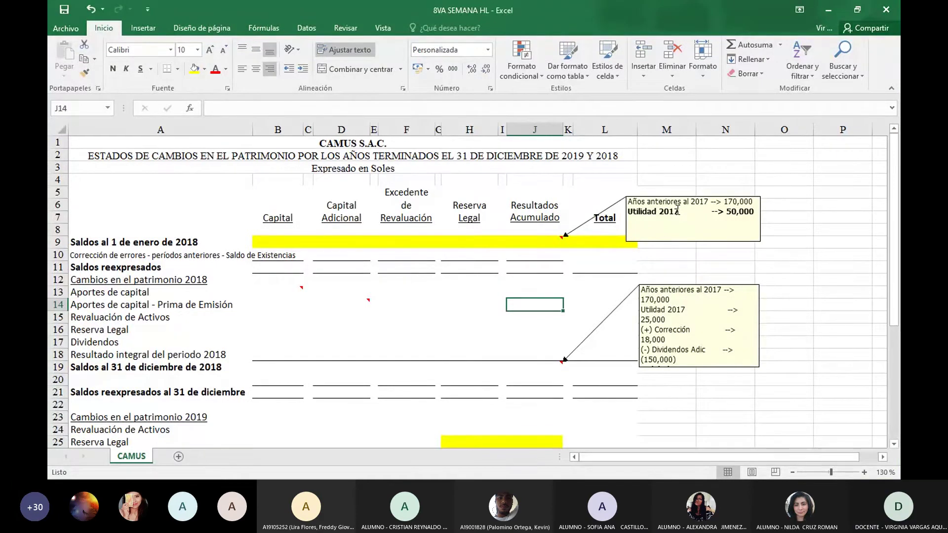
Step: Enter 90,000 as the Capital balance in the "Saldos al 1 de enero de 2018" row
{"action": "key", "text": "Up"}
{"action": "key", "text": "Left"}
{"action": "key", "text": "Up"}
{"action": "key", "text": "Left"}
{"action": "key", "text": "Up"}
{"action": "key", "text": "Up"}
{"action": "key", "text": "Left"}
{"action": "key", "text": "Left"}
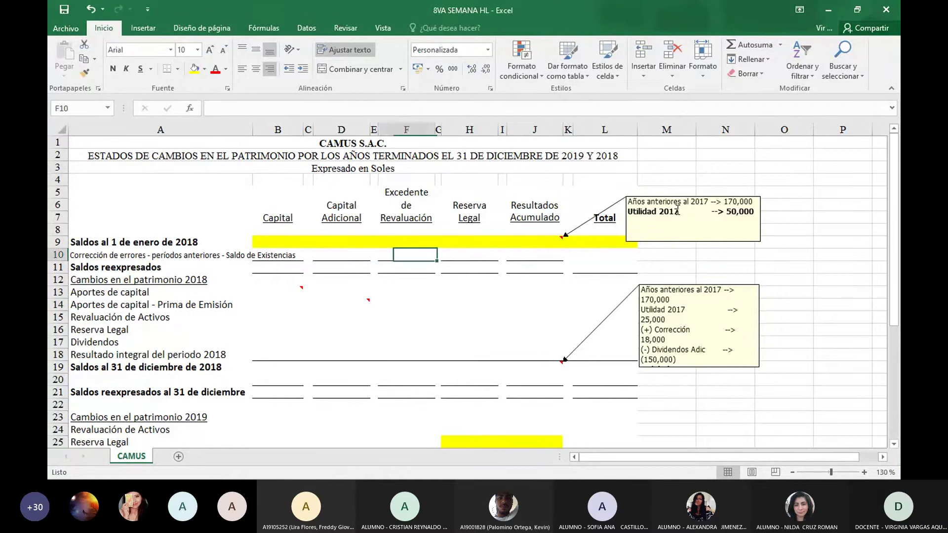
{"action": "key", "text": "Up"}
{"action": "key", "text": "Left"}
{"action": "key", "text": "Left"}
{"action": "key", "text": "Left"}
{"action": "key", "text": "Left"}
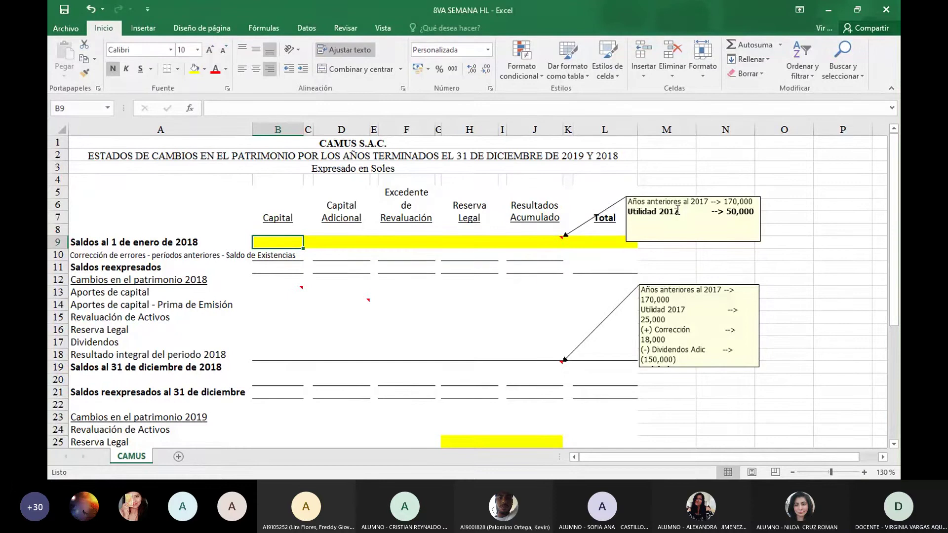
{"action": "type", "text": "90"}
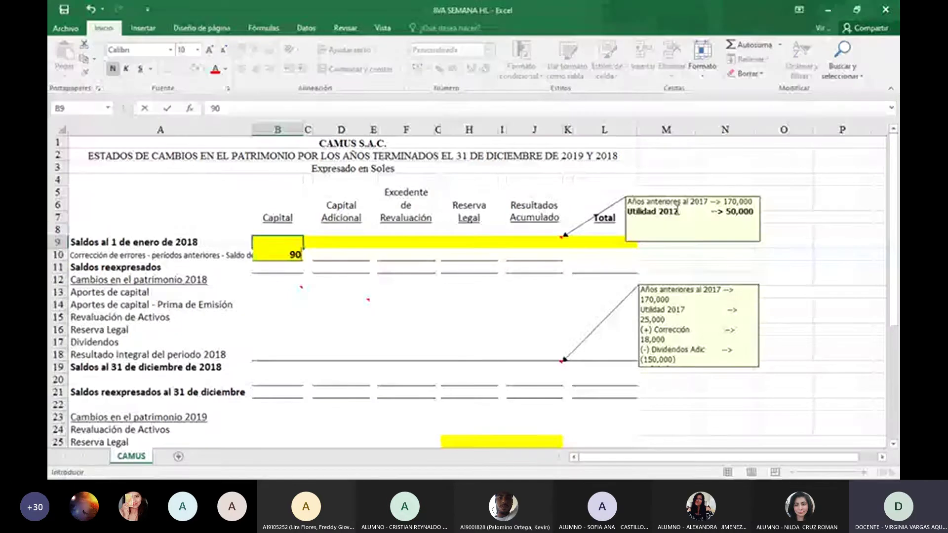
{"action": "type", "text": ",000"}
{"action": "key", "text": "Return"}
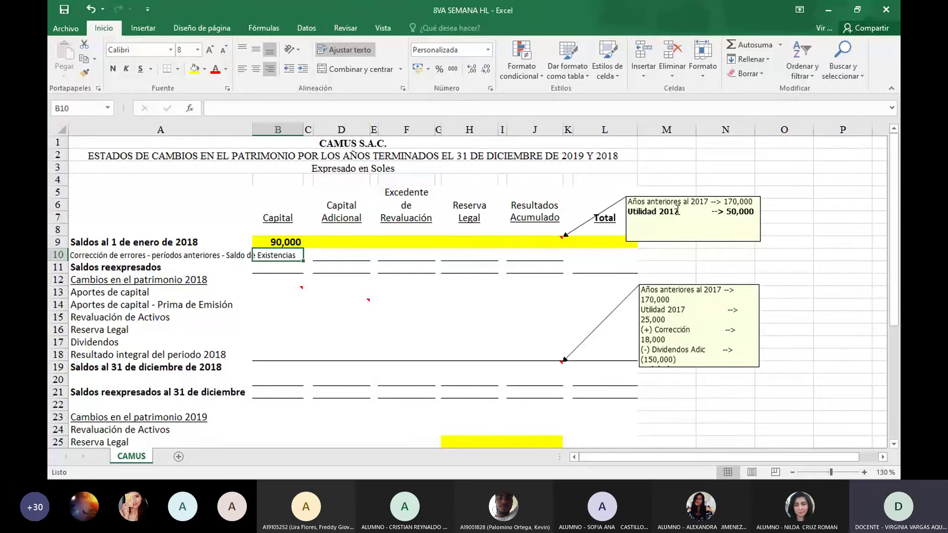
Step: Enter 51,000 under Excedente de Revaluación for the January 1, 2018 balances
{"action": "key", "text": "Up"}
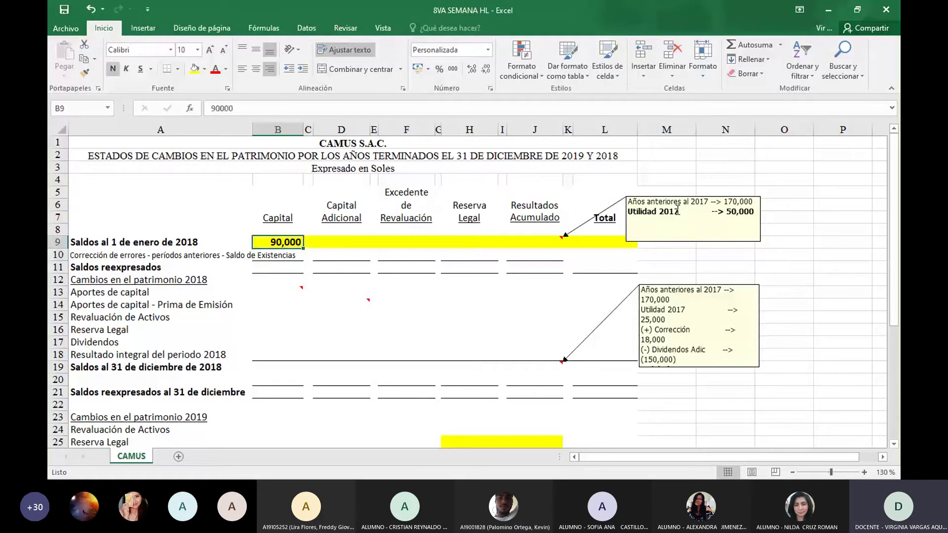
{"action": "key", "text": "Right"}
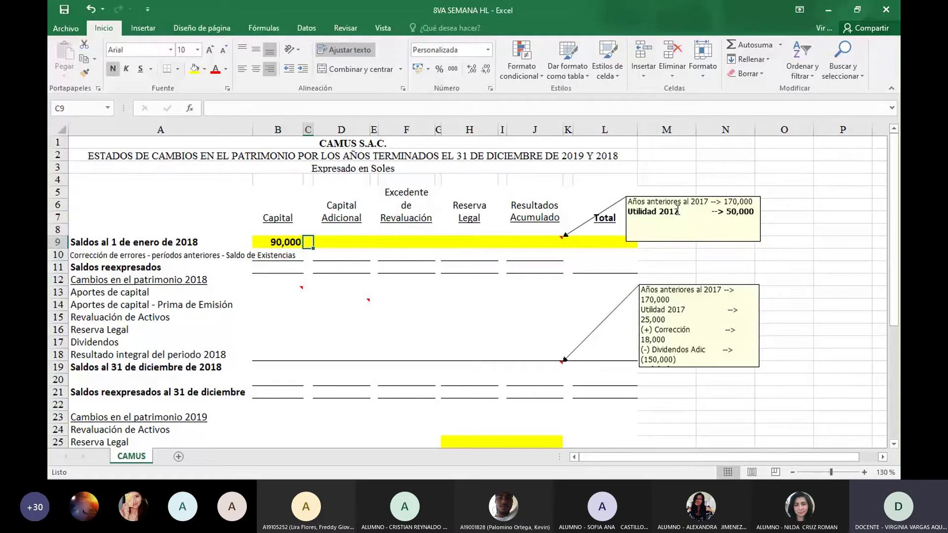
{"action": "key", "text": "Right"}
{"action": "key", "text": "Right"}
{"action": "key", "text": "Right"}
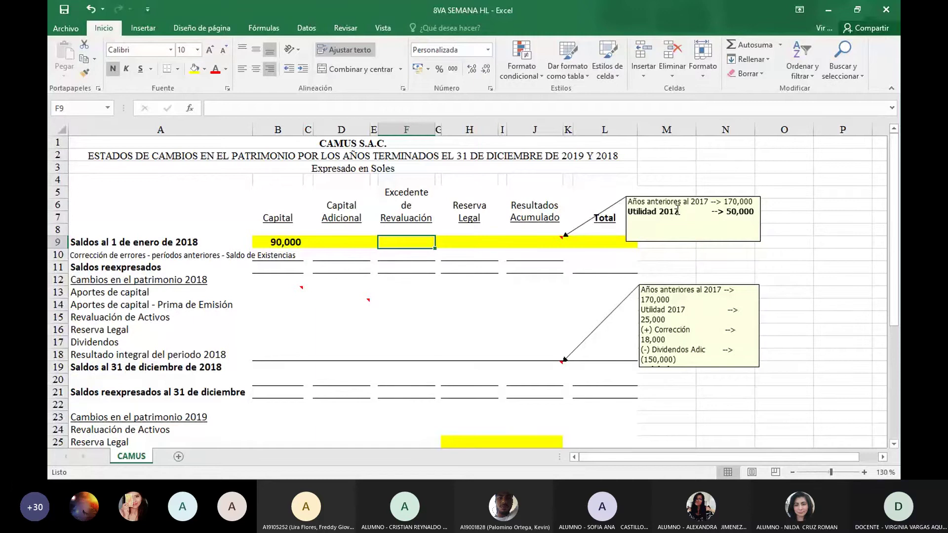
{"action": "type", "text": "51000"}
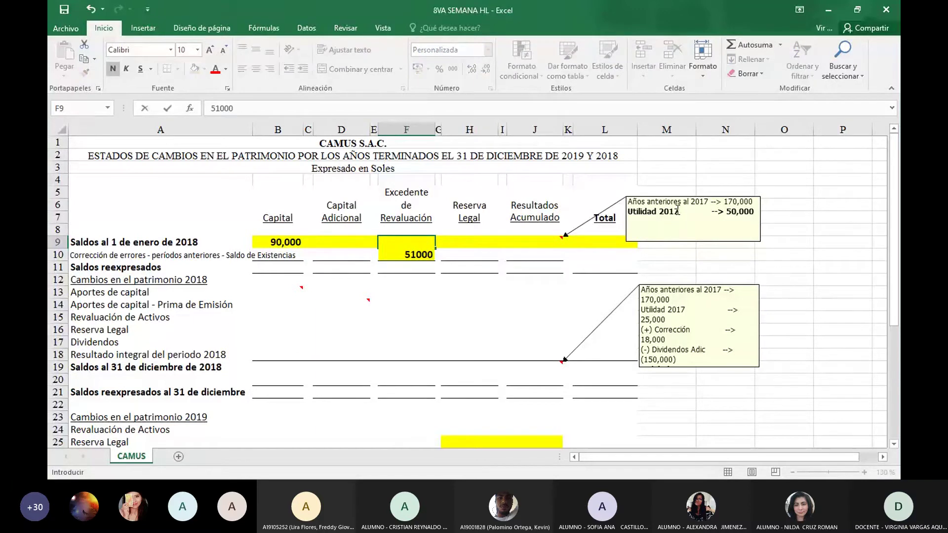
{"action": "key", "text": "Tab"}
Step: Enter 16,000 under Reserva Legal for the January 1, 2018 balances
{"action": "key", "text": "Tab"}
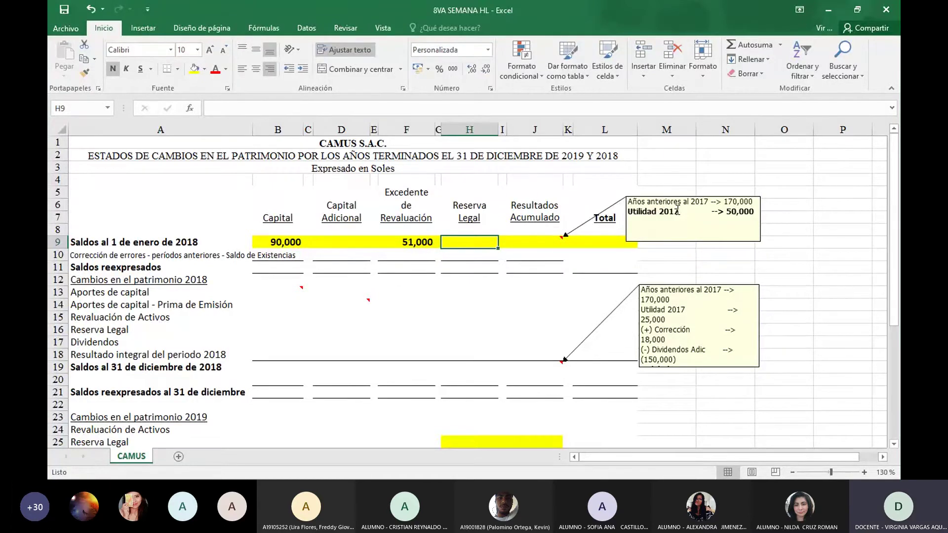
{"action": "type", "text": "1"}
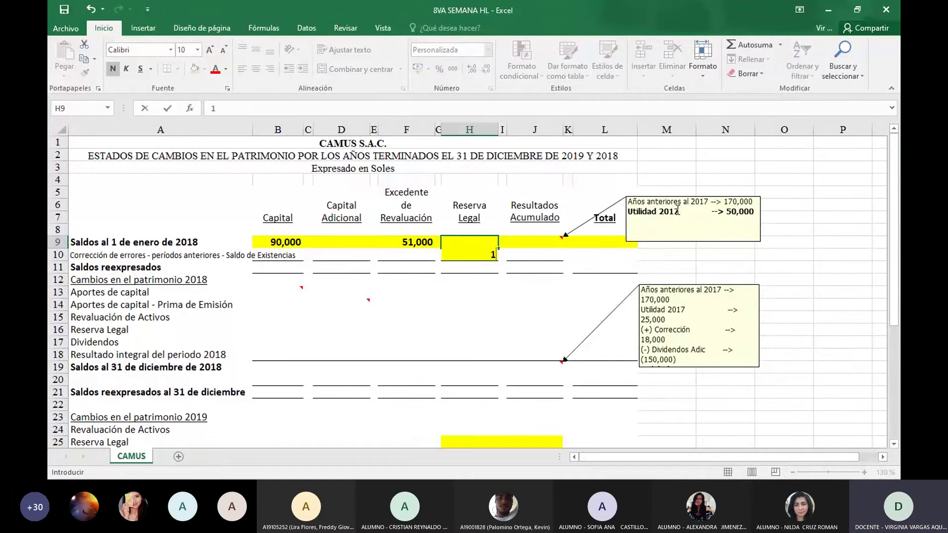
{"action": "type", "text": "6000"}
{"action": "key", "text": "Return"}
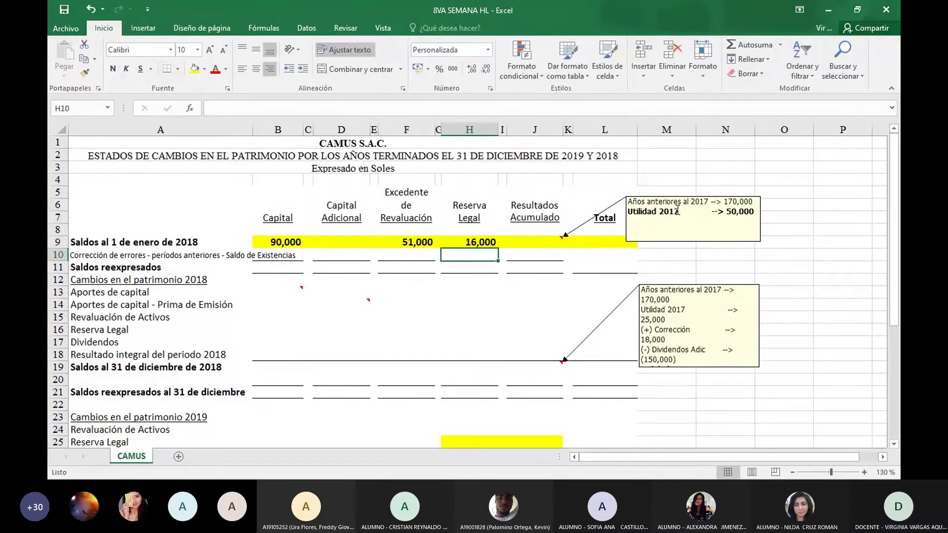
Step: Enter 220,000 under Resultados Acumulado for the January 1, 2018 balances
{"action": "key", "text": "Up"}
{"action": "key", "text": "Right"}
{"action": "key", "text": "Right"}
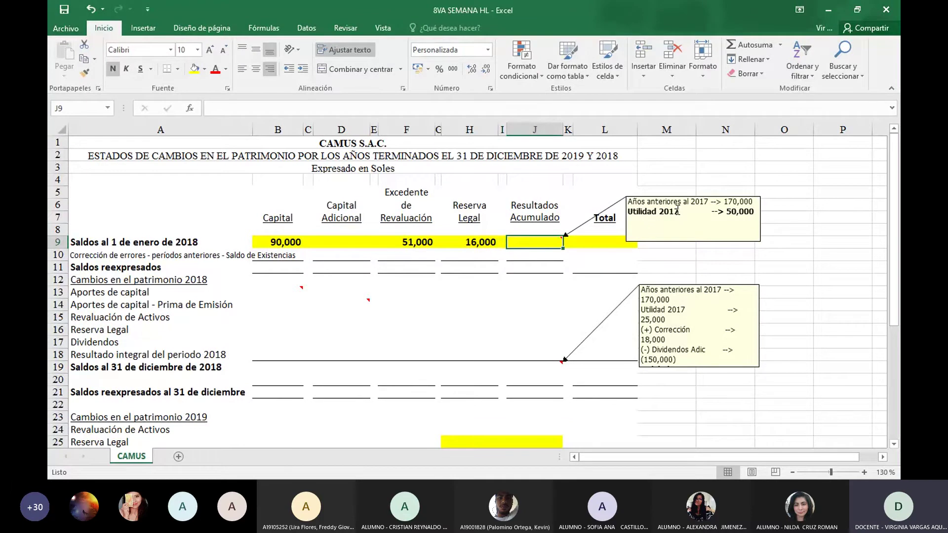
{"action": "type", "text": "2"}
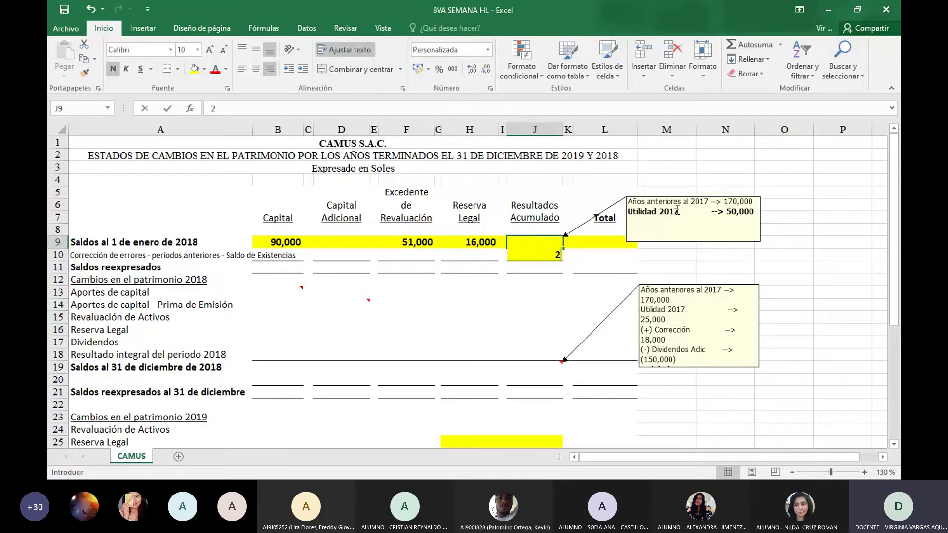
{"action": "type", "text": "20,00"}
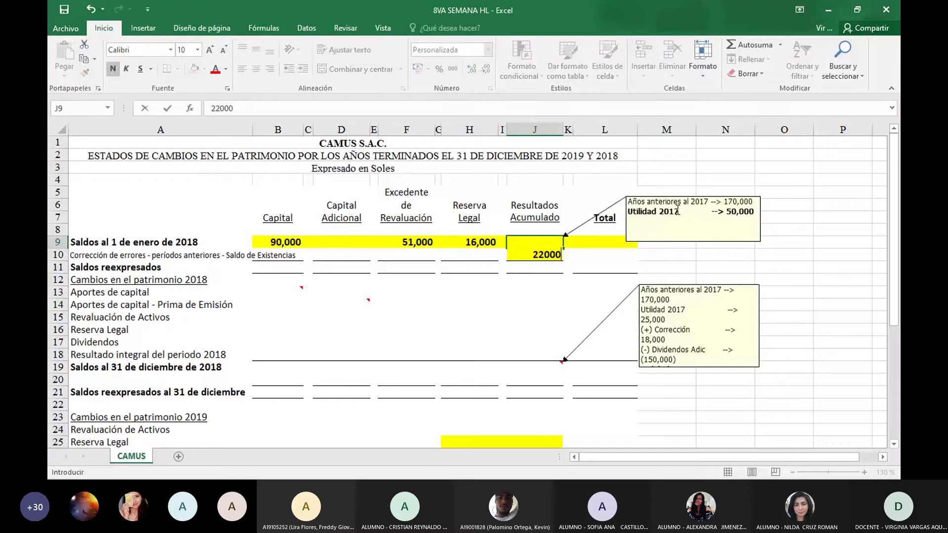
{"action": "type", "text": "0"}
{"action": "key", "text": "Return"}
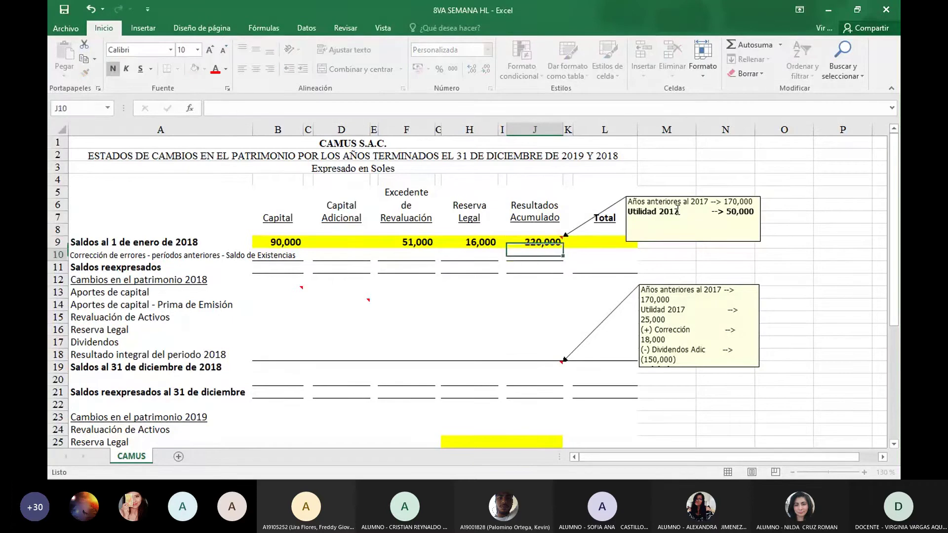
Step: Calculate the Total of the January 1, 2018 balances in L9 with the formula =B9+D9+F9+H9+J9
{"action": "key", "text": "Up"}
{"action": "key", "text": "Right"}
{"action": "key", "text": "Right"}
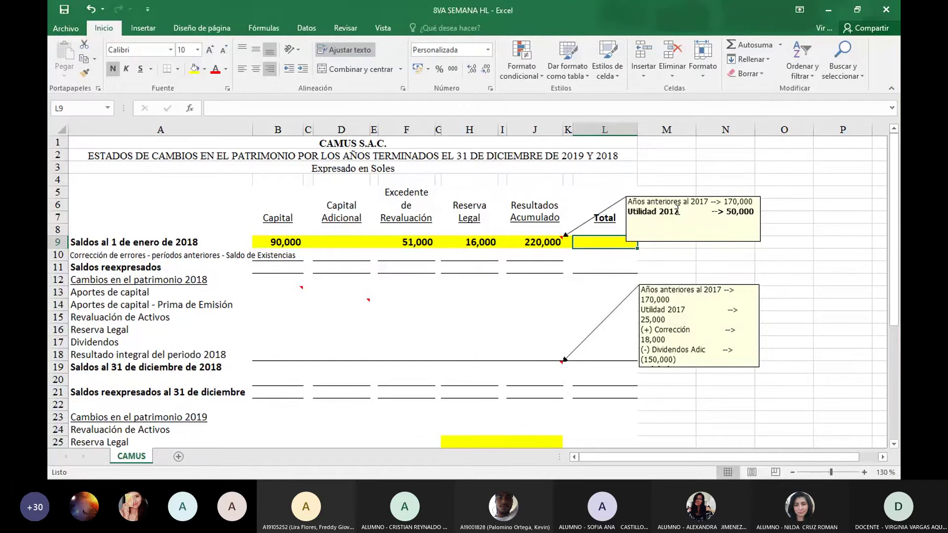
{"action": "type", "text": "="}
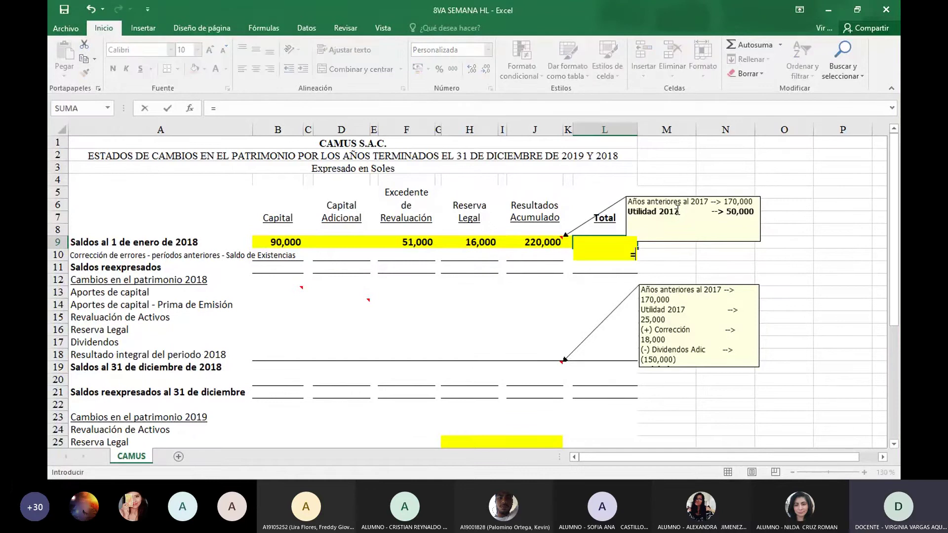
{"action": "key", "text": "Left"}
{"action": "key", "text": "Left"}
{"action": "key", "text": "Left"}
{"action": "key", "text": "Left"}
{"action": "key", "text": "Left"}
{"action": "key", "text": "Left"}
{"action": "key", "text": "Left"}
{"action": "key", "text": "Left"}
{"action": "key", "text": "Left"}
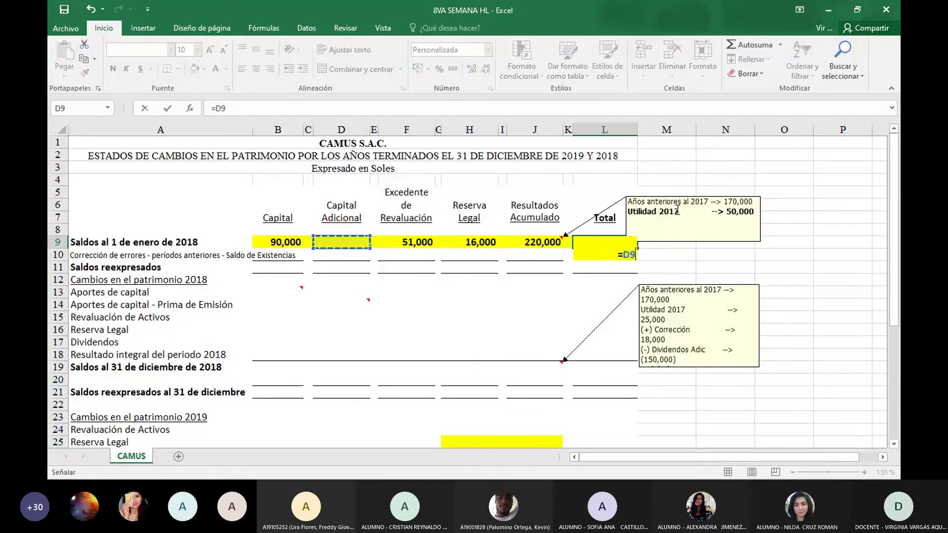
{"action": "key", "text": "Left"}
{"action": "type", "text": "+"}
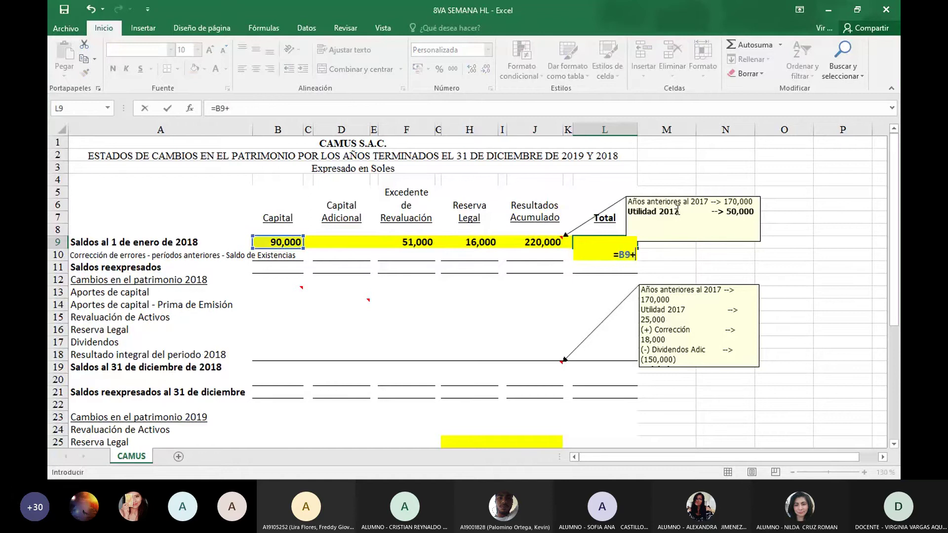
{"action": "key", "text": "Left"}
{"action": "key", "text": "Left"}
{"action": "key", "text": "Left"}
{"action": "key", "text": "Left"}
{"action": "key", "text": "Left"}
{"action": "key", "text": "Left"}
{"action": "key", "text": "Left"}
{"action": "key", "text": "Left"}
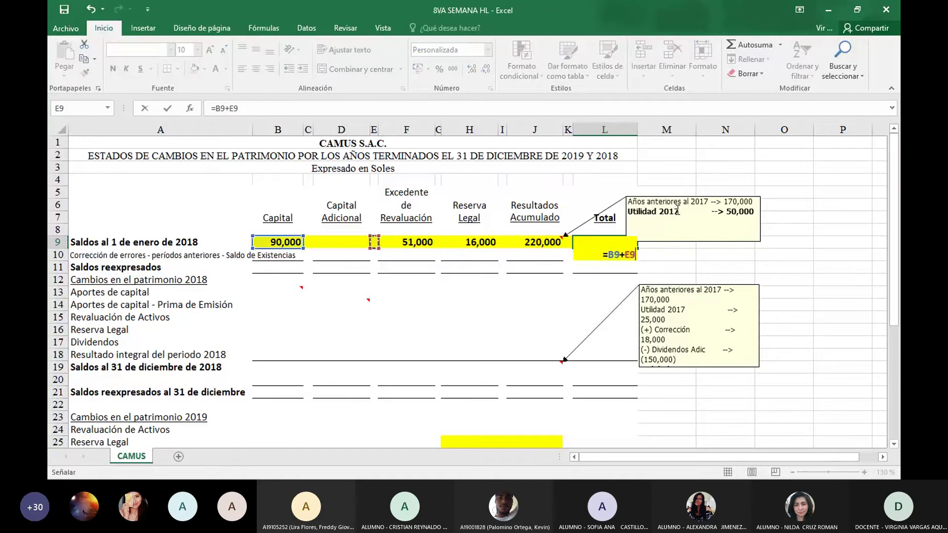
{"action": "type", "text": "+"}
{"action": "key", "text": "Left"}
{"action": "key", "text": "Left"}
{"action": "key", "text": "Left"}
{"action": "key", "text": "Left"}
{"action": "key", "text": "Left"}
{"action": "key", "text": "Left"}
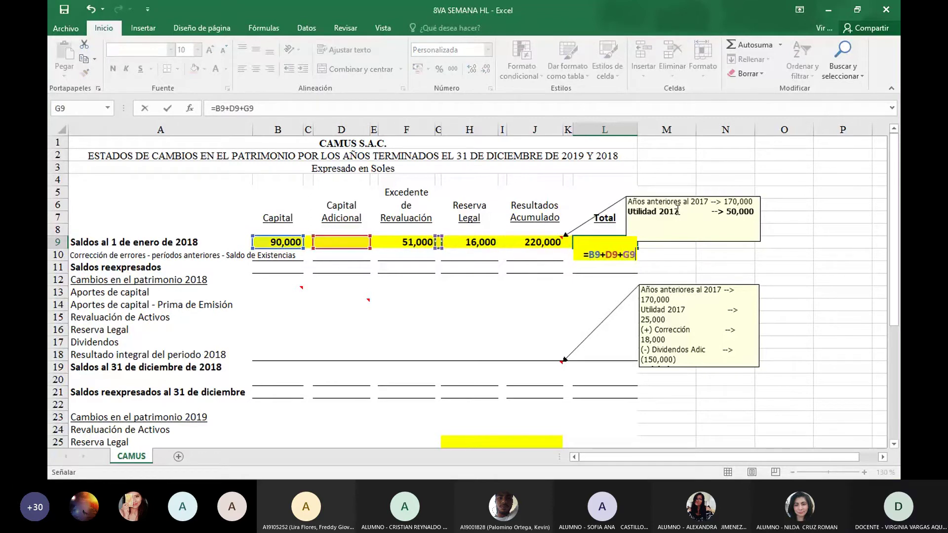
{"action": "type", "text": "+"}
{"action": "key", "text": "Left"}
{"action": "key", "text": "Left"}
{"action": "key", "text": "Left"}
{"action": "key", "text": "Left"}
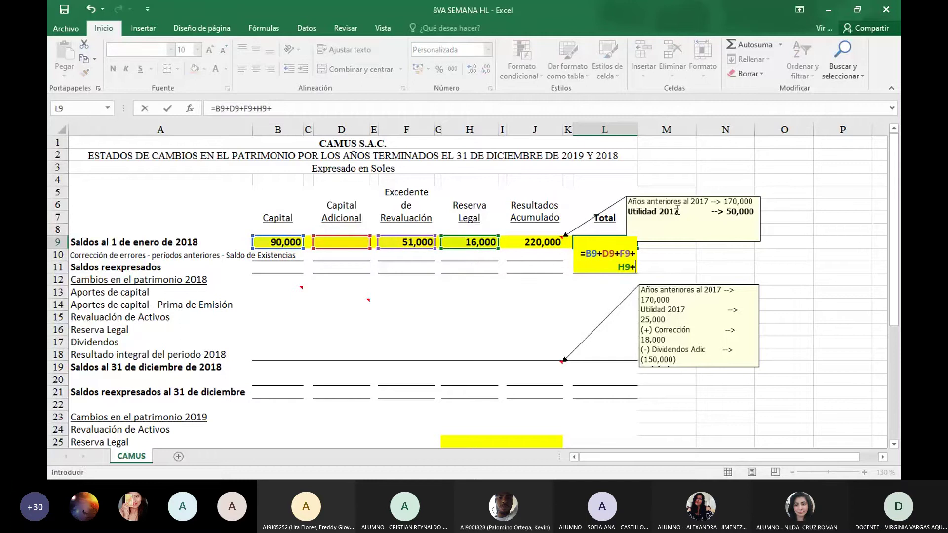
{"action": "type", "text": "+"}
{"action": "key", "text": "Left"}
{"action": "key", "text": "Return"}
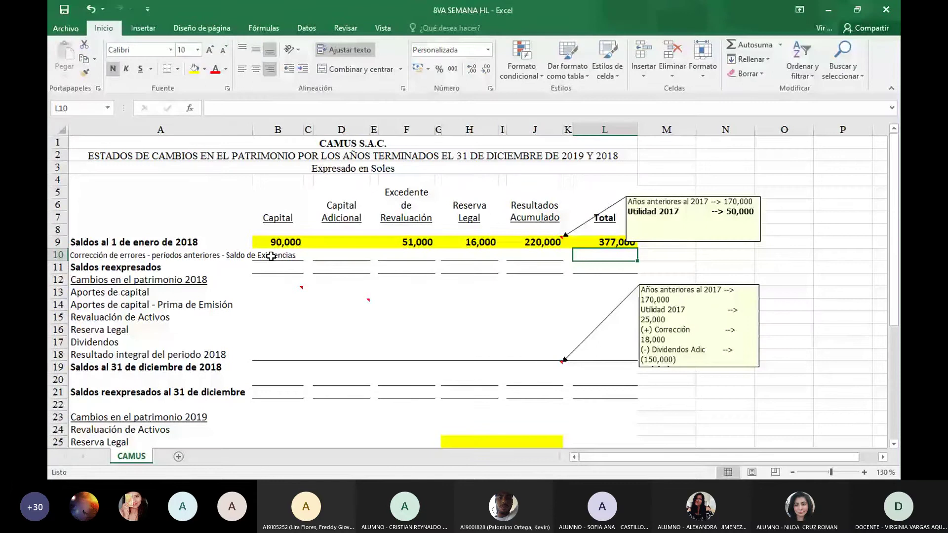
{"action": "key", "text": "Left"}
{"action": "key", "text": "Left"}
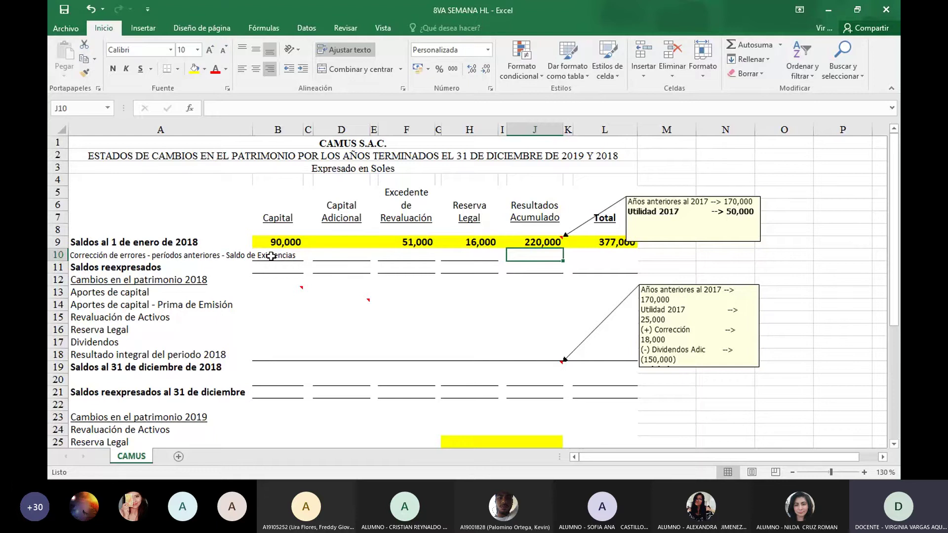
{"action": "key", "text": "Left"}
{"action": "key", "text": "Left"}
{"action": "key", "text": "Left"}
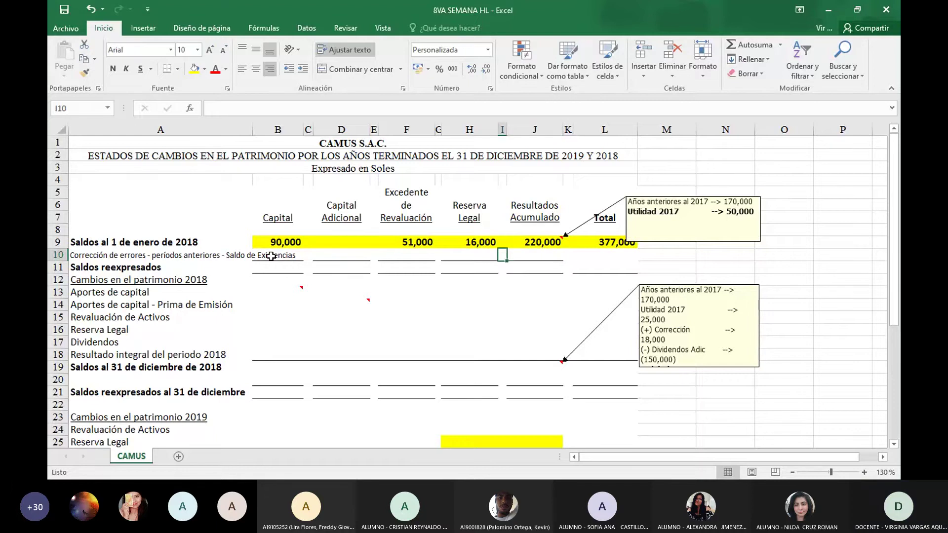
{"action": "key", "text": "Left"}
{"action": "key", "text": "Left"}
{"action": "key", "text": "Left"}
{"action": "key", "text": "Left"}
{"action": "key", "text": "Left"}
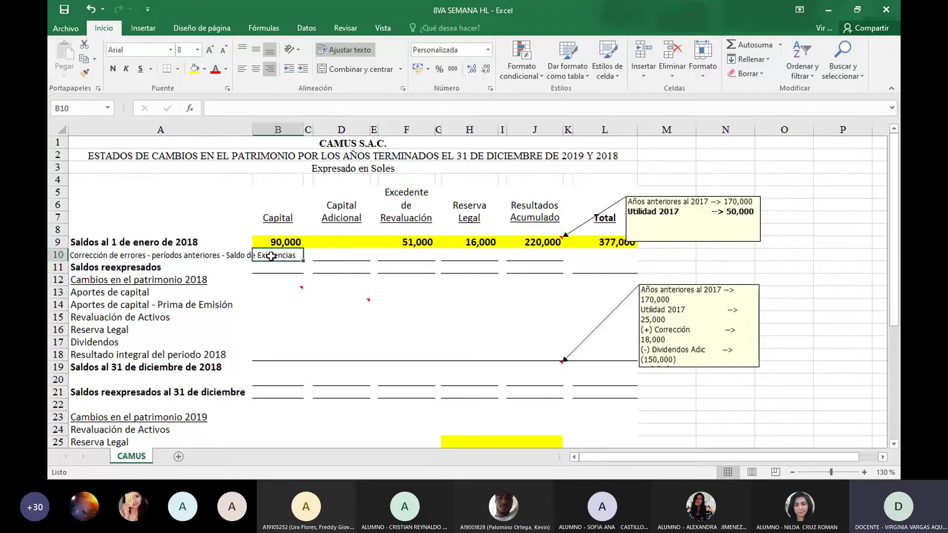
{"action": "key", "text": "Right"}
{"action": "key", "text": "Right"}
{"action": "key", "text": "Right"}
{"action": "key", "text": "Right"}
{"action": "key", "text": "Right"}
{"action": "key", "text": "Right"}
{"action": "key", "text": "Right"}
{"action": "key", "text": "Right"}
{"action": "key", "text": "Right"}
{"action": "key", "text": "Right"}
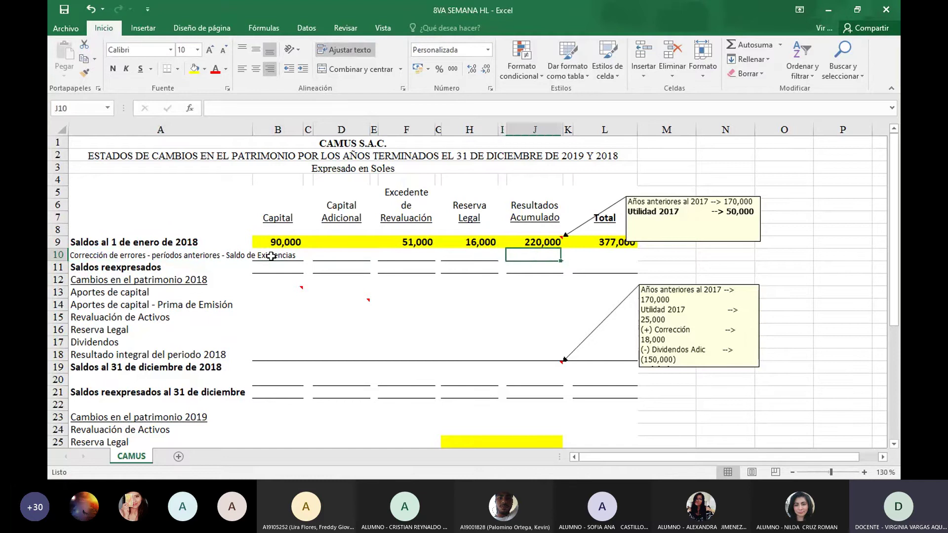
{"action": "key", "text": "Left"}
{"action": "key", "text": "Left"}
{"action": "key", "text": "Left"}
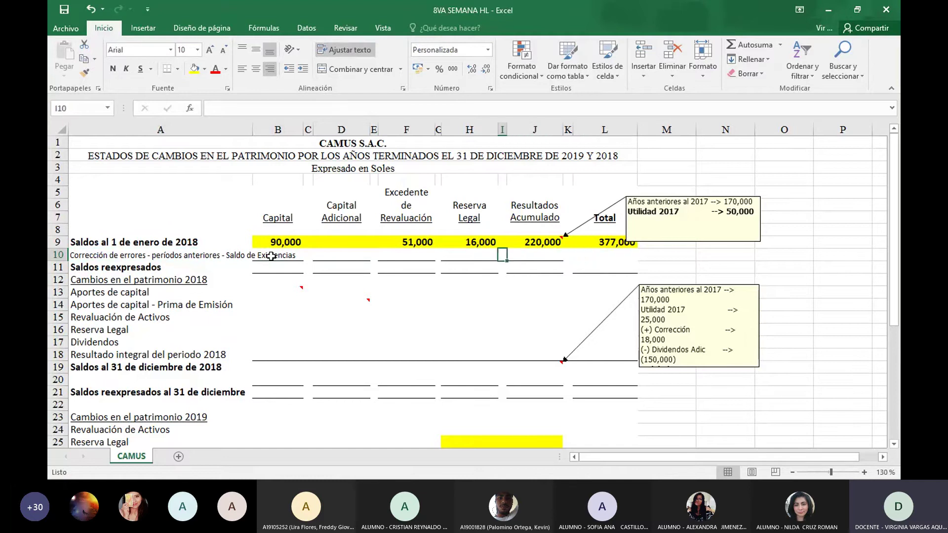
{"action": "key", "text": "Left"}
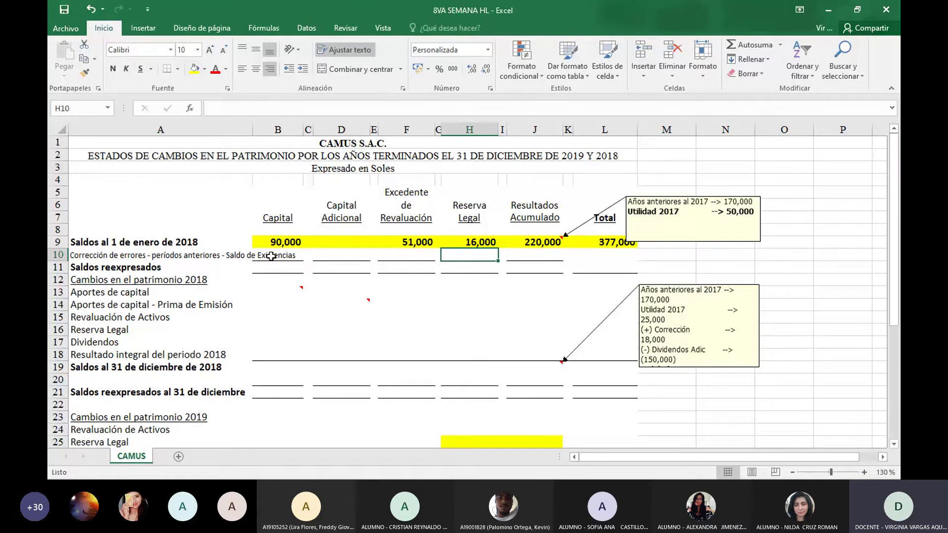
Step: Enter 18,000 under Resultados Acumulado in the "Corrección de errores" row and fill that cell yellow
{"action": "key", "text": "Right"}
{"action": "key", "text": "Right"}
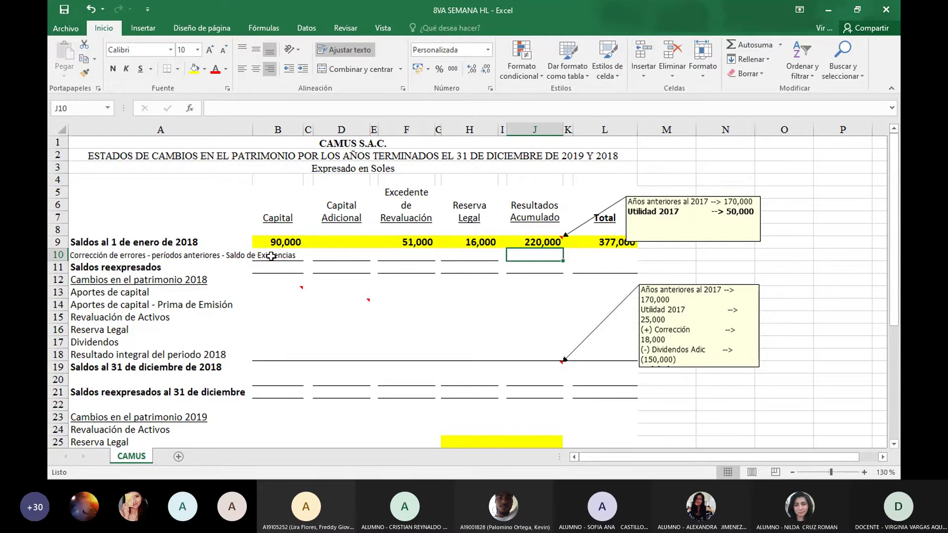
{"action": "type", "text": "1800"}
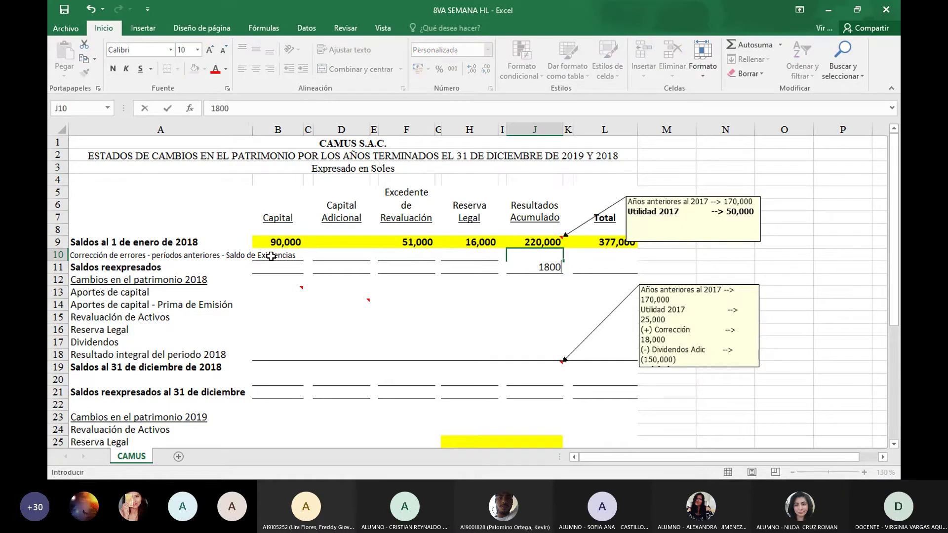
{"action": "type", "text": "0"}
{"action": "key", "text": "Return"}
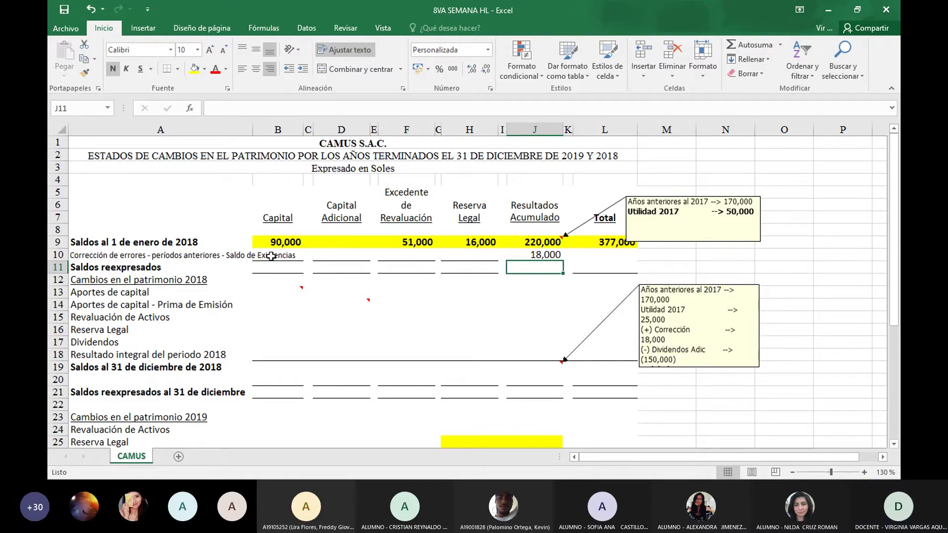
{"action": "key", "text": "Up"}
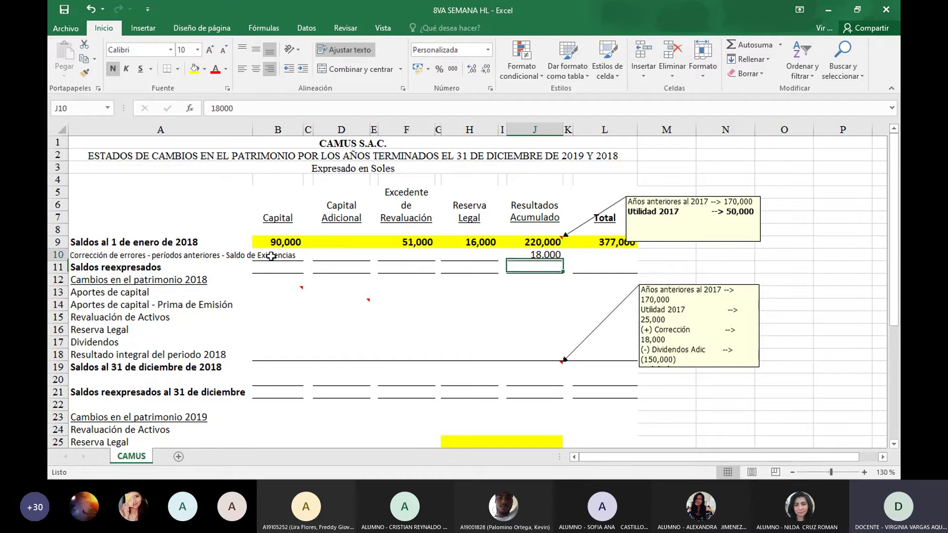
{"action": "left_click", "coordinate": [194, 68]}
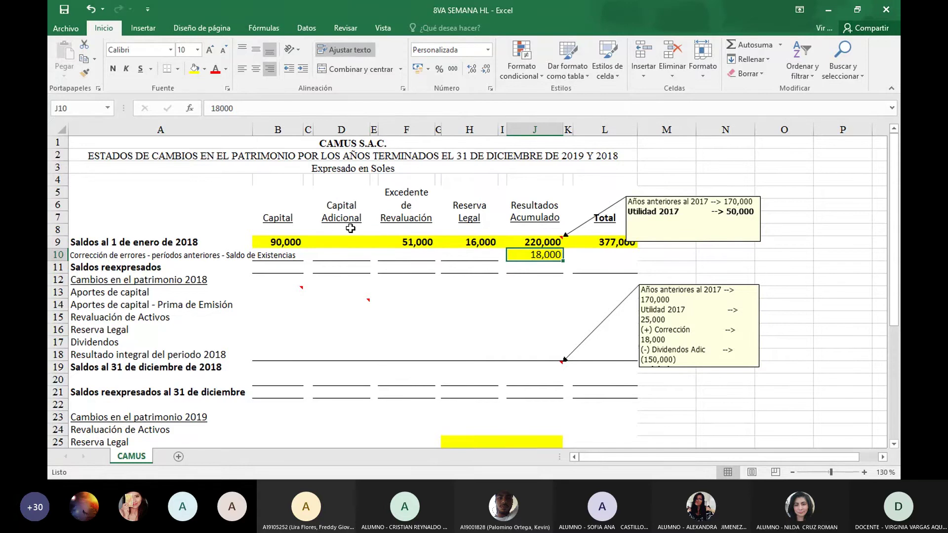
Step: Enter 18,000 under Total in the "Corrección de errores" row
{"action": "key", "text": "Right"}
{"action": "key", "text": "Right"}
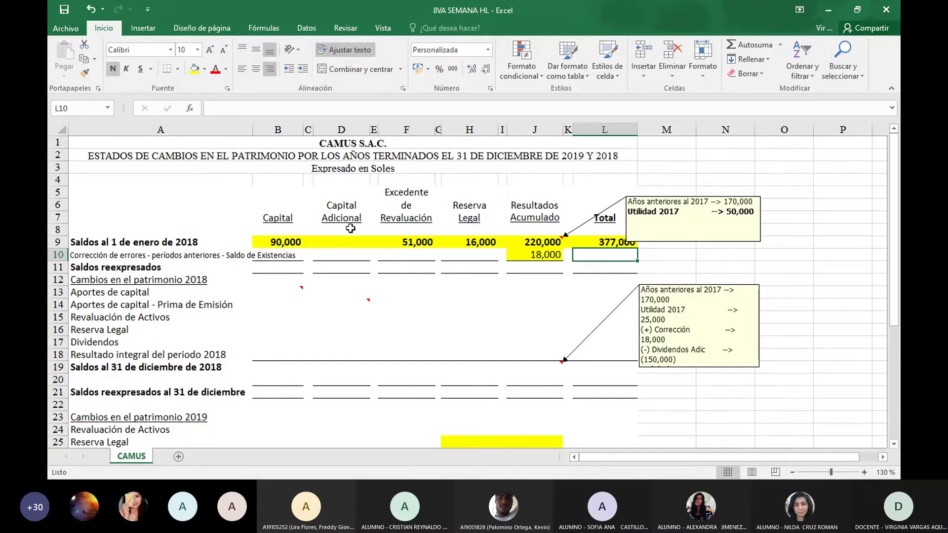
{"action": "type", "text": "18,000"}
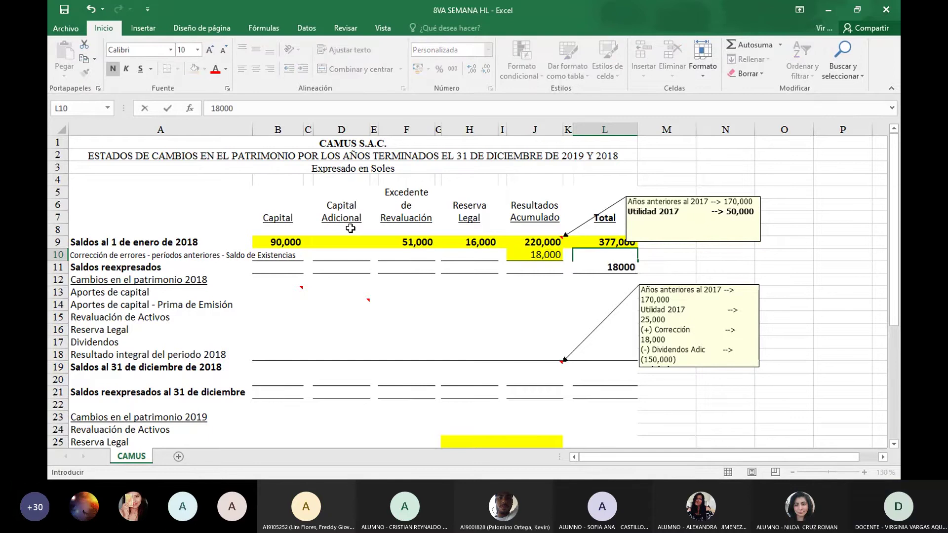
{"action": "key", "text": "Return"}
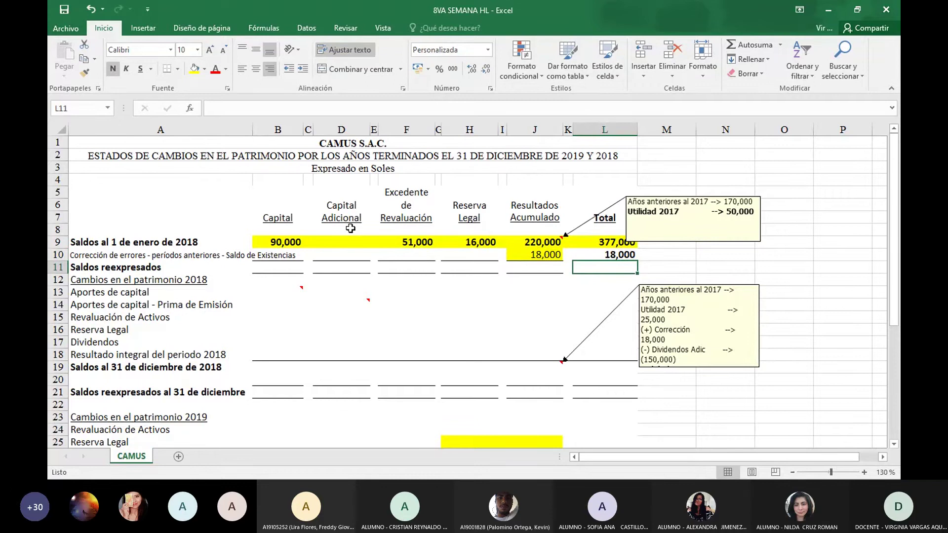
Step: Carry the January 1, 2018 Capital balance into the first "Saldos reexpresados" row with the formula =B9 in B11
{"action": "key", "text": "Left"}
{"action": "key", "text": "Left"}
{"action": "key", "text": "Left"}
{"action": "key", "text": "Left"}
{"action": "key", "text": "Left"}
{"action": "key", "text": "Left"}
{"action": "key", "text": "Left"}
{"action": "key", "text": "Left"}
{"action": "key", "text": "Left"}
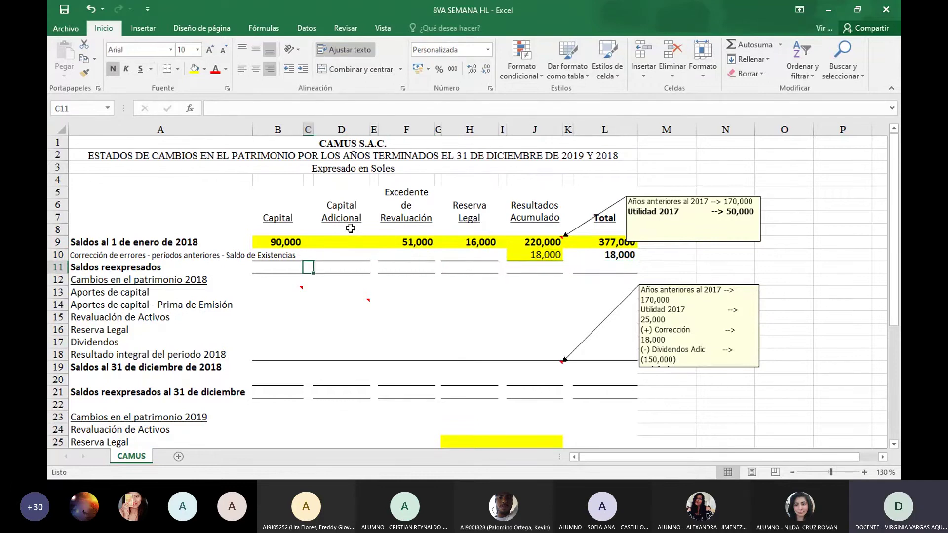
{"action": "key", "text": "Left"}
{"action": "type", "text": "="}
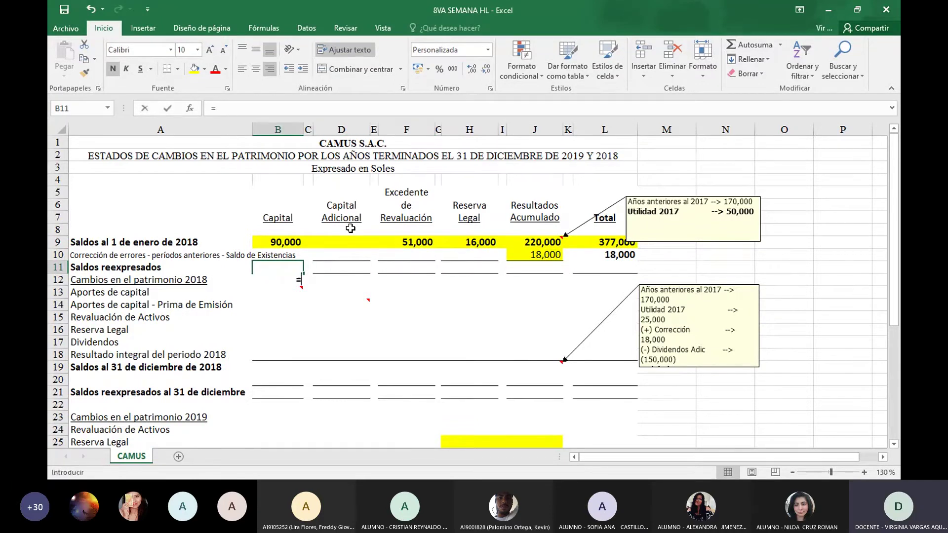
{"action": "key", "text": "Up"}
{"action": "key", "text": "Up"}
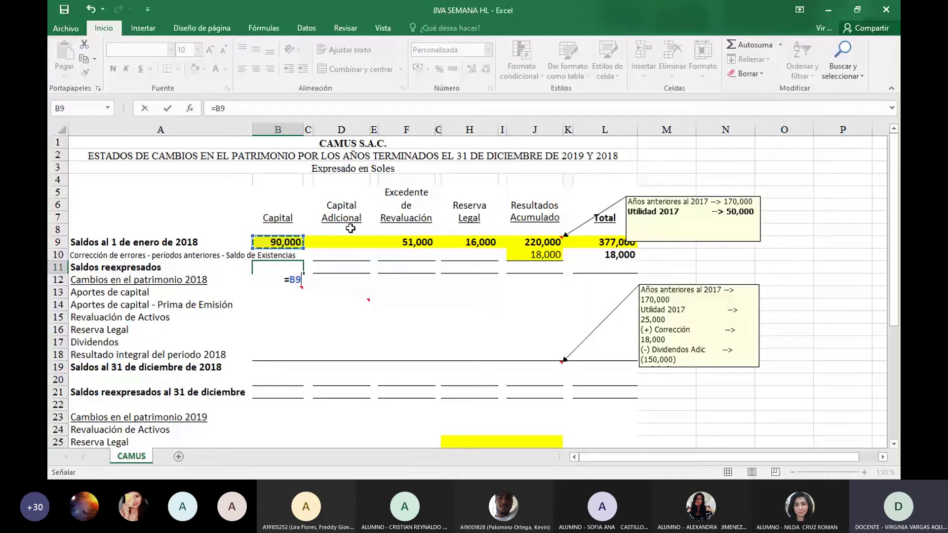
{"action": "key", "text": "Tab"}
{"action": "key", "text": "Tab"}
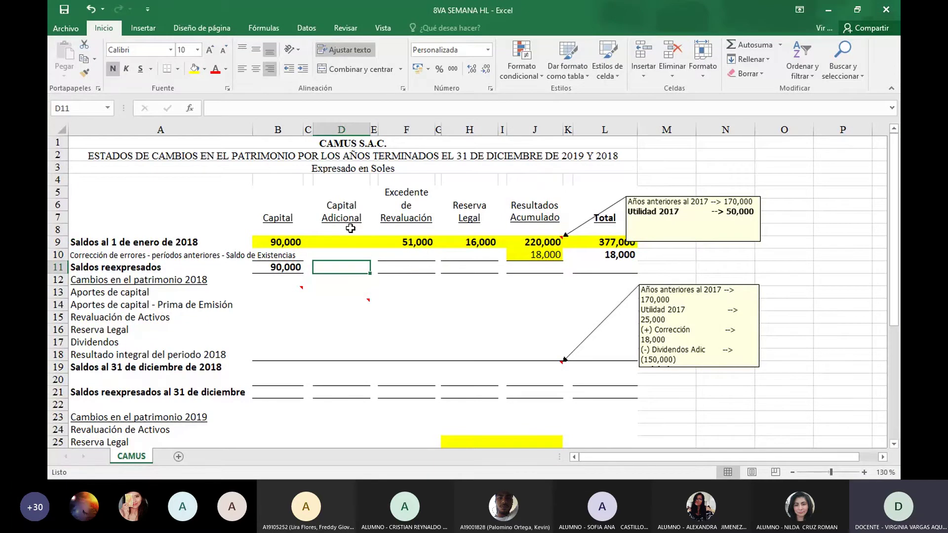
Step: Calculate the restated Capital Adicional balance in D11 with the formula =D9+D10
{"action": "type", "text": "="}
{"action": "key", "text": "Up"}
{"action": "key", "text": "Up"}
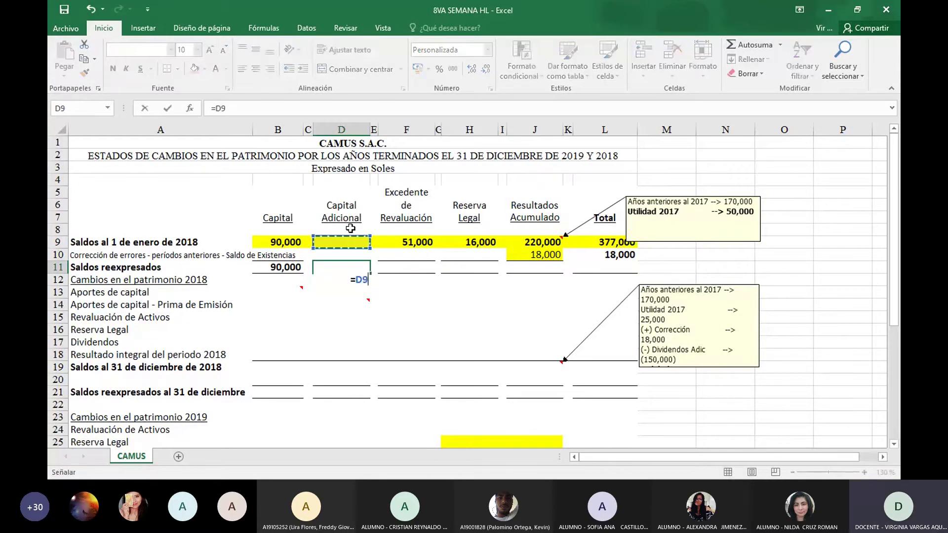
{"action": "type", "text": "+"}
{"action": "key", "text": "Up"}
{"action": "key", "text": "Return"}
Step: Calculate the restated Excedente de Revaluación balance in F11 with the formula =F9+F10
{"action": "key", "text": "Up"}
{"action": "key", "text": "Right"}
{"action": "key", "text": "Right"}
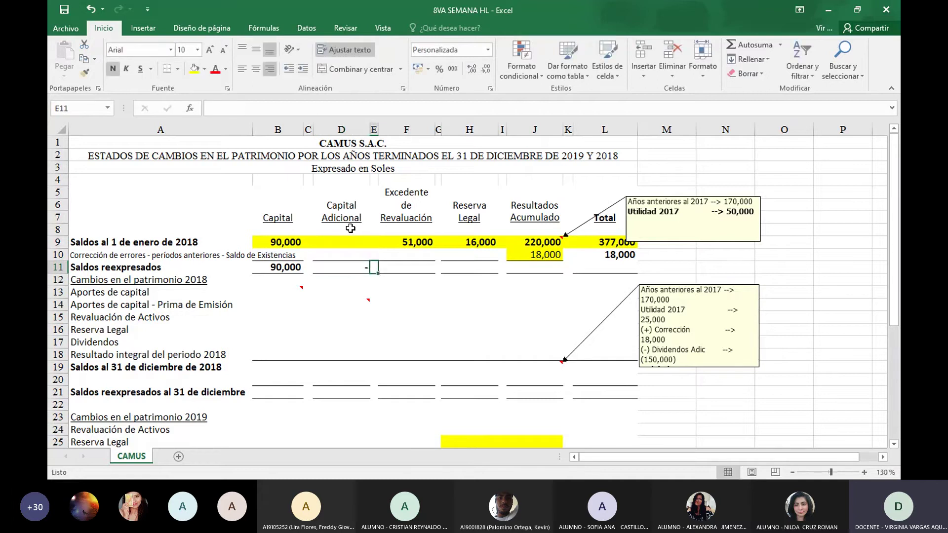
{"action": "type", "text": "="}
{"action": "key", "text": "Up"}
{"action": "key", "text": "Up"}
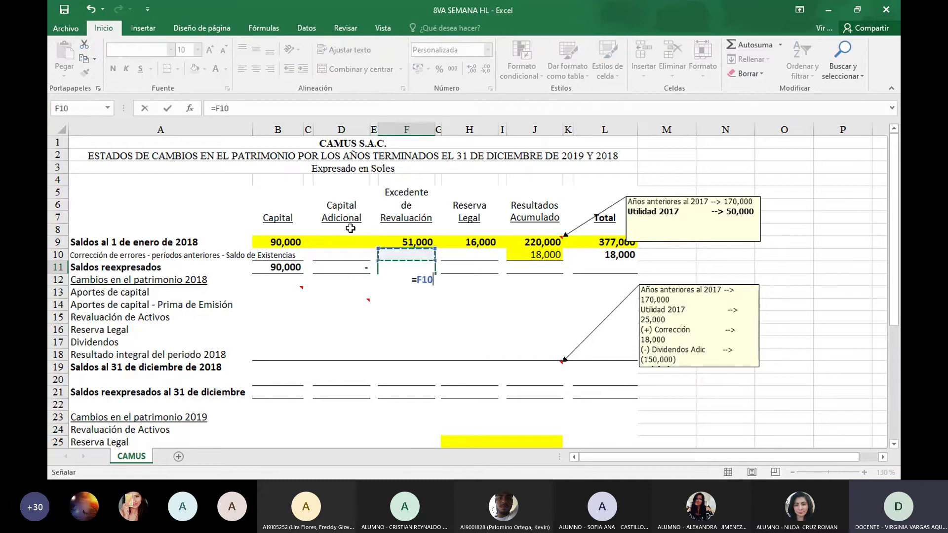
{"action": "type", "text": "+"}
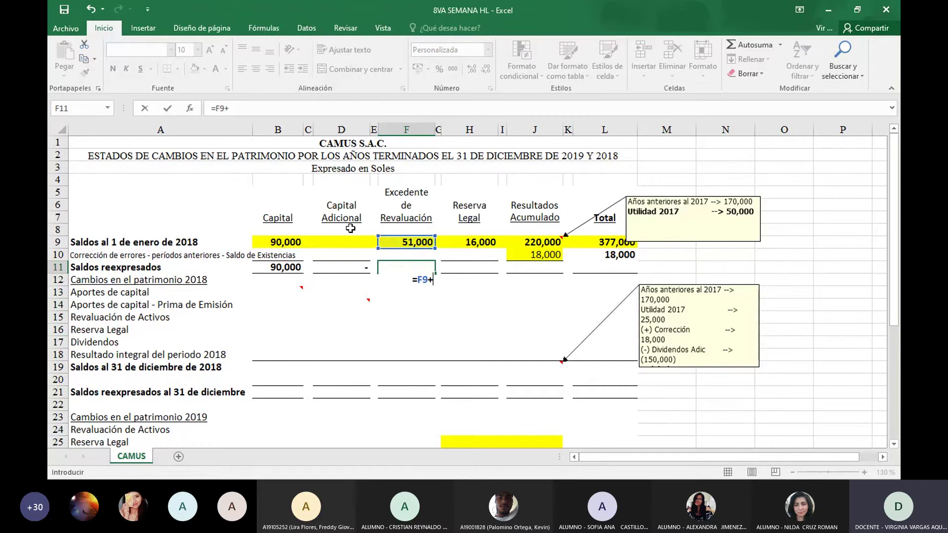
{"action": "key", "text": "Up"}
{"action": "key", "text": "ctrl+Return"}
Step: Calculate the restated Reserva Legal balance in H11 with the formula =H9+H10
{"action": "key", "text": "Right"}
{"action": "key", "text": "Right"}
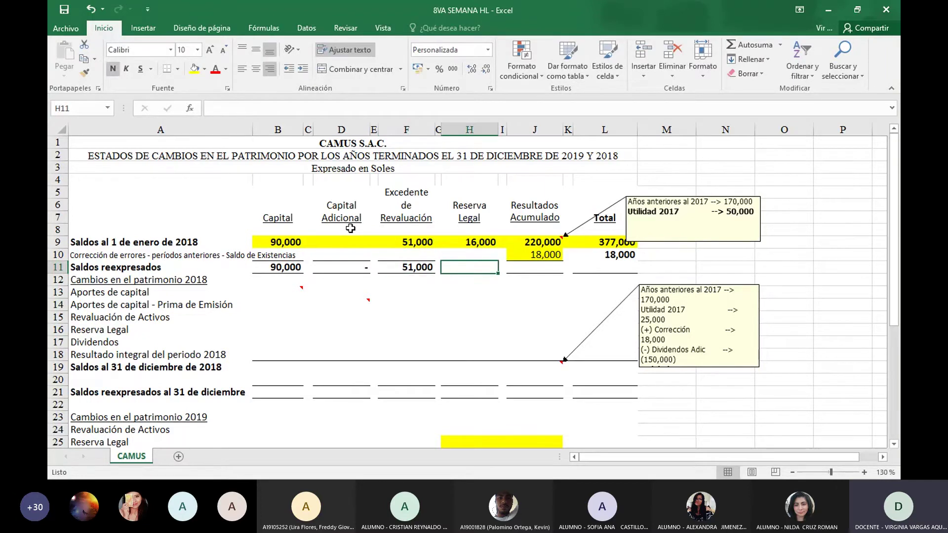
{"action": "type", "text": "="}
{"action": "key", "text": "Up"}
{"action": "key", "text": "Up"}
{"action": "key", "text": "Up"}
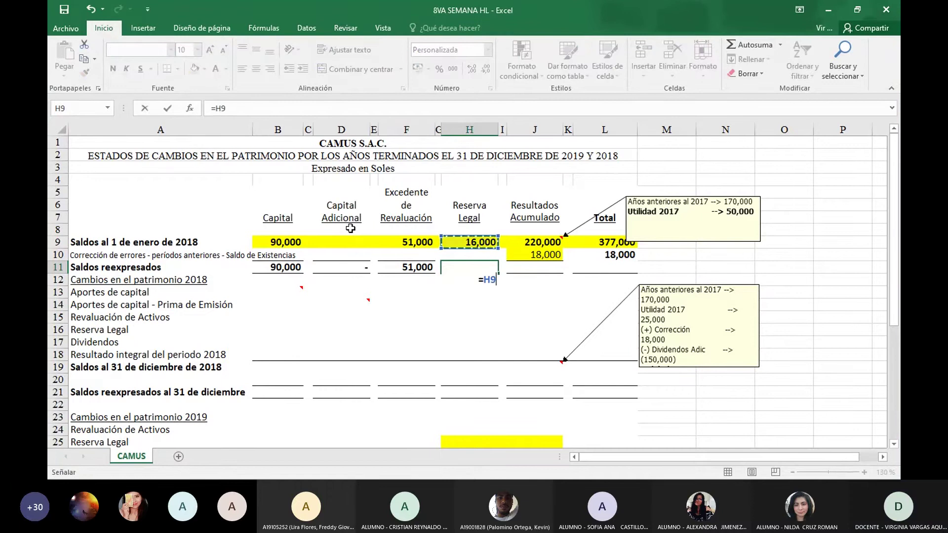
{"action": "type", "text": "+"}
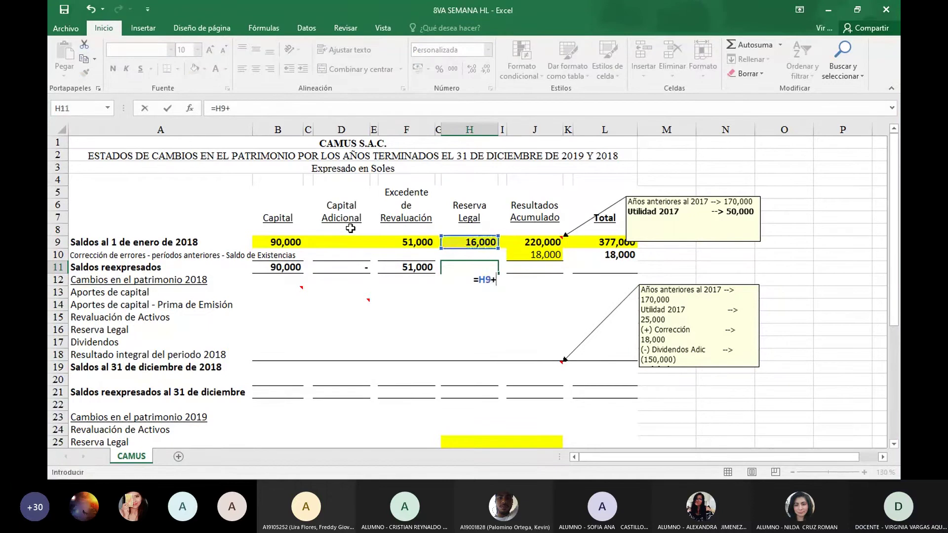
{"action": "key", "text": "Up"}
{"action": "key", "text": "Return"}
Step: Calculate the restated Resultados Acumulado balance in J11 with the formula =J9+J10
{"action": "key", "text": "Up"}
{"action": "key", "text": "Right"}
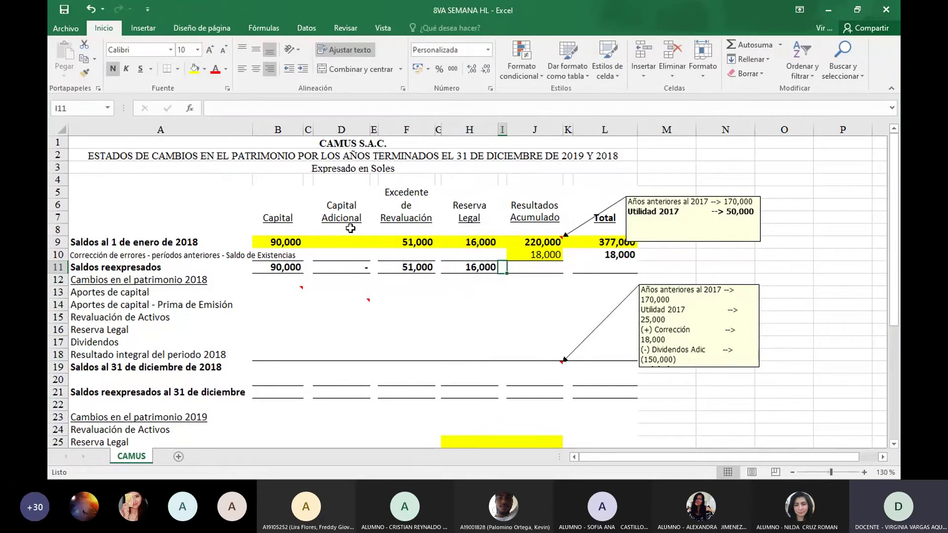
{"action": "key", "text": "Right"}
{"action": "type", "text": "="}
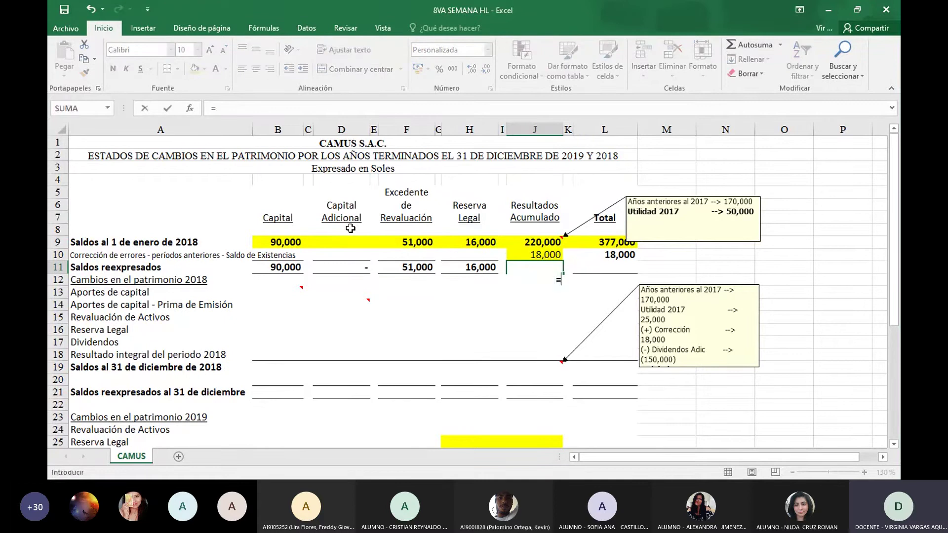
{"action": "key", "text": "Up"}
{"action": "key", "text": "Up"}
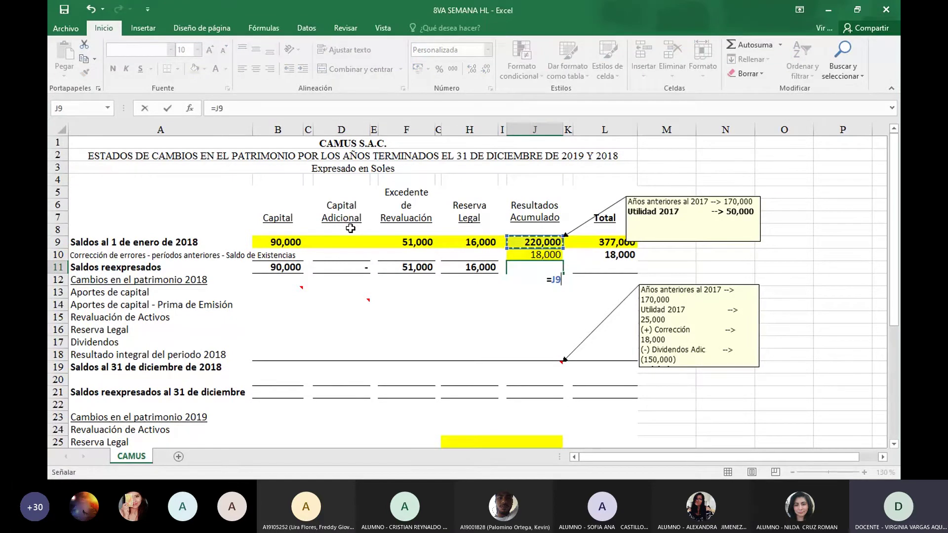
{"action": "type", "text": "+"}
{"action": "key", "text": "Up"}
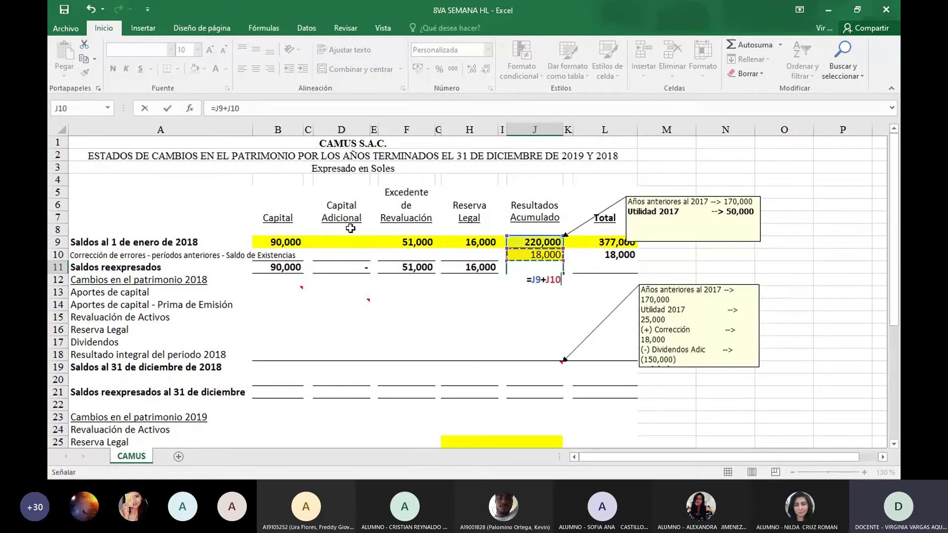
{"action": "key", "text": "Return"}
Step: Calculate the restated Total in L11 with the formula =L9+L10
{"action": "key", "text": "Up"}
{"action": "key", "text": "Right"}
{"action": "key", "text": "Right"}
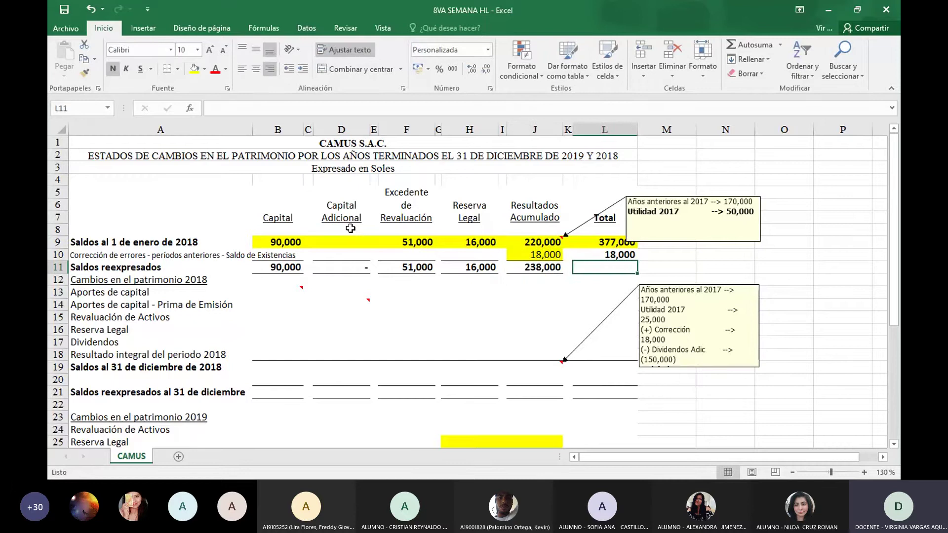
{"action": "type", "text": "="}
{"action": "key", "text": "Up"}
{"action": "key", "text": "Up"}
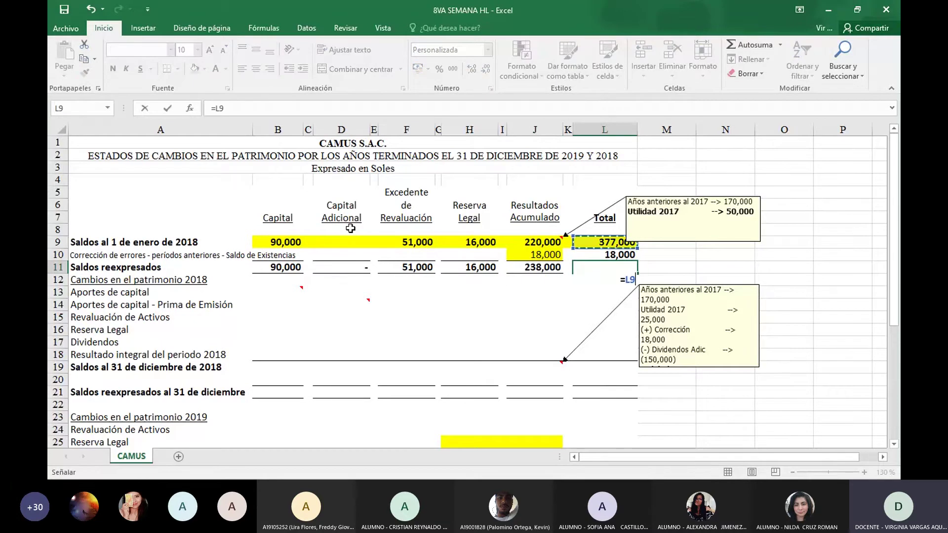
{"action": "type", "text": "+"}
{"action": "key", "text": "Down"}
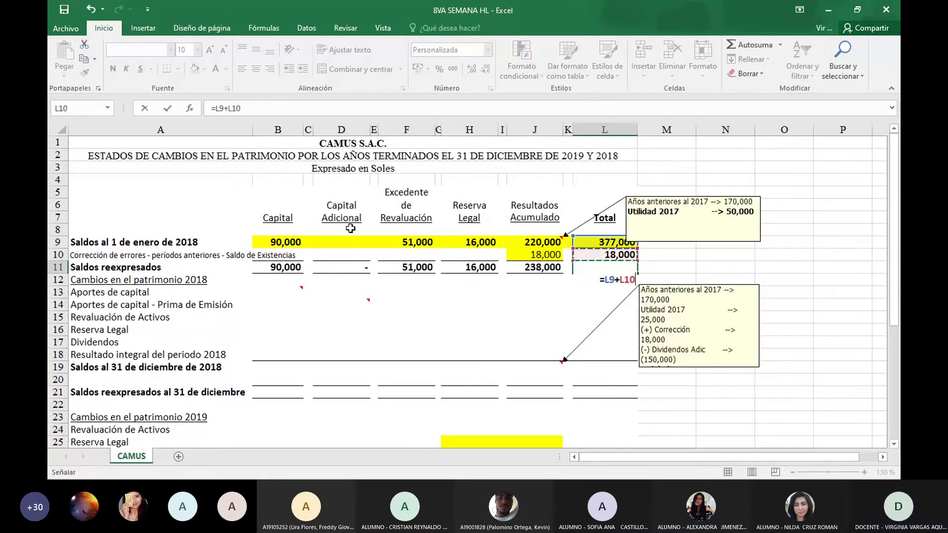
{"action": "key", "text": "Return"}
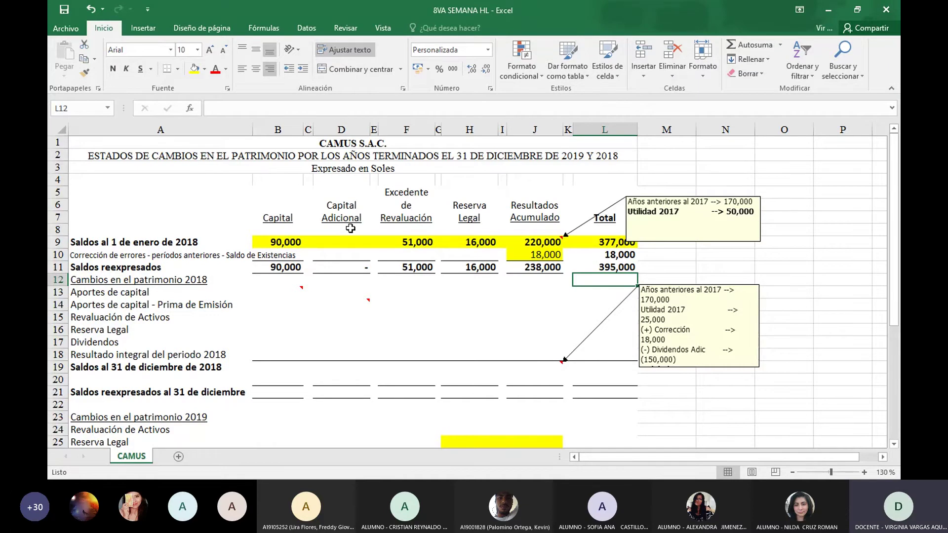
Step: Enter the 2018 "Aportes de capital" amount under Capital in B13 with the formula =35000*2
{"action": "key", "text": "Left"}
{"action": "key", "text": "Left"}
{"action": "key", "text": "Left"}
{"action": "key", "text": "Left"}
{"action": "key", "text": "Left"}
{"action": "key", "text": "Left"}
{"action": "key", "text": "Left"}
{"action": "key", "text": "Left"}
{"action": "key", "text": "Left"}
{"action": "key", "text": "Left"}
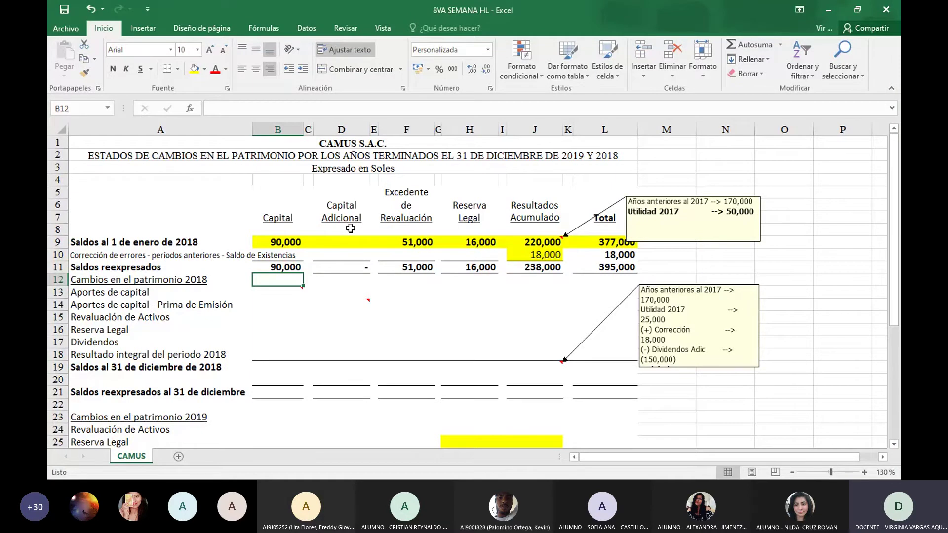
{"action": "key", "text": "Down"}
{"action": "key", "text": "Right"}
{"action": "key", "text": "Right"}
{"action": "key", "text": "Down"}
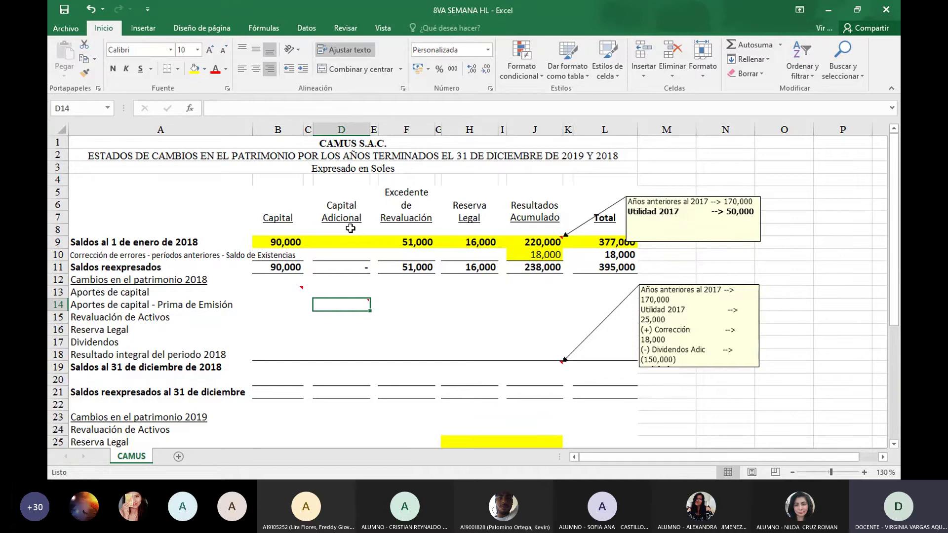
{"action": "key", "text": "Left"}
{"action": "key", "text": "Up"}
{"action": "key", "text": "Left"}
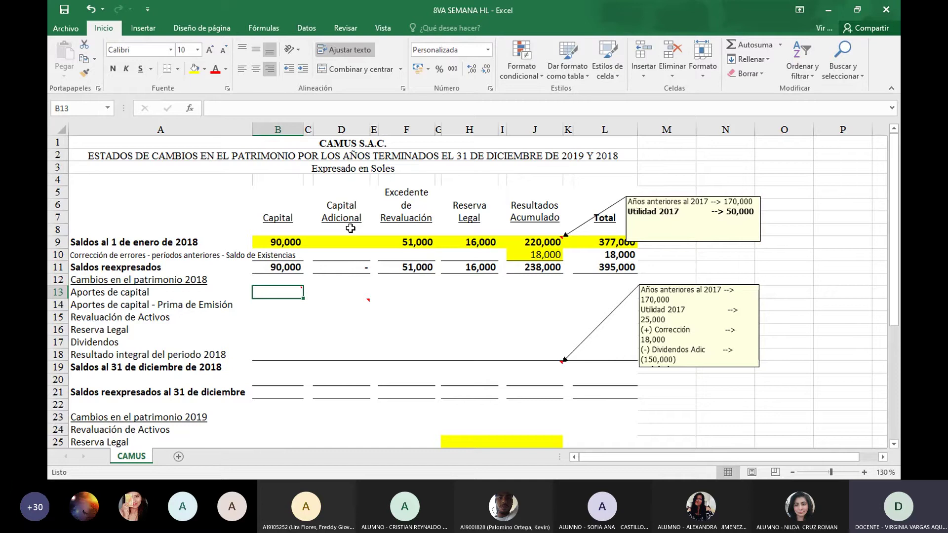
{"action": "type", "text": "=35000"}
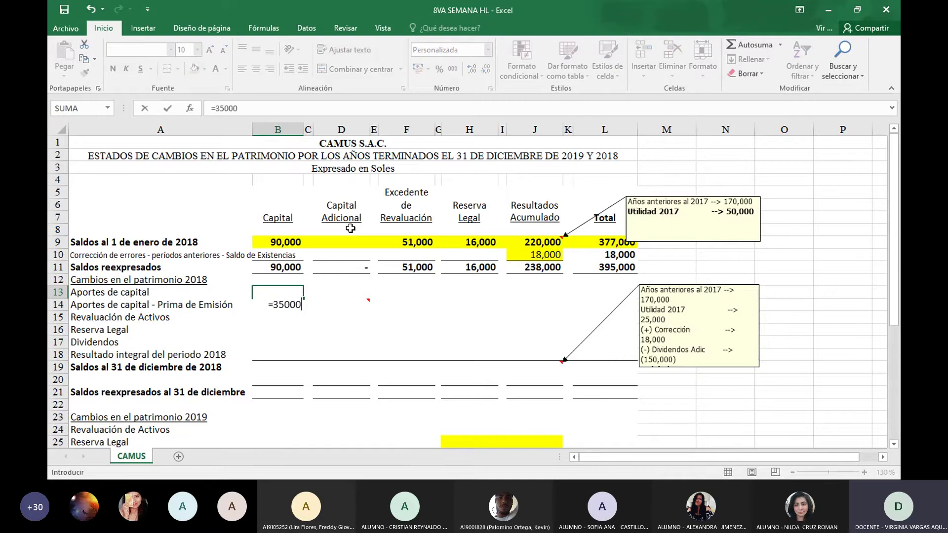
{"action": "type", "text": "*2"}
{"action": "key", "text": "Return"}
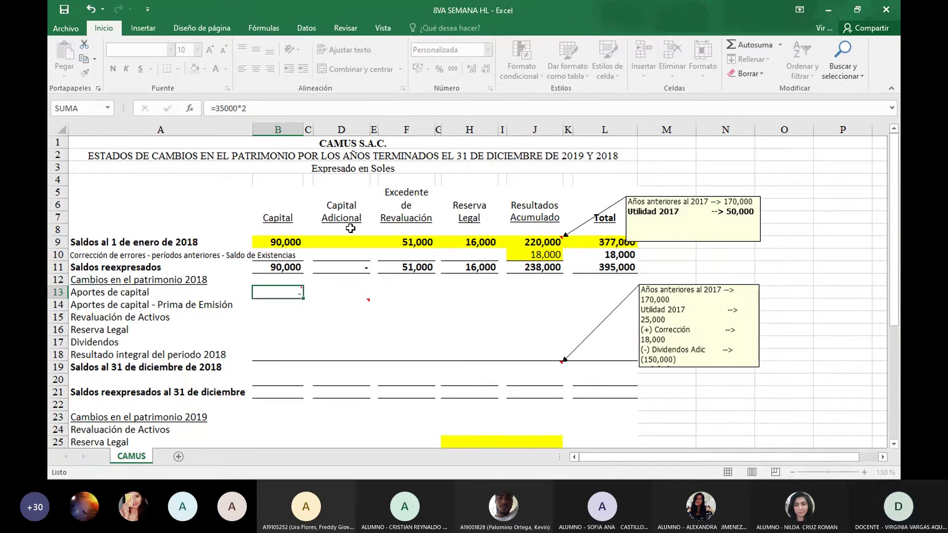
Step: Enter the 2018 "Aportes de capital - Prima de Emisión" amount under Capital Adicional in D14 with the formula =35000*5
{"action": "key", "text": "Right"}
{"action": "key", "text": "Right"}
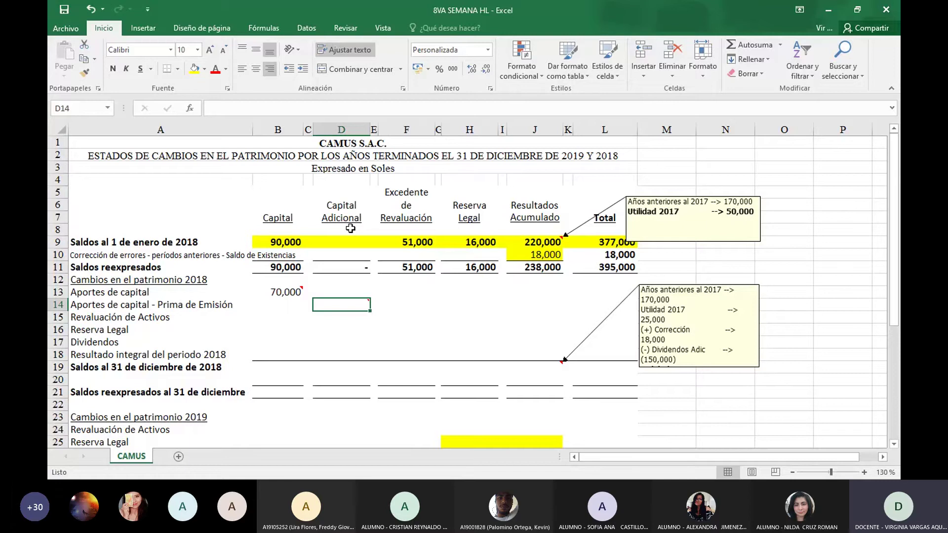
{"action": "type", "text": "=35"}
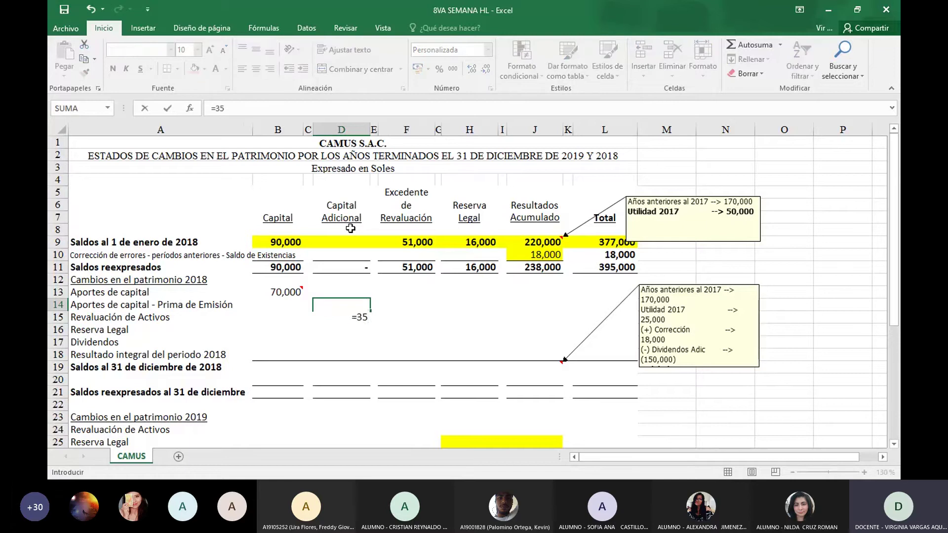
{"action": "type", "text": "000*"}
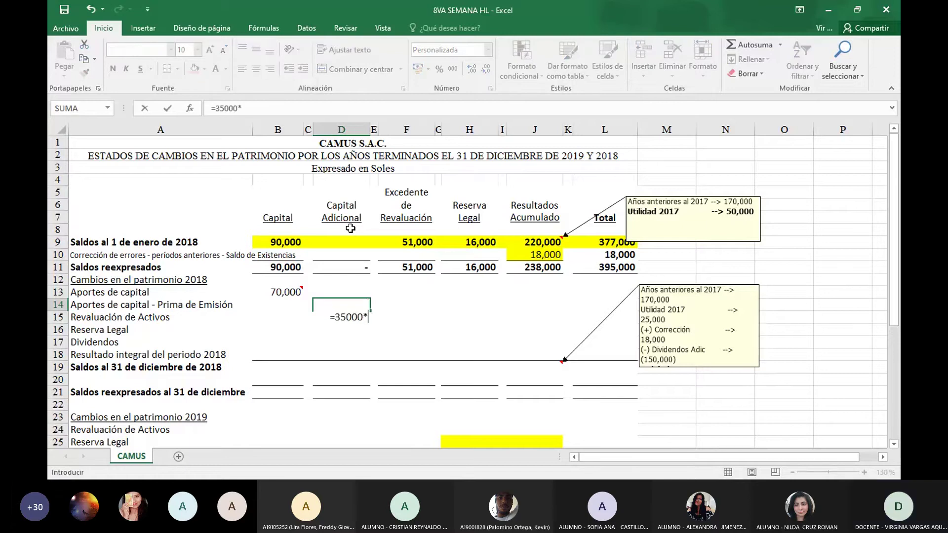
{"action": "type", "text": "5"}
{"action": "key", "text": "Return"}
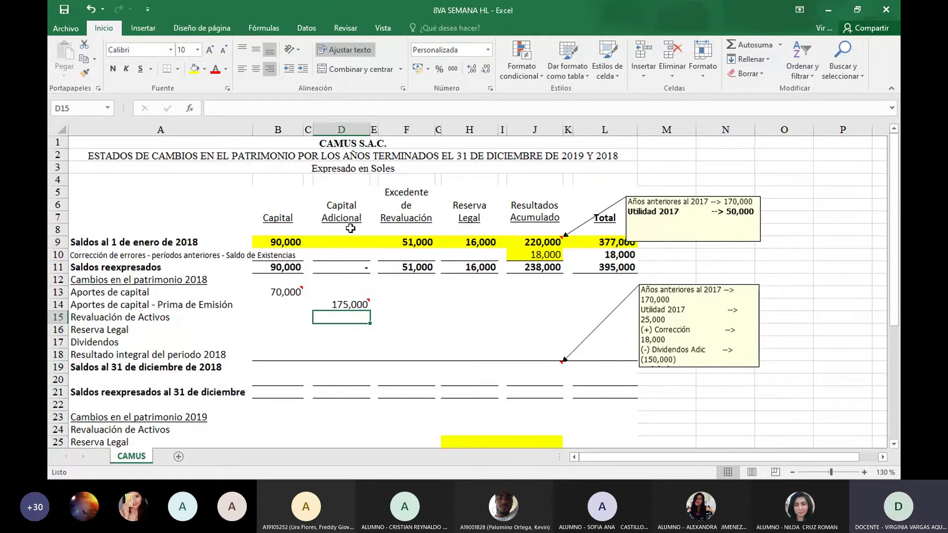
Step: Enter 140,000 under Excedente de Revaluación in the 2018 "Revaluación de Activos" row
{"action": "key", "text": "Right"}
{"action": "key", "text": "Right"}
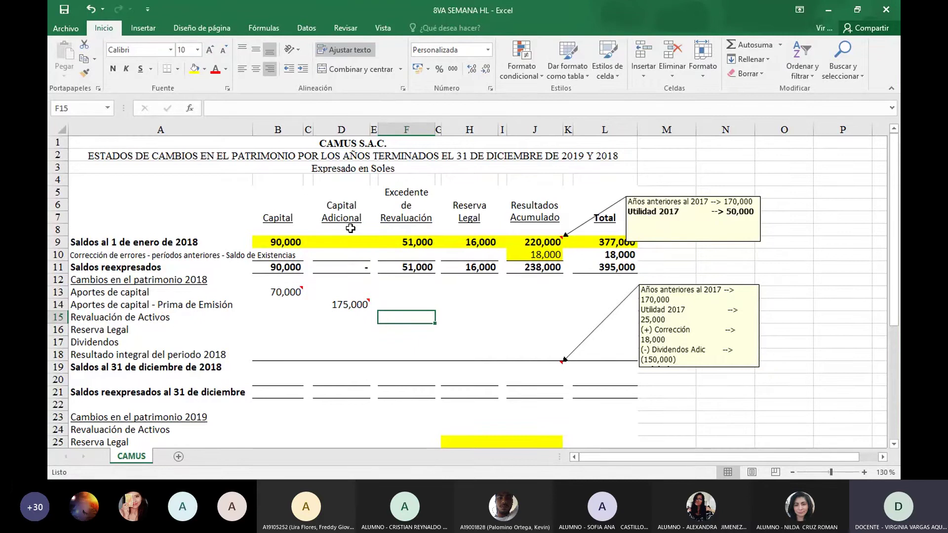
{"action": "type", "text": "1400"}
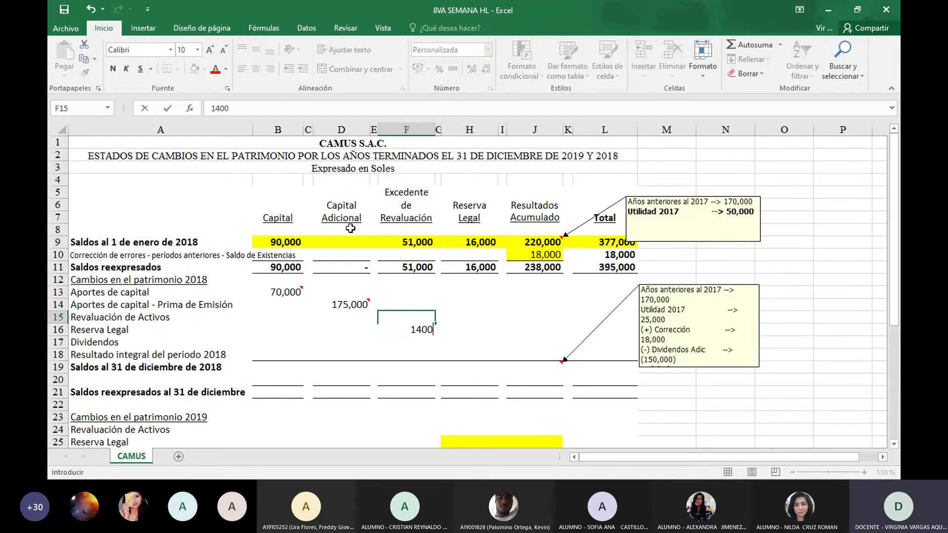
{"action": "type", "text": "00"}
{"action": "key", "text": "Return"}
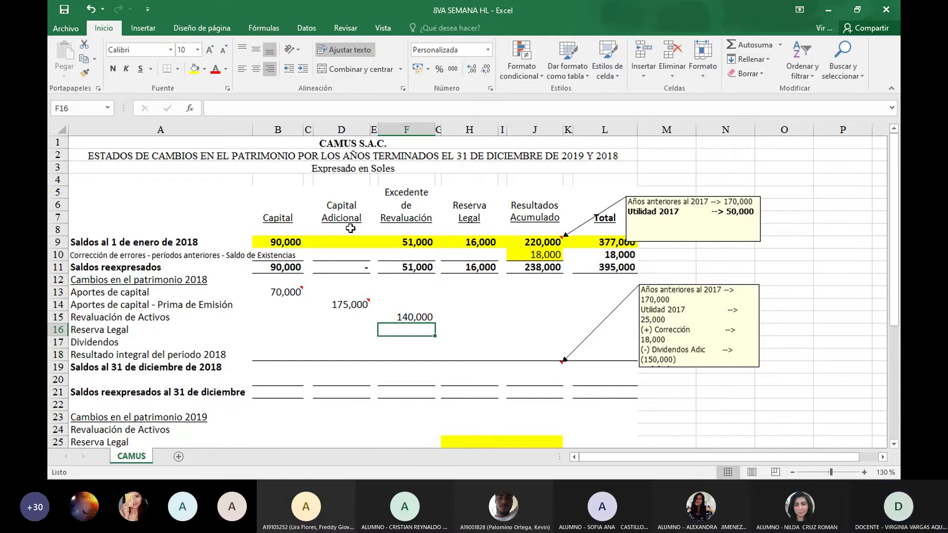
Step: Enter 5,000 under Reserva Legal in the 2018 "Reserva Legal" row, cell H16
{"action": "key", "text": "Right"}
{"action": "key", "text": "Right"}
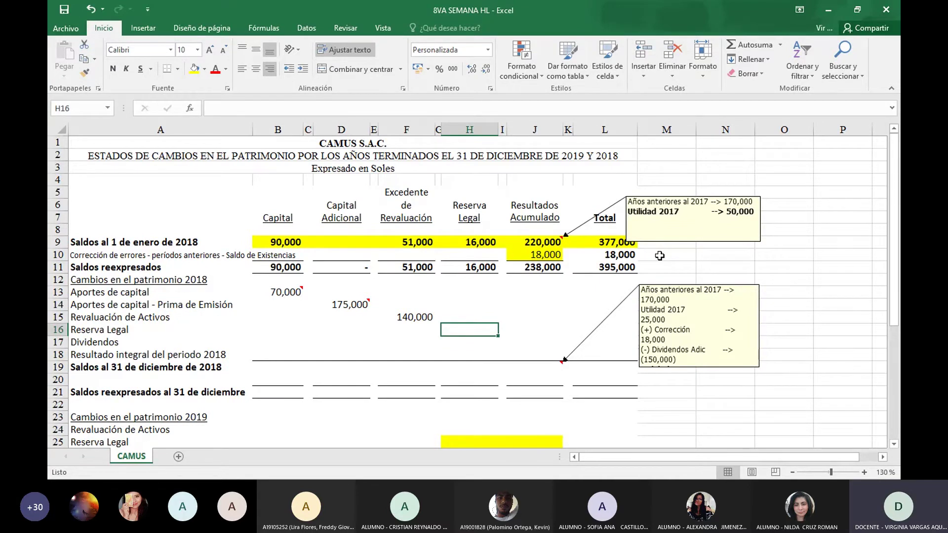
{"action": "type", "text": "5000"}
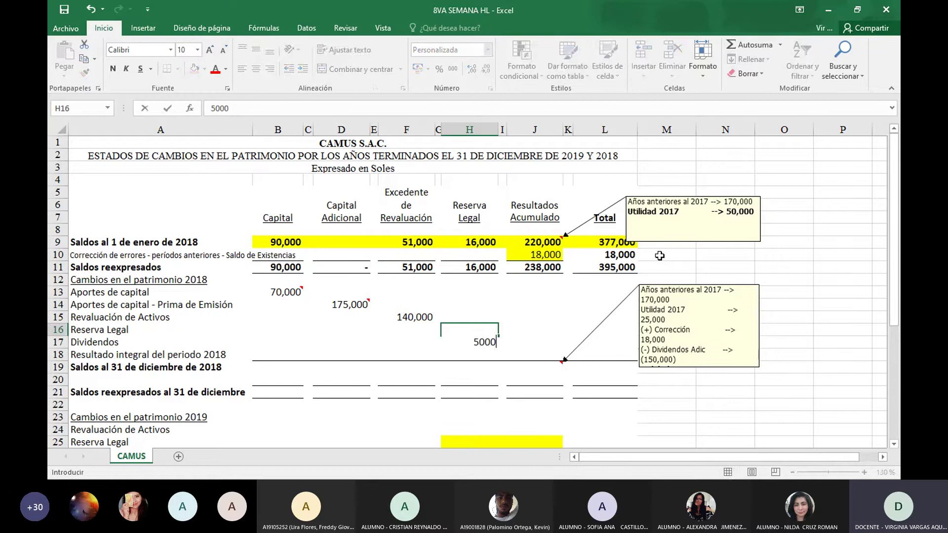
{"action": "key", "text": "Return"}
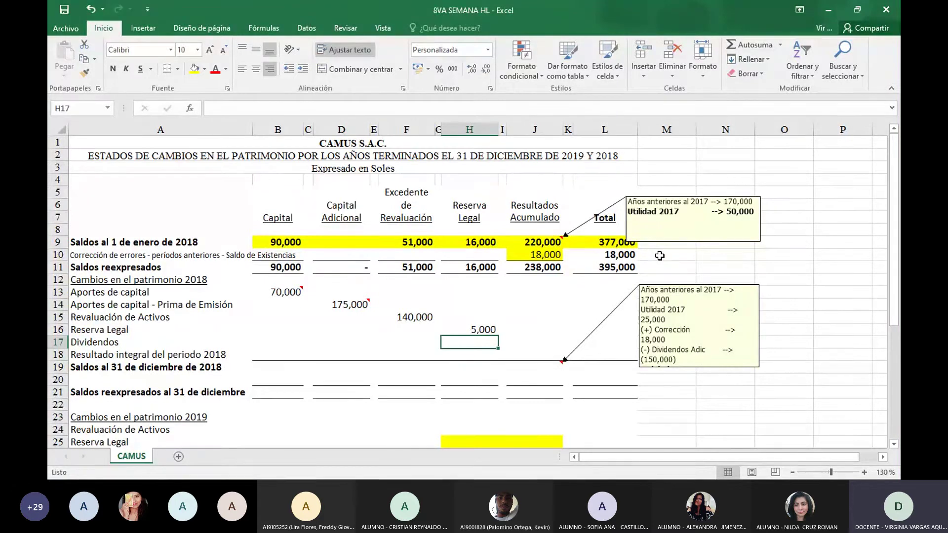
Step: Enter -170,000 under Resultados Acumulado in the 2018 "Dividendos" row, cell J17
{"action": "key", "text": "Right"}
{"action": "key", "text": "Right"}
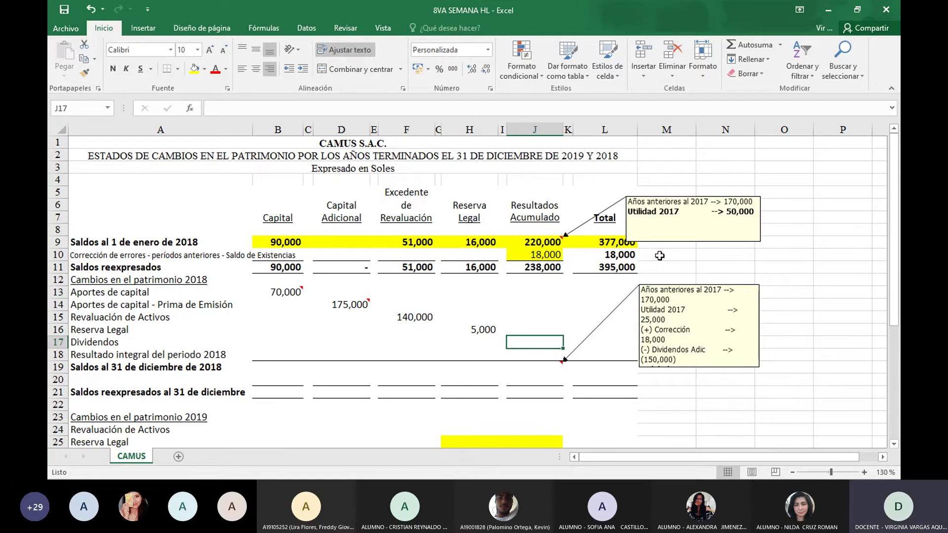
{"action": "type", "text": "-"}
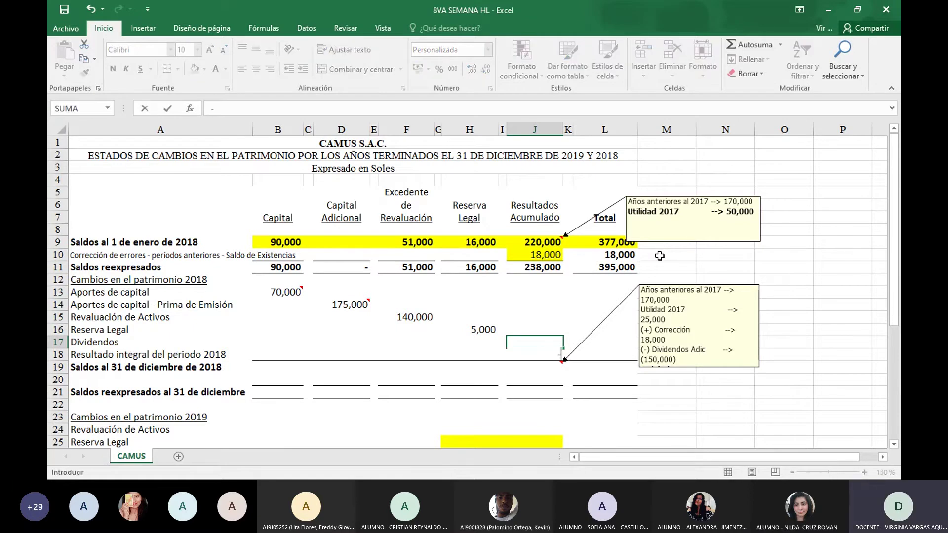
{"action": "type", "text": "170000"}
{"action": "key", "text": "Return"}
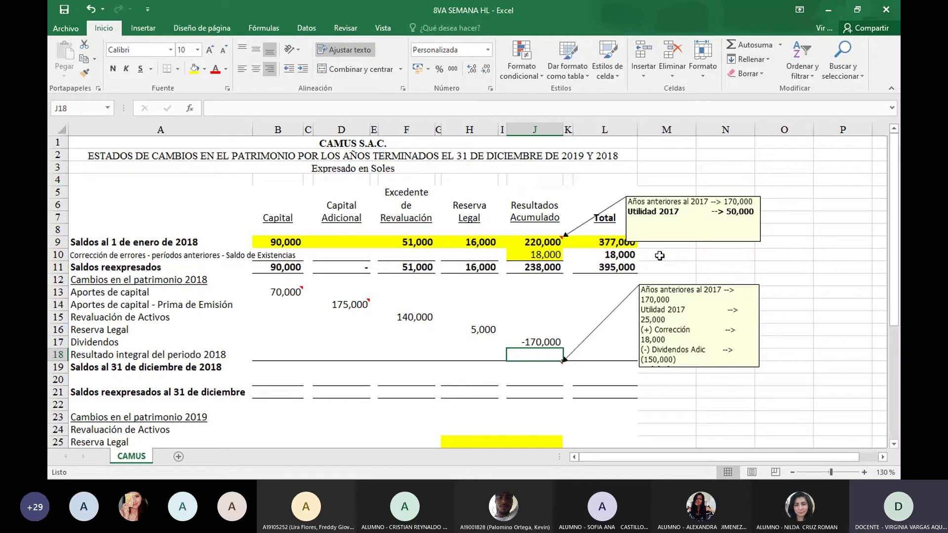
Step: Enter 400,000 under Resultados Acumulado for "Resultado integral del periodo 2018" in J18
{"action": "type", "text": "400"}
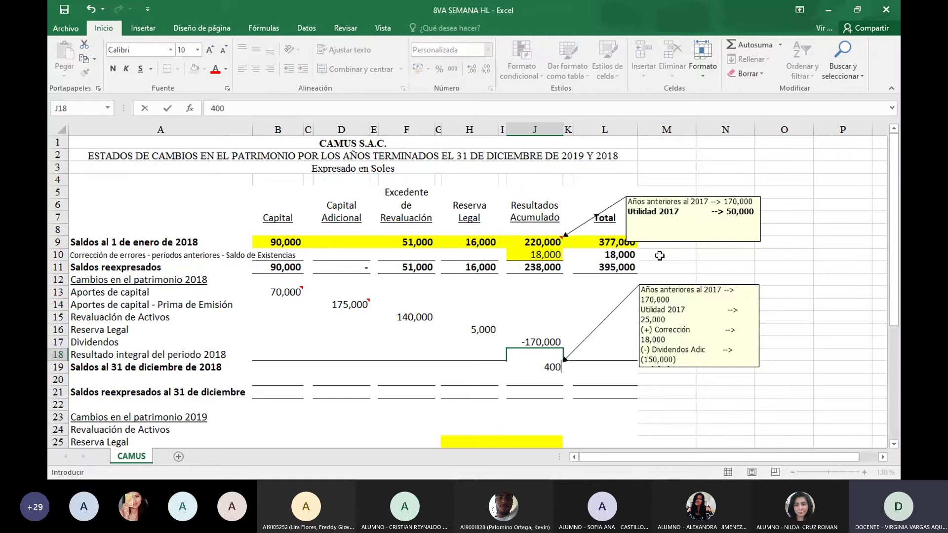
{"action": "type", "text": "000"}
{"action": "key", "text": "ctrl+Return"}
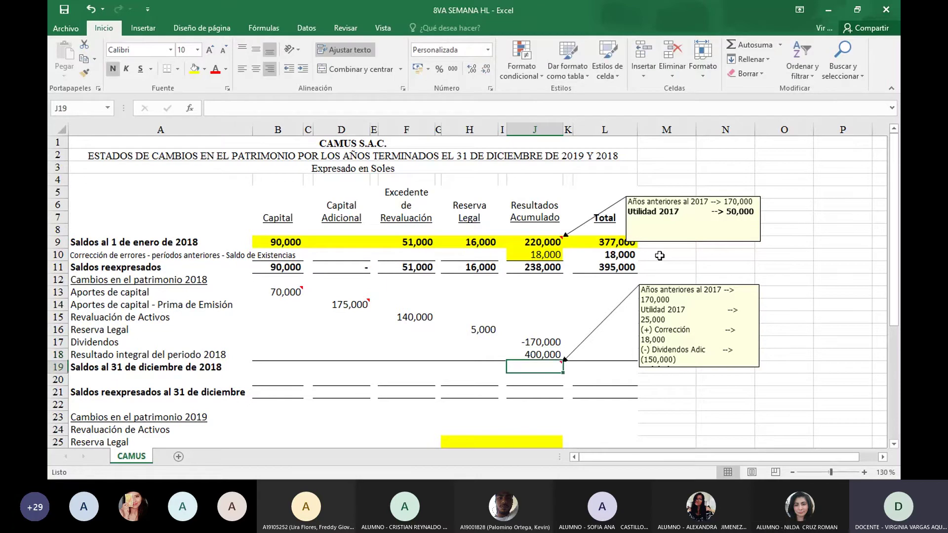
Step: Enter the legal reserve transfer of -5,000 under Resultados Acumulado in J16
{"action": "key", "text": "Up"}
{"action": "key", "text": "Up"}
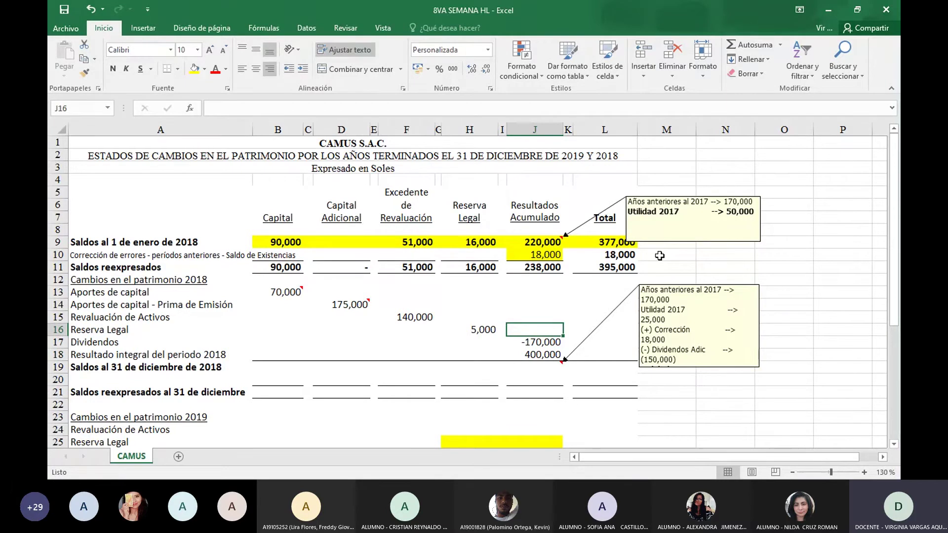
{"action": "key", "text": "Down"}
{"action": "type", "text": "-5,000"}
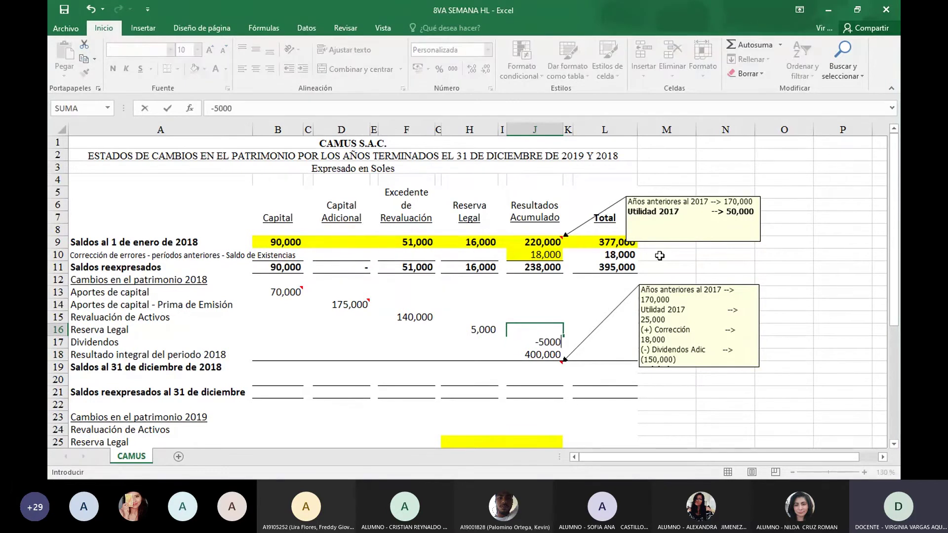
{"action": "key", "text": "Return"}
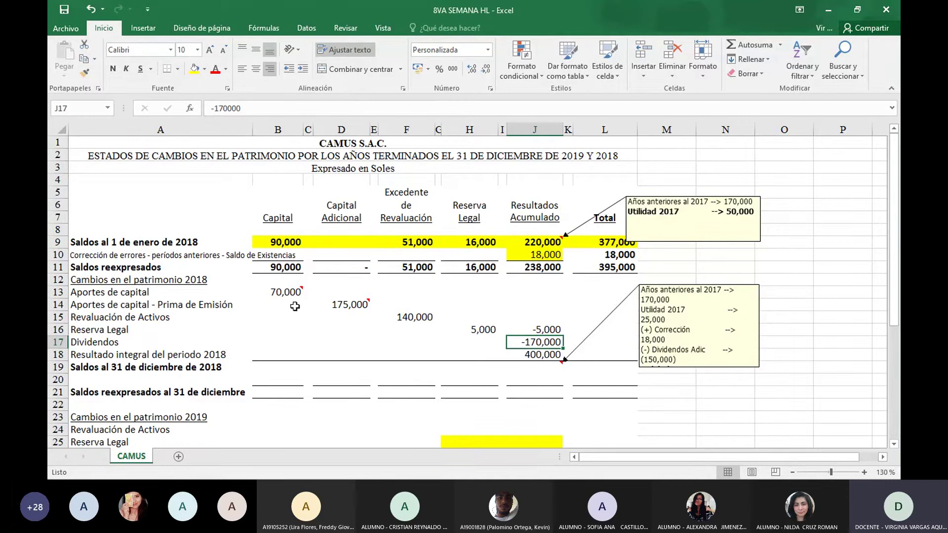
Step: Fill the Total for the 2018 "Aportes de capital" row in L13 with the formula =B13
{"action": "mouse_move", "coordinate": [281, 288]}
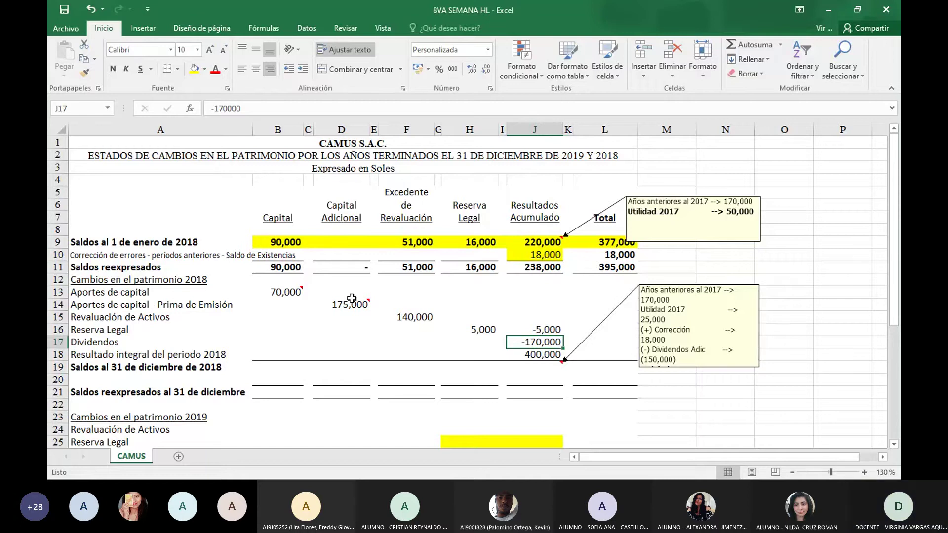
{"action": "key", "text": "Up"}
{"action": "key", "text": "Up"}
{"action": "key", "text": "Up"}
{"action": "key", "text": "Up"}
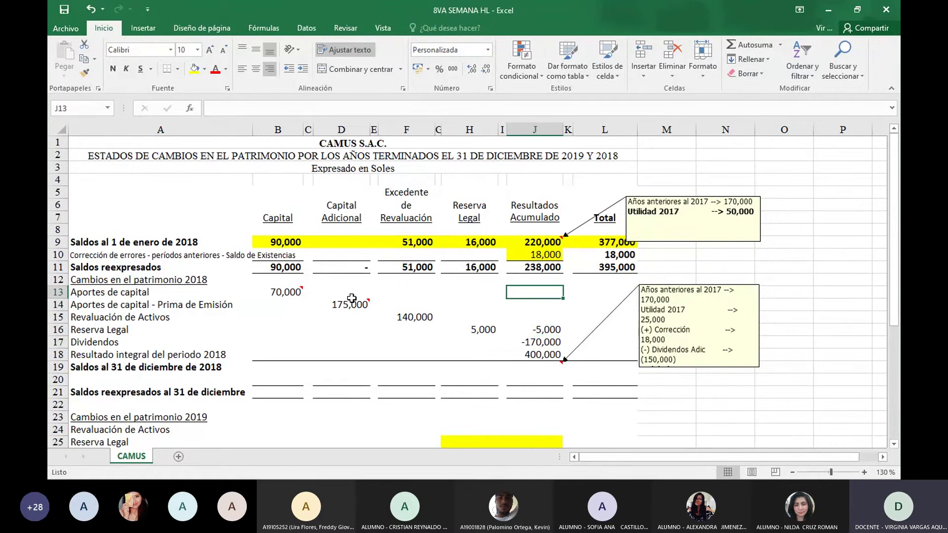
{"action": "key", "text": "Right"}
{"action": "key", "text": "Right"}
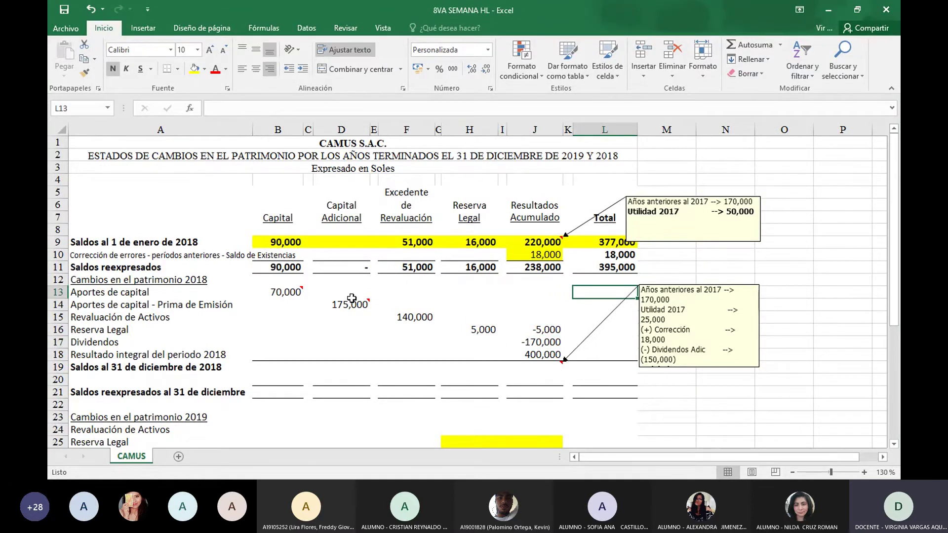
{"action": "type", "text": "="}
{"action": "key", "text": "Left"}
{"action": "key", "text": "Left"}
{"action": "key", "text": "Left"}
{"action": "key", "text": "Left"}
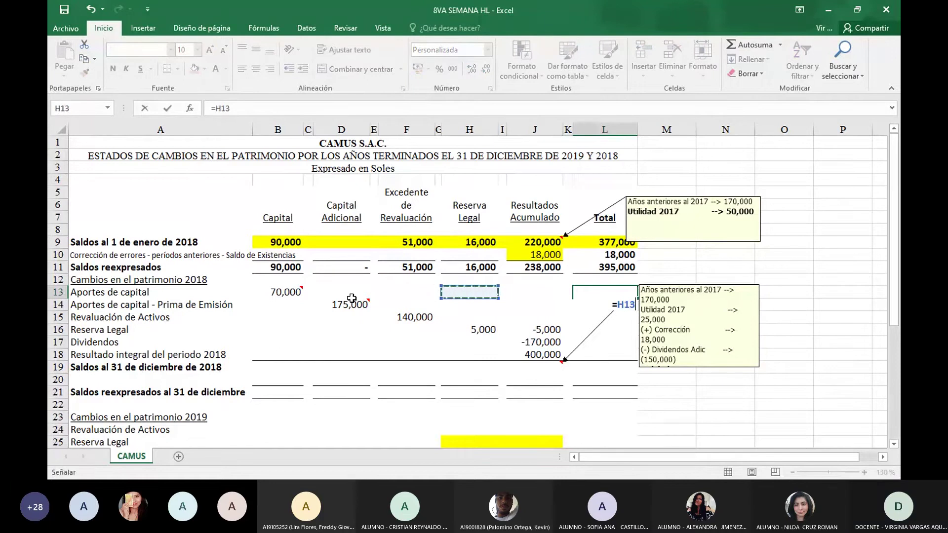
{"action": "key", "text": "Left"}
{"action": "key", "text": "Left"}
{"action": "key", "text": "Left"}
{"action": "key", "text": "Left"}
{"action": "key", "text": "Left"}
{"action": "key", "text": "Left"}
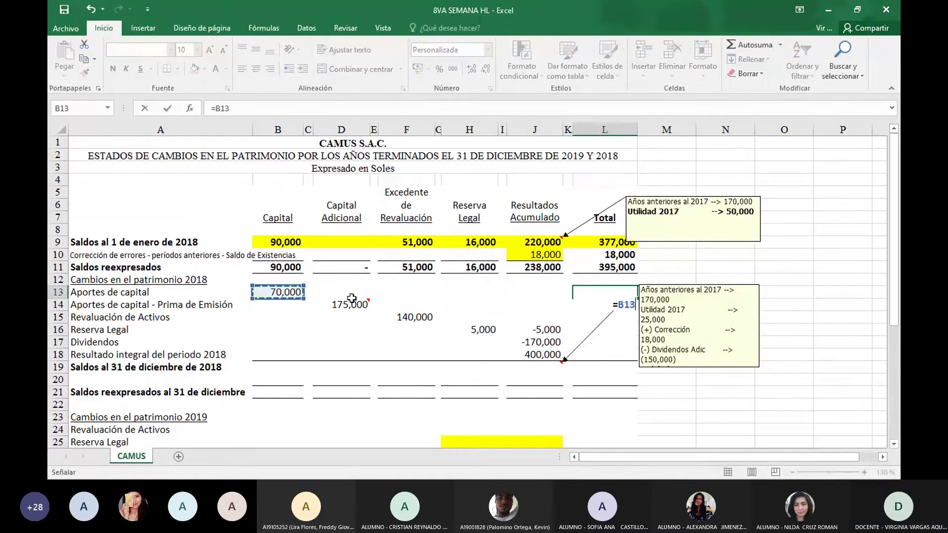
{"action": "key", "text": "Return"}
Step: Fill the Total for "Aportes de capital - Prima de Emisión" in L14 with the formula =D14
{"action": "type", "text": "="}
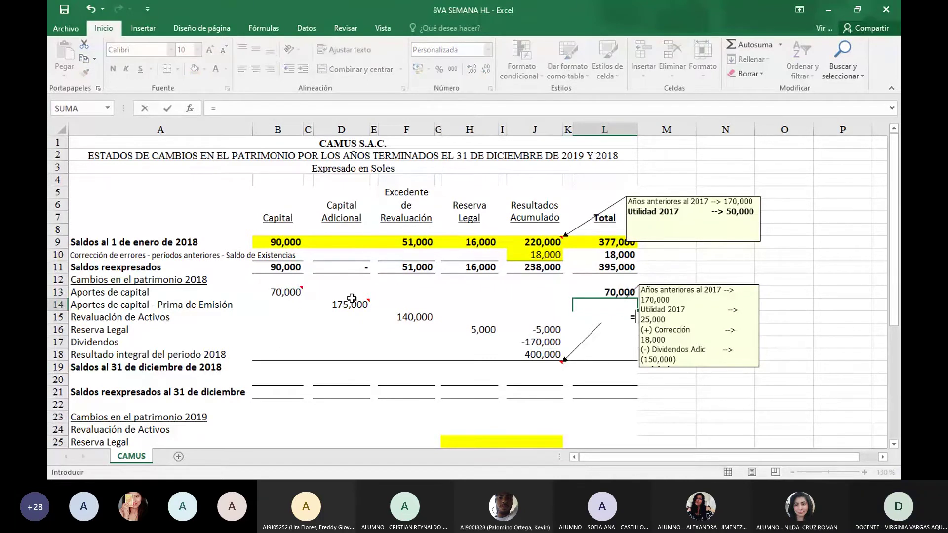
{"action": "key", "text": "Left"}
{"action": "key", "text": "Left"}
{"action": "key", "text": "Left"}
{"action": "key", "text": "Left"}
{"action": "key", "text": "Left"}
{"action": "key", "text": "Left"}
{"action": "key", "text": "Left"}
{"action": "key", "text": "Left"}
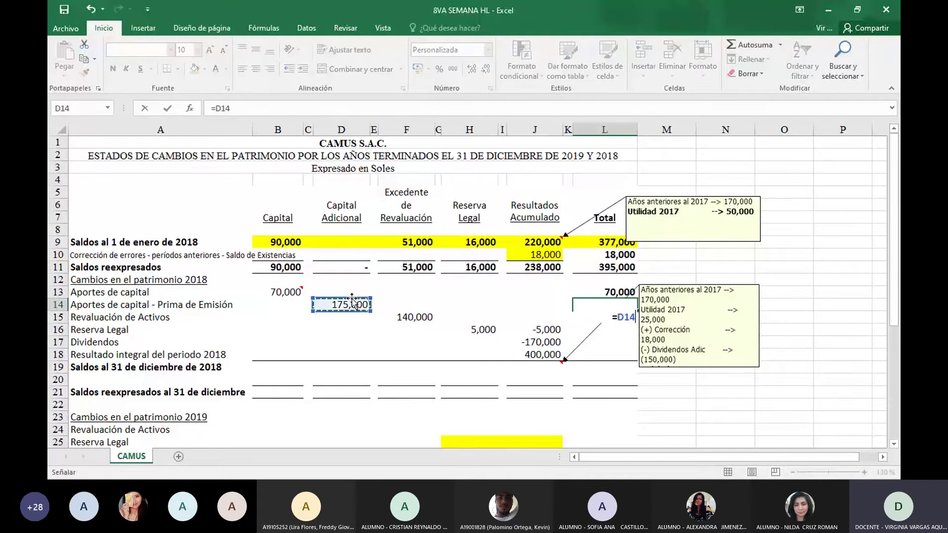
{"action": "key", "text": "Return"}
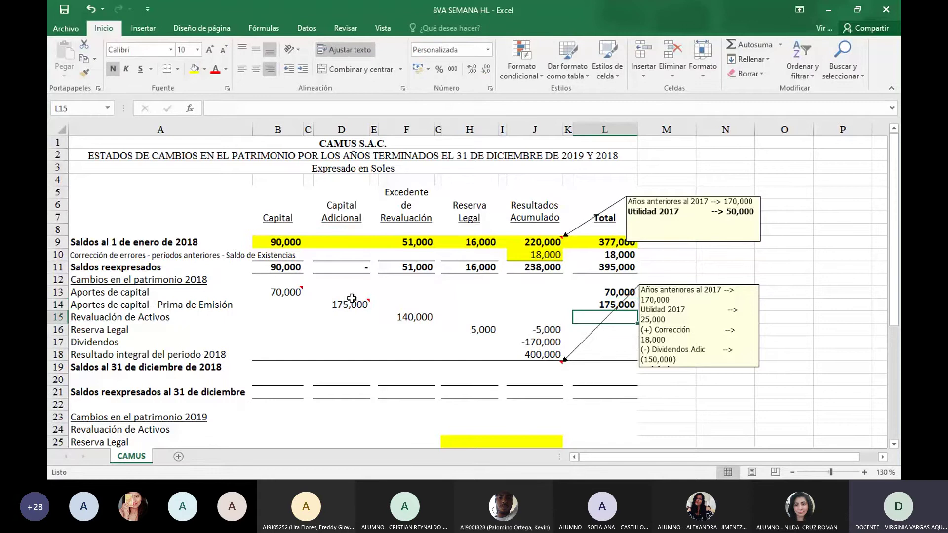
Step: Fill the Total for the 2018 "Revaluación de Activos" row in L15 with a reference to F15
{"action": "type", "text": "="}
{"action": "key", "text": "Left"}
{"action": "key", "text": "Left"}
{"action": "key", "text": "Left"}
{"action": "key", "text": "Left"}
{"action": "key", "text": "Left"}
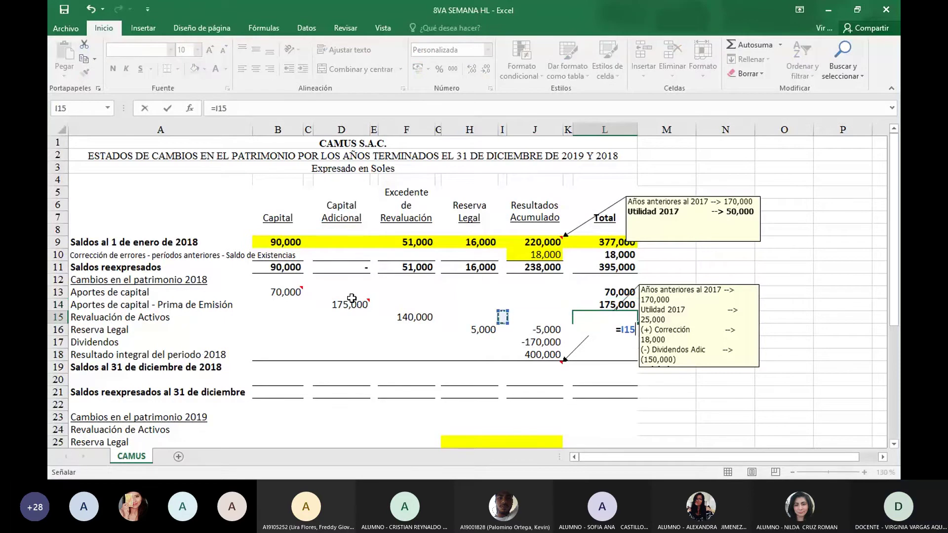
{"action": "key", "text": "Left"}
{"action": "key", "text": "Return"}
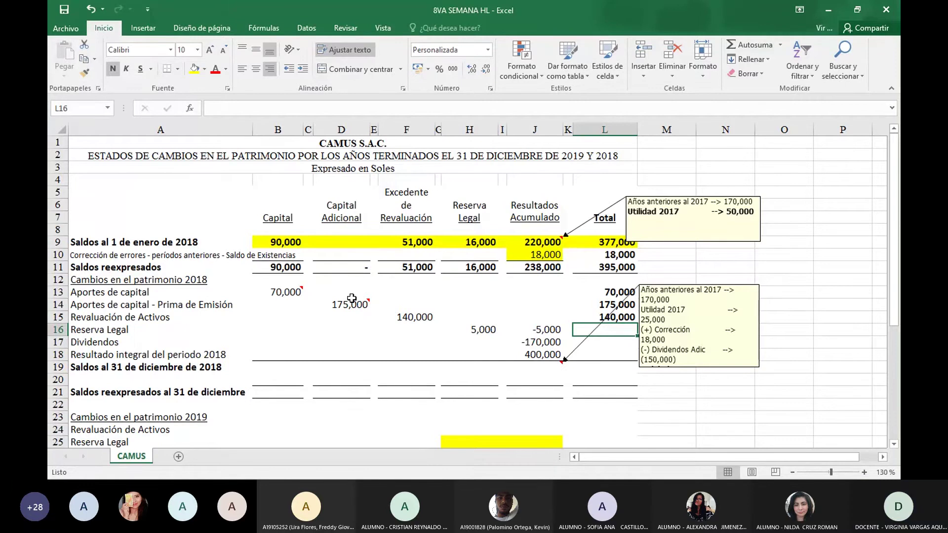
Step: Fill the Total for the 2018 "Dividendos" row in L17 with the formula =J17
{"action": "key", "text": "Down"}
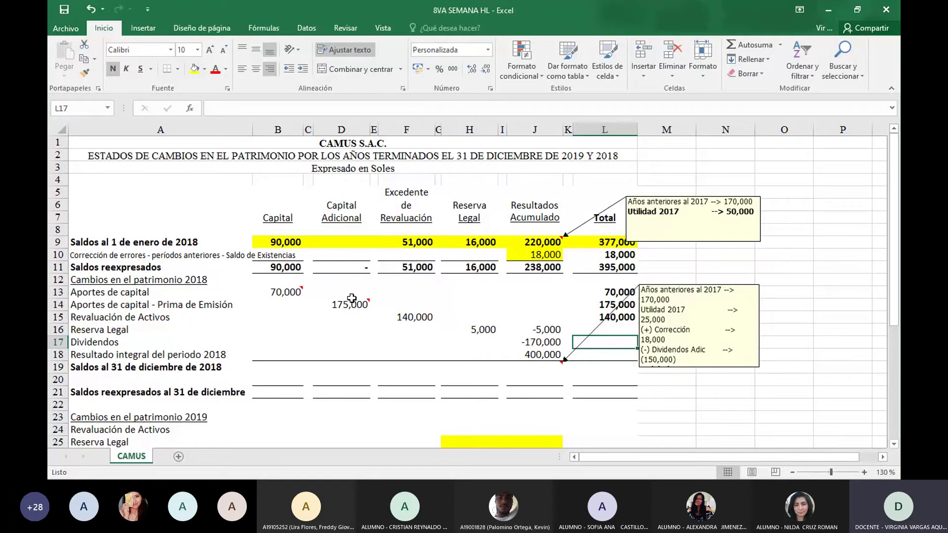
{"action": "type", "text": "="}
{"action": "key", "text": "Left"}
{"action": "key", "text": "Left"}
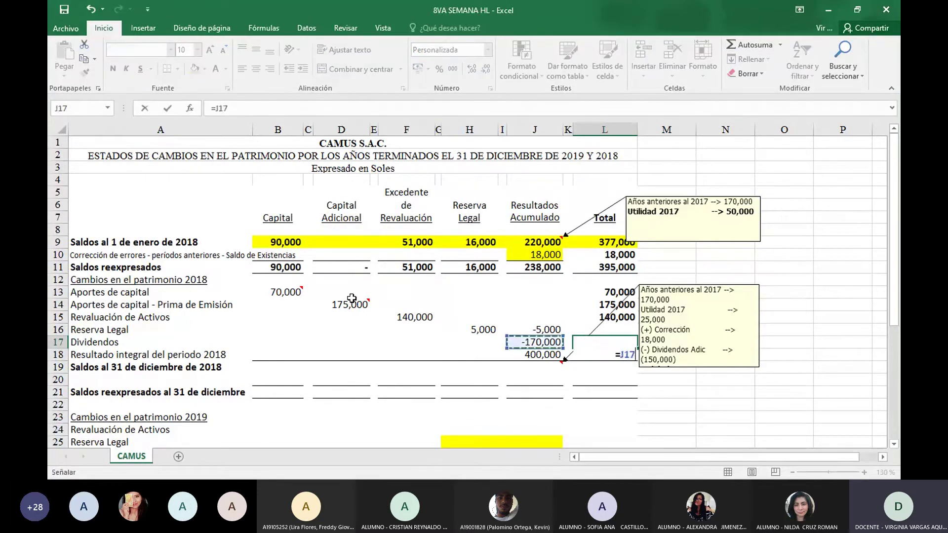
{"action": "key", "text": "Return"}
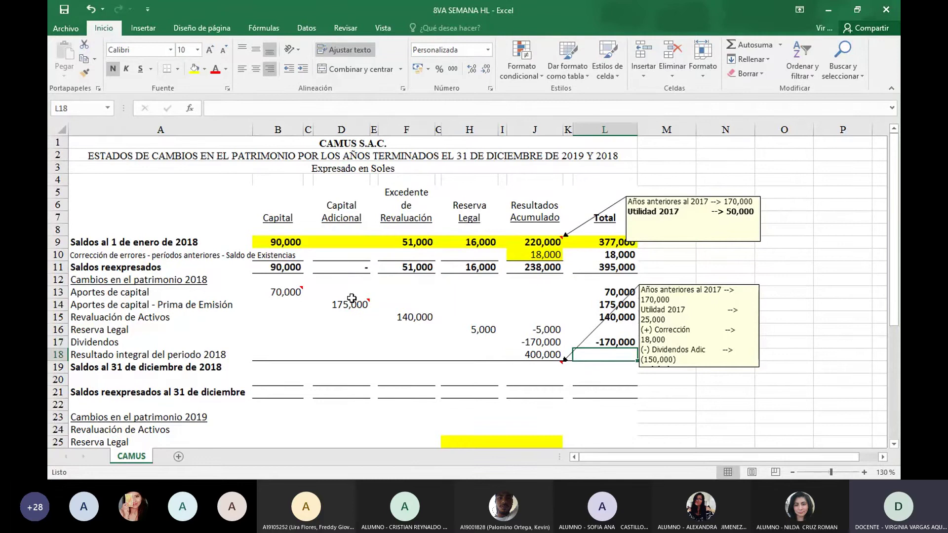
Step: Fill the Total for "Resultado integral del periodo 2018" in L18 with a reference to J18
{"action": "type", "text": "="}
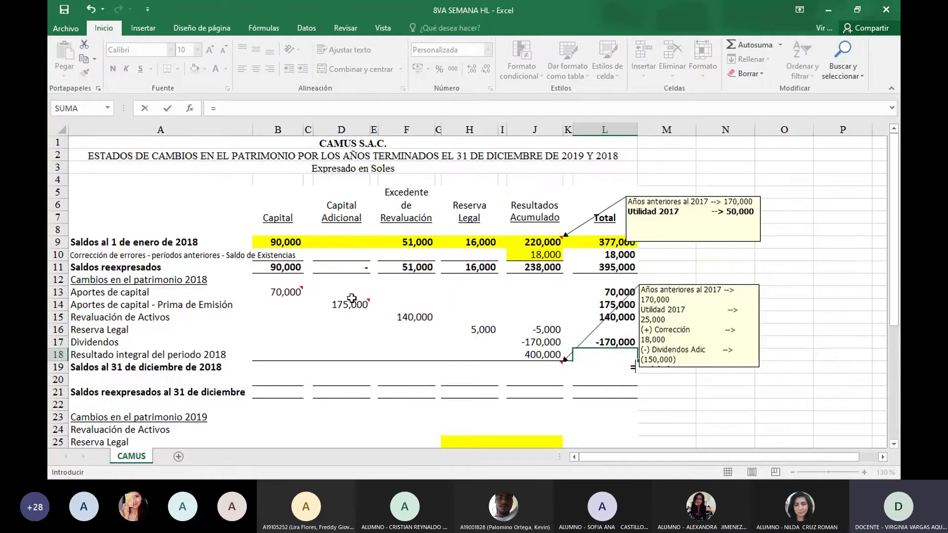
{"action": "key", "text": "Left"}
{"action": "key", "text": "Left"}
{"action": "key", "text": "Return"}
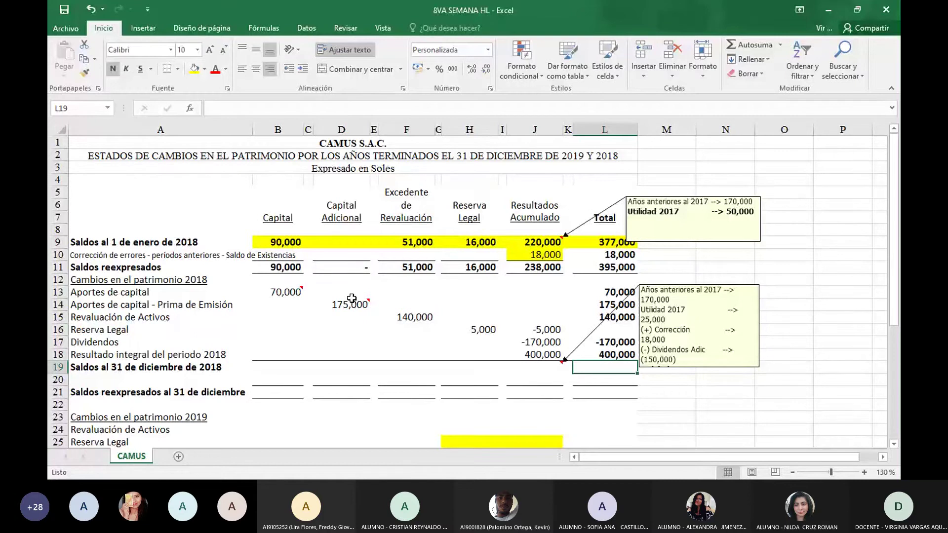
Step: Calculate the Capital balance at 31 December 2018 in B19 by adding the restated balance B11 and the contribution B13
{"action": "key", "text": "Left"}
{"action": "key", "text": "Left"}
{"action": "key", "text": "Left"}
{"action": "key", "text": "Left"}
{"action": "key", "text": "Left"}
{"action": "key", "text": "Left"}
{"action": "key", "text": "Left"}
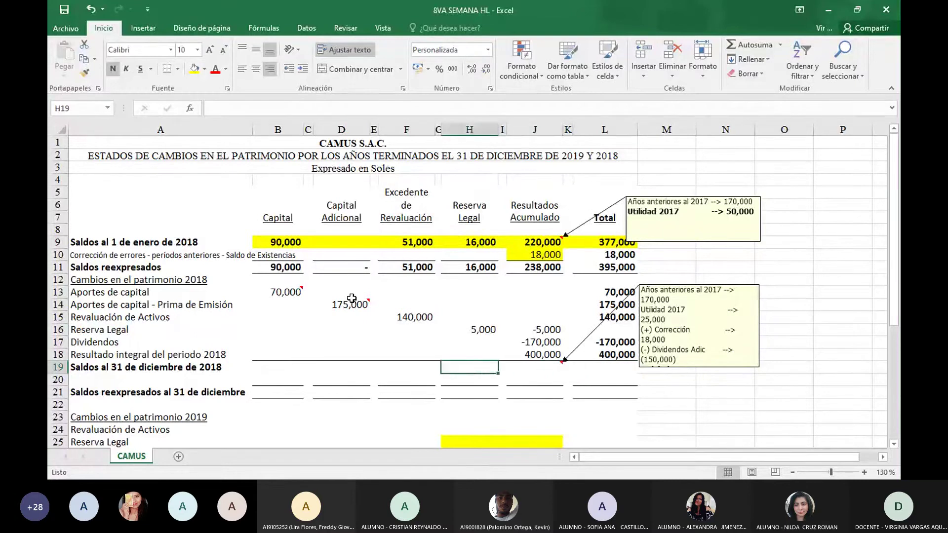
{"action": "key", "text": "Left"}
{"action": "key", "text": "Left"}
{"action": "key", "text": "Left"}
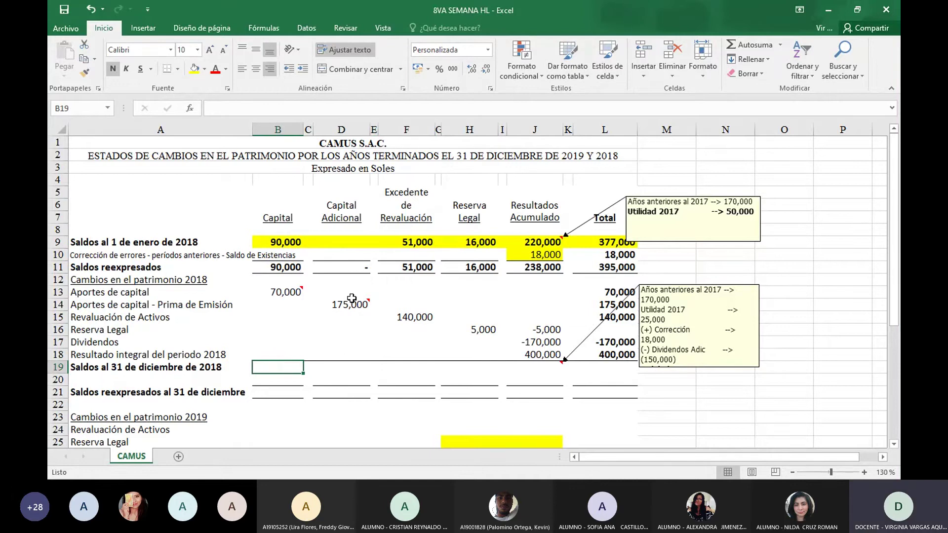
{"action": "type", "text": "="}
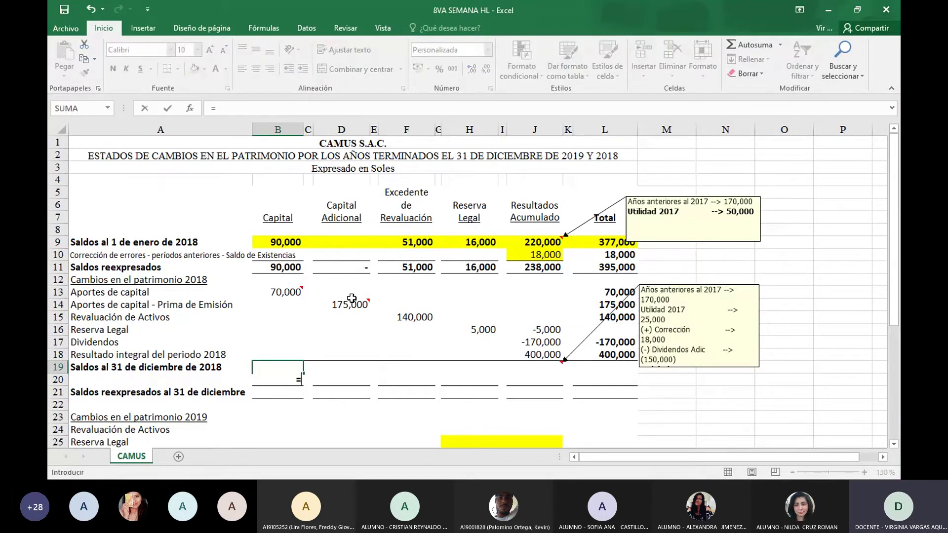
{"action": "key", "text": "Up"}
{"action": "key", "text": "Up"}
{"action": "key", "text": "Up"}
{"action": "key", "text": "Up"}
{"action": "key", "text": "Up"}
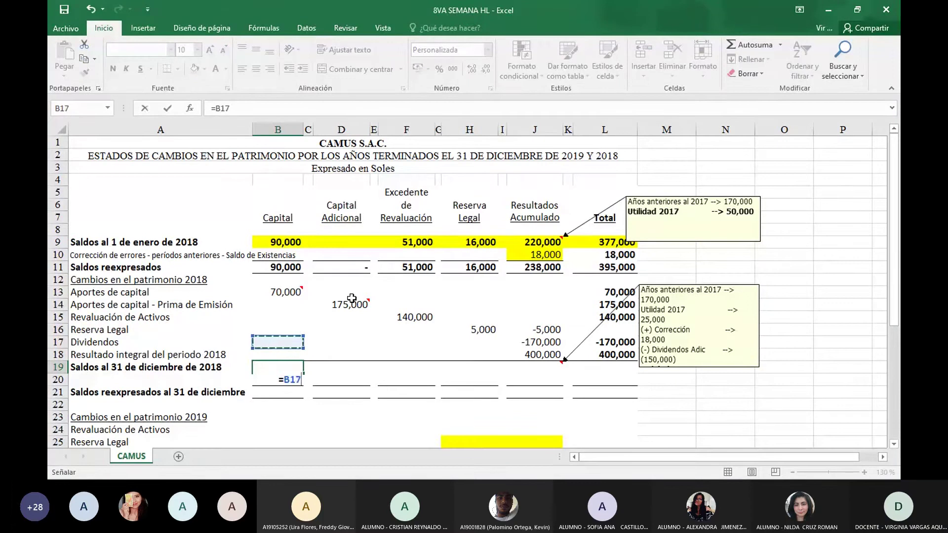
{"action": "key", "text": "Up"}
{"action": "key", "text": "Up"}
{"action": "key", "text": "Up"}
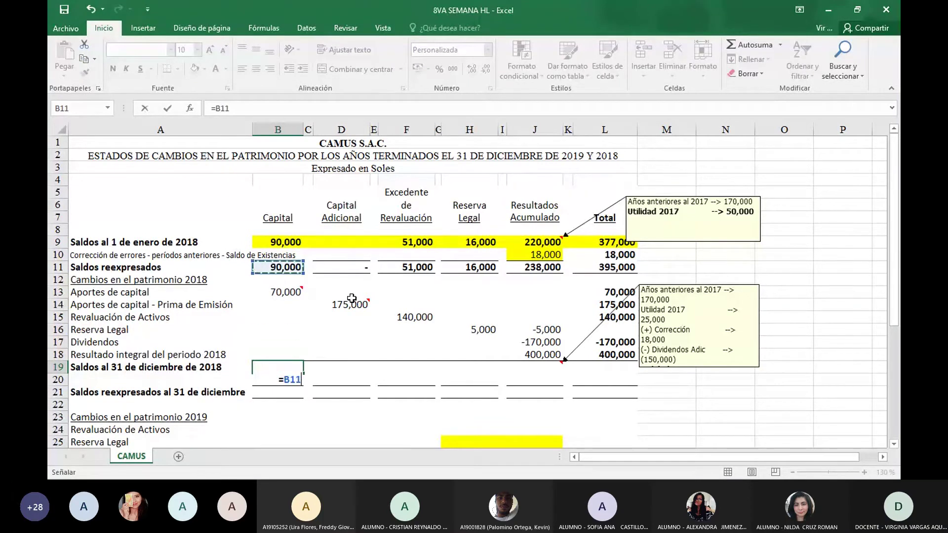
{"action": "type", "text": "+"}
{"action": "key", "text": "Up"}
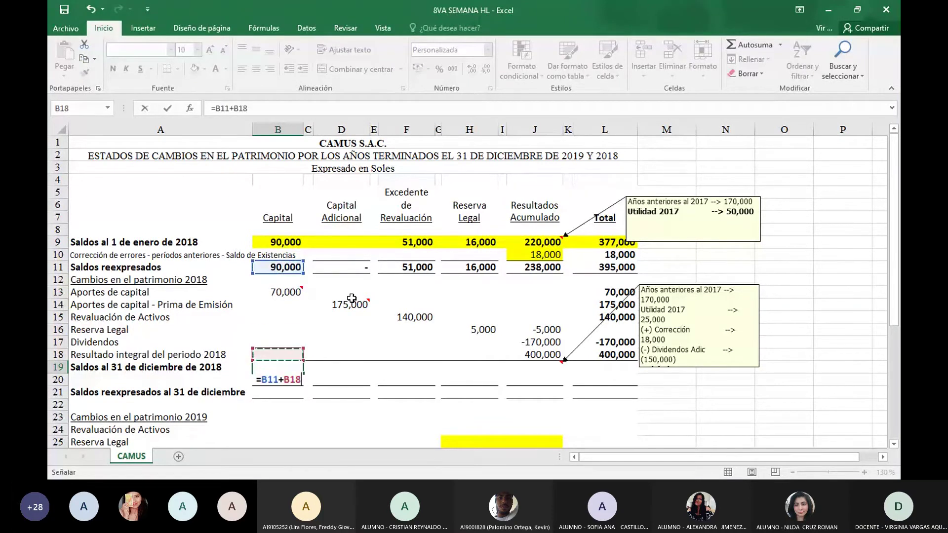
{"action": "key", "text": "Up"}
{"action": "key", "text": "Up"}
{"action": "key", "text": "Up"}
{"action": "key", "text": "Up"}
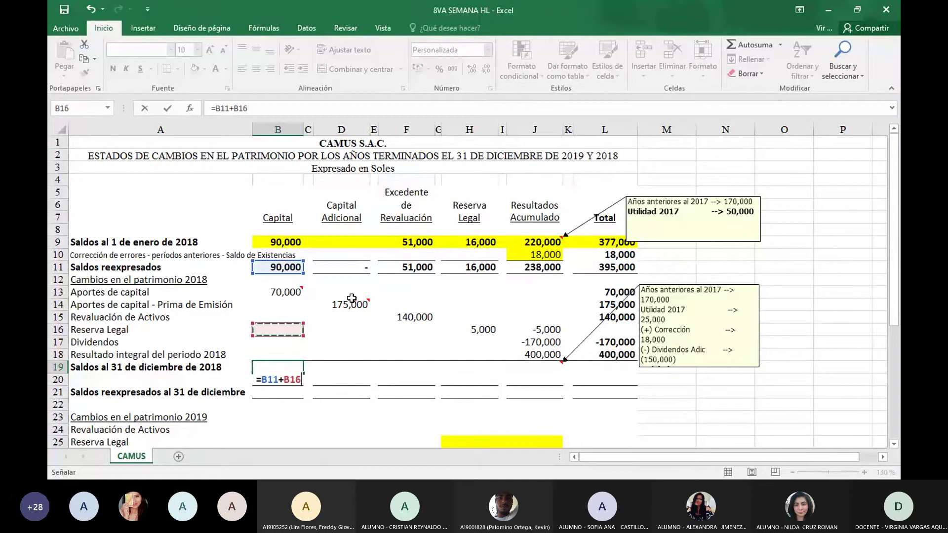
{"action": "key", "text": "Return"}
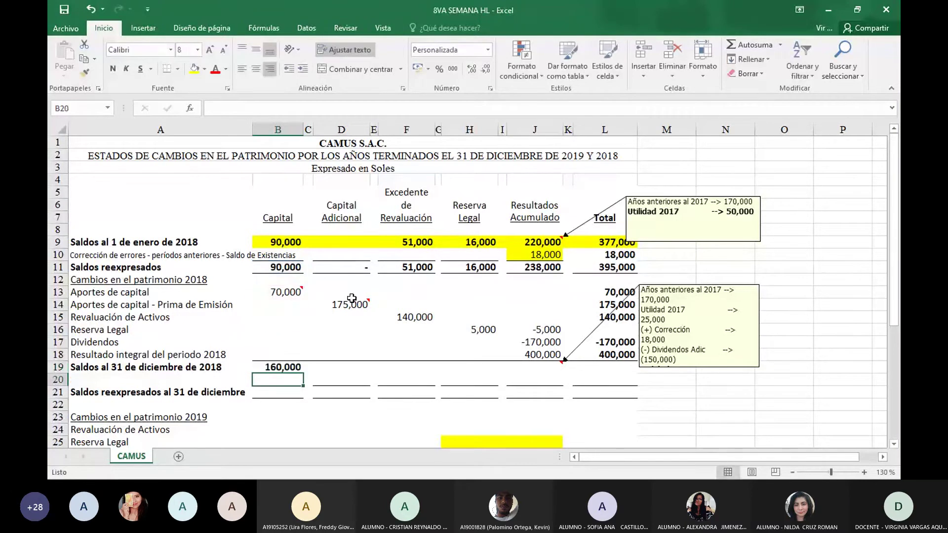
Step: Fill the Capital Adicional balance at 31 December 2018 in D19 with a reference to the share premium contribution in D14
{"action": "key", "text": "Up"}
{"action": "key", "text": "Right"}
{"action": "key", "text": "Right"}
{"action": "key", "text": "Down"}
{"action": "type", "text": "="}
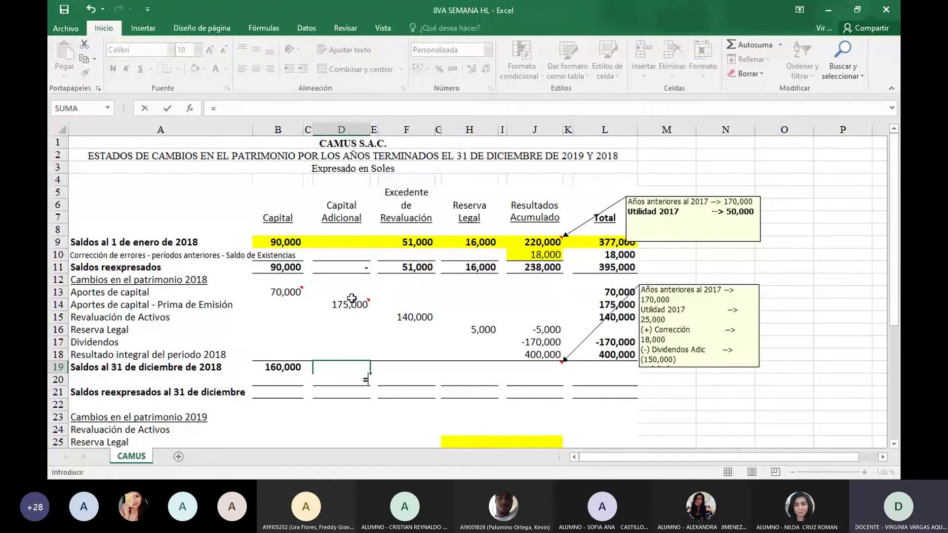
{"action": "key", "text": "Up"}
{"action": "key", "text": "Up"}
{"action": "key", "text": "Up"}
{"action": "key", "text": "Up"}
{"action": "key", "text": "Up"}
{"action": "key", "text": "Up"}
{"action": "key", "text": "Return"}
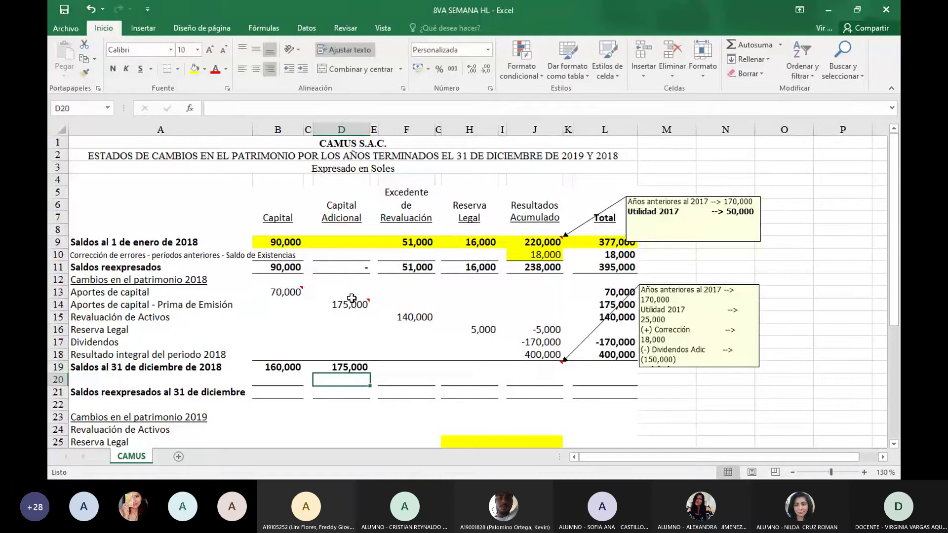
Step: Calculate the Excedente de Revaluación balance at 31 December 2018 in F19 with the formula =F11+F15
{"action": "key", "text": "Right"}
{"action": "key", "text": "Right"}
{"action": "key", "text": "Up"}
{"action": "key", "text": "Up"}
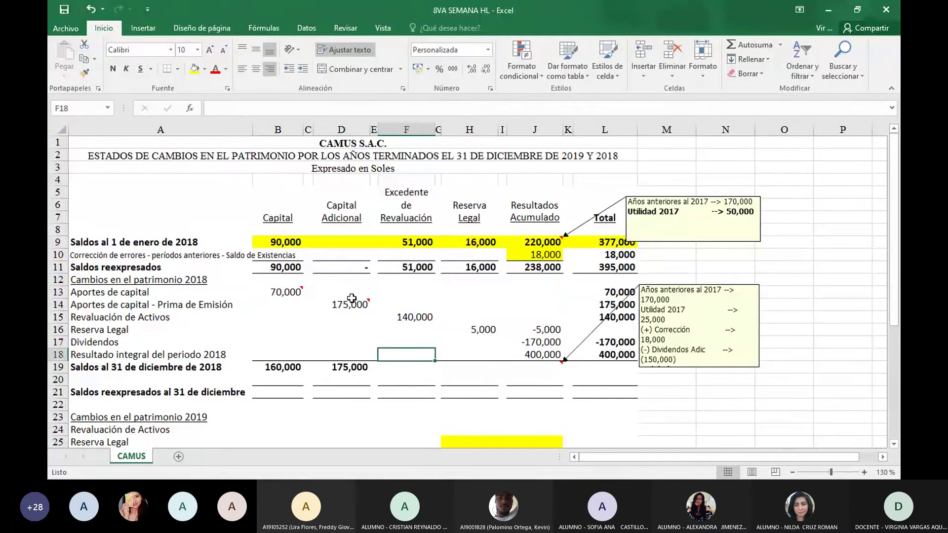
{"action": "key", "text": "Down"}
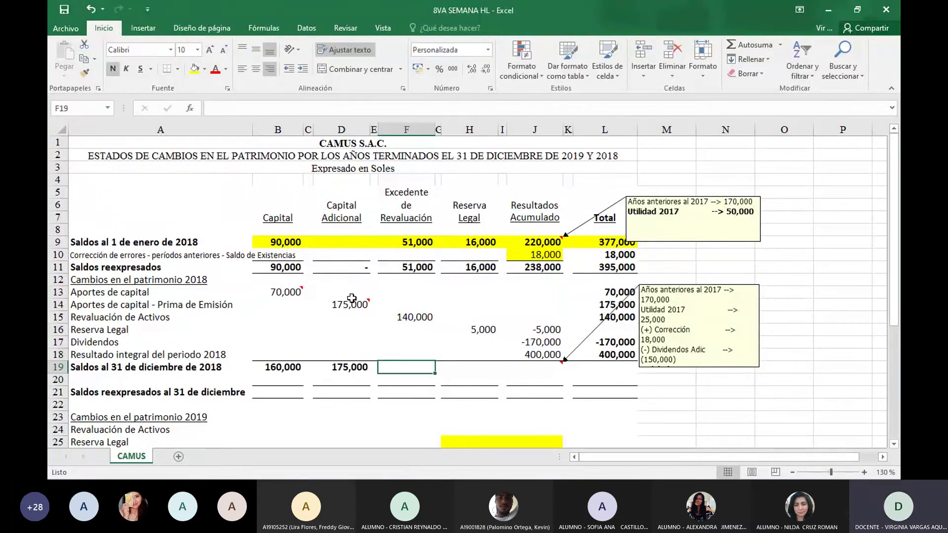
{"action": "type", "text": "="}
{"action": "key", "text": "Up"}
{"action": "key", "text": "Up"}
{"action": "key", "text": "Up"}
{"action": "key", "text": "Up"}
{"action": "key", "text": "Up"}
{"action": "key", "text": "Up"}
{"action": "key", "text": "Up"}
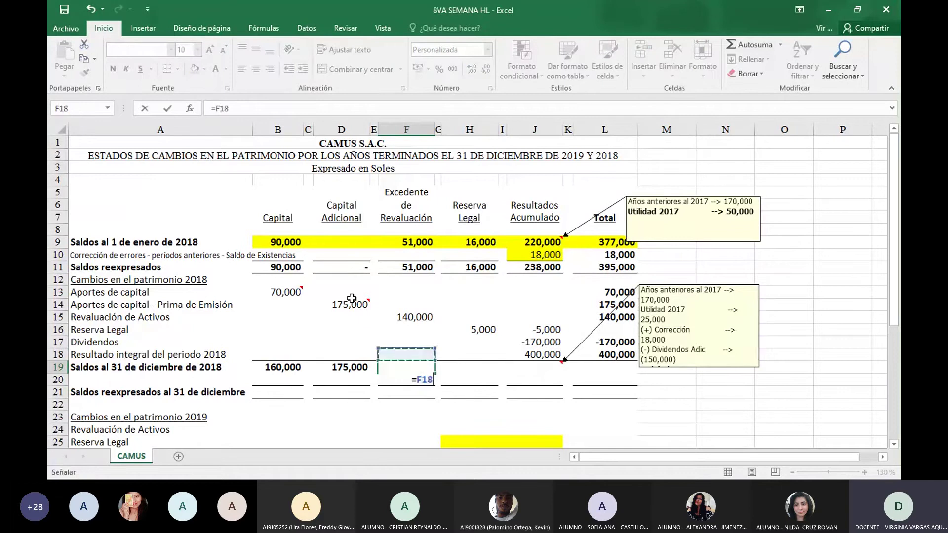
{"action": "key", "text": "Up"}
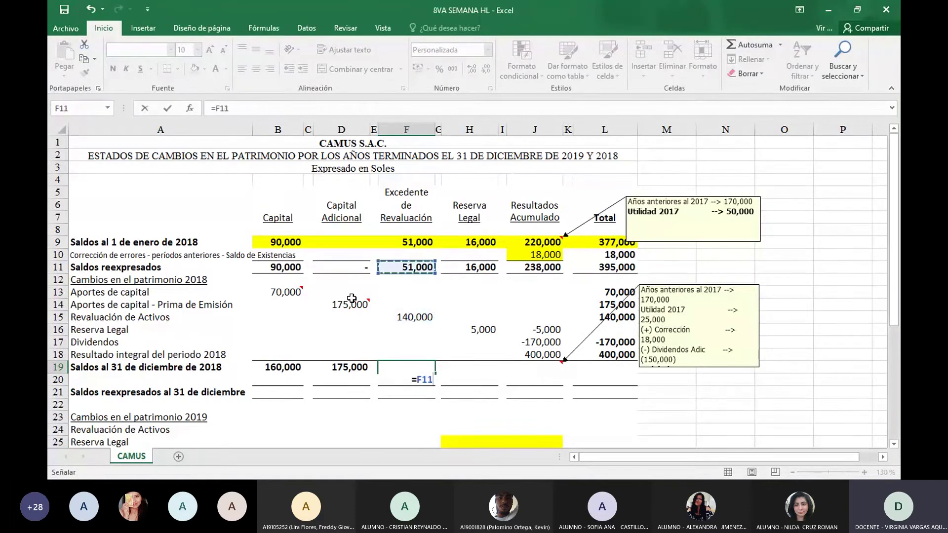
{"action": "type", "text": "+"}
{"action": "key", "text": "Up"}
{"action": "key", "text": "Up"}
{"action": "key", "text": "Up"}
{"action": "key", "text": "Up"}
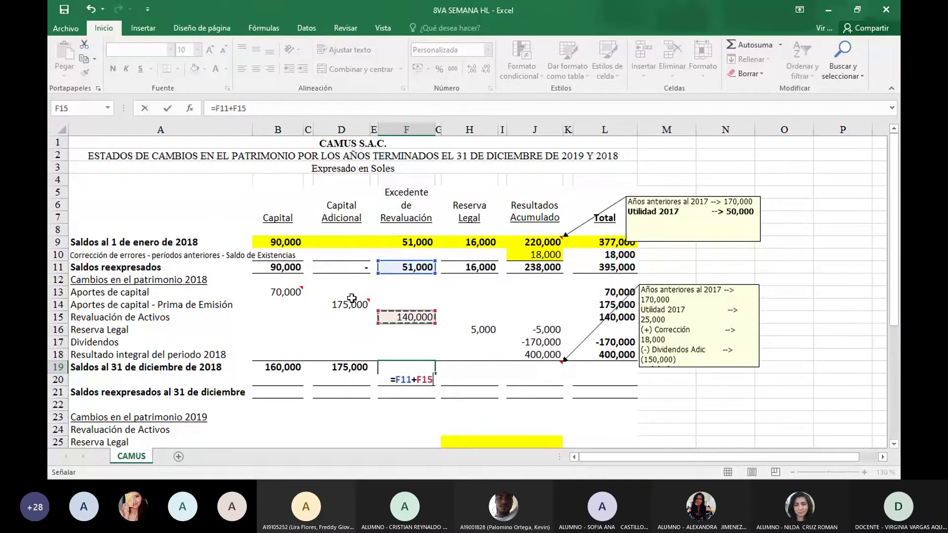
{"action": "key", "text": "Tab"}
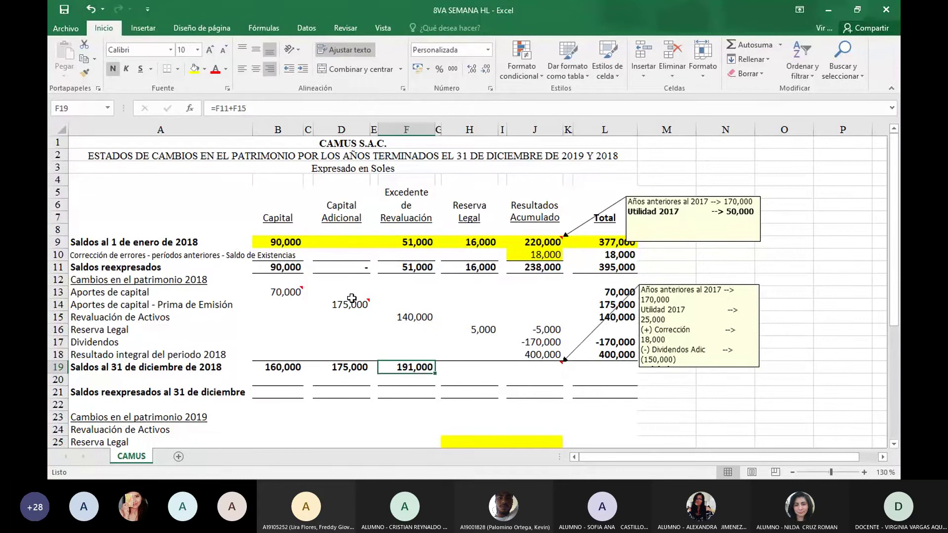
Step: Calculate the Reserva Legal balance at 31 December 2018 in H19 with the formula =H11+H16
{"action": "key", "text": "Right"}
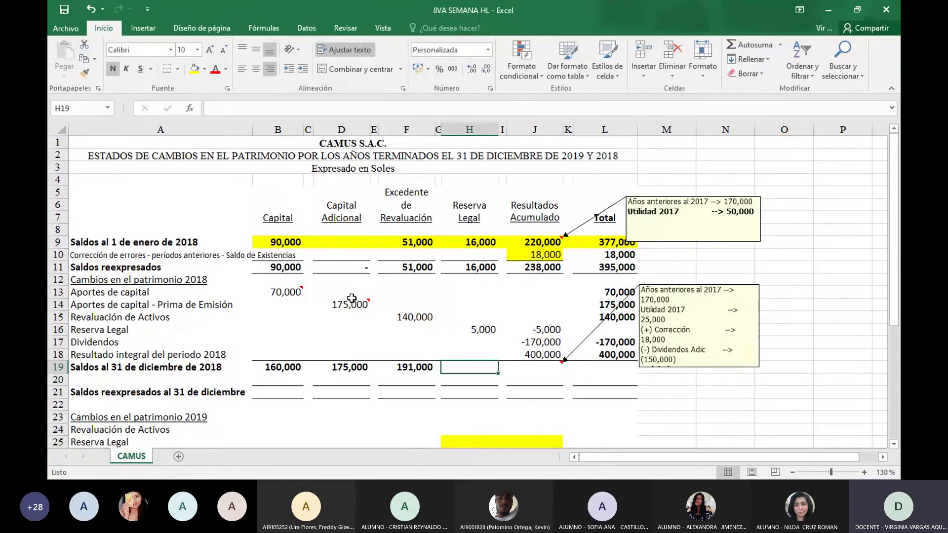
{"action": "type", "text": "="}
{"action": "key", "text": "Up"}
{"action": "key", "text": "Up"}
{"action": "key", "text": "Up"}
{"action": "key", "text": "Up"}
{"action": "key", "text": "Up"}
{"action": "key", "text": "Up"}
{"action": "key", "text": "Up"}
{"action": "key", "text": "Up"}
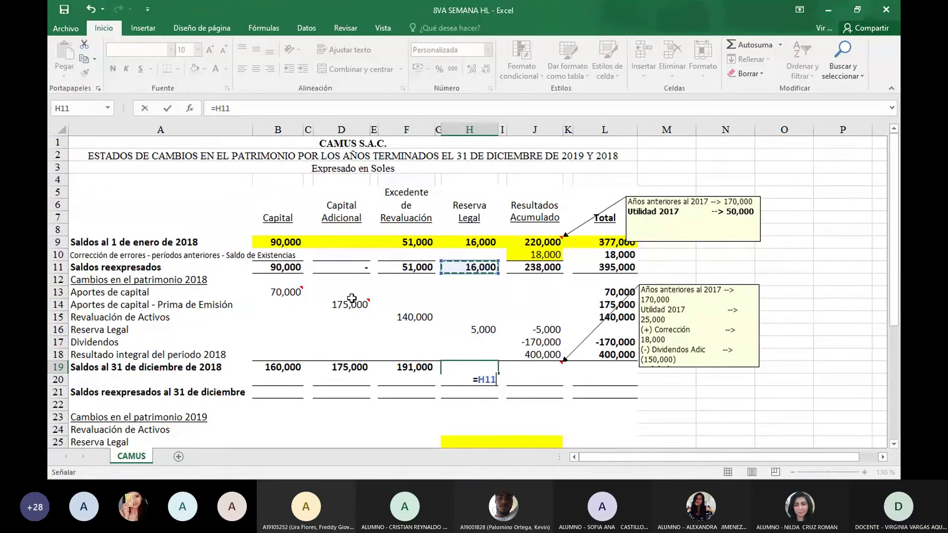
{"action": "type", "text": "+"}
{"action": "key", "text": "Up"}
{"action": "key", "text": "Up"}
{"action": "key", "text": "Up"}
{"action": "key", "text": "ctrl+Return"}
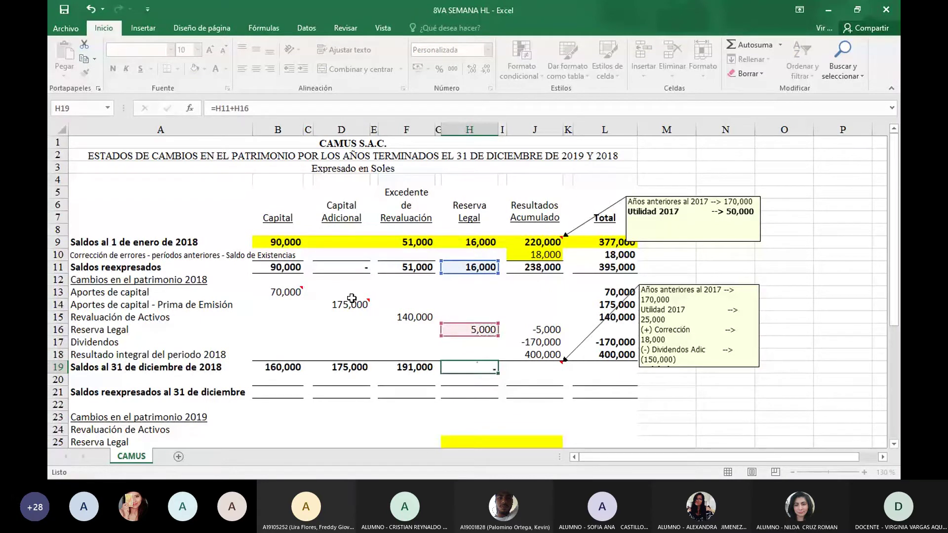
Step: Calculate the Resultados Acumulado balance at 31 December 2018 in J19 by adding J11, J16, J17 and J18
{"action": "key", "text": "Right"}
{"action": "key", "text": "Right"}
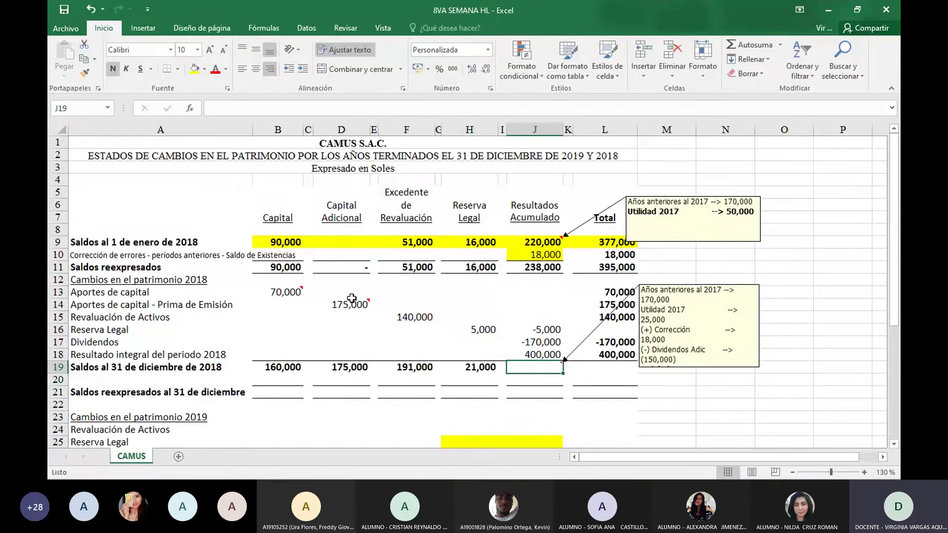
{"action": "type", "text": "="}
{"action": "key", "text": "Up"}
{"action": "key", "text": "Up"}
{"action": "key", "text": "Up"}
{"action": "key", "text": "Up"}
{"action": "key", "text": "Up"}
{"action": "key", "text": "Up"}
{"action": "key", "text": "Up"}
{"action": "key", "text": "Up"}
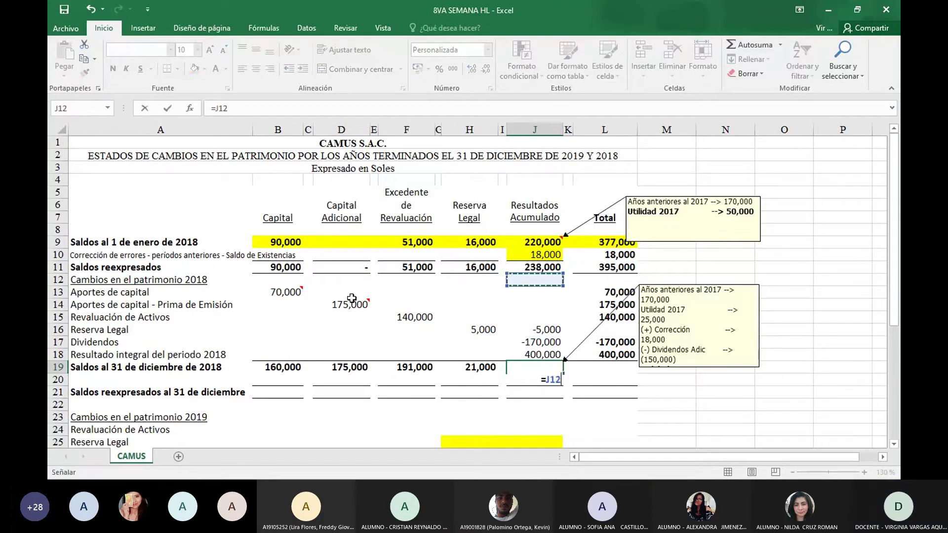
{"action": "type", "text": "+"}
{"action": "key", "text": "Up"}
{"action": "key", "text": "Up"}
{"action": "key", "text": "Up"}
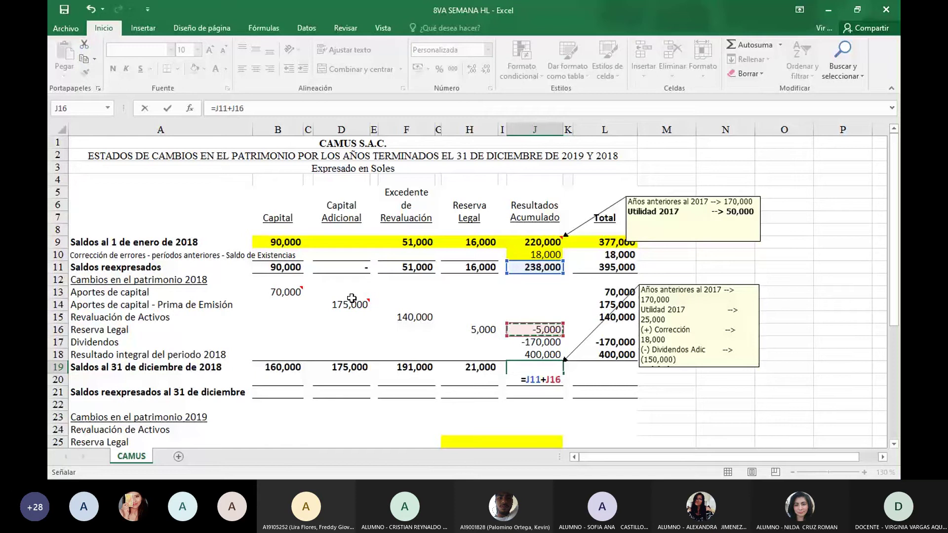
{"action": "type", "text": "+"}
{"action": "key", "text": "Down"}
{"action": "type", "text": "+"}
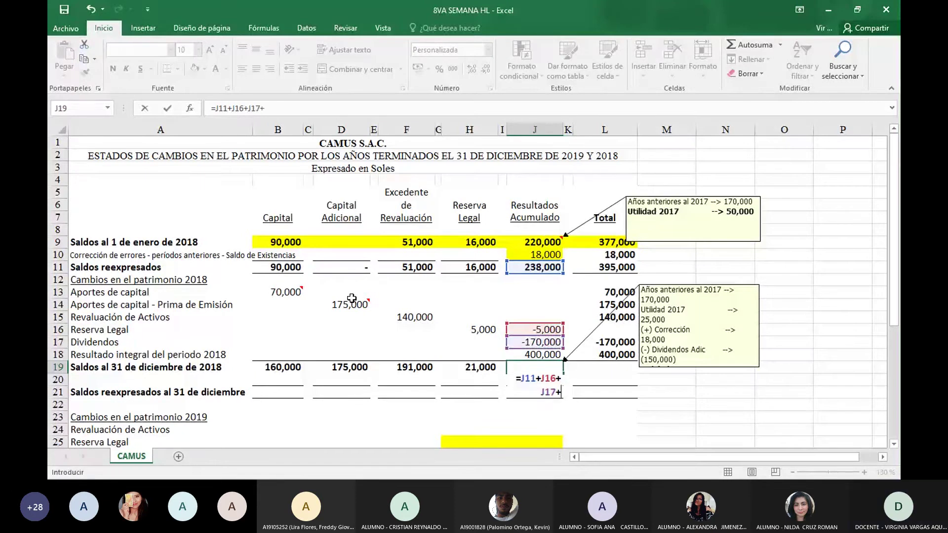
{"action": "key", "text": "Down"}
{"action": "key", "text": "Return"}
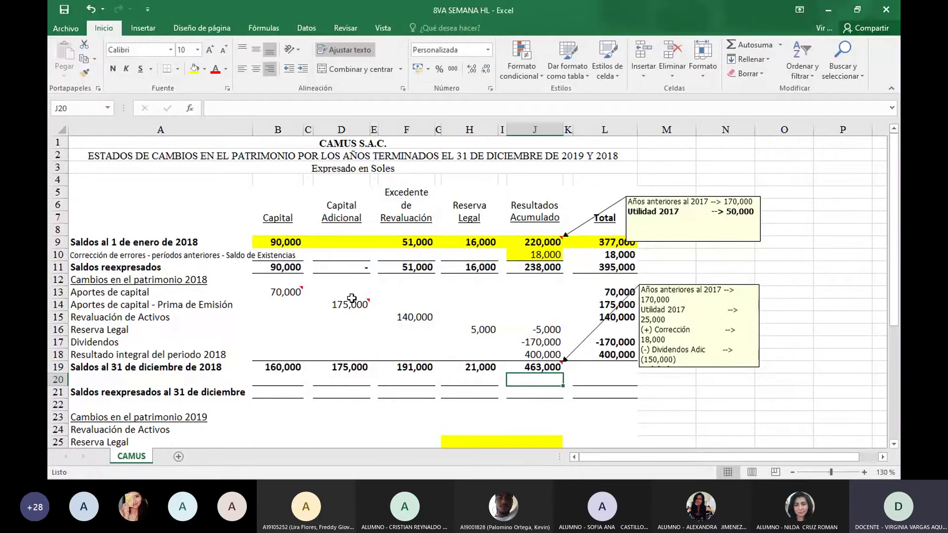
Step: Sum the 2018 equity changes in the Total column in L19 with the formula =L13+L14+L15+L16+L17+L18
{"action": "key", "text": "Right"}
{"action": "key", "text": "Up"}
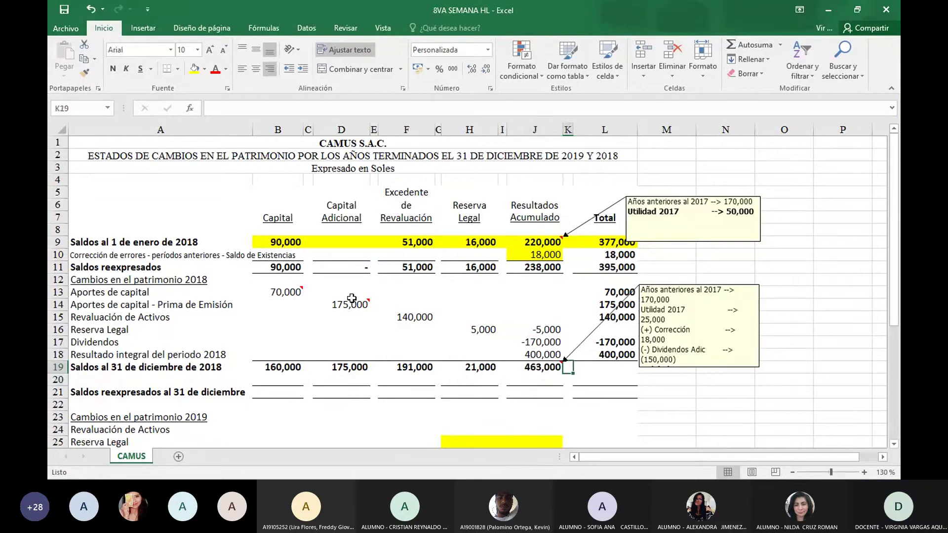
{"action": "key", "text": "Right"}
{"action": "type", "text": "="}
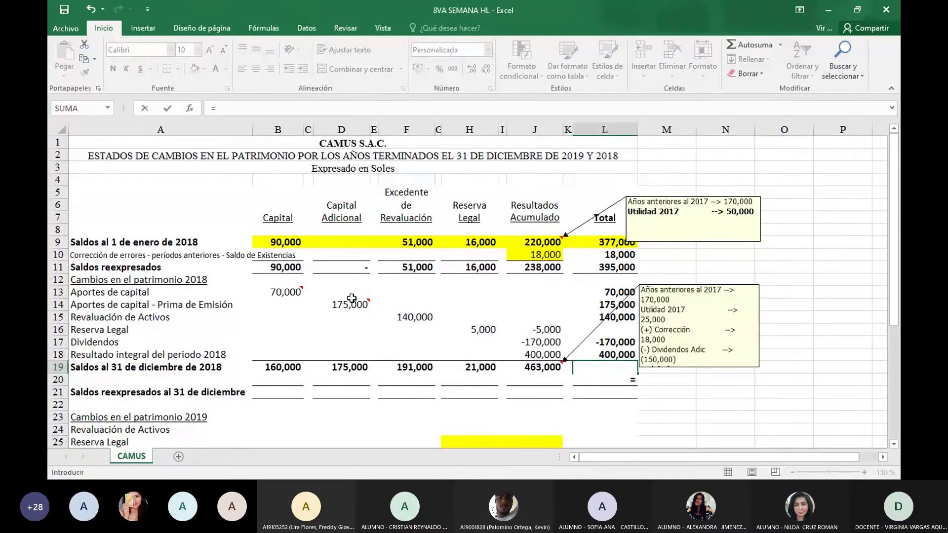
{"action": "key", "text": "Up"}
{"action": "key", "text": "Up"}
{"action": "key", "text": "Up"}
{"action": "key", "text": "Up"}
{"action": "key", "text": "Up"}
{"action": "key", "text": "Up"}
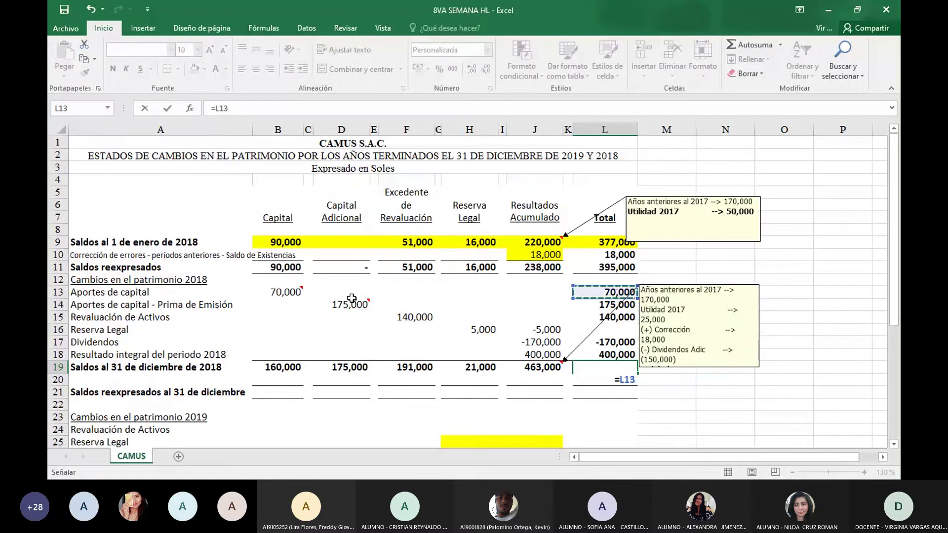
{"action": "type", "text": "+"}
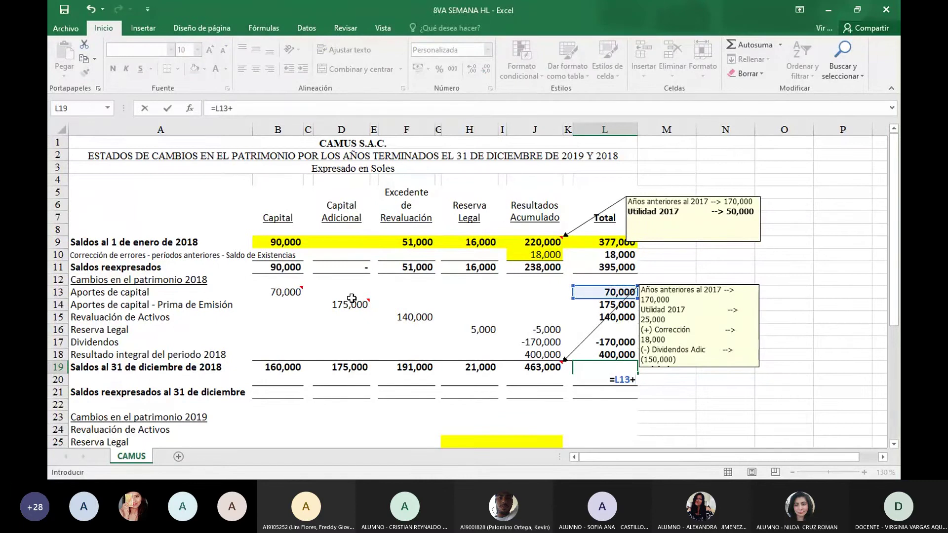
{"action": "key", "text": "Up"}
{"action": "key", "text": "Up"}
{"action": "key", "text": "Up"}
{"action": "key", "text": "Up"}
{"action": "key", "text": "Up"}
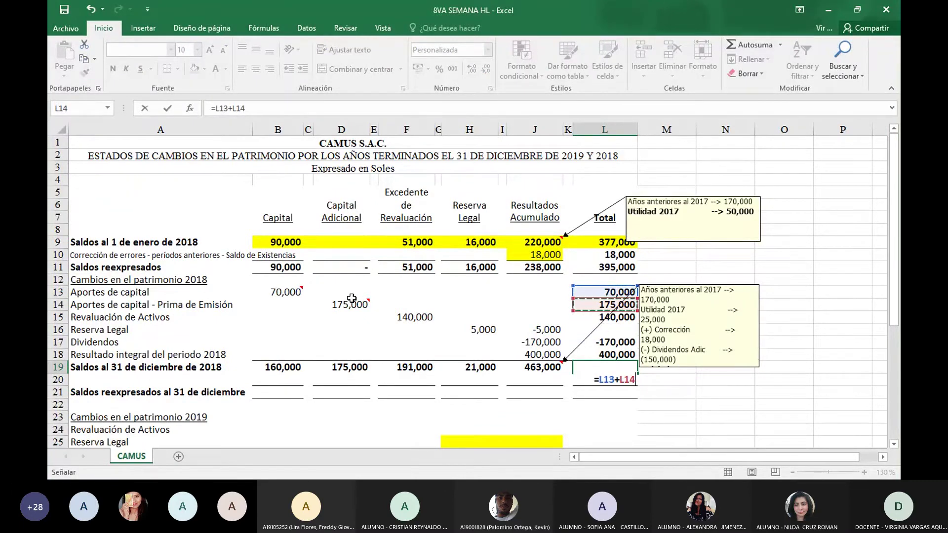
{"action": "type", "text": "+"}
{"action": "key", "text": "Up"}
{"action": "key", "text": "Up"}
{"action": "key", "text": "Up"}
{"action": "key", "text": "Up"}
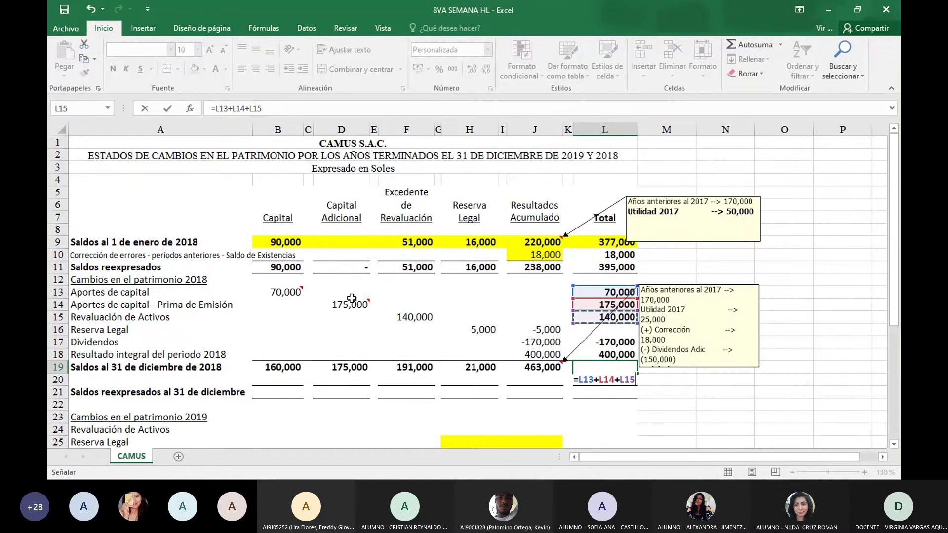
{"action": "type", "text": "+"}
{"action": "key", "text": "Up"}
{"action": "key", "text": "Up"}
{"action": "key", "text": "Up"}
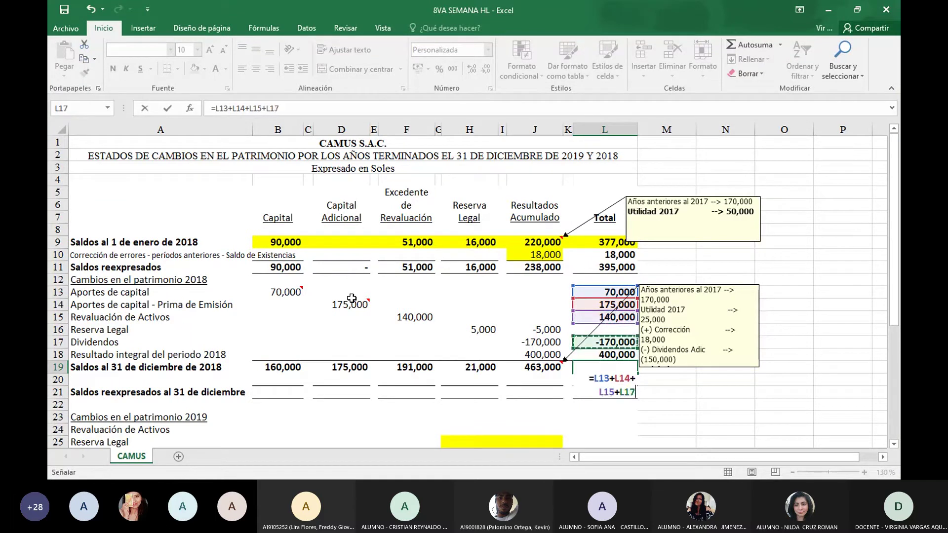
{"action": "type", "text": "+"}
{"action": "key", "text": "Up"}
{"action": "key", "text": "Up"}
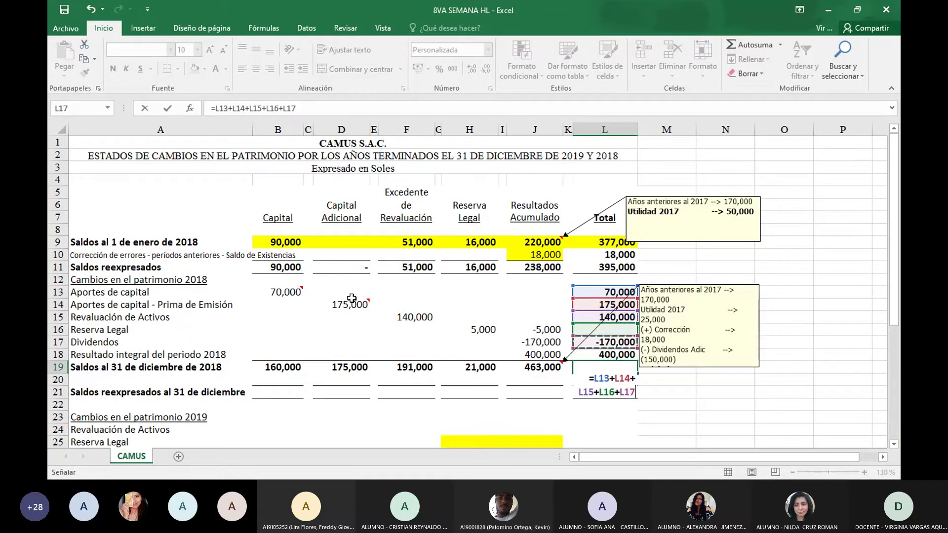
{"action": "type", "text": "+"}
{"action": "key", "text": "Up"}
{"action": "key", "text": "Return"}
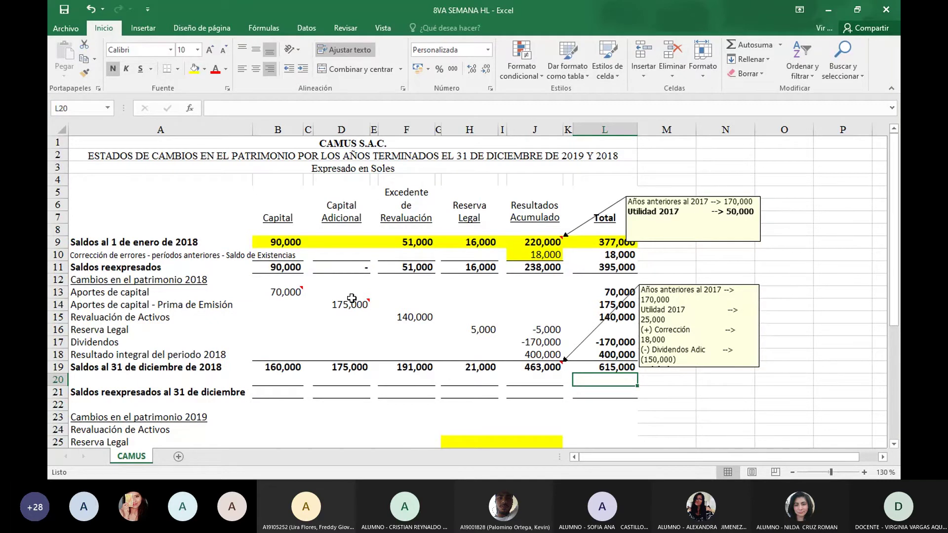
Step: Add the restated opening balance L11 to the end of the Total formula in L19
{"action": "key", "text": "Up"}
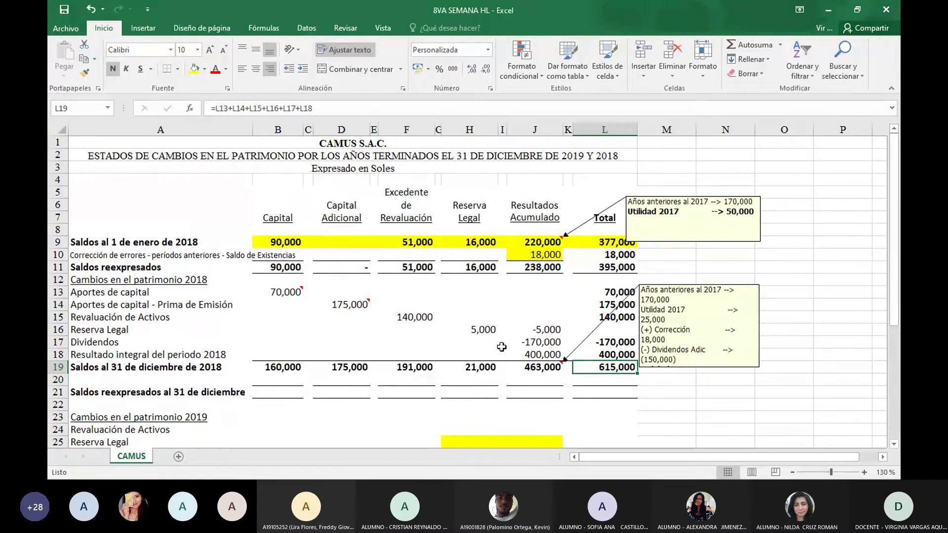
{"action": "double_click", "coordinate": [621, 368]}
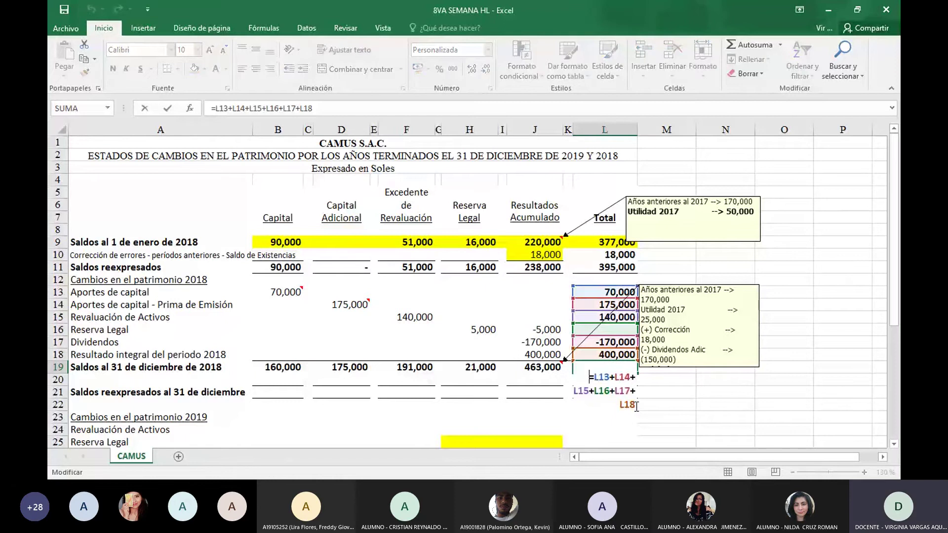
{"action": "type", "text": "+"}
{"action": "left_click", "coordinate": [620, 267]}
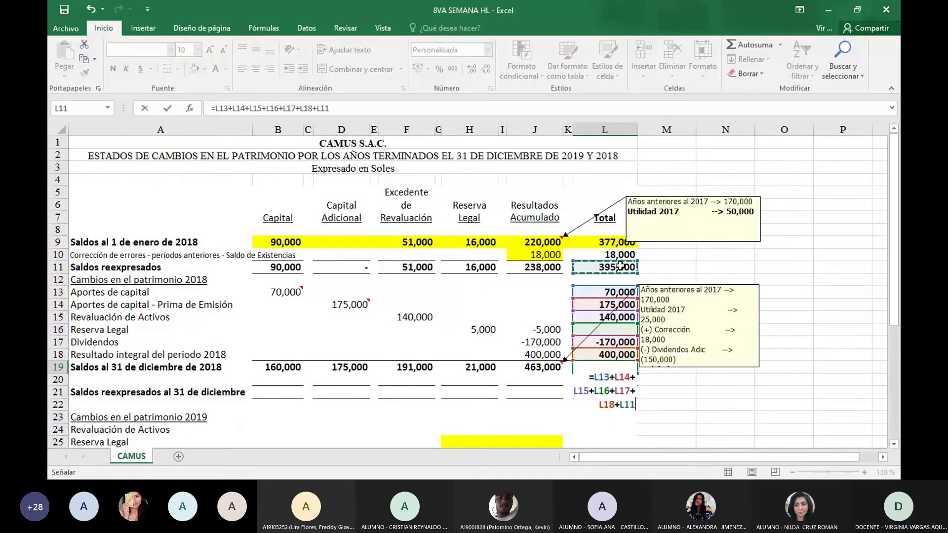
{"action": "key", "text": "Return"}
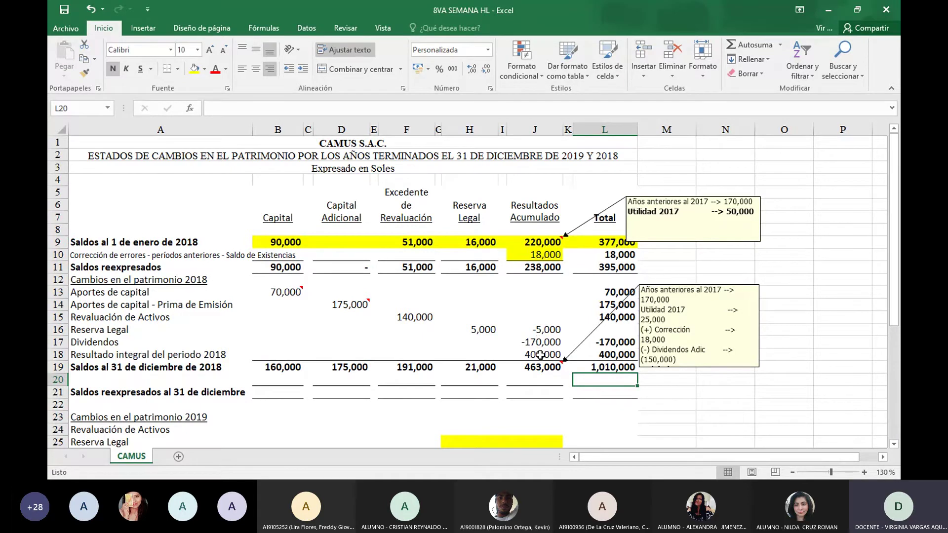
Step: Check the Total balance in L19 against the sum of the selected range L11:L18
{"action": "left_click", "coordinate": [541, 354]}
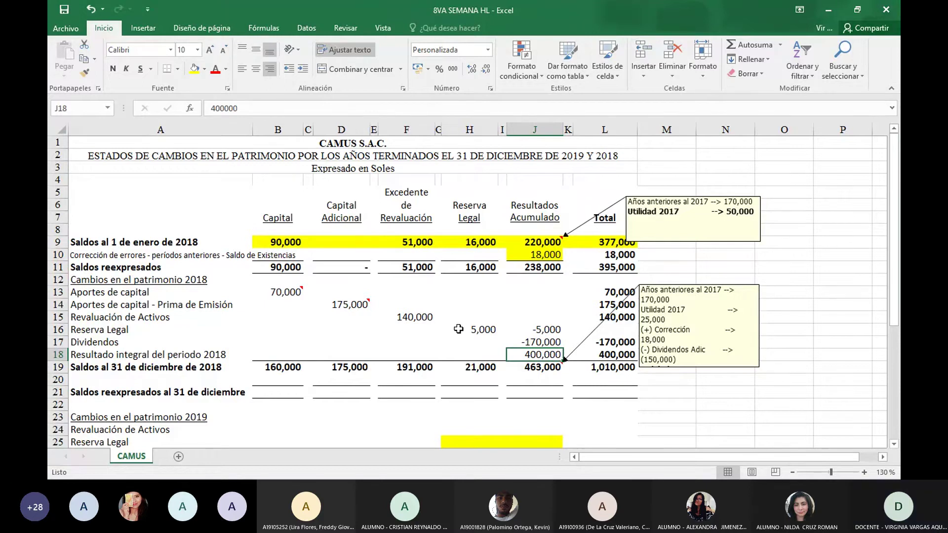
{"action": "key", "text": "Right"}
{"action": "key", "text": "Right"}
{"action": "key", "text": "Down"}
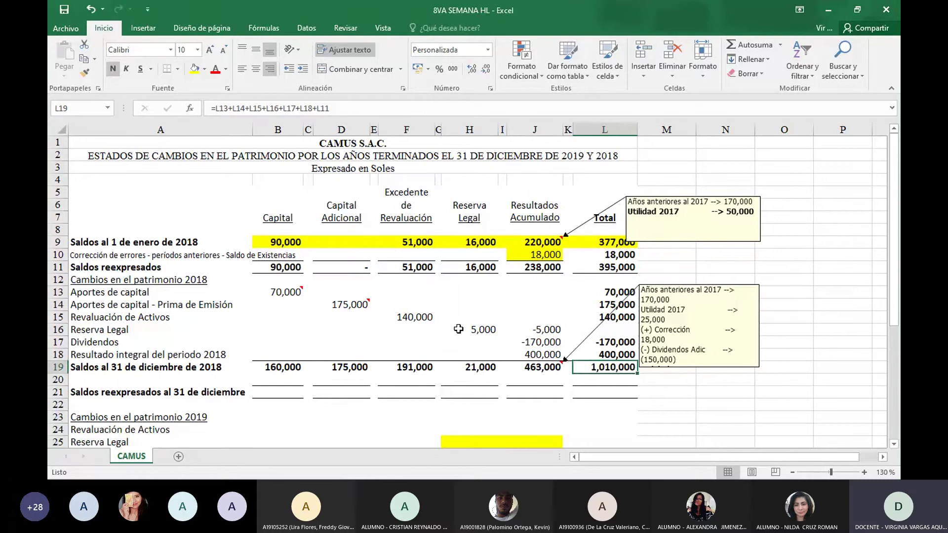
{"action": "key", "text": "Up"}
{"action": "key", "text": "Up"}
{"action": "key", "text": "Up"}
{"action": "key", "text": "Up"}
{"action": "key", "text": "Up"}
{"action": "key", "text": "Up"}
{"action": "key", "text": "Up"}
{"action": "key", "text": "Up"}
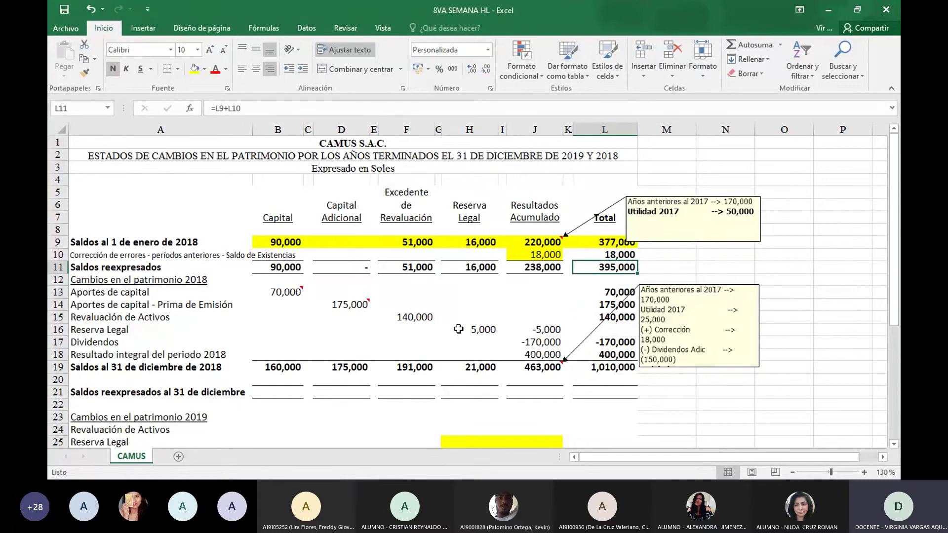
{"action": "key", "text": "shift+Down"}
{"action": "key", "text": "shift+Down"}
{"action": "key", "text": "shift+Down"}
{"action": "key", "text": "shift+Down"}
{"action": "key", "text": "shift+Down"}
{"action": "key", "text": "shift+Down"}
{"action": "key", "text": "shift+Down"}
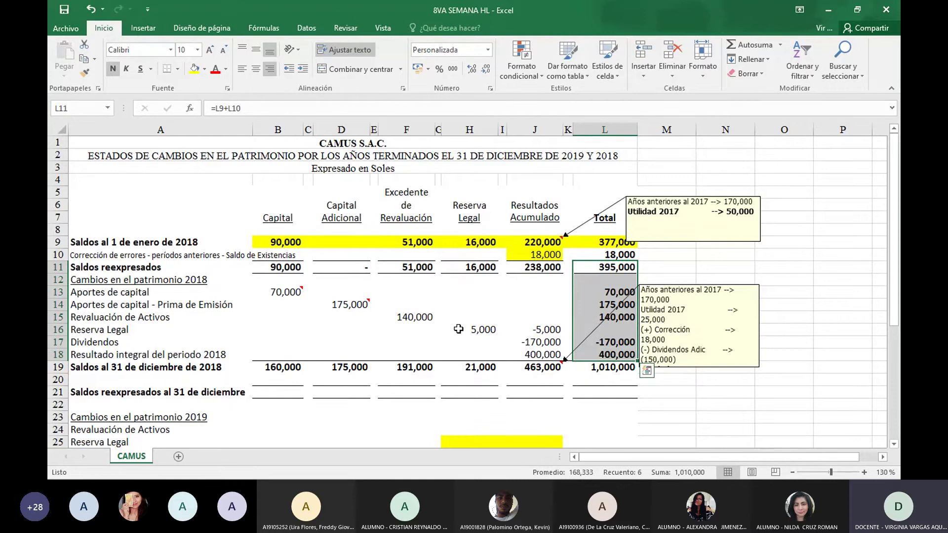
{"action": "key", "text": "Down"}
{"action": "key", "text": "Down"}
{"action": "key", "text": "Down"}
{"action": "key", "text": "Down"}
{"action": "key", "text": "Down"}
{"action": "key", "text": "Down"}
{"action": "key", "text": "Down"}
{"action": "key", "text": "Down"}
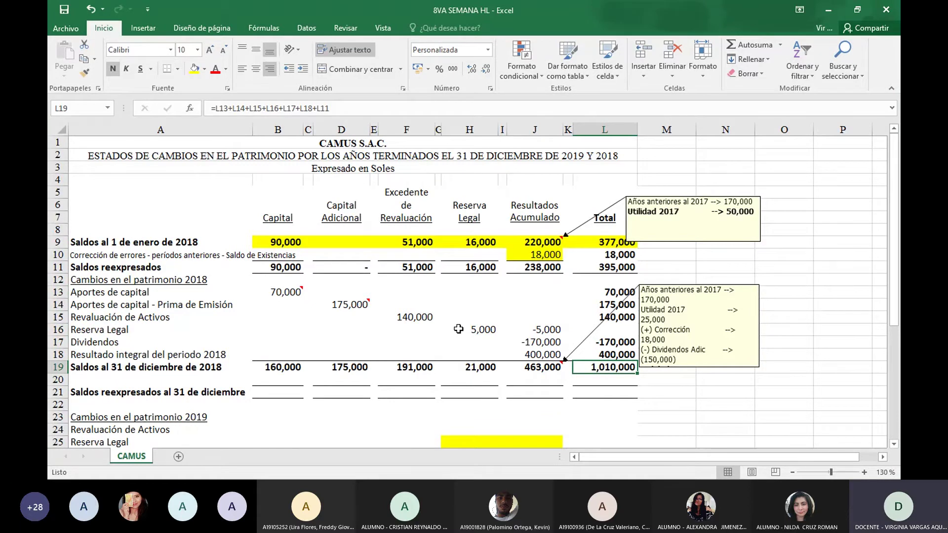
{"action": "key", "text": "Down"}
{"action": "key", "text": "Down"}
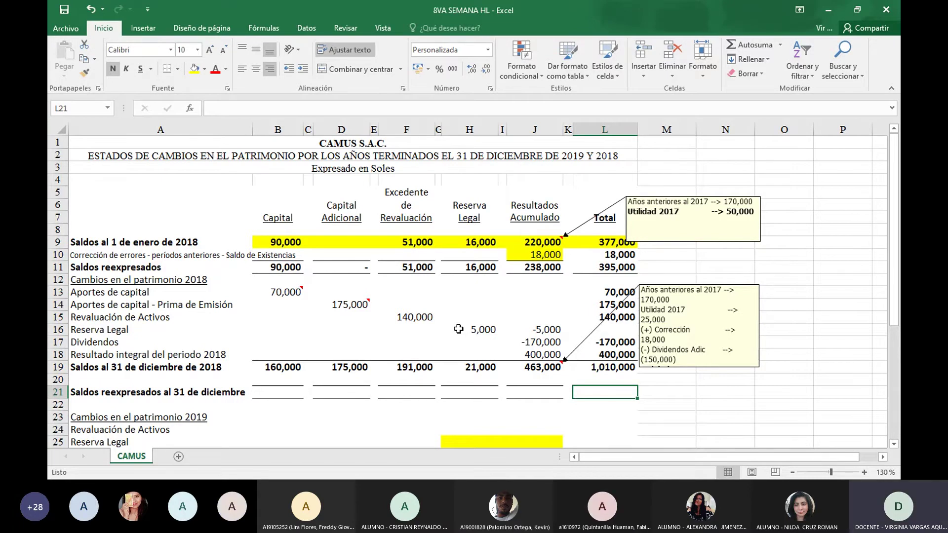
Step: Review the empty 2019 section of the statement, from the restated balances in row 21 down to the closing balances in row 30
{"action": "key", "text": "Down"}
{"action": "key", "text": "Down"}
{"action": "key", "text": "Down"}
{"action": "key", "text": "Down"}
{"action": "key", "text": "Down"}
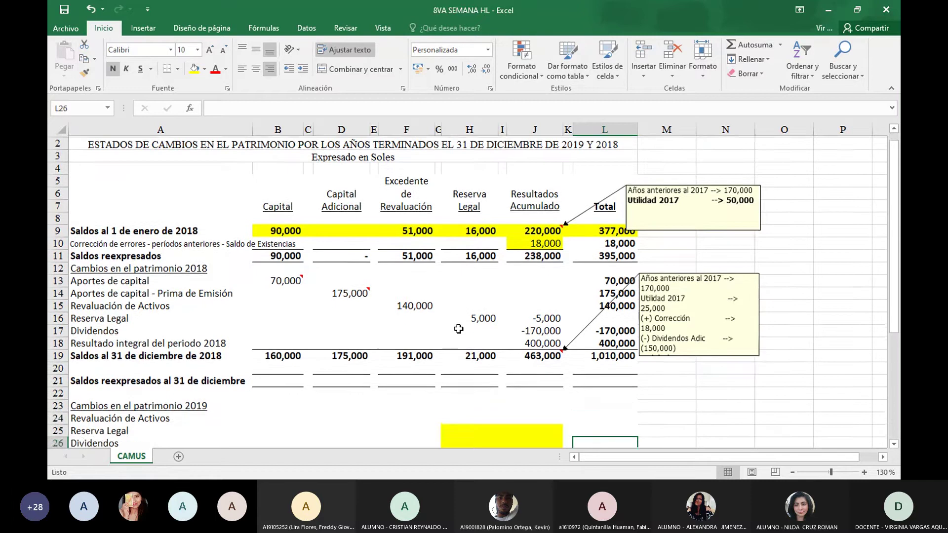
{"action": "key", "text": "Down"}
{"action": "key", "text": "Down"}
{"action": "key", "text": "Down"}
{"action": "key", "text": "Down"}
{"action": "key", "text": "Down"}
{"action": "key", "text": "Up"}
{"action": "key", "text": "Left"}
{"action": "key", "text": "Left"}
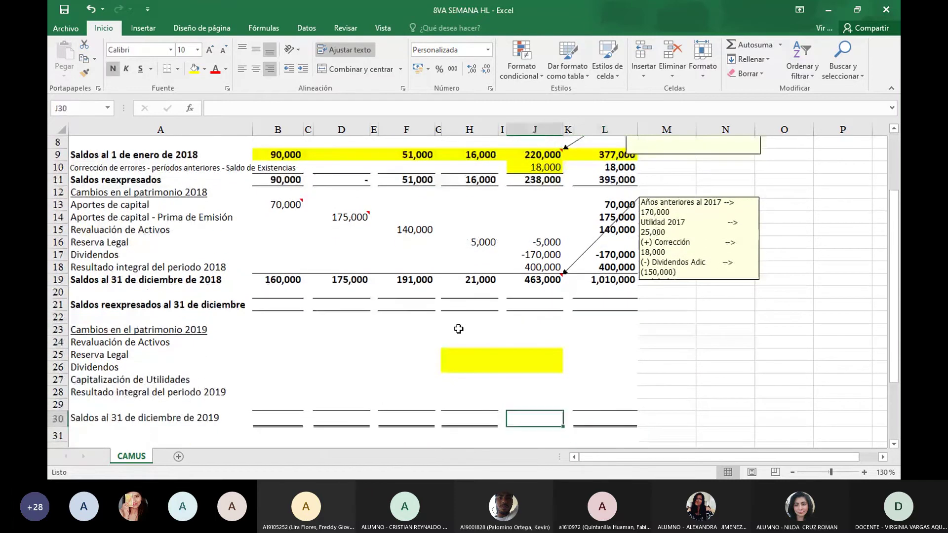
{"action": "key", "text": "Up"}
{"action": "key", "text": "Up"}
{"action": "key", "text": "Left"}
{"action": "key", "text": "Left"}
{"action": "key", "text": "Left"}
{"action": "key", "text": "Left"}
{"action": "key", "text": "Left"}
{"action": "key", "text": "Left"}
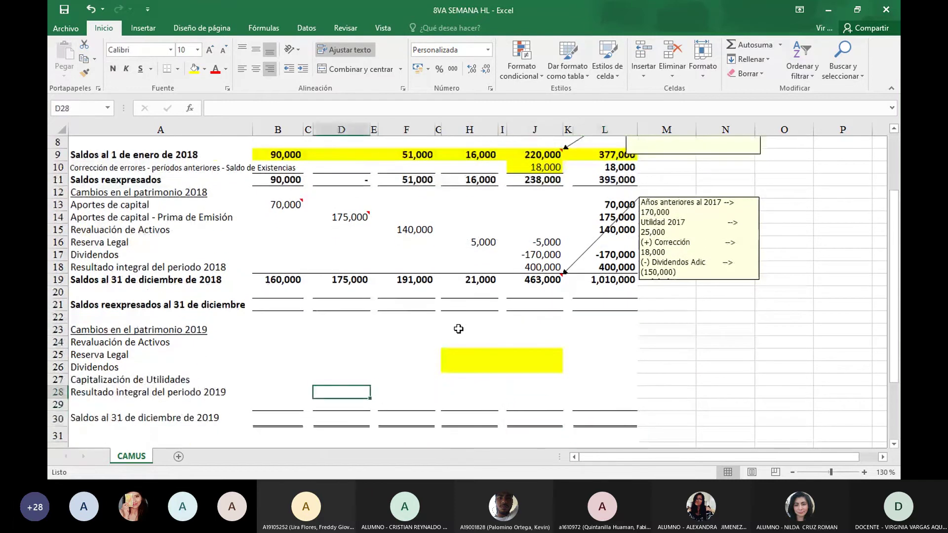
{"action": "key", "text": "Left"}
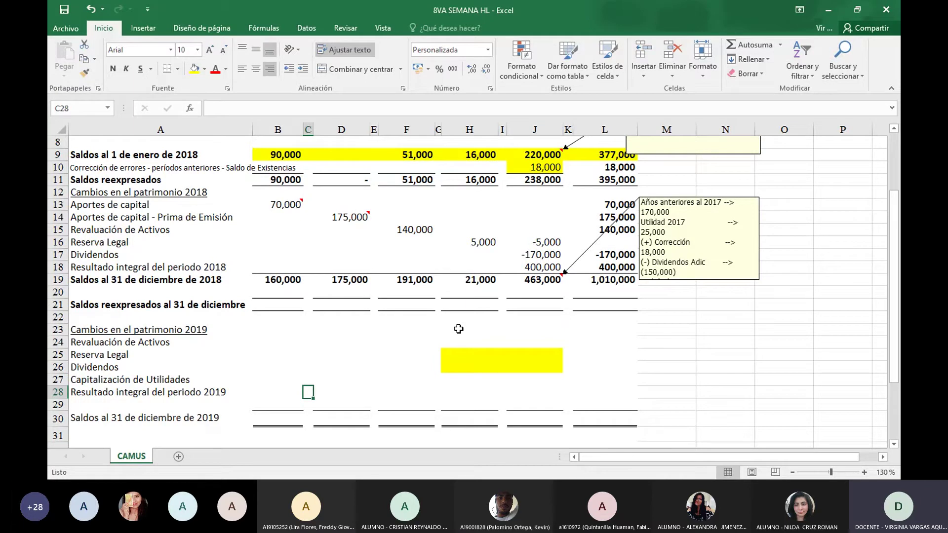
{"action": "key", "text": "Up"}
{"action": "key", "text": "Up"}
{"action": "key", "text": "Up"}
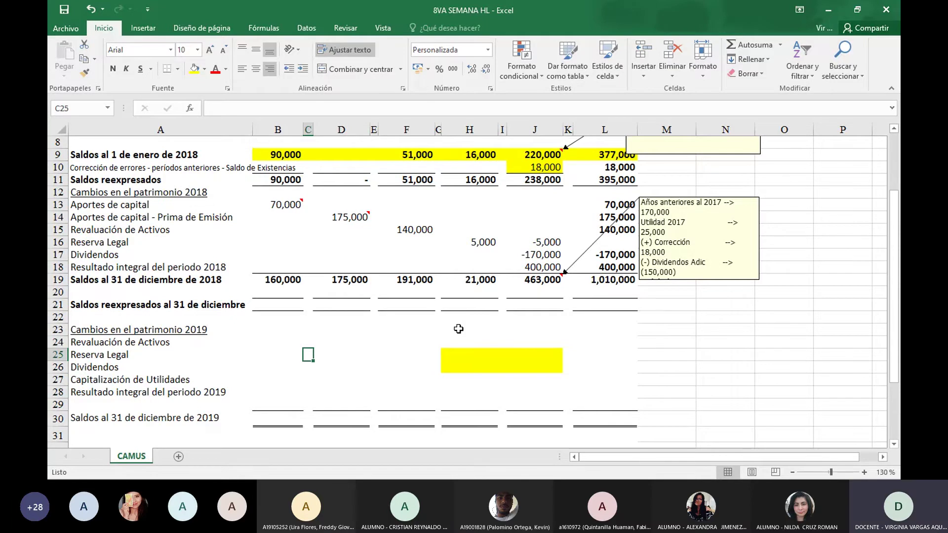
Step: Enter 110000 as the 2019 Capitalización de Utilidades in the Capital column, cell B27
{"action": "left_click_drag", "start_coordinate": [896, 221], "coordinate": [897, 201]}
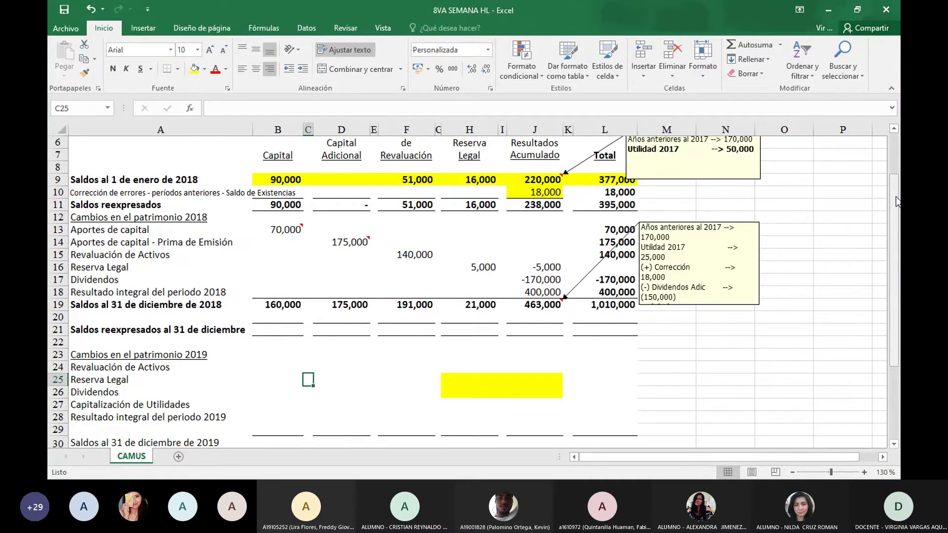
{"action": "key", "text": "Down"}
{"action": "key", "text": "Left"}
{"action": "key", "text": "Down"}
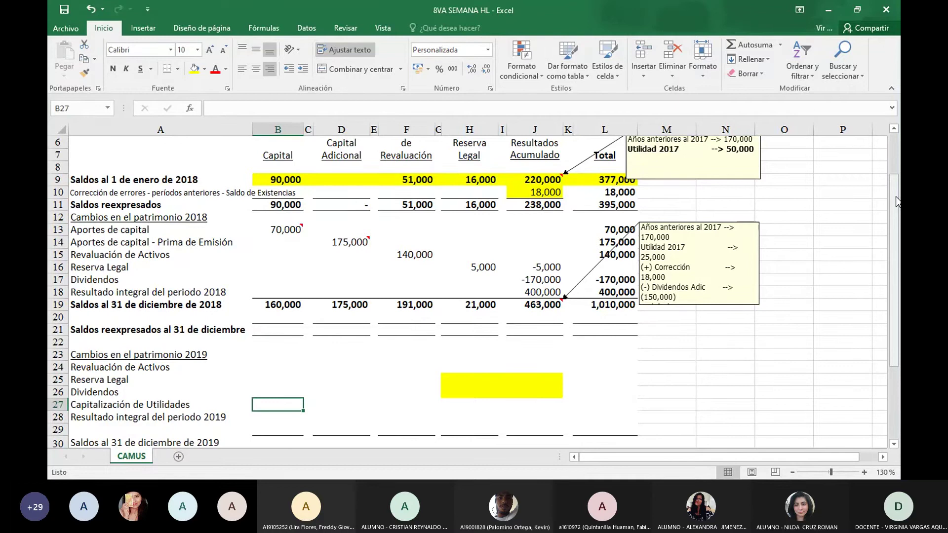
{"action": "type", "text": "11"}
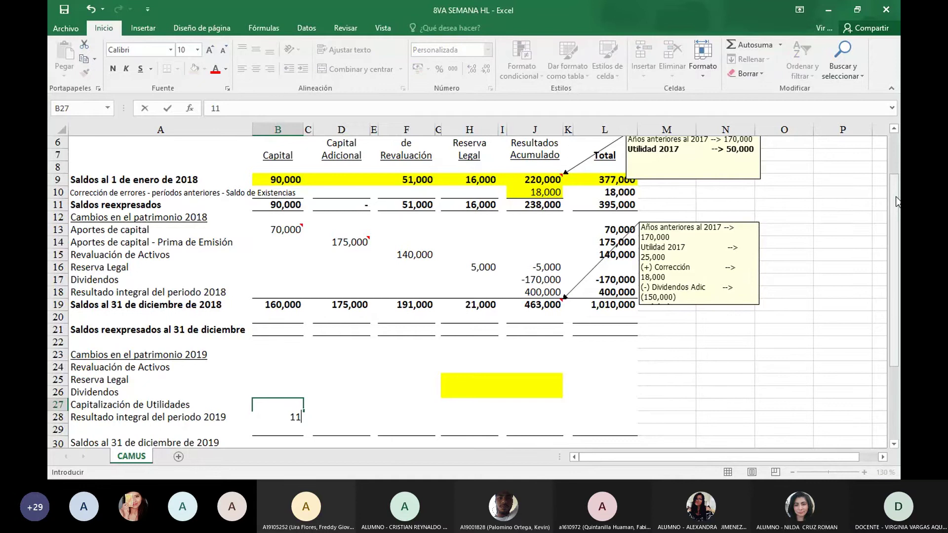
{"action": "type", "text": "0000"}
{"action": "key", "text": "Return"}
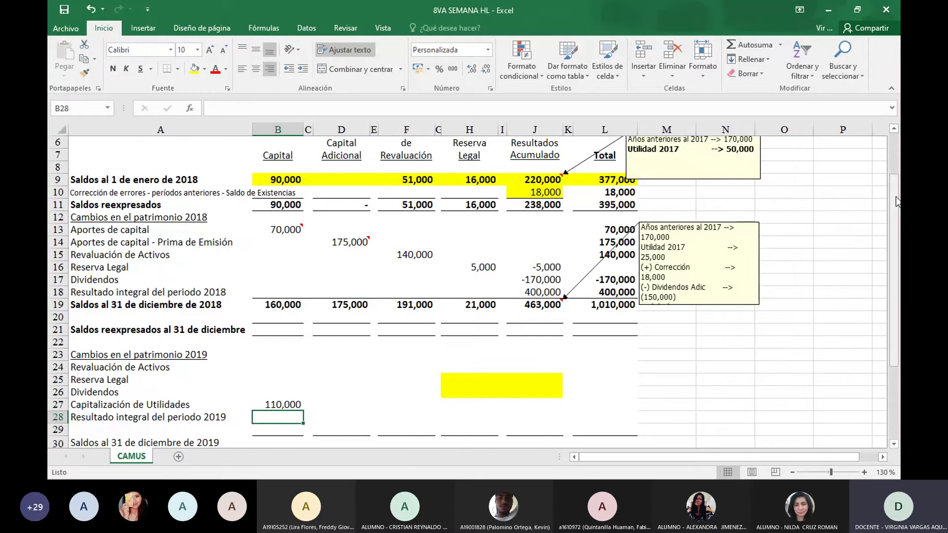
Step: Enter 80000 as the 2019 Revaluación de Activos in the Excedente de Revaluación column, cell F24
{"action": "key", "text": "Up"}
{"action": "key", "text": "Up"}
{"action": "key", "text": "Up"}
{"action": "key", "text": "Up"}
{"action": "key", "text": "Up"}
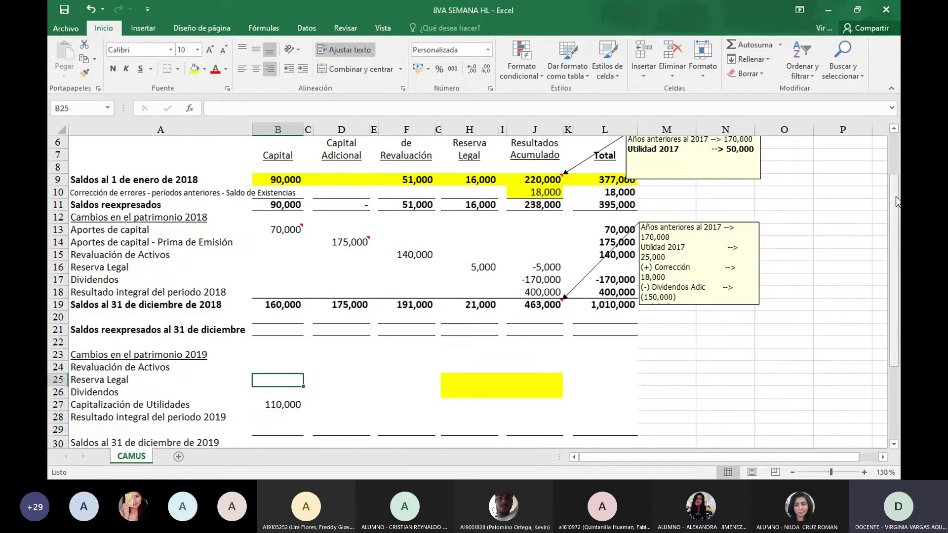
{"action": "key", "text": "Left"}
{"action": "key", "text": "Down"}
{"action": "key", "text": "Right"}
{"action": "key", "text": "Right"}
{"action": "key", "text": "Right"}
{"action": "key", "text": "Right"}
{"action": "key", "text": "Right"}
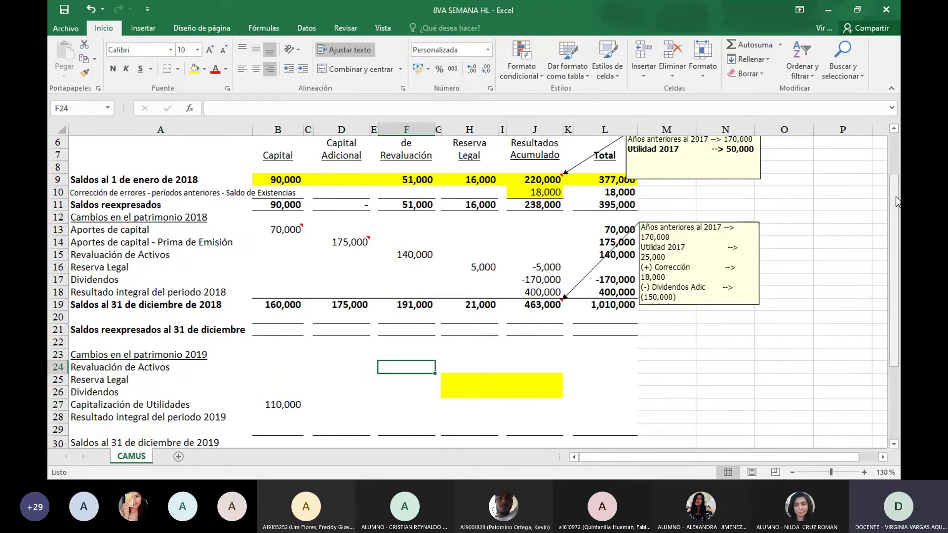
{"action": "type", "text": "80000"}
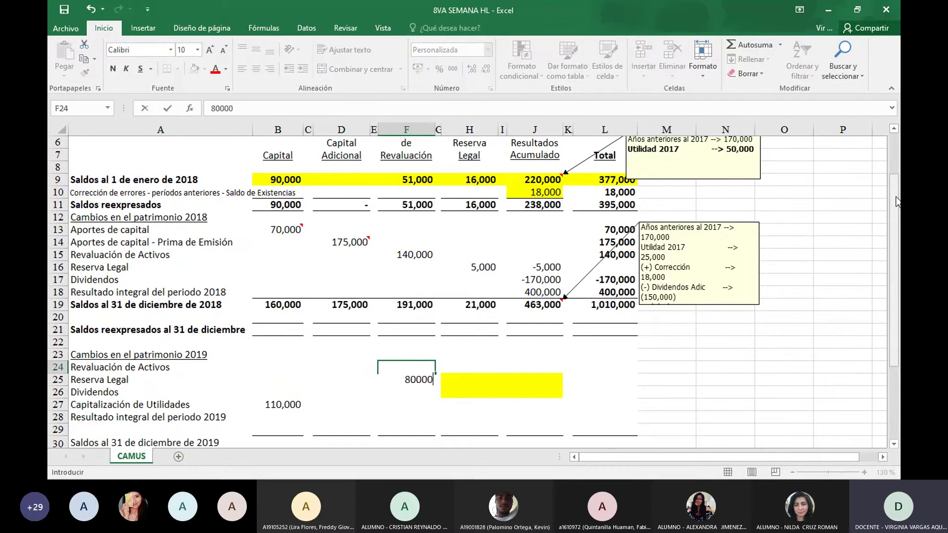
{"action": "key", "text": "Return"}
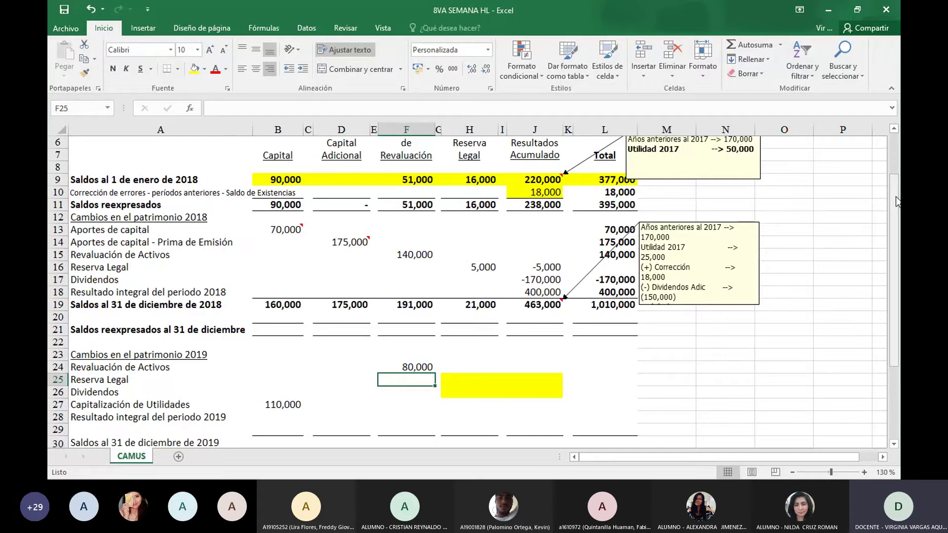
Step: Enter -160000 as the 2019 Dividendos in the Resultados Acumulado column, cell J26
{"action": "key", "text": "Up"}
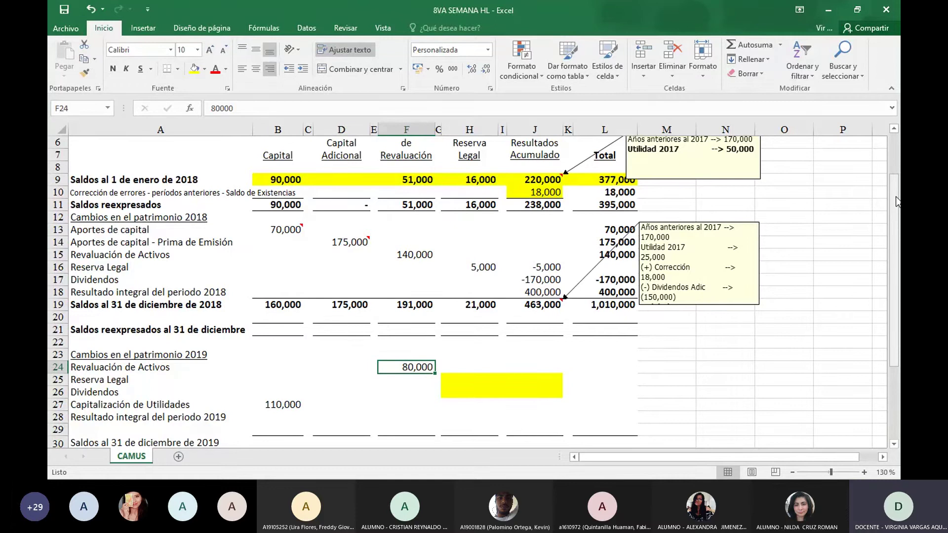
{"action": "key", "text": "Down"}
{"action": "key", "text": "Left"}
{"action": "key", "text": "Left"}
{"action": "key", "text": "Left"}
{"action": "key", "text": "Left"}
{"action": "key", "text": "Left"}
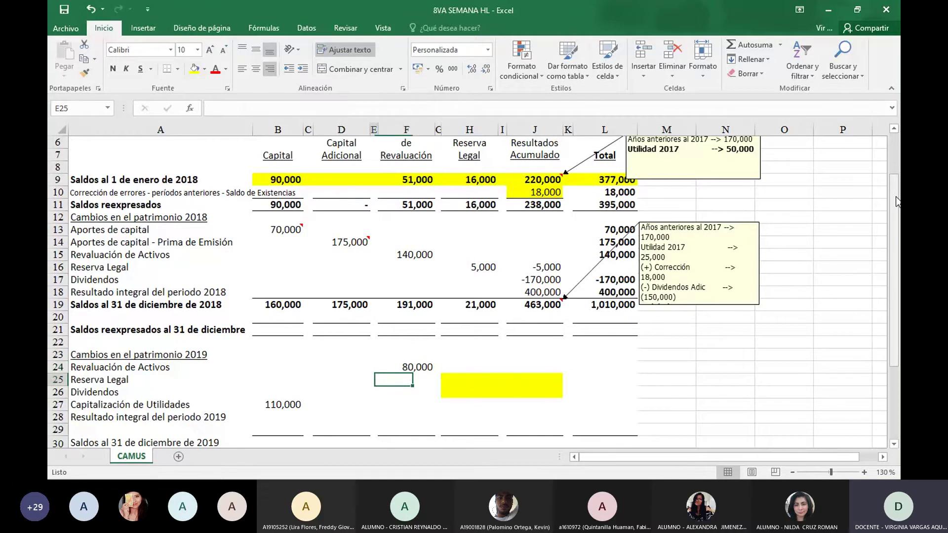
{"action": "key", "text": "Down"}
{"action": "key", "text": "Right"}
{"action": "key", "text": "Right"}
{"action": "key", "text": "Right"}
{"action": "key", "text": "Right"}
{"action": "key", "text": "Right"}
{"action": "key", "text": "Right"}
{"action": "key", "text": "Right"}
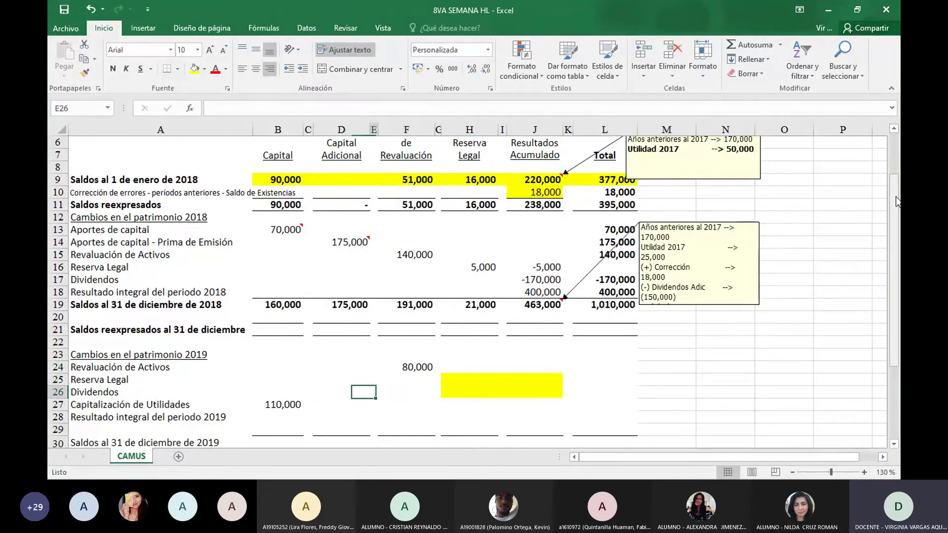
{"action": "key", "text": "Right"}
{"action": "key", "text": "Left"}
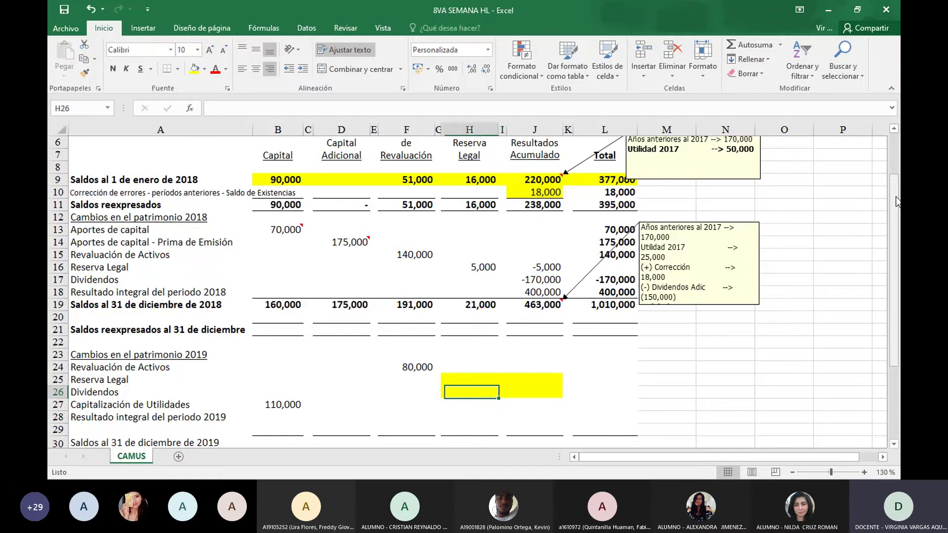
{"action": "key", "text": "Right"}
{"action": "key", "text": "Right"}
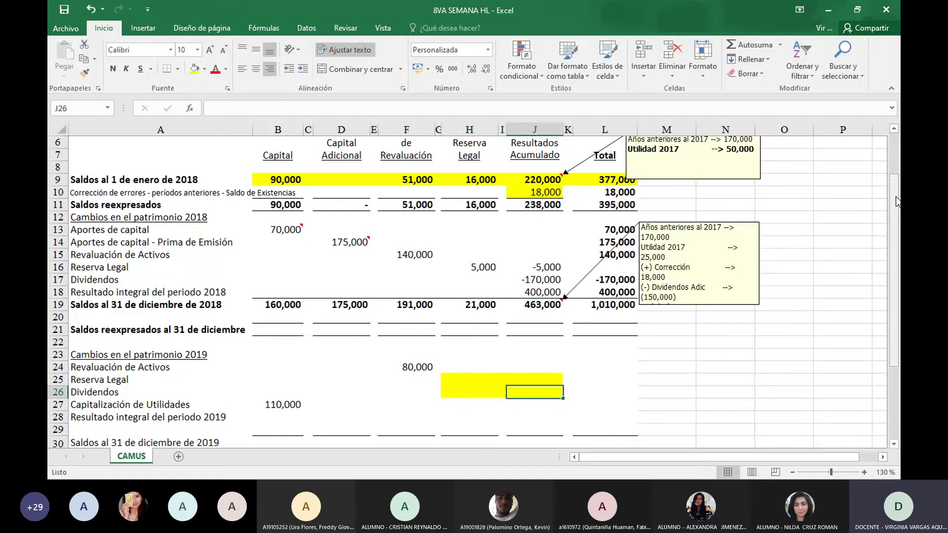
{"action": "type", "text": "-160"}
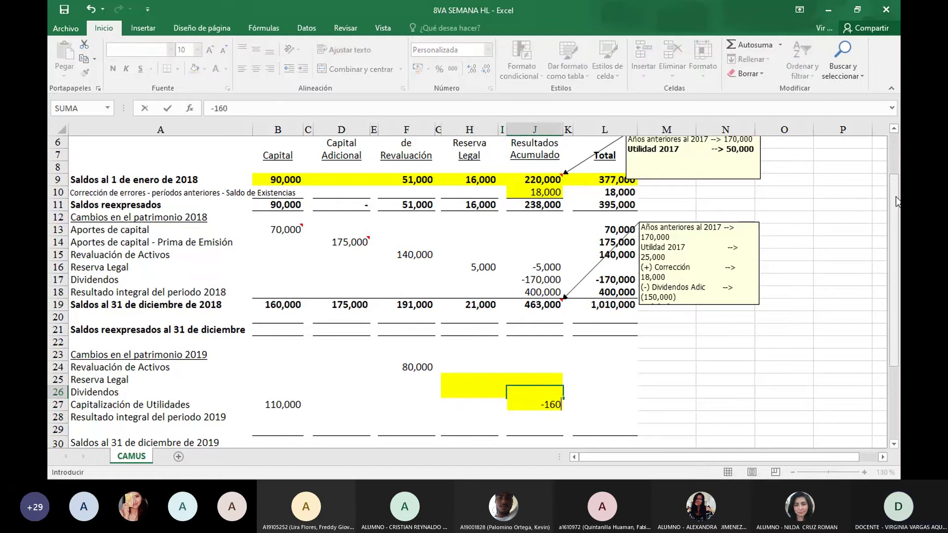
{"action": "type", "text": ",000"}
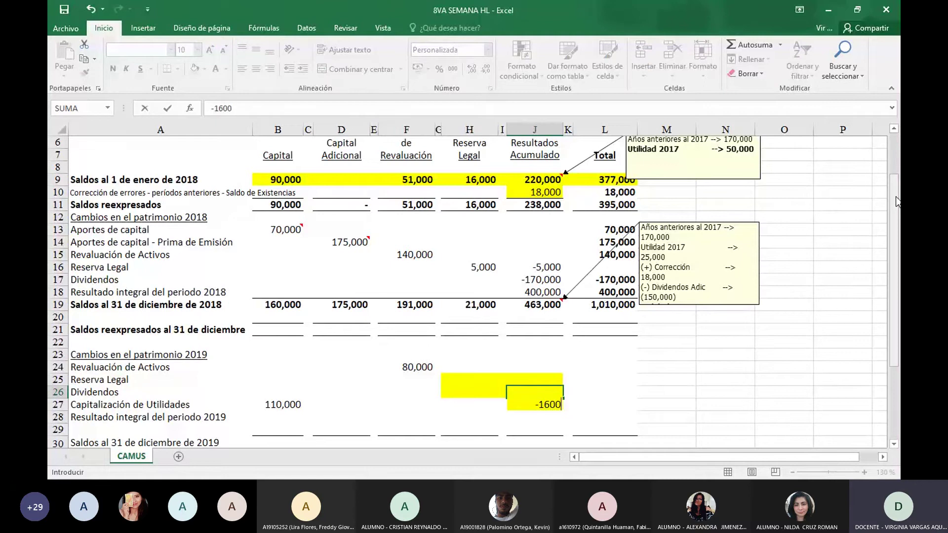
{"action": "key", "text": "Return"}
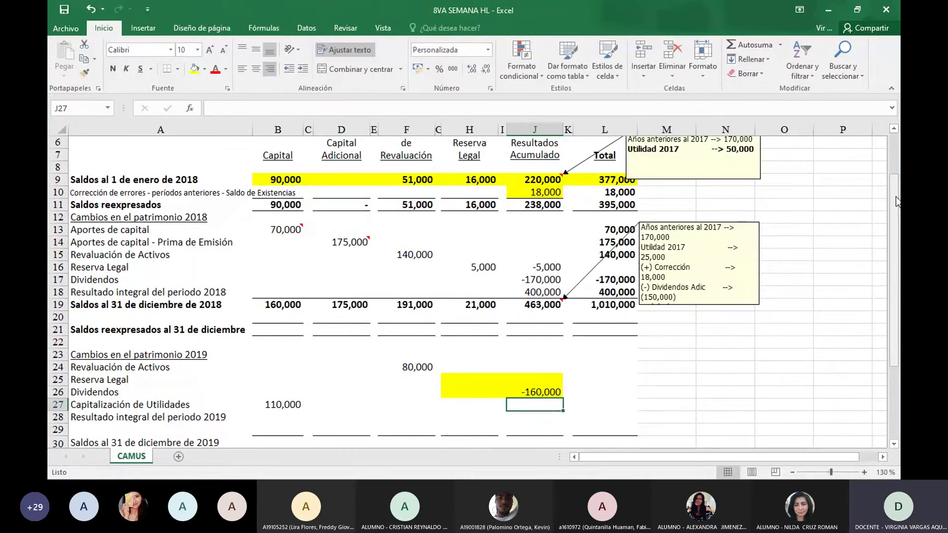
Step: Enter -110000 as the Capitalización de Utilidades offset in the Resultados Acumulado column, cell J27
{"action": "key", "text": "Left"}
{"action": "key", "text": "Home"}
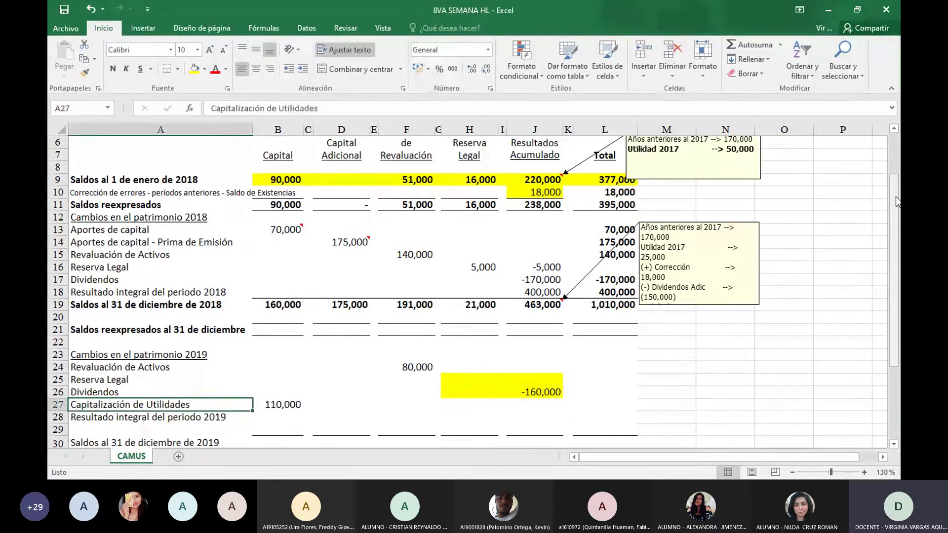
{"action": "key", "text": "Right"}
{"action": "key", "text": "Right"}
{"action": "key", "text": "Right"}
{"action": "key", "text": "Right"}
{"action": "key", "text": "Right"}
{"action": "key", "text": "Right"}
{"action": "key", "text": "Right"}
{"action": "key", "text": "Right"}
{"action": "key", "text": "Right"}
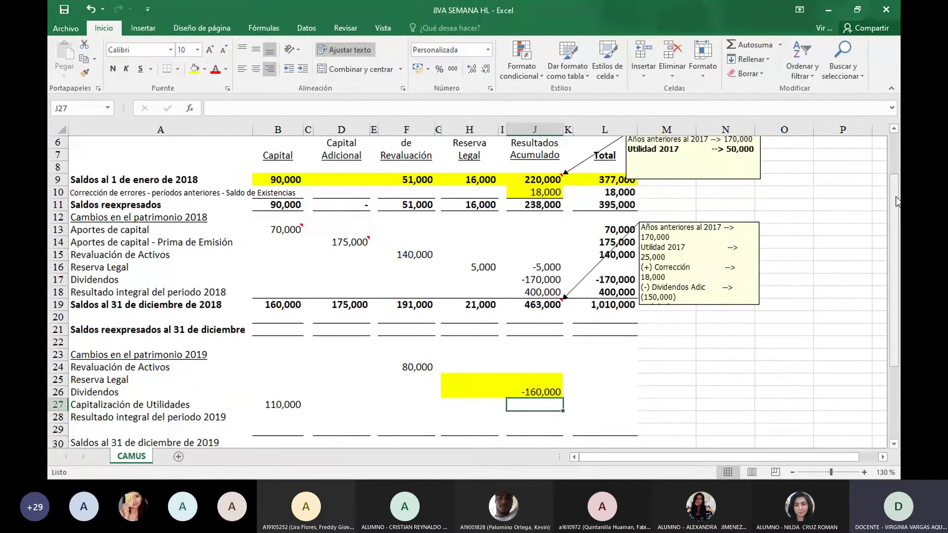
{"action": "type", "text": "-"}
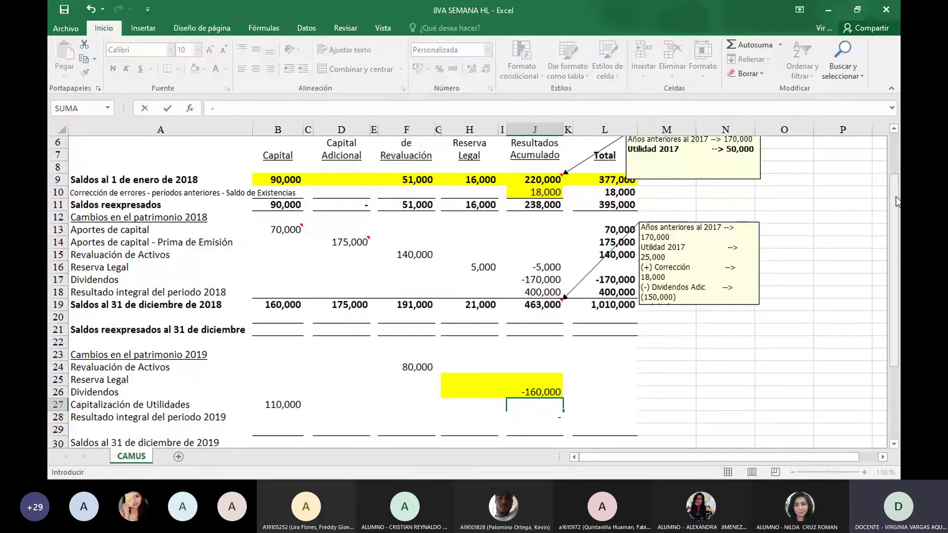
{"action": "type", "text": "11000"}
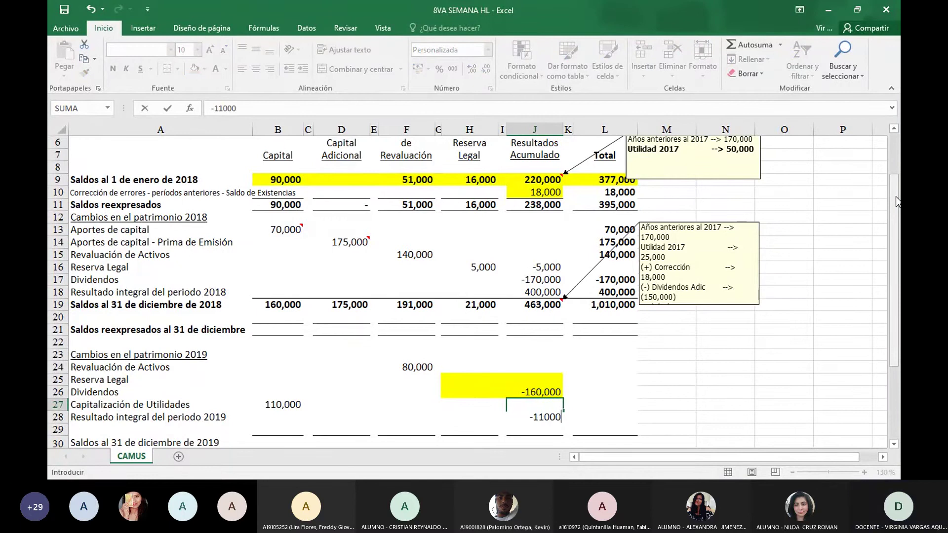
{"action": "type", "text": "0"}
{"action": "key", "text": "Return"}
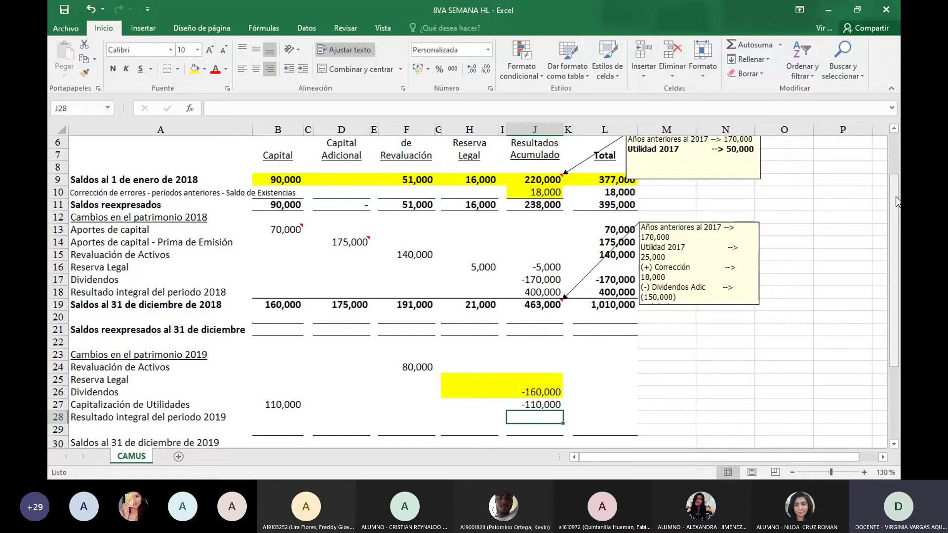
Step: Enter 230000 as the Resultado integral del periodo 2019 in cell J28
{"action": "type", "text": "230"}
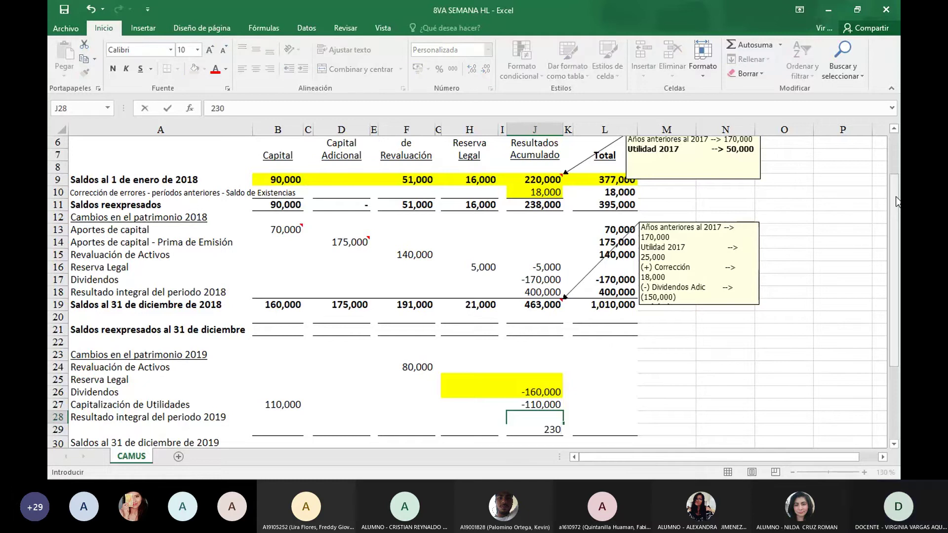
{"action": "type", "text": "000"}
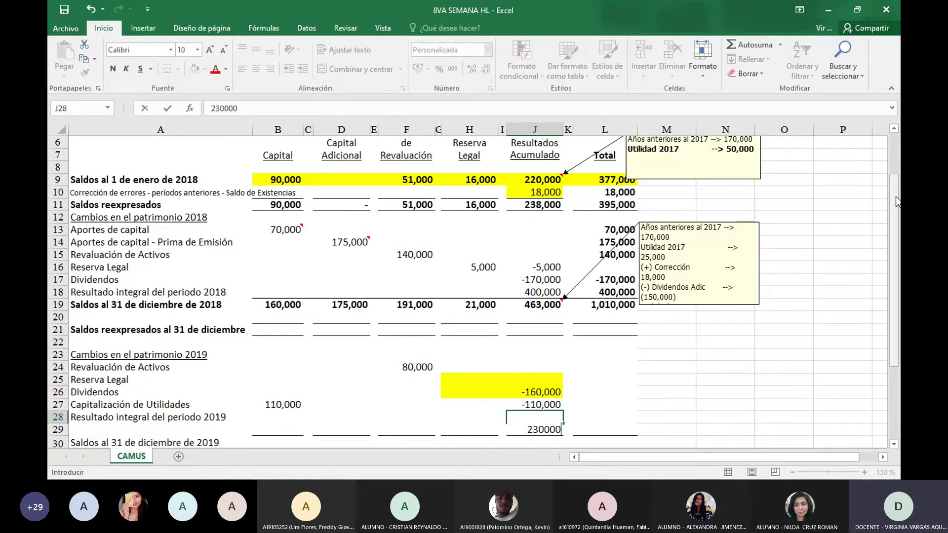
{"action": "key", "text": "Return"}
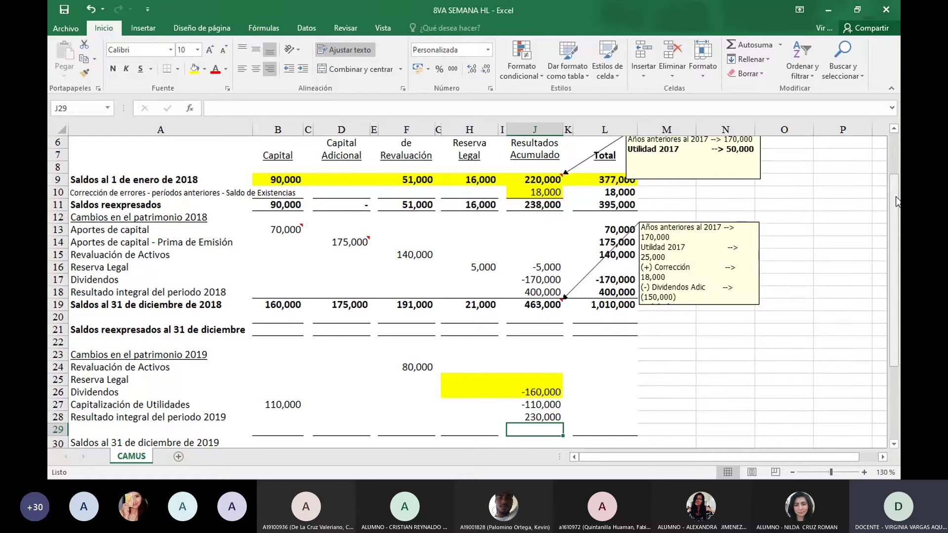
Step: Examine the 2018 legal reserve in H16, the 2019 Reserva Legal cell H25 and the 2018 period result in J18
{"action": "left_click", "coordinate": [488, 265]}
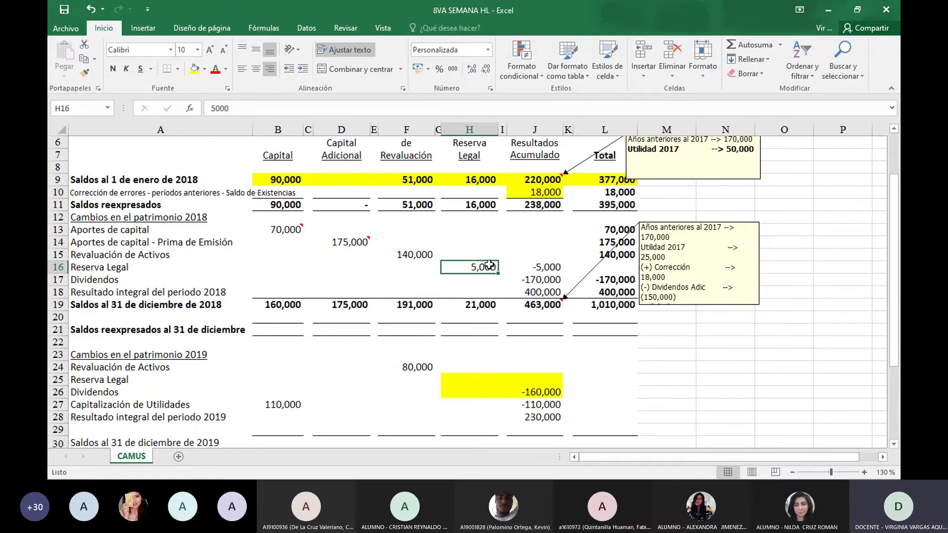
{"action": "key", "text": "Down"}
{"action": "key", "text": "Down"}
{"action": "key", "text": "Down"}
{"action": "key", "text": "Down"}
{"action": "key", "text": "Down"}
{"action": "key", "text": "Down"}
{"action": "key", "text": "Down"}
{"action": "key", "text": "Down"}
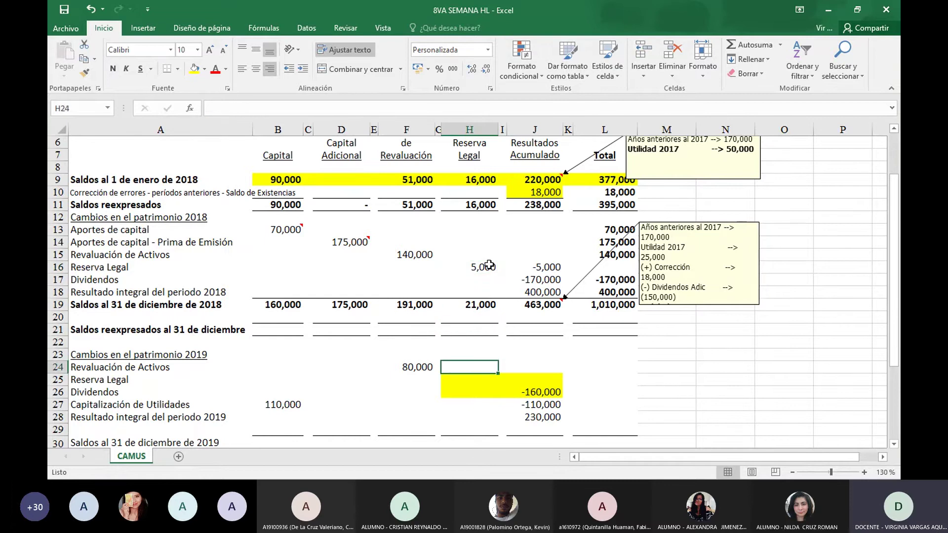
{"action": "key", "text": "Down"}
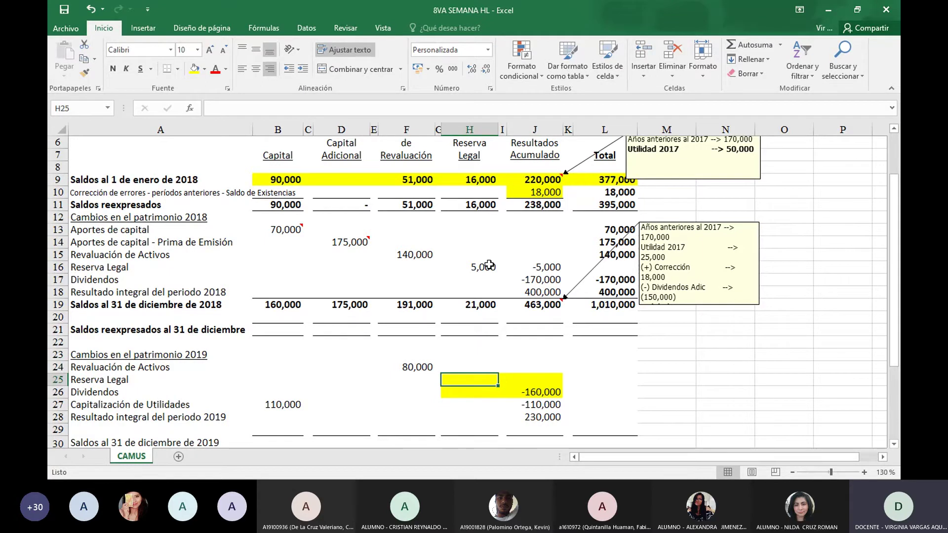
{"action": "left_click", "coordinate": [541, 297]}
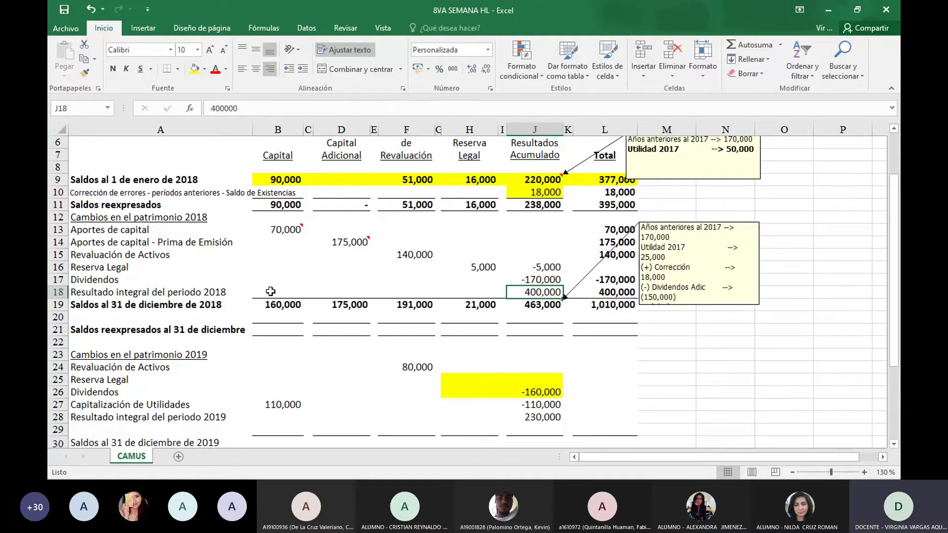
Step: Carry the Capital balance at 31 December 2018 from B19 into the restated balance cell B21 with a cell-reference formula
{"action": "left_click", "coordinate": [297, 332]}
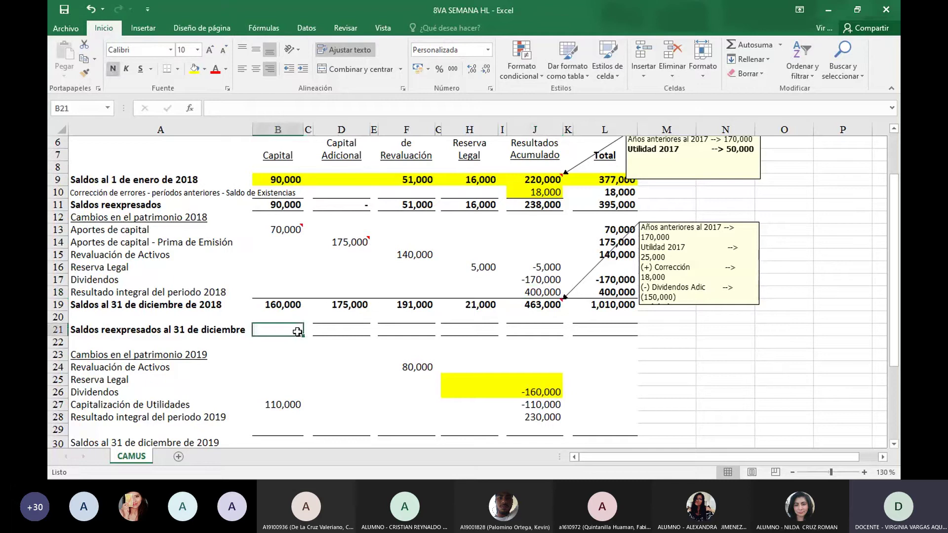
{"action": "type", "text": "="}
{"action": "key", "text": "Up"}
{"action": "key", "text": "Return"}
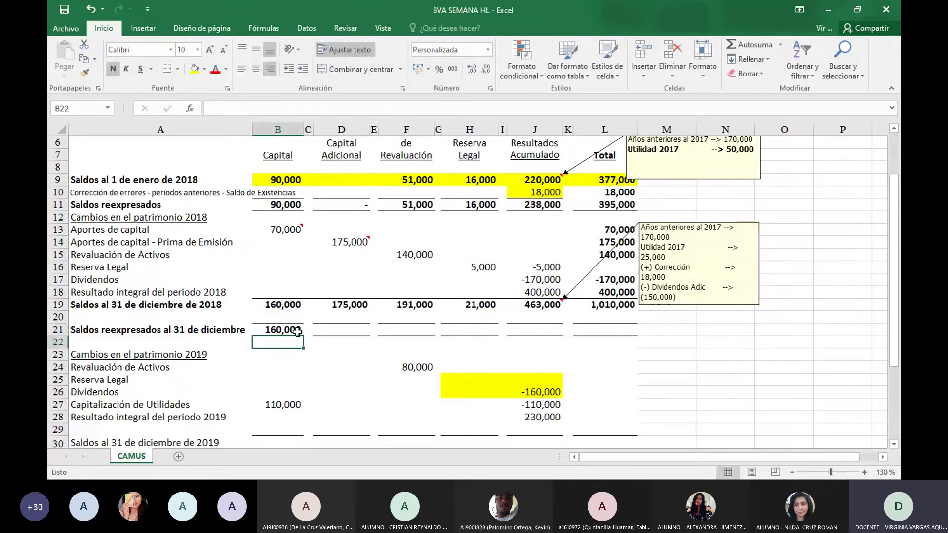
Step: Carry the Capital Adicional balance at 31 December 2018 from D19 into the restated balance cell D21 with a cell-reference formula
{"action": "key", "text": "Up"}
{"action": "key", "text": "Right"}
{"action": "key", "text": "Right"}
{"action": "type", "text": "="}
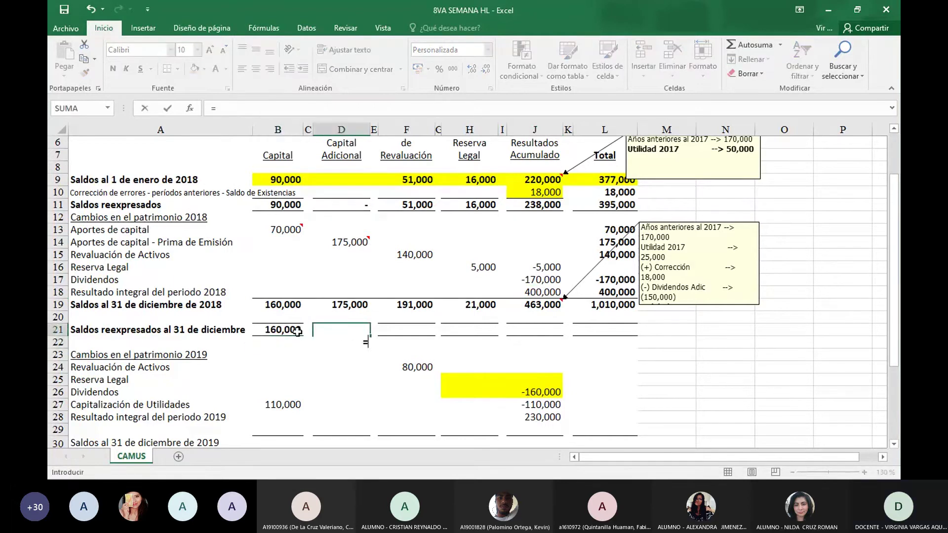
{"action": "key", "text": "Up"}
{"action": "key", "text": "Up"}
{"action": "key", "text": "Return"}
{"action": "key", "text": "Up"}
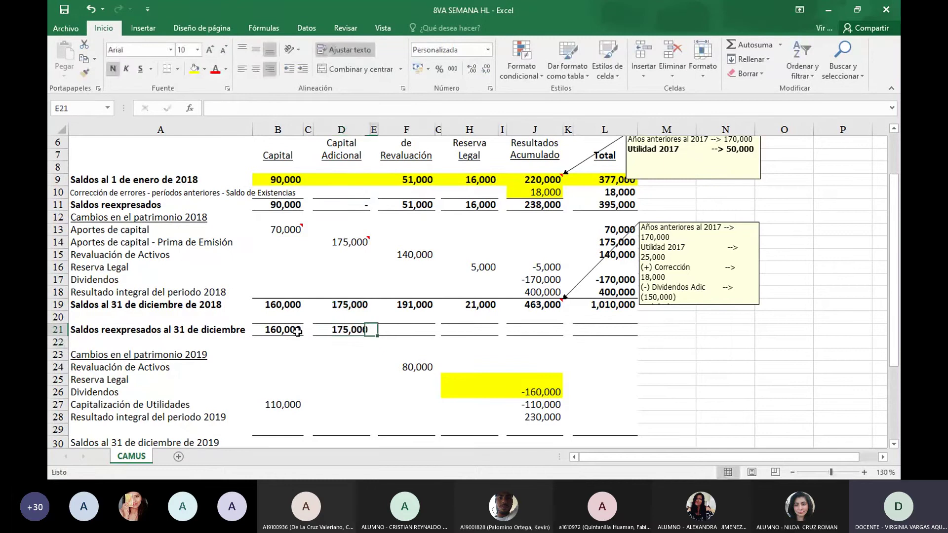
Step: Link the restated revaluation balance in F21 to the 31 December 2018 balance in F19
{"action": "key", "text": "Right"}
{"action": "key", "text": "Right"}
{"action": "type", "text": "="}
{"action": "key", "text": "Up"}
{"action": "key", "text": "Up"}
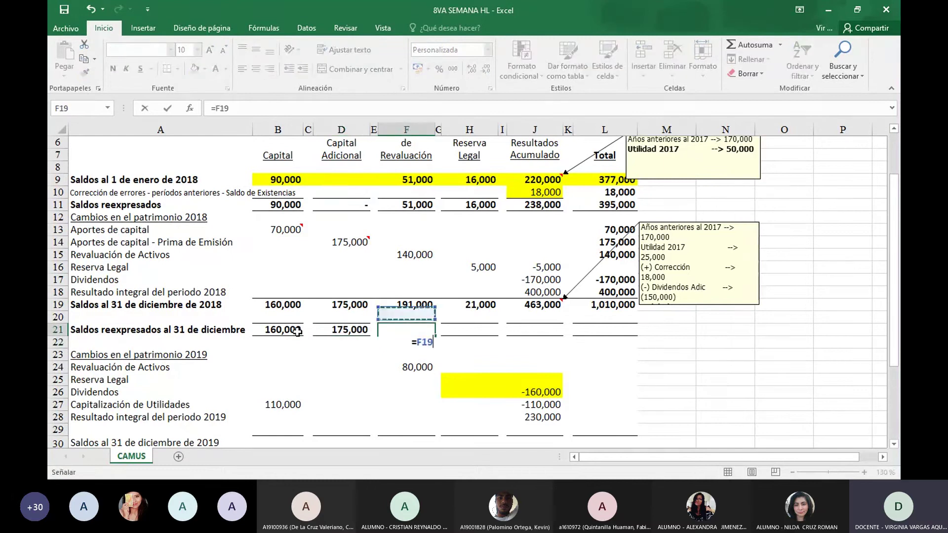
{"action": "key", "text": "Return"}
{"action": "key", "text": "Up"}
Step: Link the restated Reserva Legal balance in H21 to the 31 December 2018 balance in H19
{"action": "key", "text": "Right"}
{"action": "key", "text": "Right"}
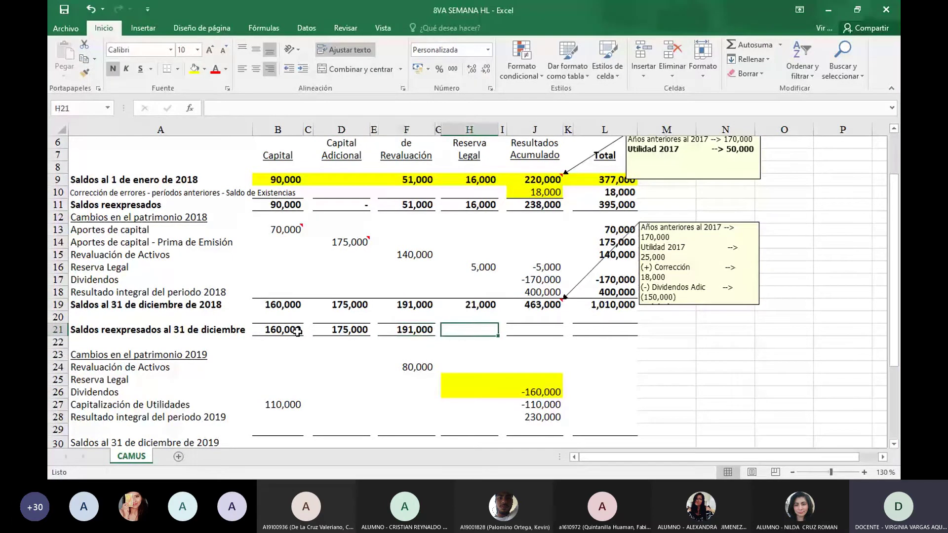
{"action": "type", "text": "="}
{"action": "key", "text": "Up"}
{"action": "key", "text": "Up"}
{"action": "key", "text": "Return"}
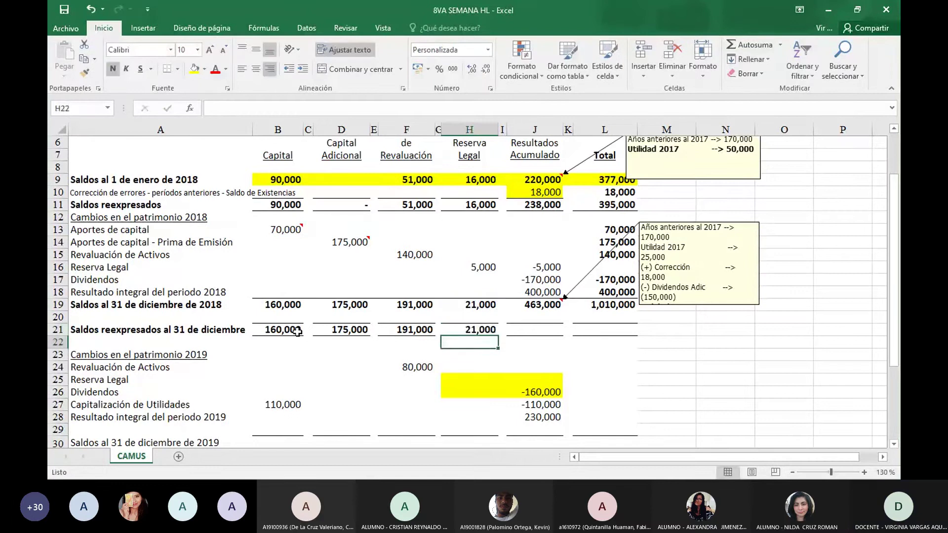
{"action": "key", "text": "Up"}
Step: Link the restated Resultados Acumulado balance in J21 to the 31 December 2018 balance in J19
{"action": "key", "text": "Right"}
{"action": "key", "text": "Right"}
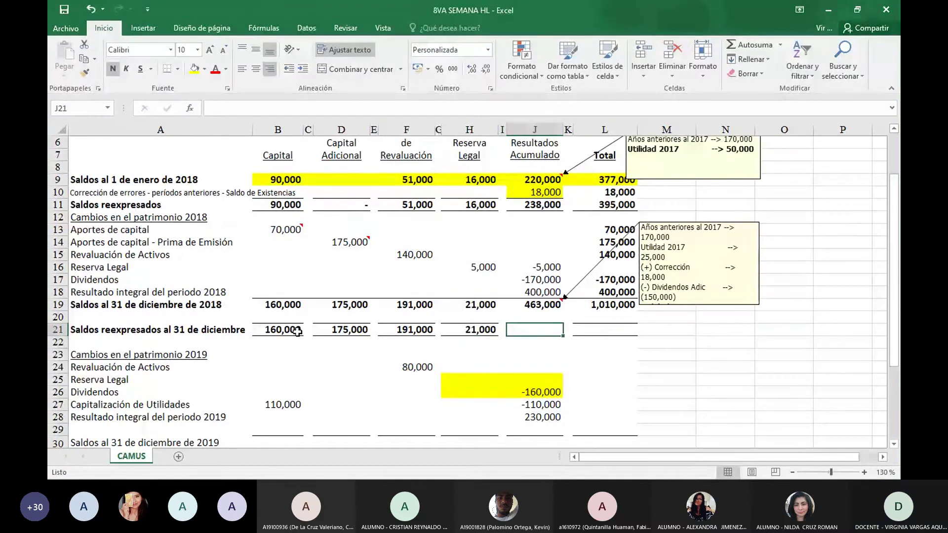
{"action": "type", "text": "="}
{"action": "key", "text": "Up"}
{"action": "key", "text": "Up"}
{"action": "key", "text": "Return"}
{"action": "key", "text": "Up"}
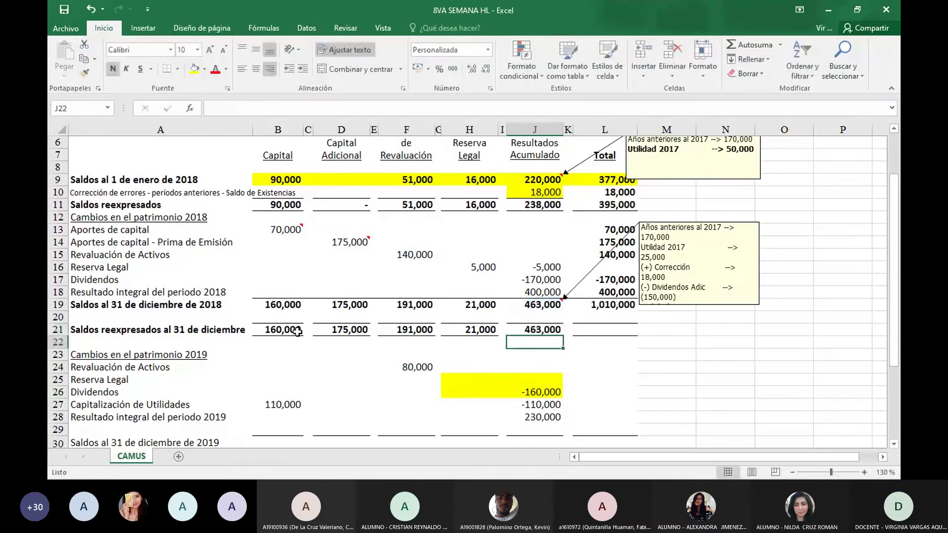
Step: Link the restated Total in L21 to the 31 December 2018 total in L19
{"action": "key", "text": "Right"}
{"action": "key", "text": "Right"}
{"action": "type", "text": "="}
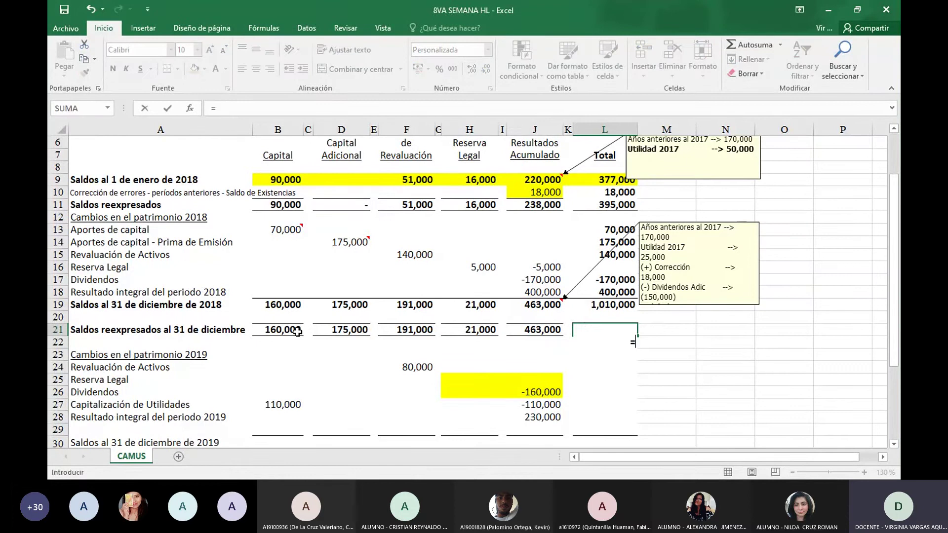
{"action": "key", "text": "Up"}
{"action": "key", "text": "Up"}
{"action": "key", "text": "Return"}
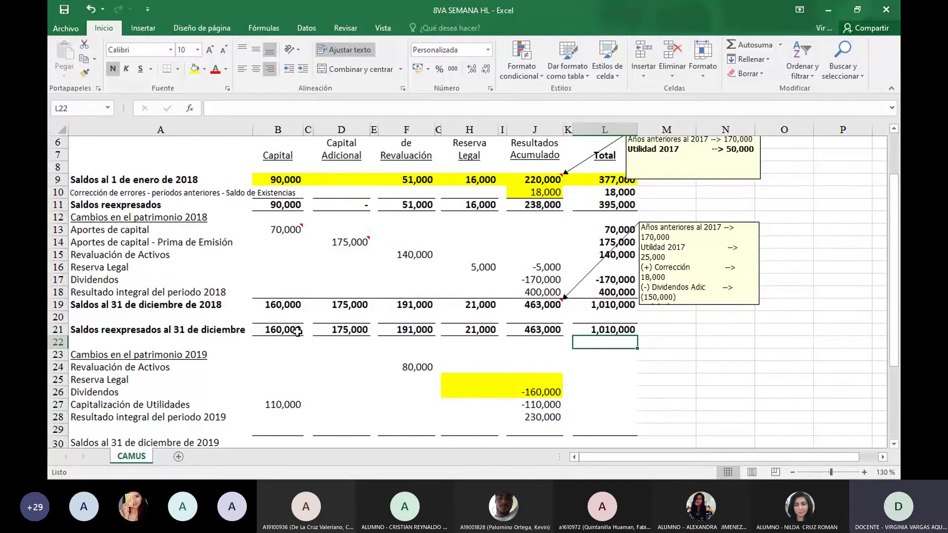
Step: Calculate the legal reserve cap in N26 as 20% of the 160000 capital with the formula =20%*160000
{"action": "left_click", "coordinate": [297, 331]}
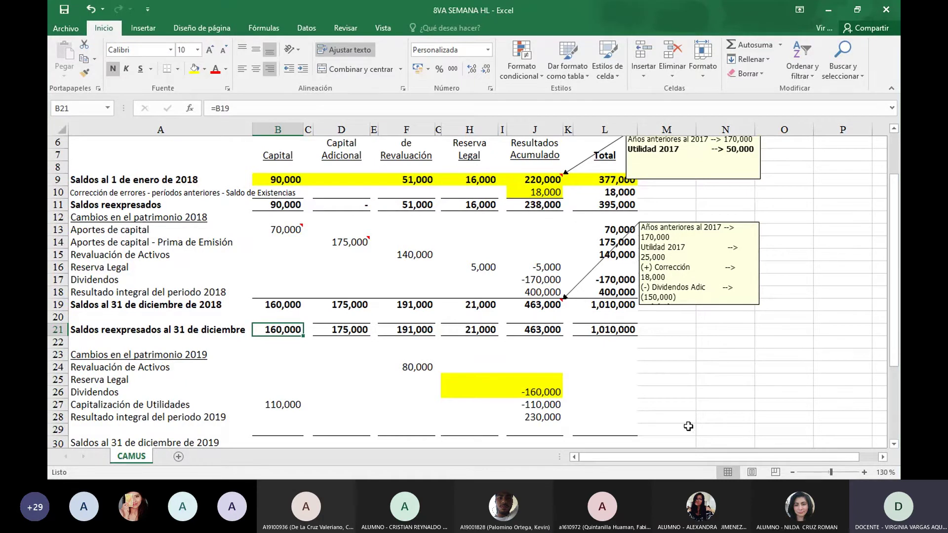
{"action": "left_click", "coordinate": [733, 387]}
{"action": "type", "text": "="}
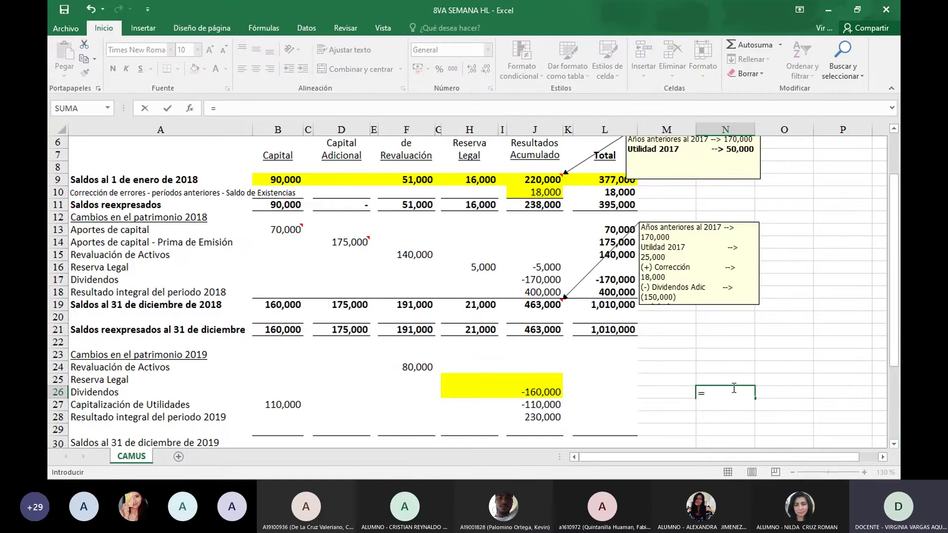
{"action": "type", "text": "20%*"}
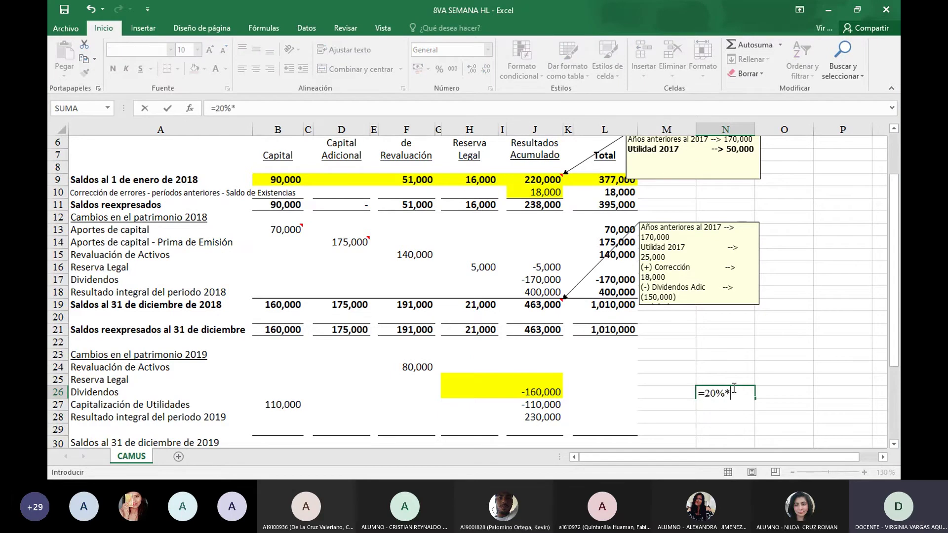
{"action": "type", "text": "160000"}
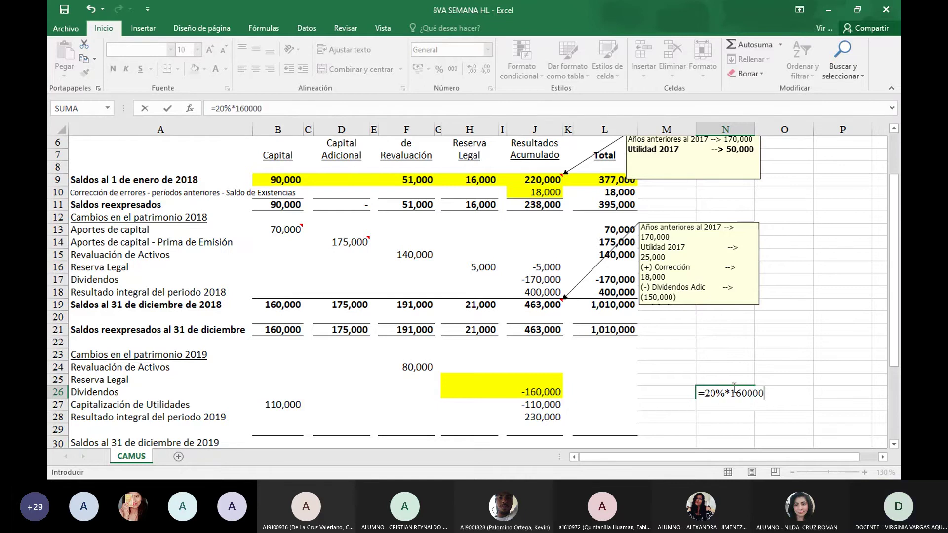
{"action": "key", "text": "ctrl+Return"}
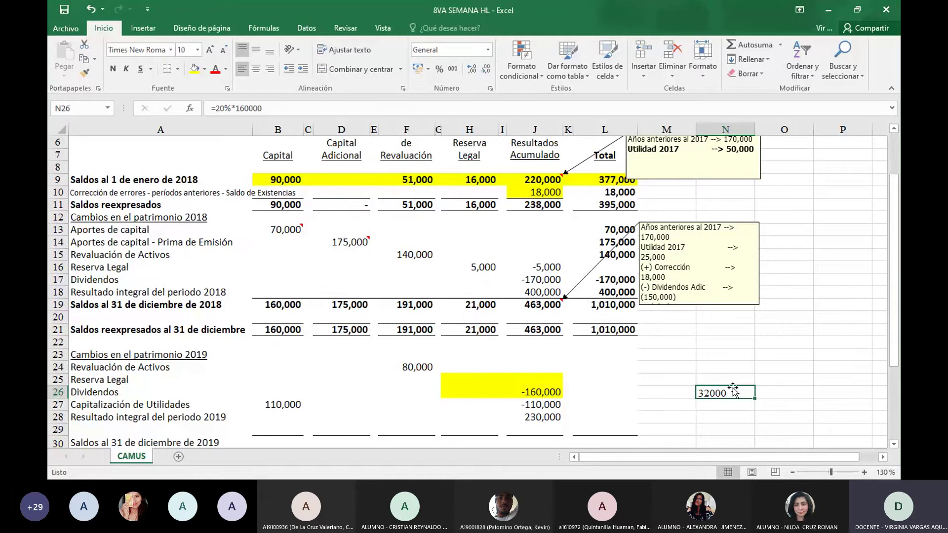
Step: Enter 32000 as the Reserva Legal balance at 31 December 2019 in cell H30
{"action": "key", "text": "Left"}
{"action": "key", "text": "Left"}
{"action": "key", "text": "Left"}
{"action": "key", "text": "Down"}
{"action": "key", "text": "Down"}
{"action": "key", "text": "Down"}
{"action": "key", "text": "Down"}
{"action": "key", "text": "Down"}
{"action": "key", "text": "Down"}
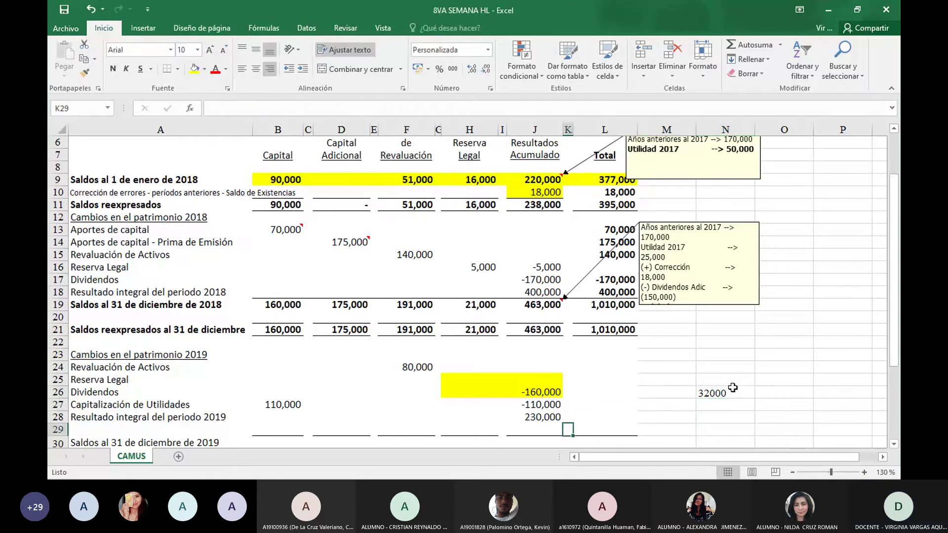
{"action": "key", "text": "Up"}
{"action": "key", "text": "Up"}
{"action": "key", "text": "Up"}
{"action": "key", "text": "Up"}
{"action": "key", "text": "Up"}
{"action": "key", "text": "Up"}
{"action": "key", "text": "Up"}
{"action": "key", "text": "Up"}
{"action": "key", "text": "Up"}
{"action": "key", "text": "Up"}
{"action": "key", "text": "Up"}
{"action": "key", "text": "Up"}
{"action": "key", "text": "Up"}
{"action": "key", "text": "Up"}
{"action": "key", "text": "Up"}
{"action": "key", "text": "Up"}
{"action": "key", "text": "Up"}
{"action": "key", "text": "Up"}
{"action": "key", "text": "Up"}
{"action": "key", "text": "Up"}
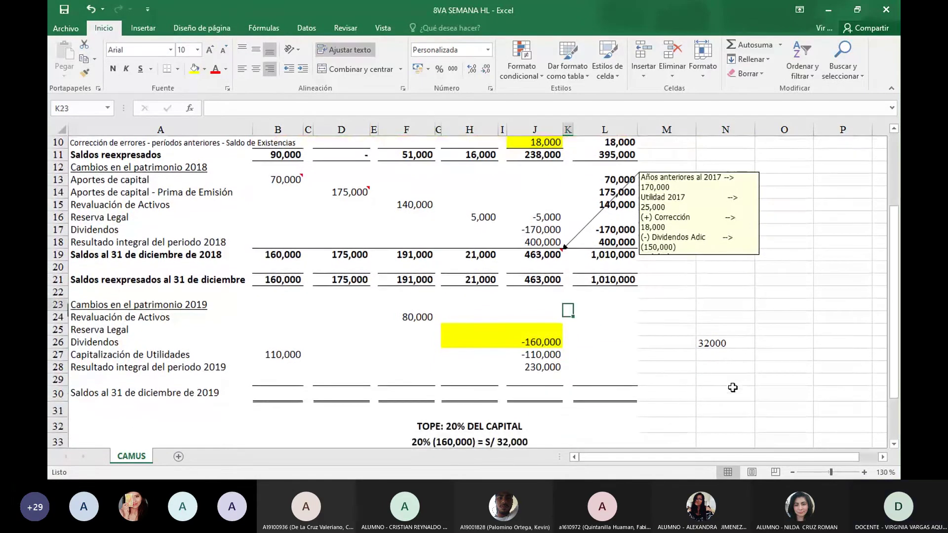
{"action": "key", "text": "Left"}
{"action": "key", "text": "Up"}
{"action": "key", "text": "Up"}
{"action": "key", "text": "Left"}
{"action": "key", "text": "Left"}
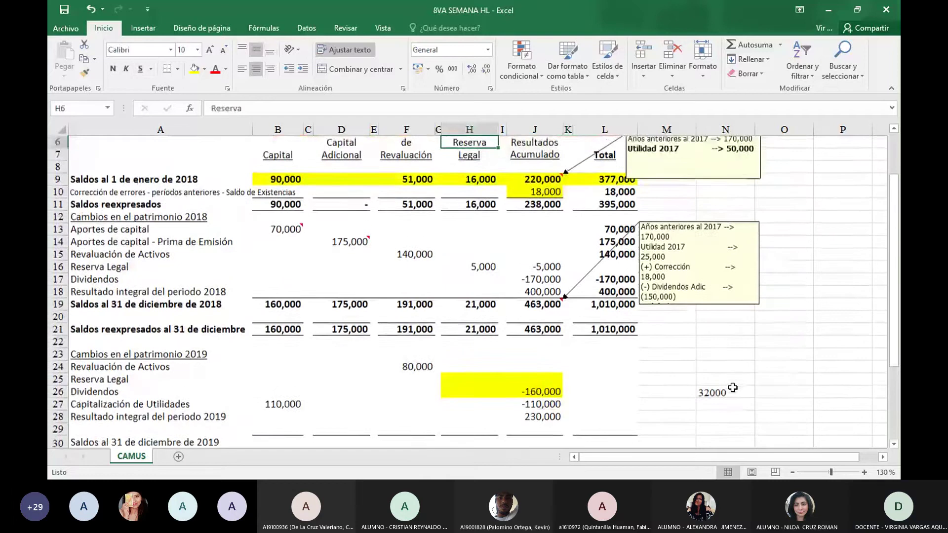
{"action": "key", "text": "Down"}
{"action": "key", "text": "Down"}
{"action": "key", "text": "Down"}
{"action": "key", "text": "Down"}
{"action": "key", "text": "Down"}
{"action": "key", "text": "Down"}
{"action": "key", "text": "Down"}
{"action": "key", "text": "Down"}
{"action": "key", "text": "Down"}
{"action": "key", "text": "Down"}
{"action": "key", "text": "Down"}
{"action": "key", "text": "Down"}
{"action": "key", "text": "Down"}
{"action": "key", "text": "Down"}
{"action": "key", "text": "Down"}
{"action": "key", "text": "Down"}
{"action": "key", "text": "Down"}
{"action": "key", "text": "Down"}
{"action": "key", "text": "Down"}
{"action": "key", "text": "Down"}
{"action": "key", "text": "Down"}
{"action": "key", "text": "Down"}
{"action": "key", "text": "Down"}
{"action": "key", "text": "Down"}
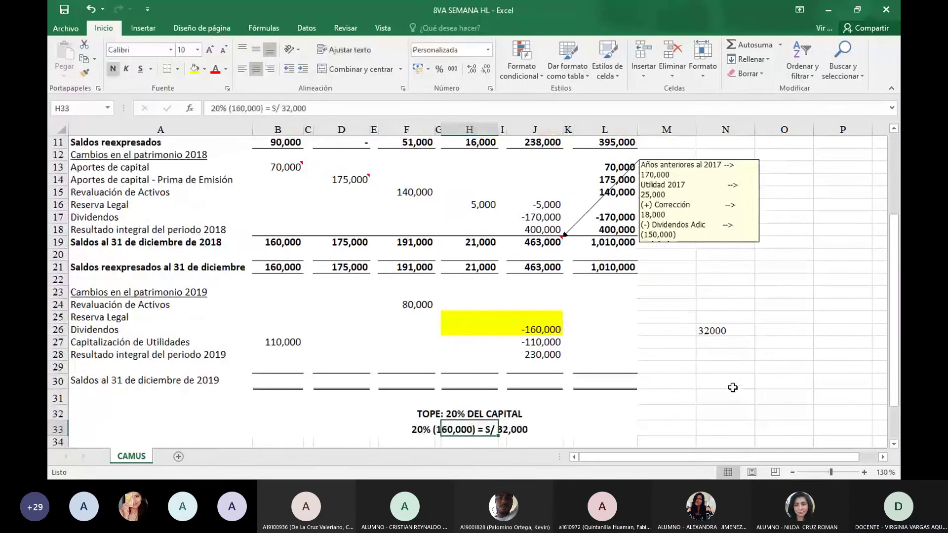
{"action": "key", "text": "Up"}
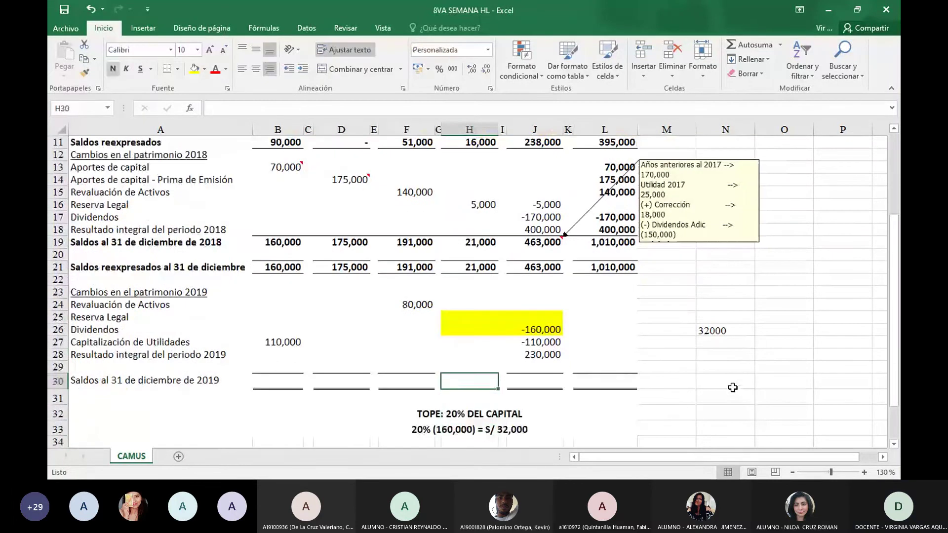
{"action": "type", "text": "32000"}
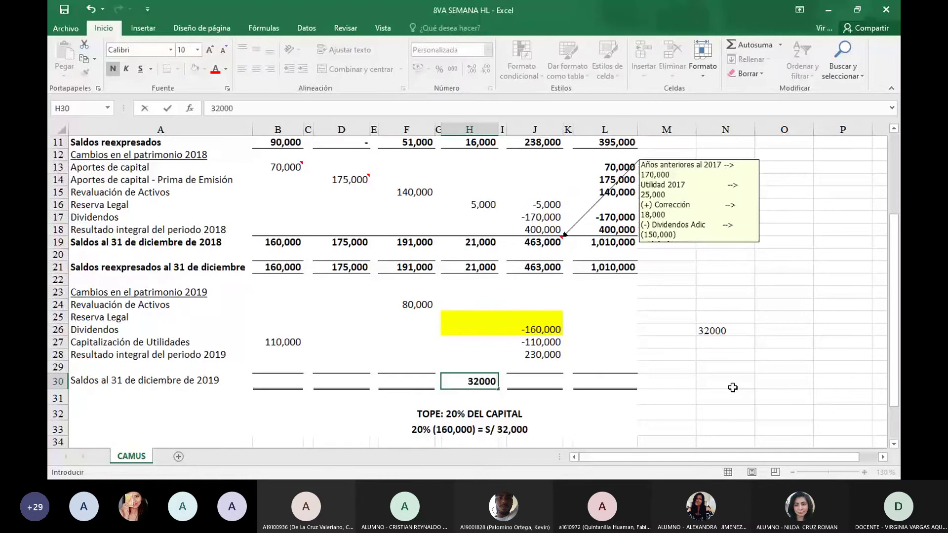
{"action": "key", "text": "Return"}
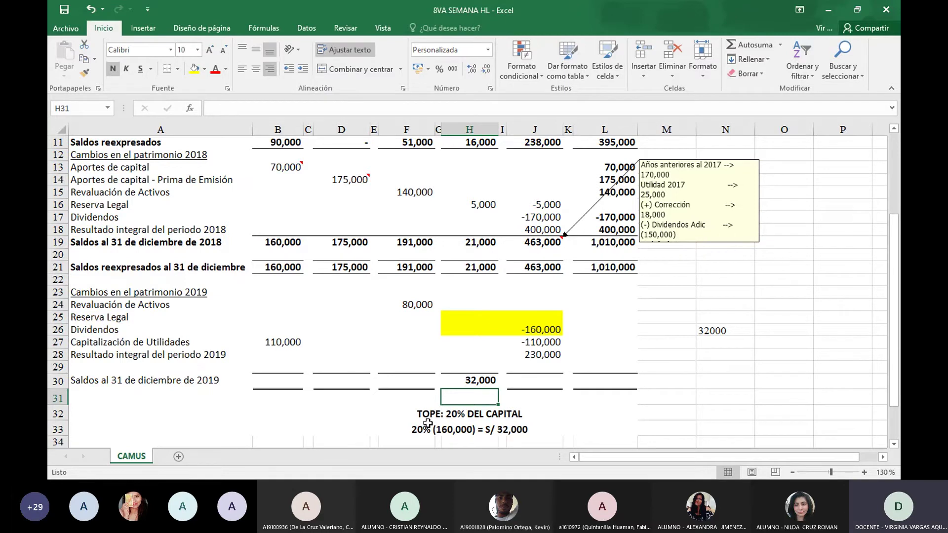
Step: Enter 11000 as the 2019 Reserva Legal allocation in cell H25
{"action": "key", "text": "Up"}
{"action": "key", "text": "Up"}
{"action": "key", "text": "Up"}
{"action": "key", "text": "Up"}
{"action": "key", "text": "Up"}
{"action": "key", "text": "Up"}
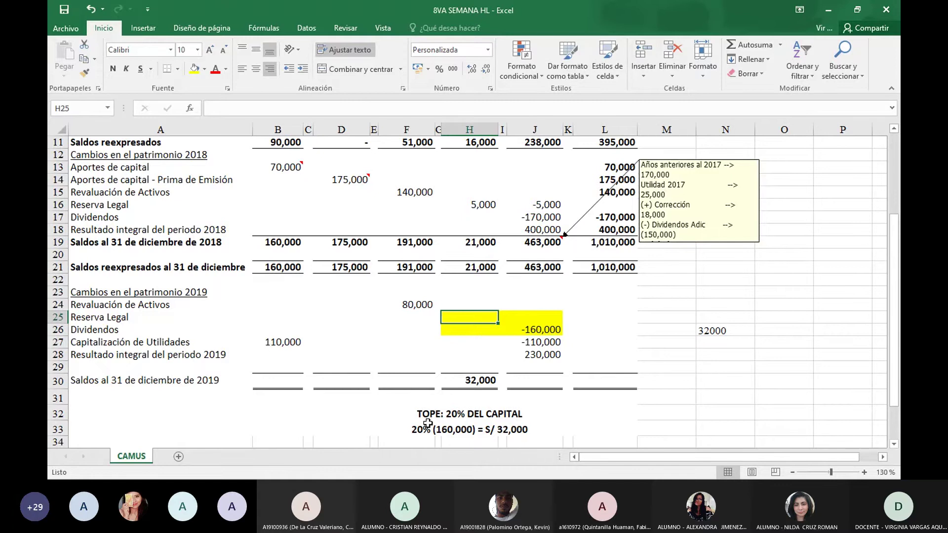
{"action": "type", "text": "11,0"}
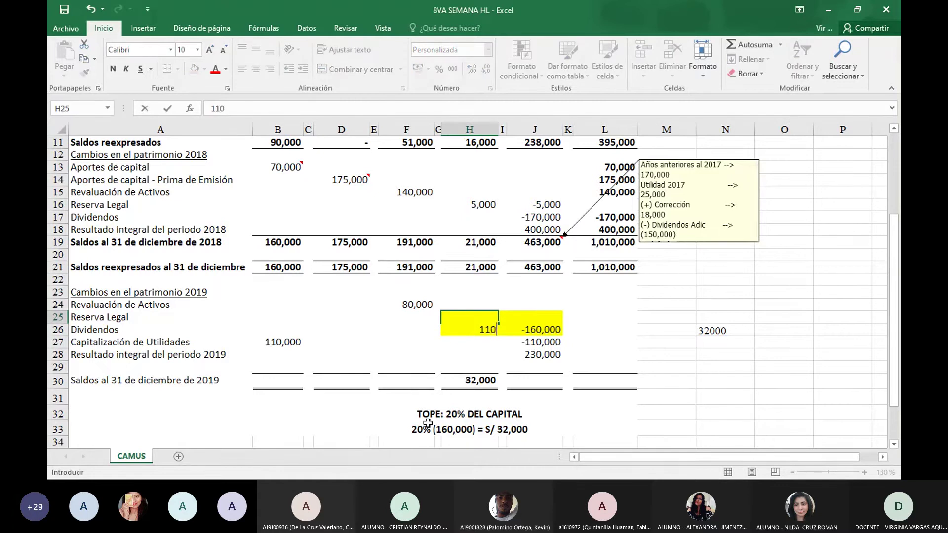
{"action": "type", "text": "000"}
{"action": "key", "text": "Return"}
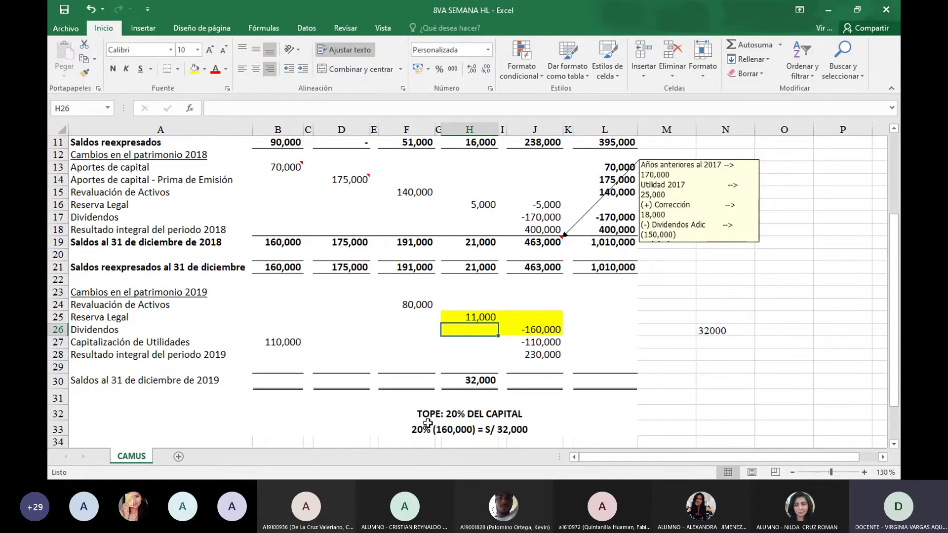
Step: Check the Reserva Legal amounts in H30 and H25, and enter -11000 as the offset in the Resultados Acumulado column, cell J25
{"action": "left_click", "coordinate": [469, 381]}
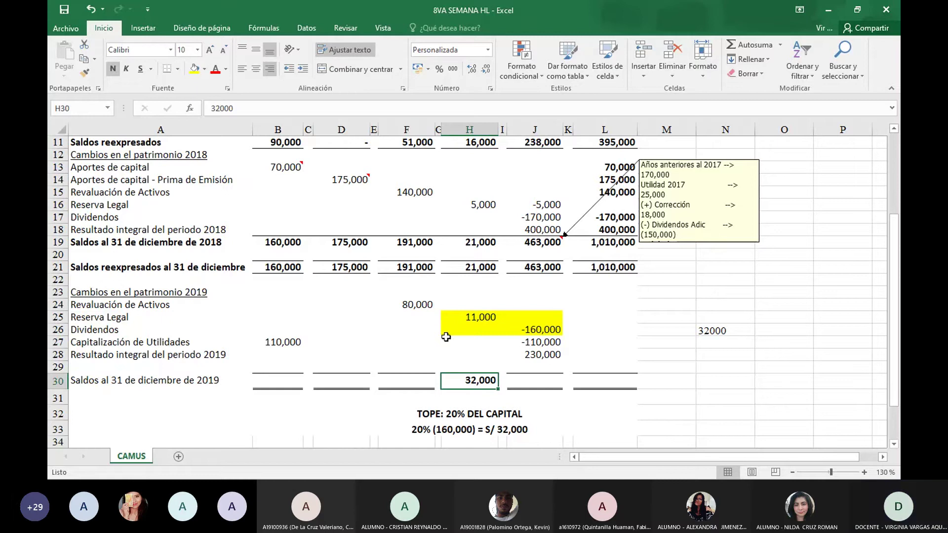
{"action": "left_click", "coordinate": [482, 320]}
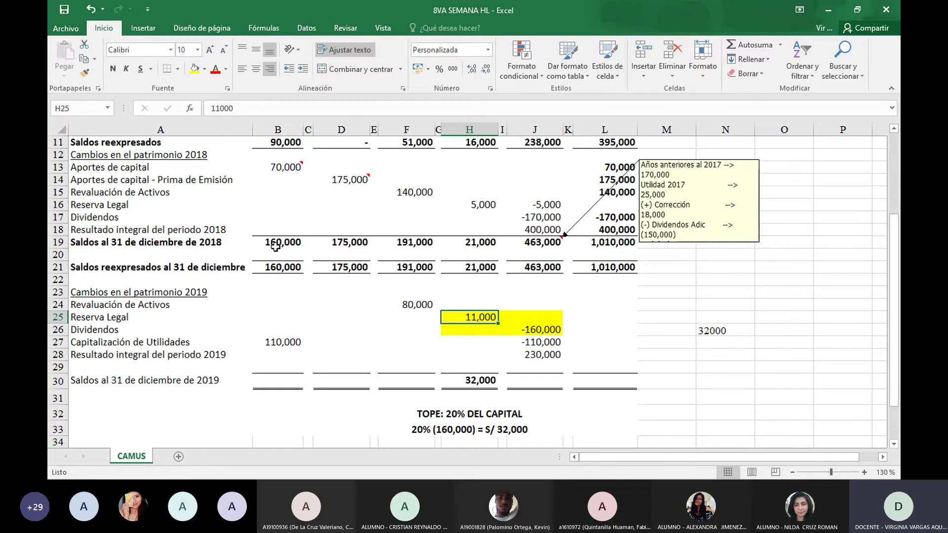
{"action": "left_click", "coordinate": [460, 384]}
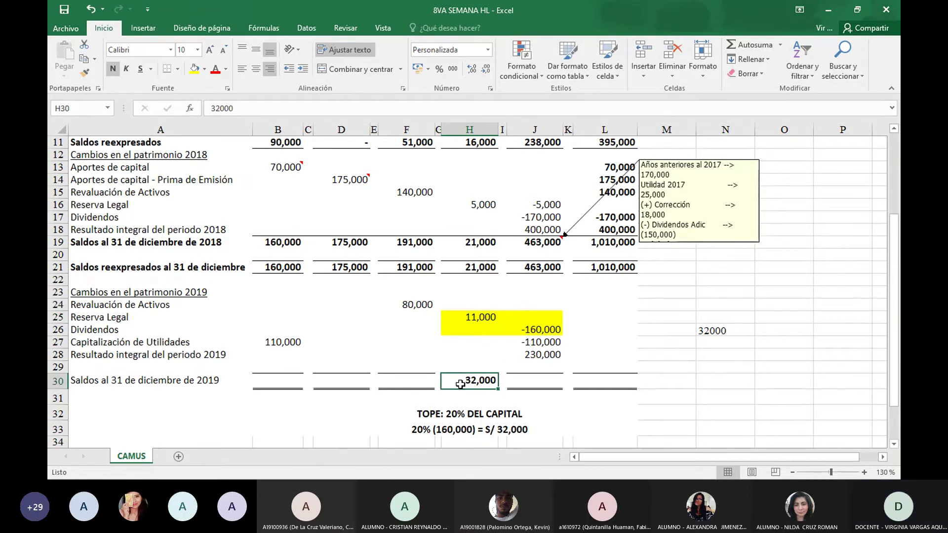
{"action": "left_click", "coordinate": [466, 320]}
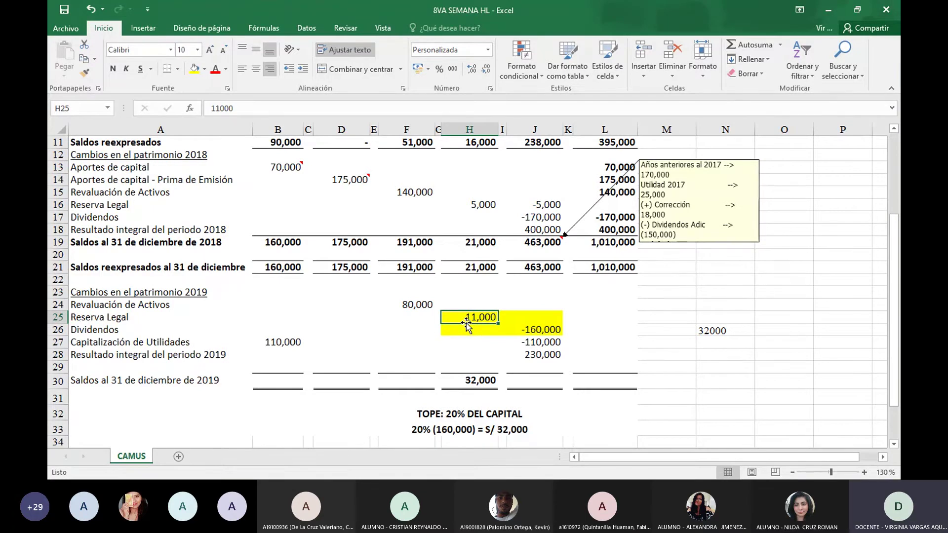
{"action": "key", "text": "Right"}
{"action": "key", "text": "Right"}
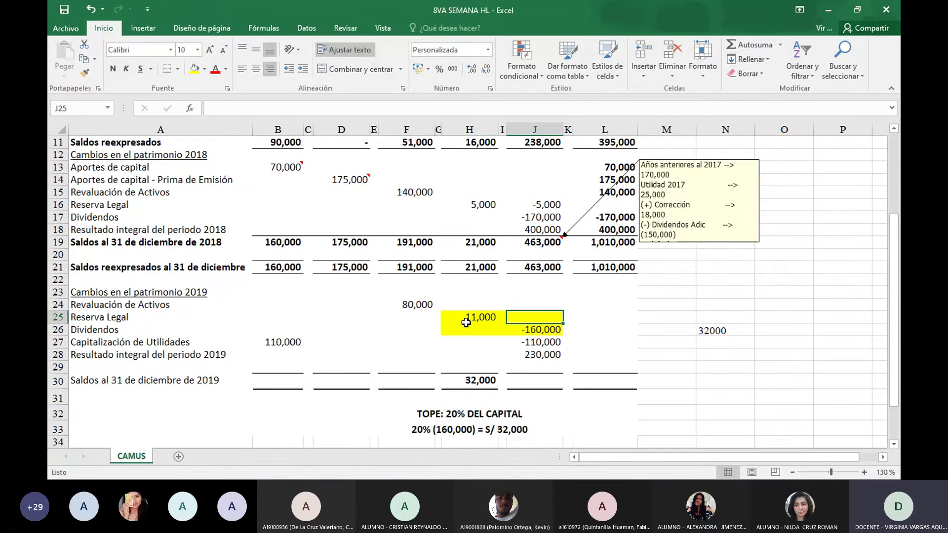
{"action": "type", "text": "-11"}
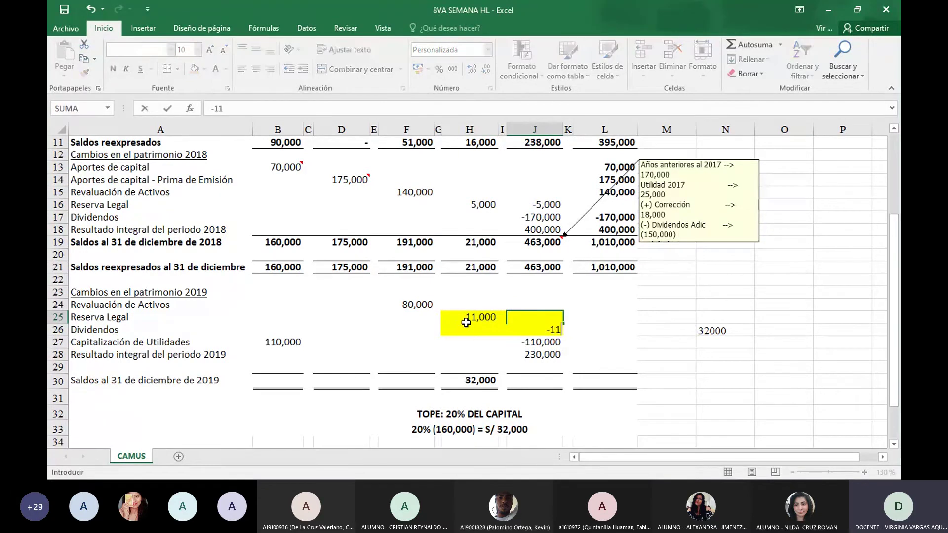
{"action": "type", "text": ",000"}
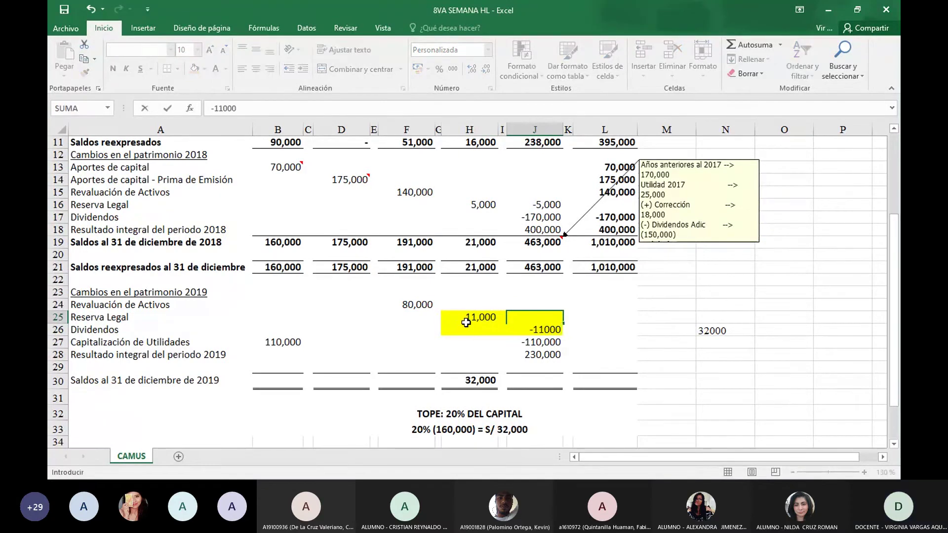
{"action": "key", "text": "Return"}
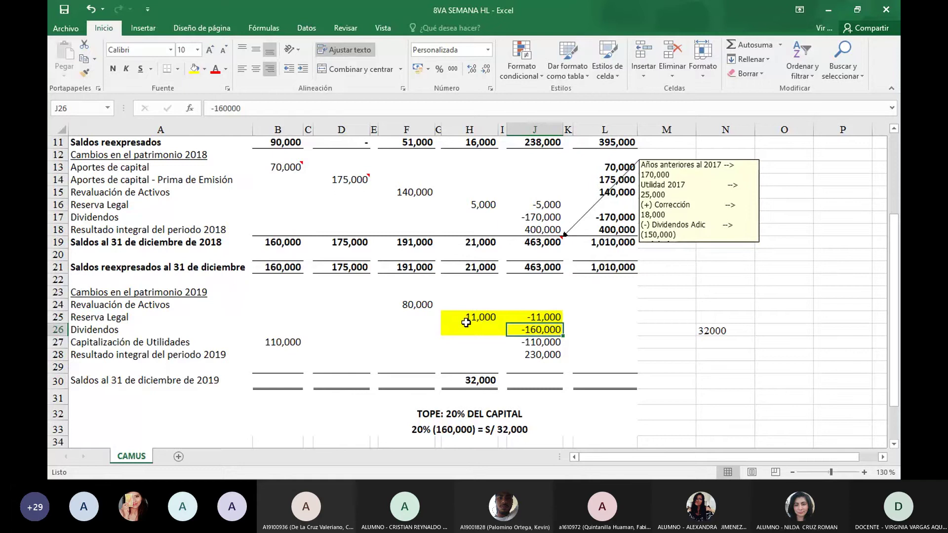
Step: Link the 2019 Revaluación de Activos total in L24 to the 80,000 amount with the formula =F24
{"action": "key", "text": "Up"}
{"action": "key", "text": "Up"}
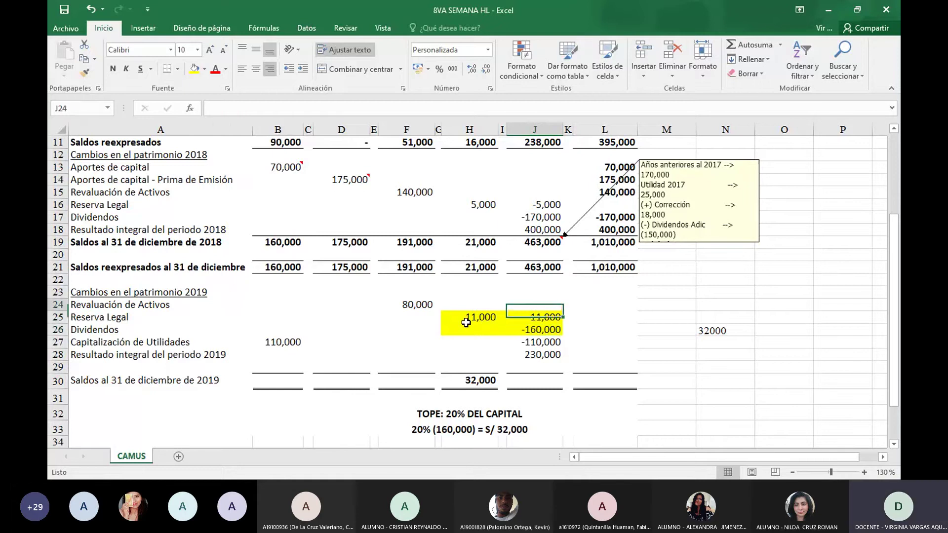
{"action": "key", "text": "Right"}
{"action": "key", "text": "Right"}
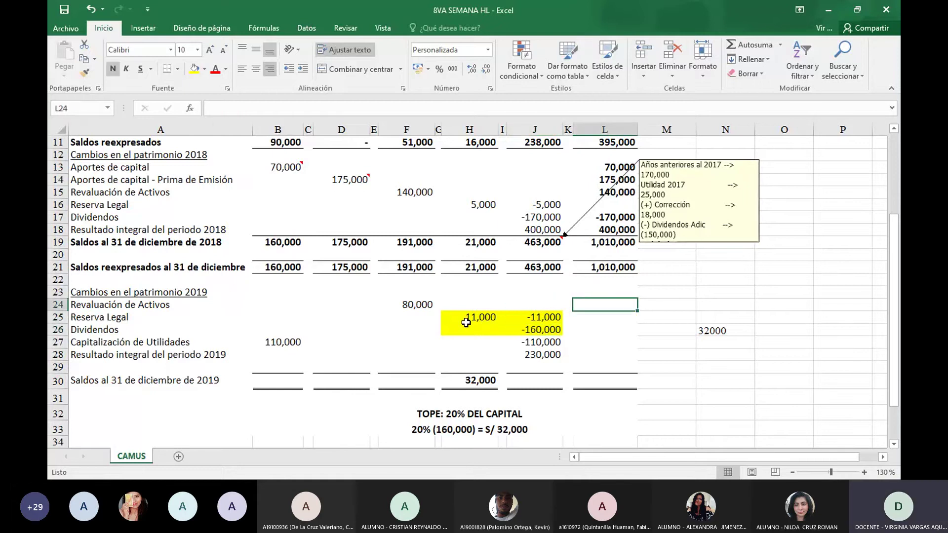
{"action": "type", "text": "="}
{"action": "key", "text": "Left"}
{"action": "key", "text": "Left"}
{"action": "key", "text": "Left"}
{"action": "key", "text": "Left"}
{"action": "key", "text": "Left"}
{"action": "key", "text": "Left"}
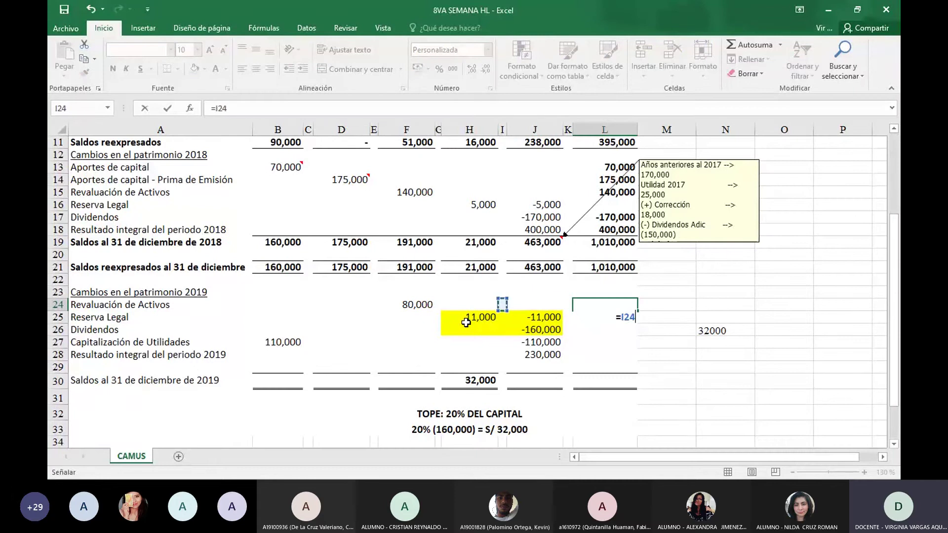
{"action": "key", "text": "Return"}
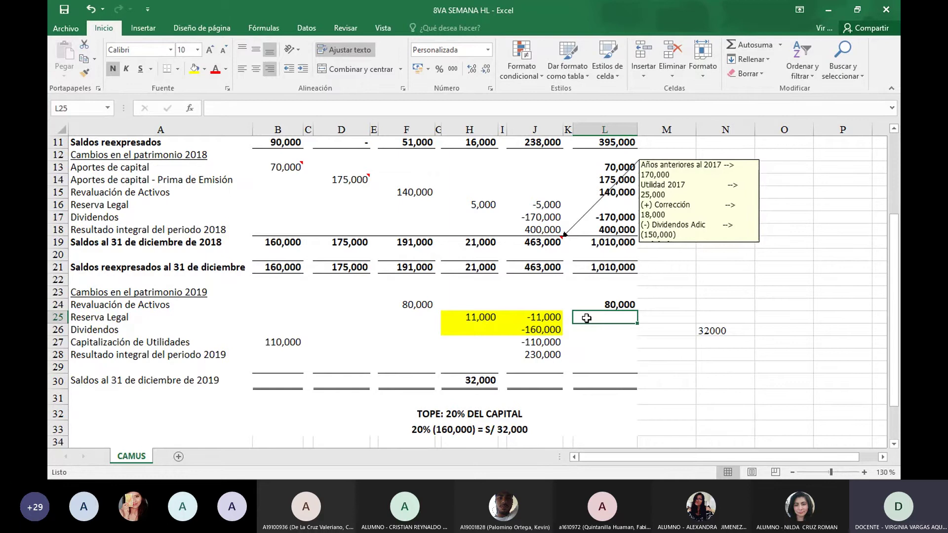
Step: Link the 2019 Dividendos total in L26 to the Resultados Acumulados amount with the formula =J26
{"action": "key", "text": "Down"}
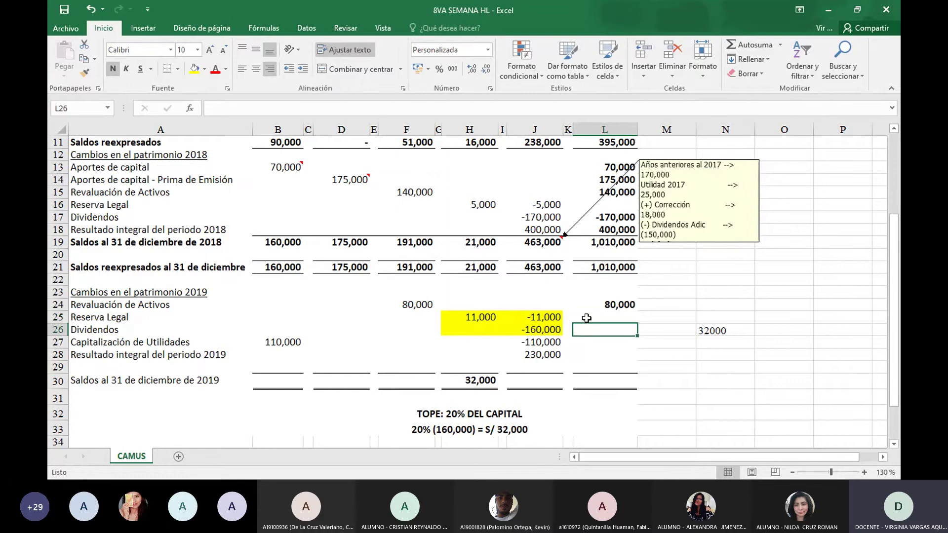
{"action": "type", "text": "="}
{"action": "key", "text": "Left"}
{"action": "key", "text": "Left"}
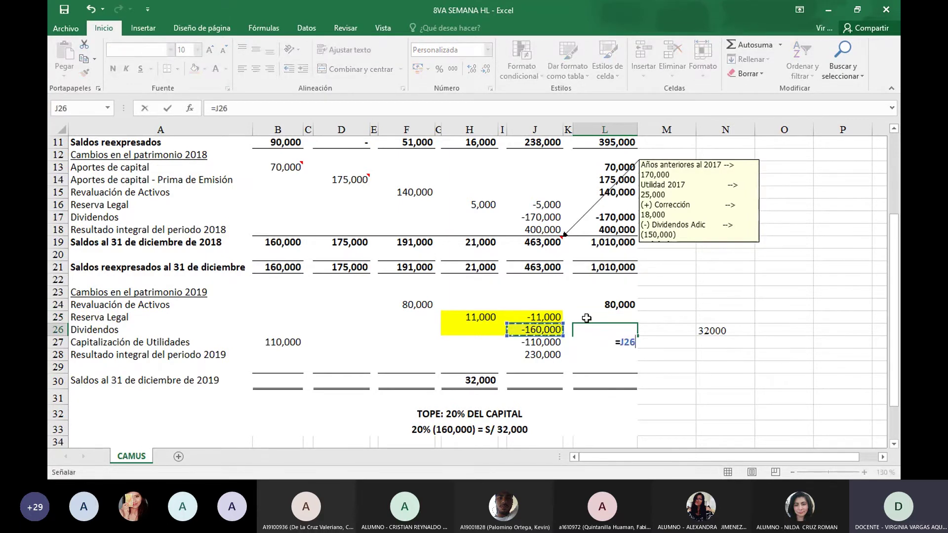
{"action": "key", "text": "Return"}
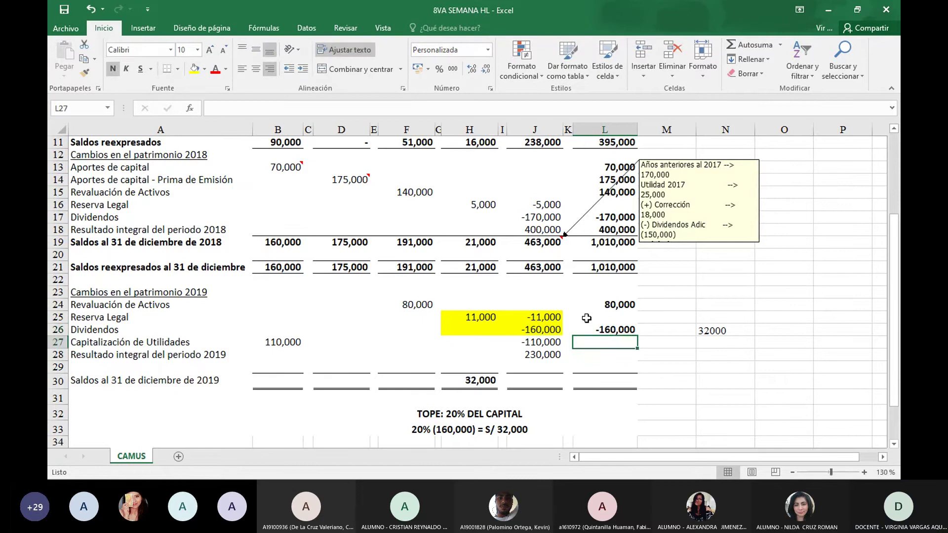
Step: Link the Resultado integral del periodo 2019 total in L28 to its row amount with the formula =J28
{"action": "key", "text": "Down"}
{"action": "type", "text": "="}
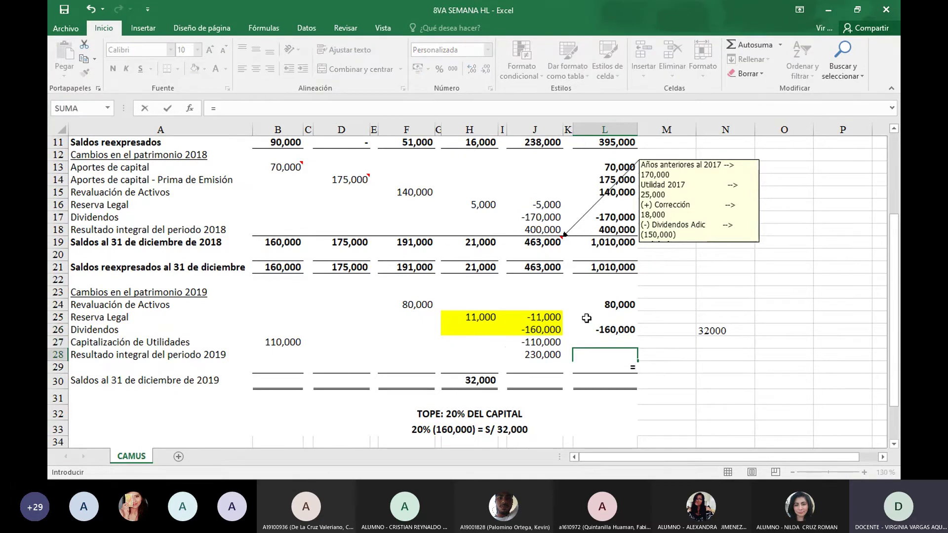
{"action": "key", "text": "Left"}
{"action": "key", "text": "Left"}
{"action": "key", "text": "Return"}
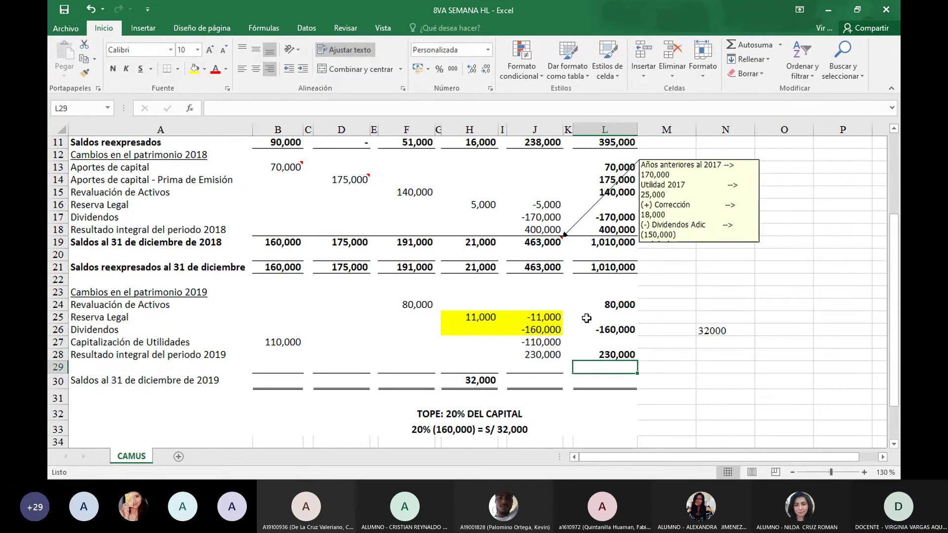
Step: Calculate the capital balance at 31 December 2019 in B30 with the formula =B21+B27
{"action": "key", "text": "Down"}
{"action": "key", "text": "Left"}
{"action": "key", "text": "Left"}
{"action": "key", "text": "Left"}
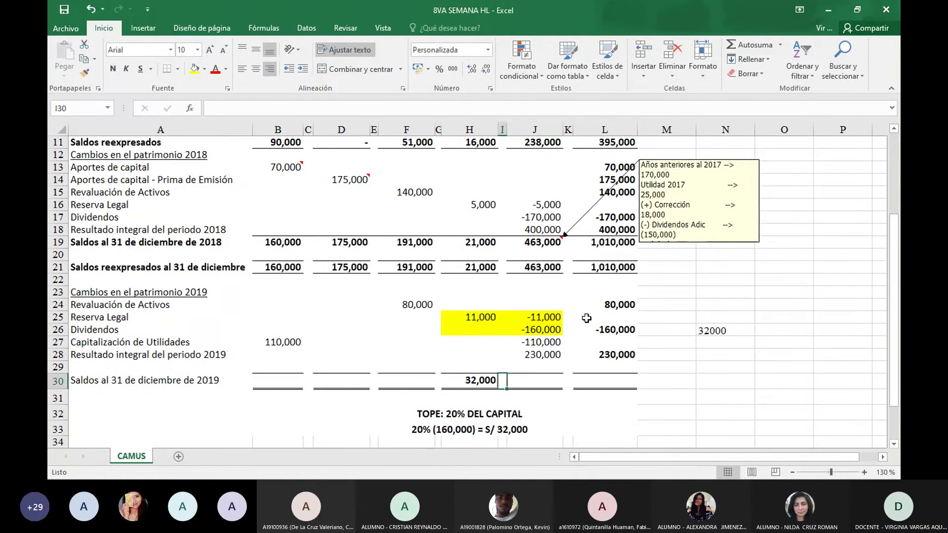
{"action": "key", "text": "Left"}
{"action": "key", "text": "Left"}
{"action": "key", "text": "Left"}
{"action": "key", "text": "Left"}
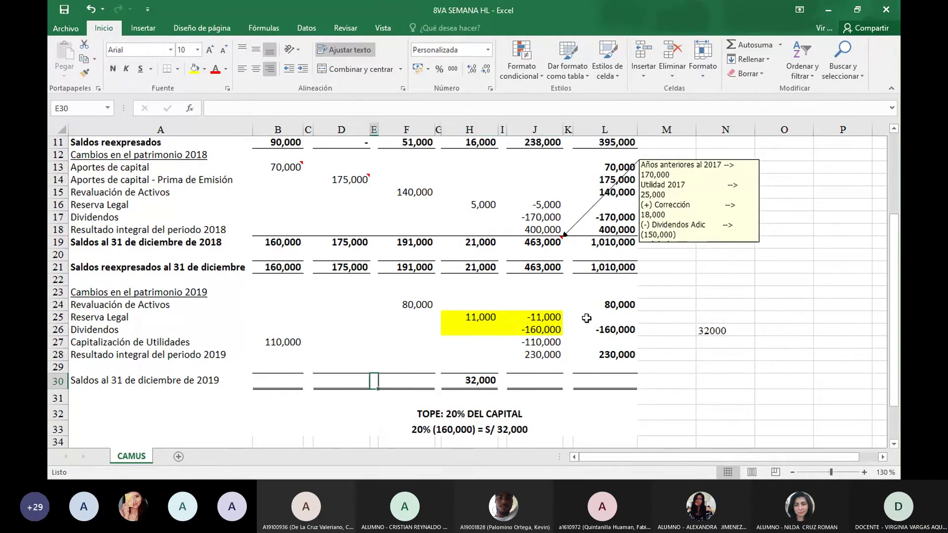
{"action": "key", "text": "Left"}
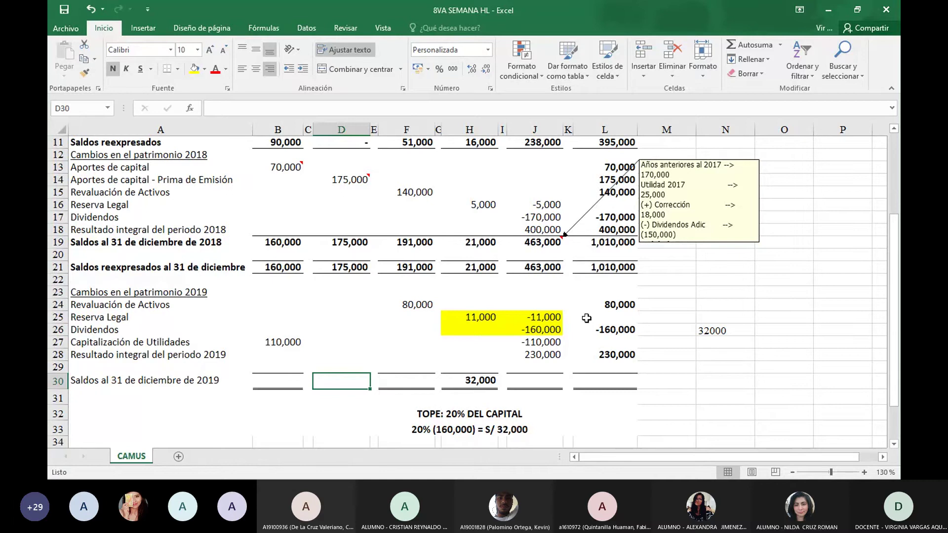
{"action": "key", "text": "Left"}
{"action": "key", "text": "Left"}
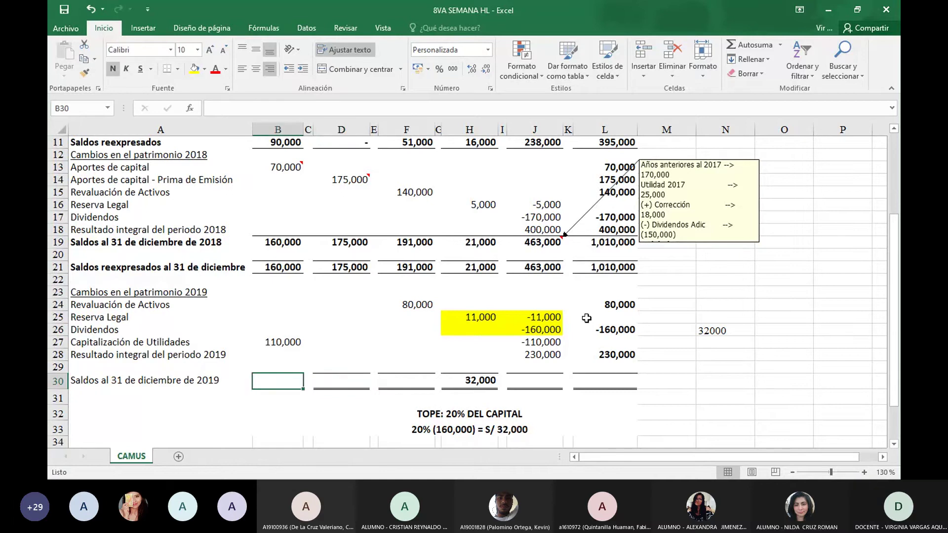
{"action": "key", "text": "Left"}
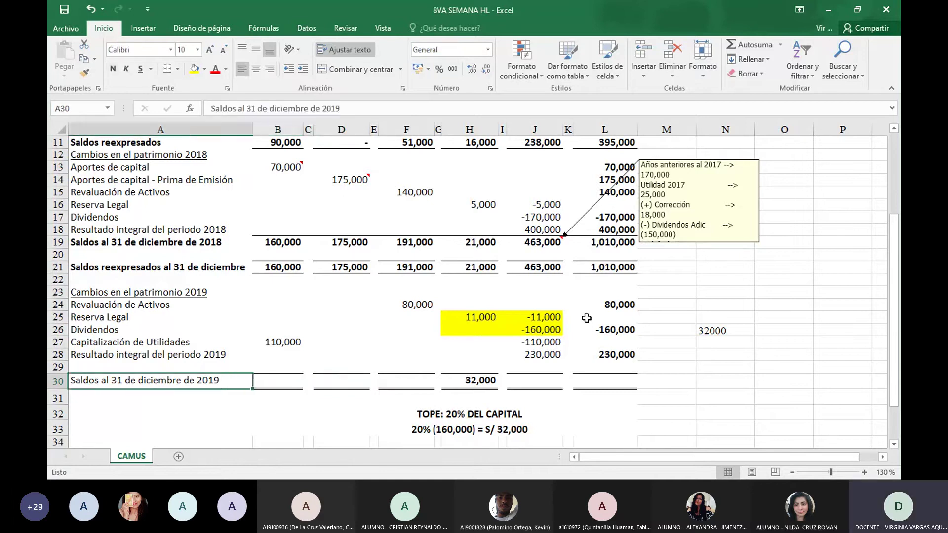
{"action": "key", "text": "Right"}
{"action": "type", "text": "="}
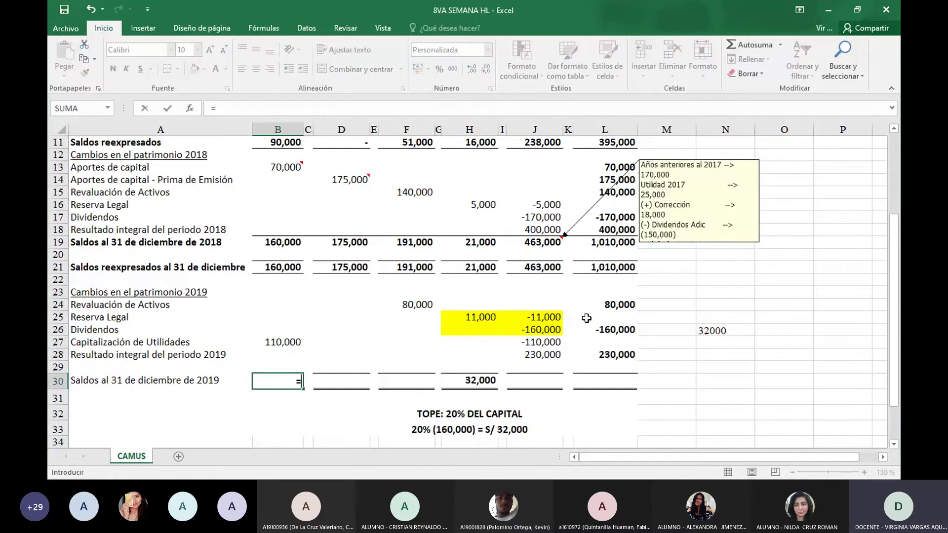
{"action": "key", "text": "Up"}
{"action": "key", "text": "Up"}
{"action": "key", "text": "Up"}
{"action": "key", "text": "Up"}
{"action": "key", "text": "Up"}
{"action": "key", "text": "Up"}
{"action": "key", "text": "Up"}
{"action": "key", "text": "Up"}
{"action": "key", "text": "Up"}
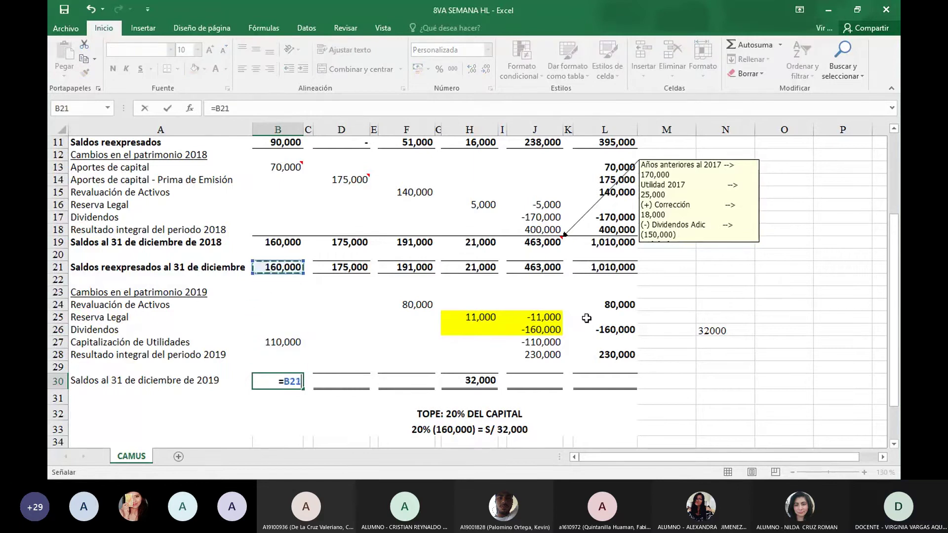
{"action": "type", "text": "+"}
{"action": "key", "text": "Up"}
{"action": "key", "text": "Up"}
{"action": "key", "text": "Up"}
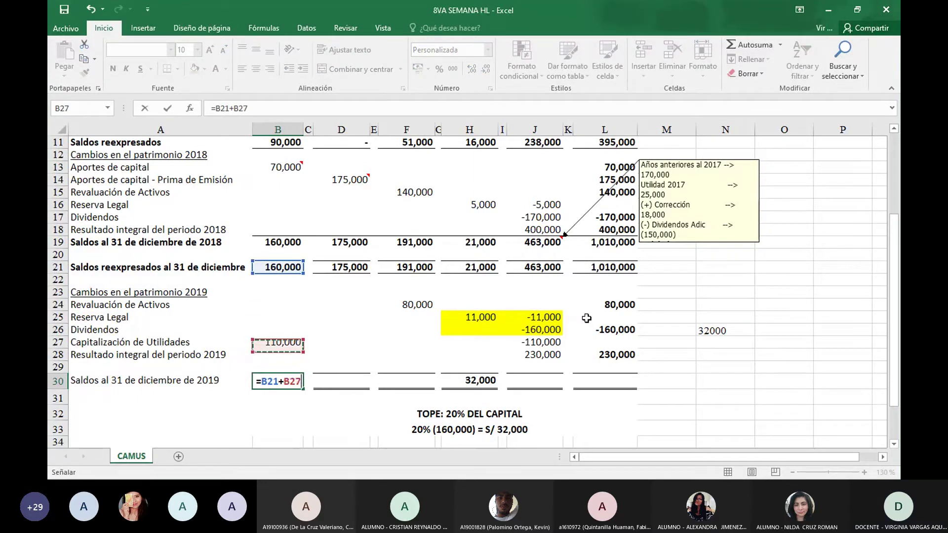
{"action": "key", "text": "Return"}
Step: Carry the restated column D balance into D30 as the 31 December 2019 balance with the formula =D21
{"action": "key", "text": "Up"}
{"action": "key", "text": "Right"}
{"action": "key", "text": "Right"}
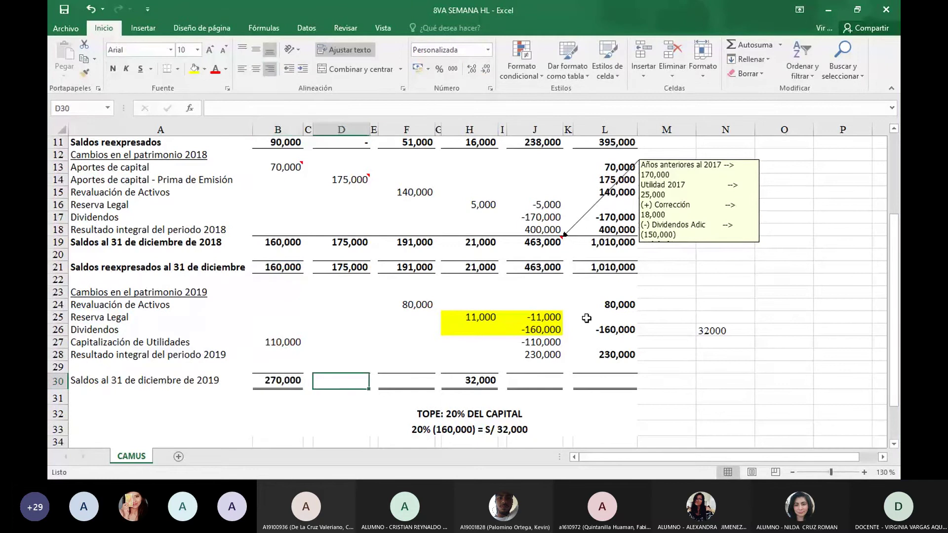
{"action": "type", "text": "="}
{"action": "key", "text": "Up"}
{"action": "key", "text": "Up"}
{"action": "key", "text": "Up"}
{"action": "key", "text": "Up"}
{"action": "key", "text": "Up"}
{"action": "key", "text": "Up"}
{"action": "key", "text": "Up"}
{"action": "key", "text": "Up"}
{"action": "key", "text": "Up"}
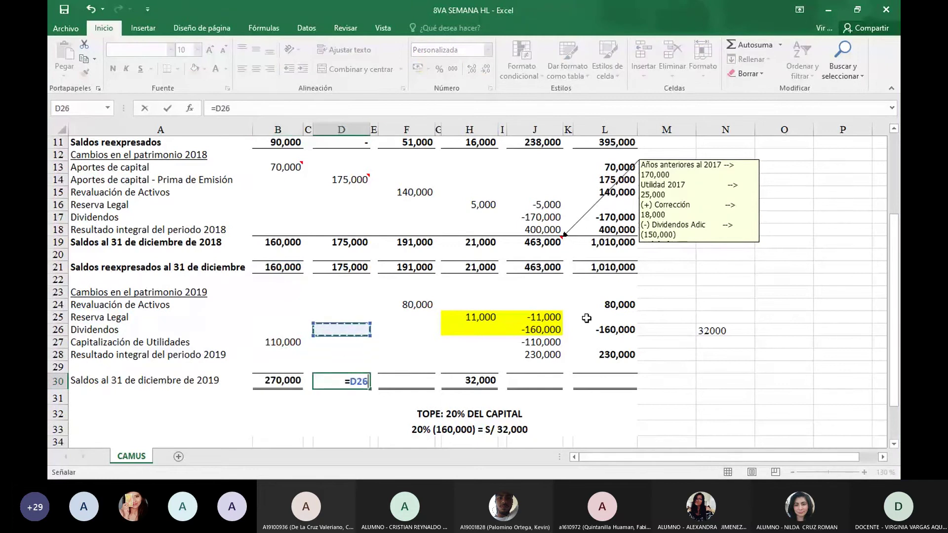
{"action": "key", "text": "Return"}
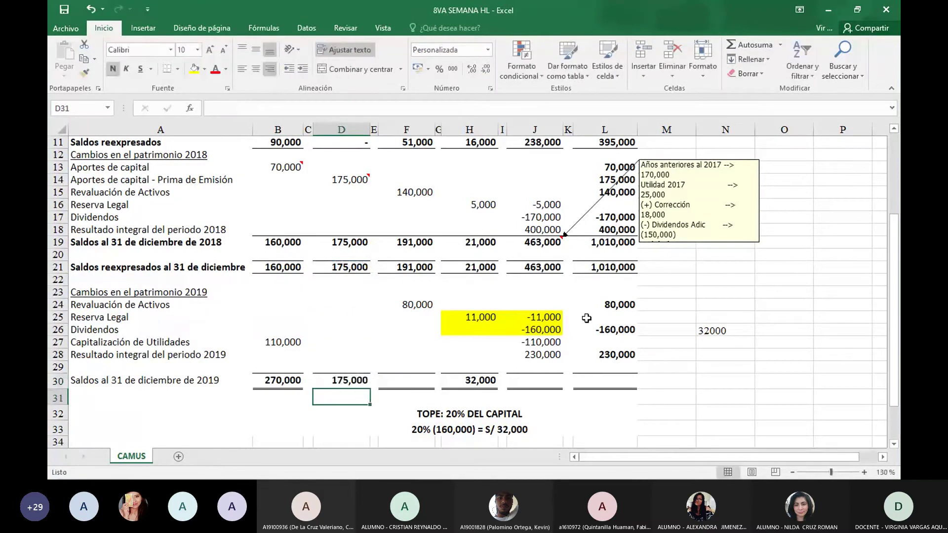
Step: Calculate the column F revaluation balance at 31 December 2019 in F30 with the formula =F21+F24
{"action": "key", "text": "Up"}
{"action": "key", "text": "Right"}
{"action": "key", "text": "Right"}
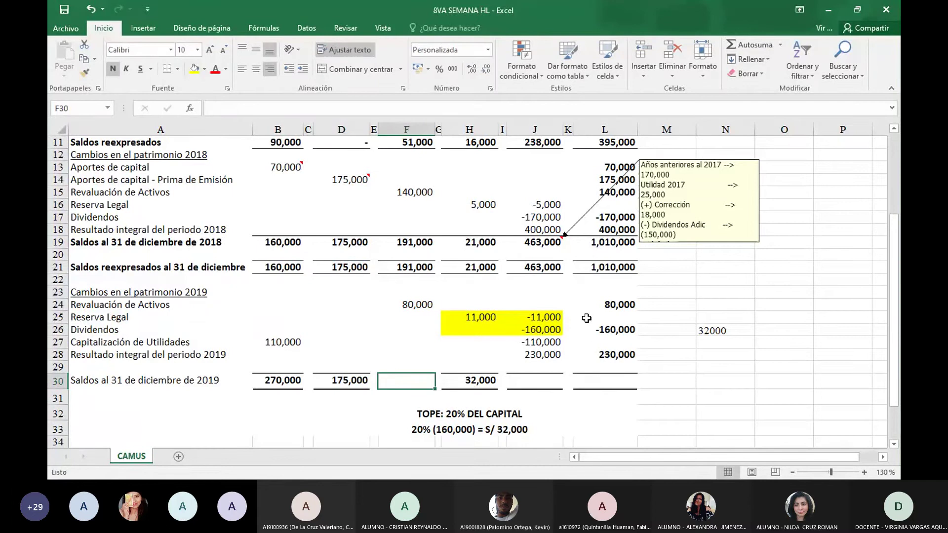
{"action": "type", "text": "="}
{"action": "key", "text": "Up"}
{"action": "key", "text": "Up"}
{"action": "key", "text": "Up"}
{"action": "key", "text": "Up"}
{"action": "key", "text": "Up"}
{"action": "key", "text": "Up"}
{"action": "key", "text": "Up"}
{"action": "key", "text": "Up"}
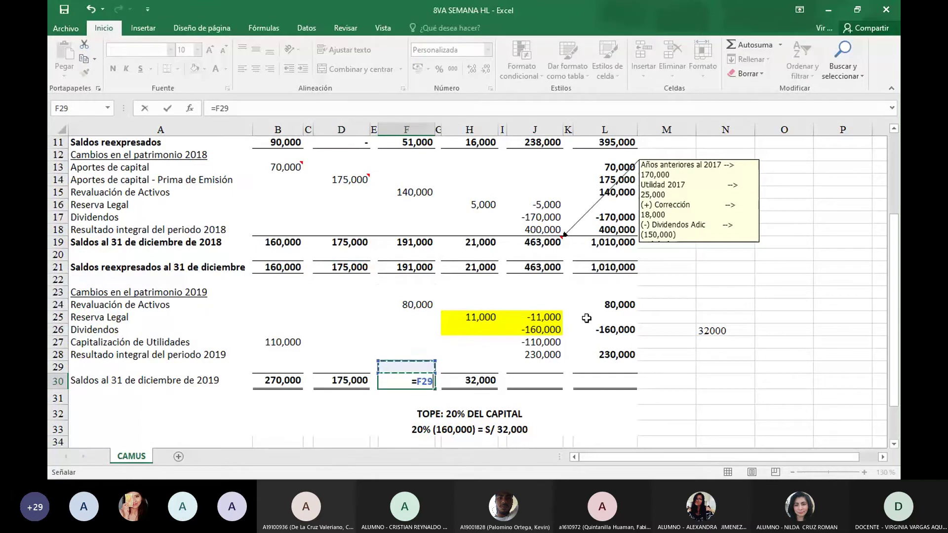
{"action": "key", "text": "Up"}
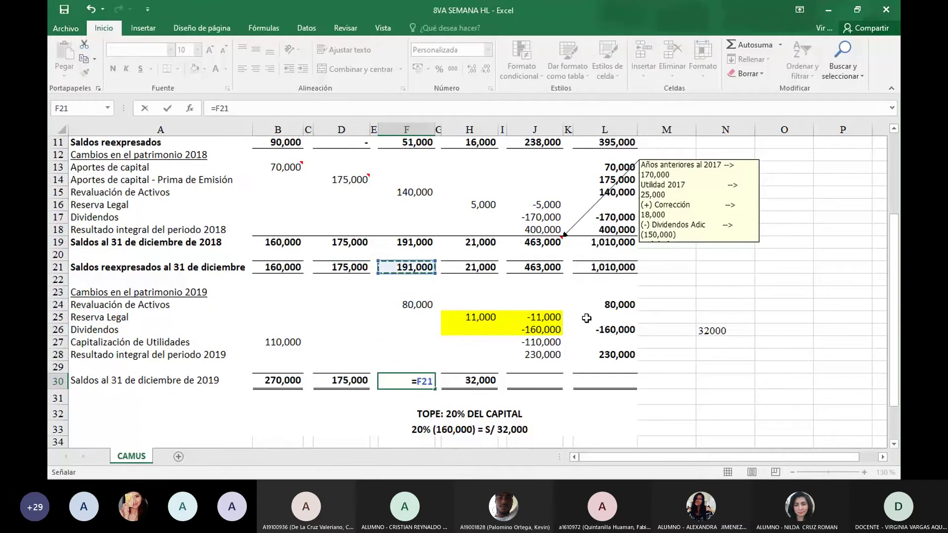
{"action": "type", "text": "+"}
{"action": "key", "text": "Up"}
{"action": "key", "text": "Up"}
{"action": "key", "text": "Up"}
{"action": "key", "text": "Up"}
{"action": "key", "text": "Up"}
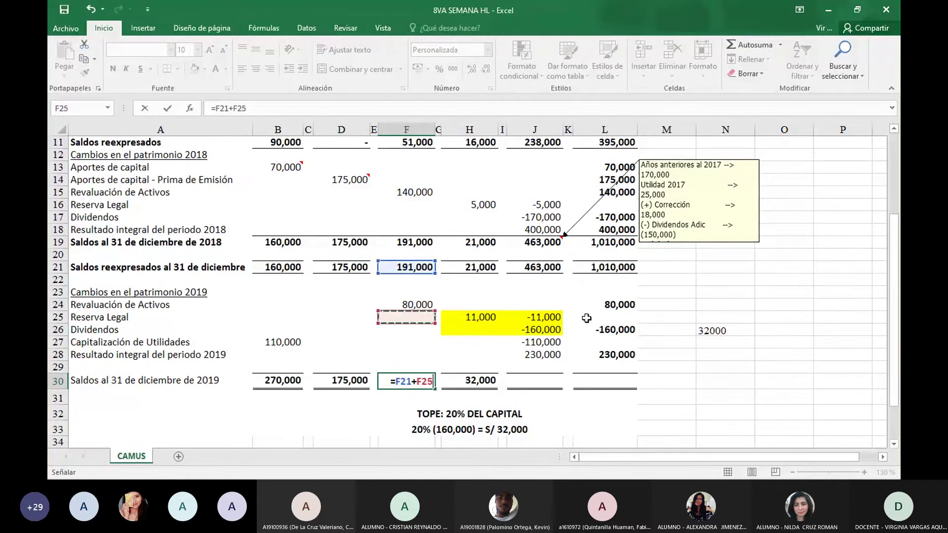
{"action": "key", "text": "Return"}
Step: Calculate the Resultados Acumulados balance at 31 December 2019 in J30 with the formula =J21+J25+J26+J27+J28
{"action": "key", "text": "Up"}
{"action": "key", "text": "Up"}
{"action": "key", "text": "Right"}
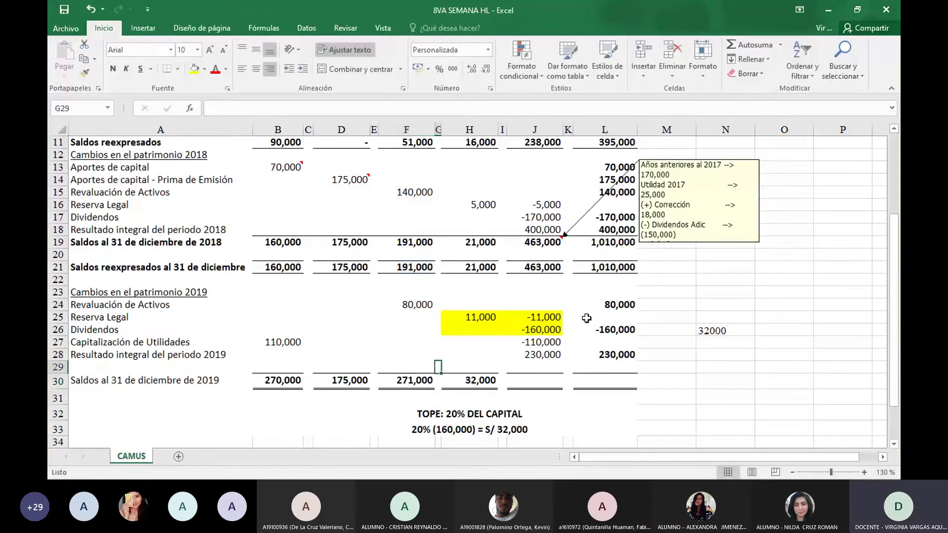
{"action": "key", "text": "Down"}
{"action": "key", "text": "Right"}
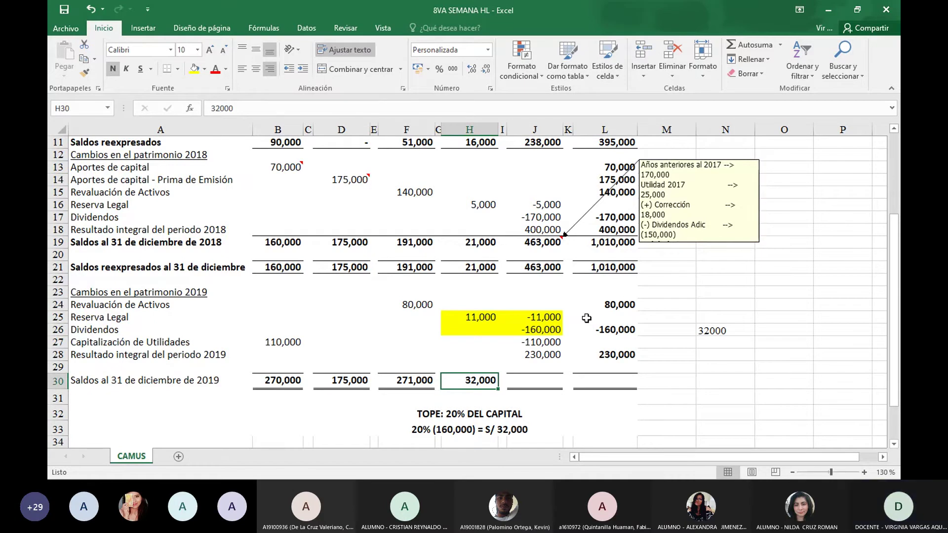
{"action": "key", "text": "Right"}
{"action": "key", "text": "Right"}
{"action": "type", "text": "="}
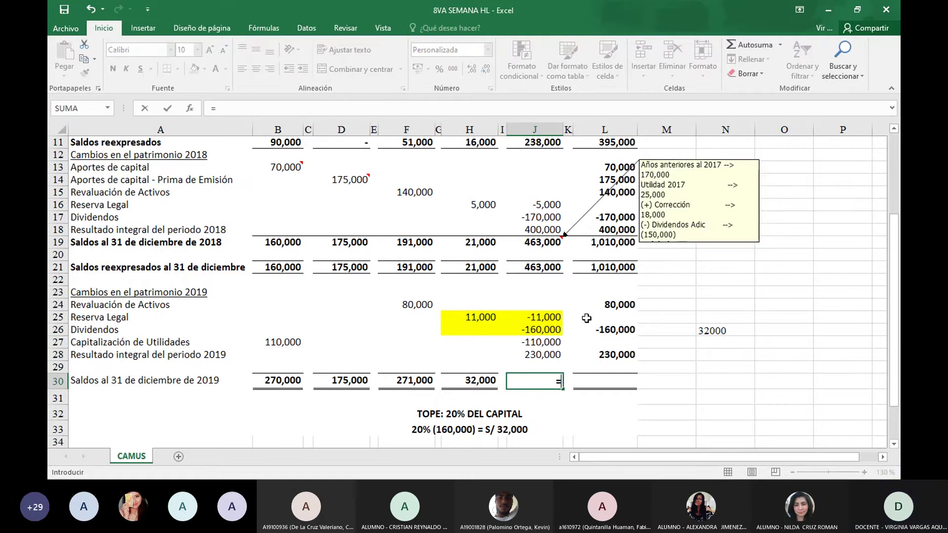
{"action": "key", "text": "Up"}
{"action": "key", "text": "Up"}
{"action": "key", "text": "Up"}
{"action": "key", "text": "Up"}
{"action": "key", "text": "Up"}
{"action": "key", "text": "Up"}
{"action": "key", "text": "Up"}
{"action": "key", "text": "Up"}
{"action": "key", "text": "Up"}
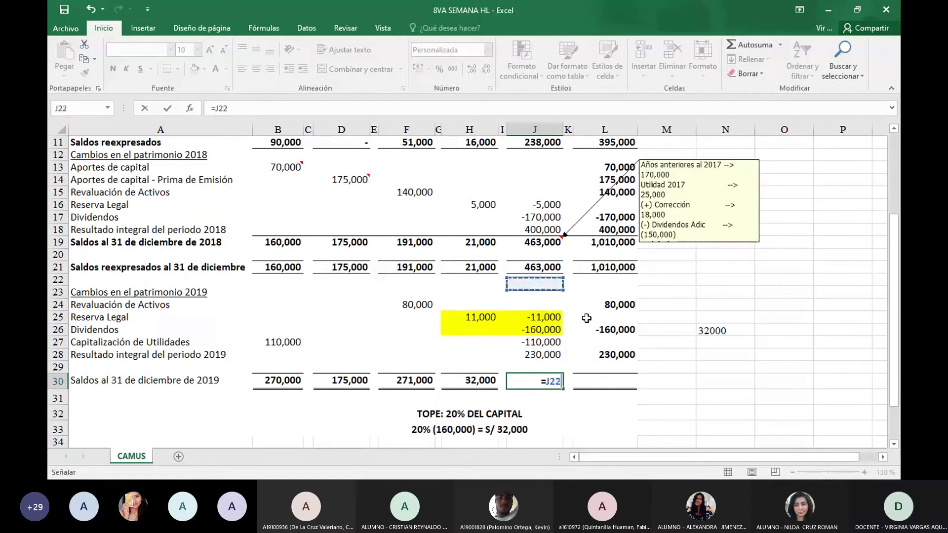
{"action": "type", "text": "+"}
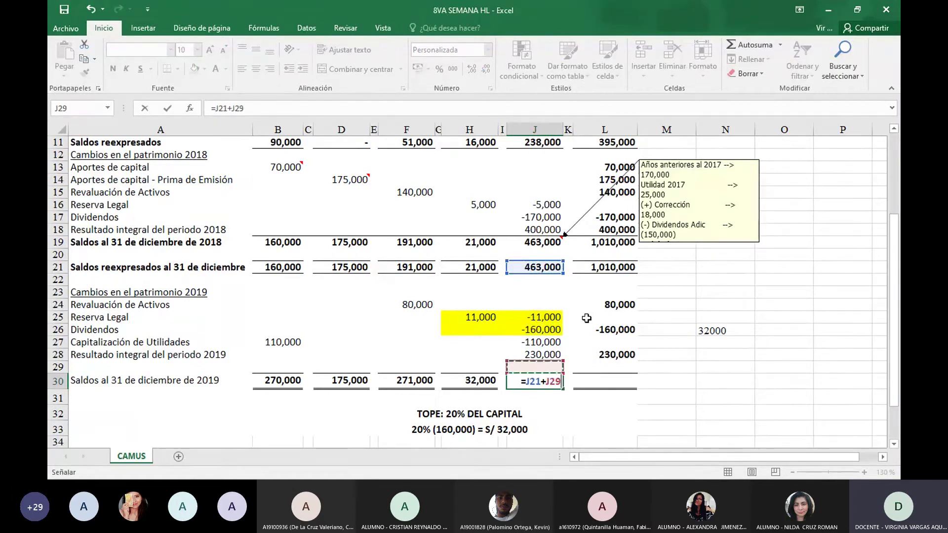
{"action": "key", "text": "Up"}
{"action": "key", "text": "Up"}
{"action": "key", "text": "Up"}
{"action": "key", "text": "Up"}
{"action": "key", "text": "Up"}
{"action": "type", "text": "+"}
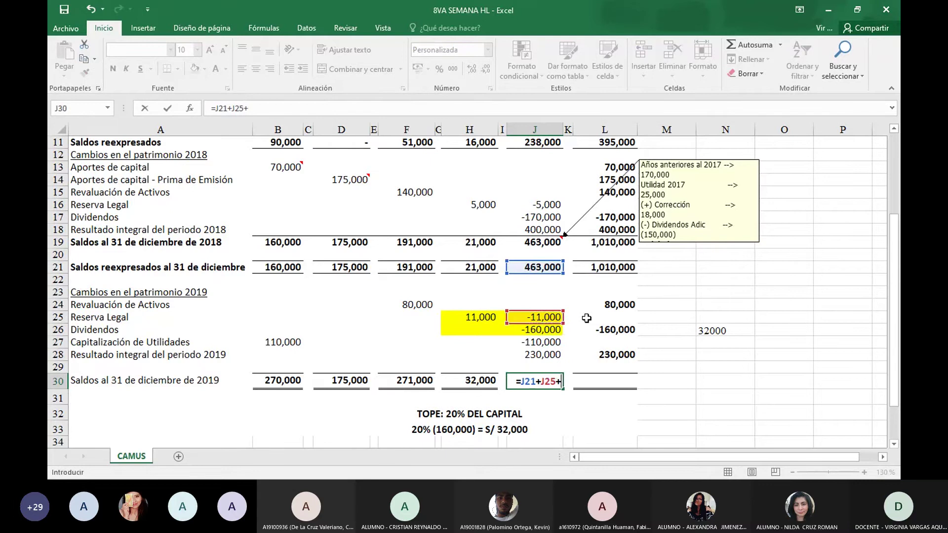
{"action": "key", "text": "Up"}
{"action": "key", "text": "Up"}
{"action": "key", "text": "Up"}
{"action": "key", "text": "Up"}
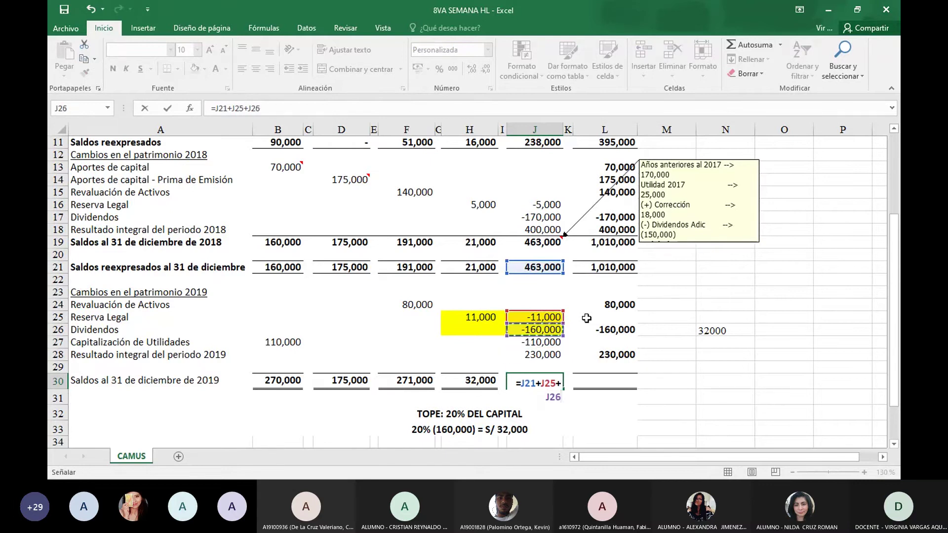
{"action": "type", "text": "+"}
{"action": "key", "text": "Up"}
{"action": "key", "text": "Up"}
{"action": "key", "text": "Up"}
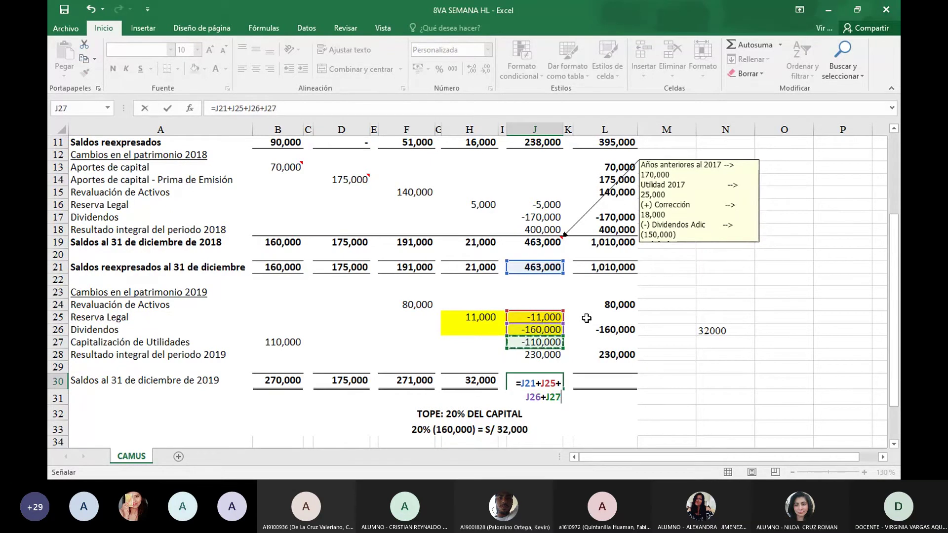
{"action": "type", "text": "+"}
{"action": "key", "text": "Up"}
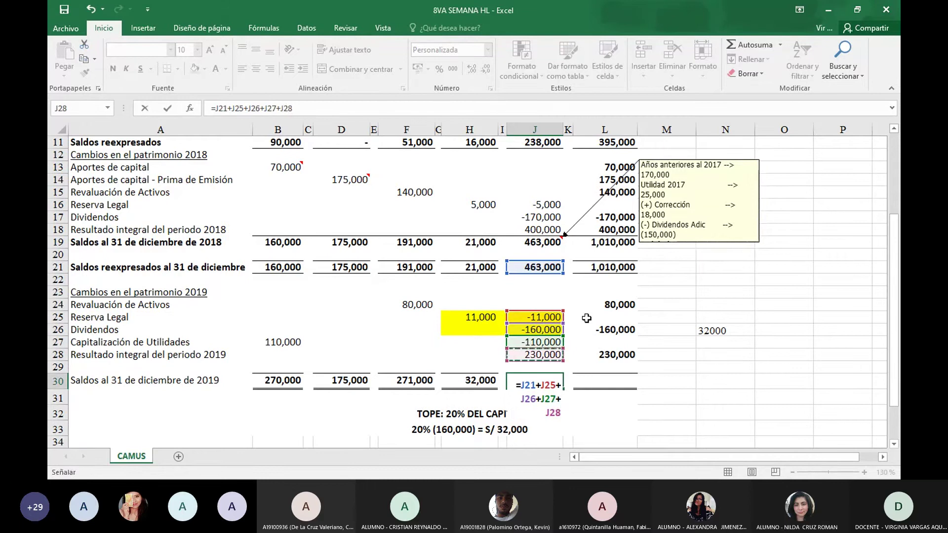
{"action": "key", "text": "Tab"}
{"action": "key", "text": "Tab"}
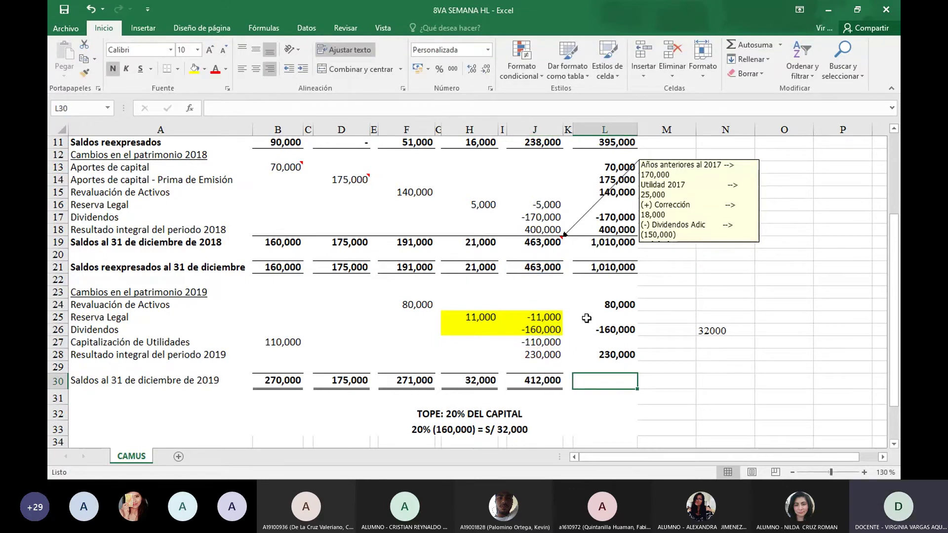
Step: Calculate the total equity at 31 December 2019 in L30 with the formula =L21+L24+L26+L28
{"action": "type", "text": "="}
{"action": "key", "text": "Up"}
{"action": "key", "text": "Up"}
{"action": "key", "text": "Up"}
{"action": "key", "text": "Up"}
{"action": "key", "text": "Up"}
{"action": "key", "text": "Up"}
{"action": "key", "text": "Up"}
{"action": "key", "text": "Up"}
{"action": "key", "text": "Up"}
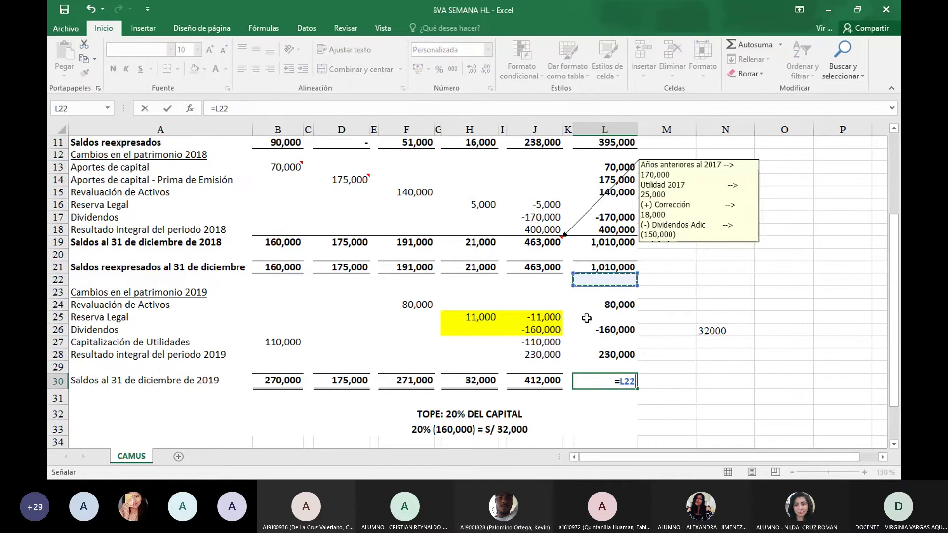
{"action": "type", "text": "+"}
{"action": "key", "text": "Up"}
{"action": "key", "text": "Up"}
{"action": "key", "text": "Up"}
{"action": "key", "text": "Up"}
{"action": "key", "text": "Up"}
{"action": "key", "text": "Up"}
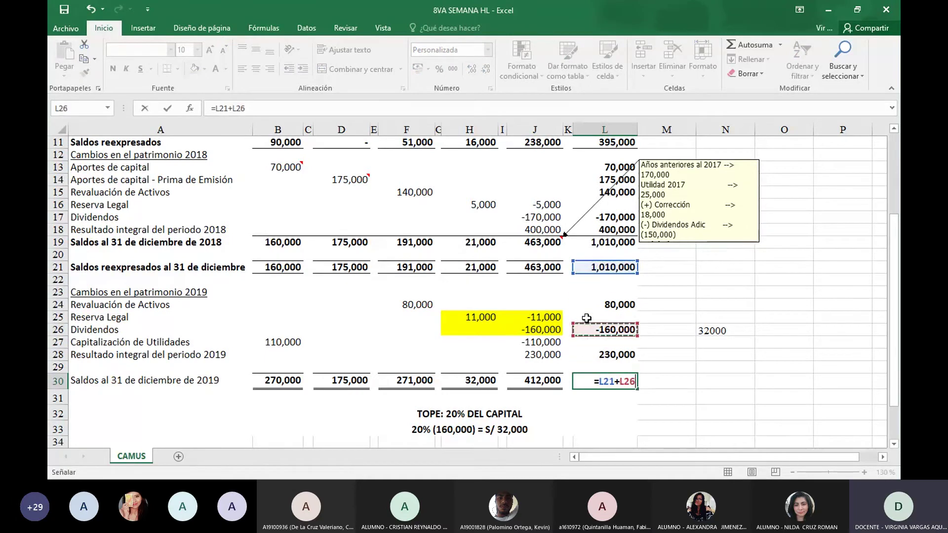
{"action": "type", "text": "+"}
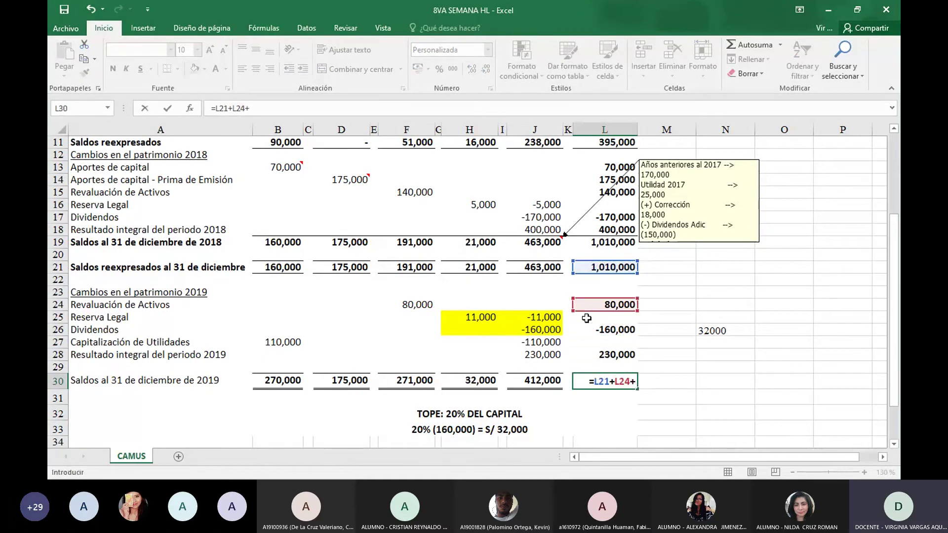
{"action": "key", "text": "Up"}
{"action": "key", "text": "Up"}
{"action": "key", "text": "Up"}
{"action": "key", "text": "Up"}
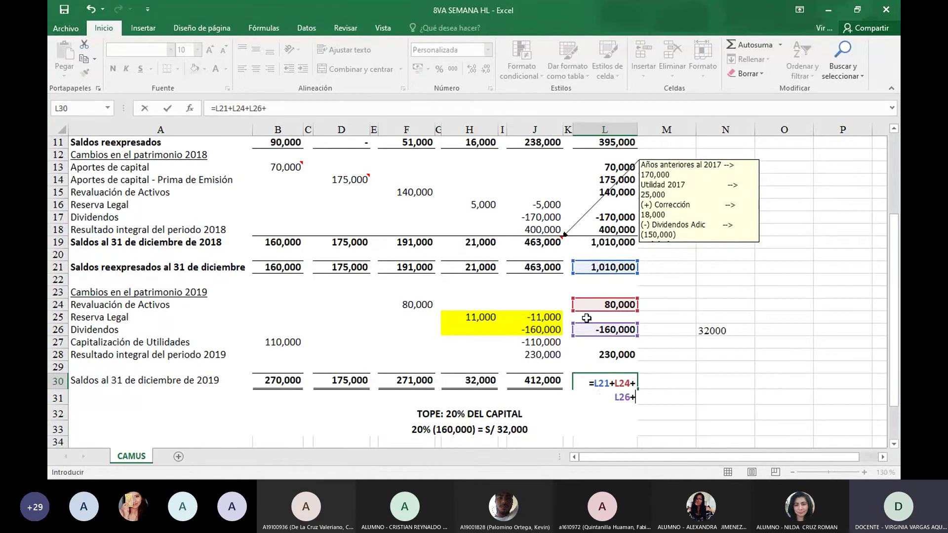
{"action": "key", "text": "Return"}
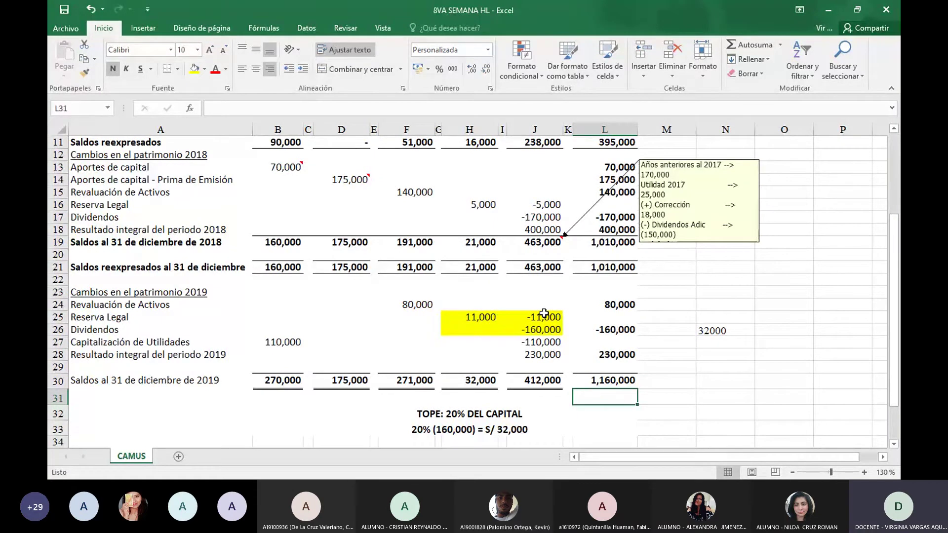
Step: Highlight the 2018 Reserva Legal amount in H16 with a yellow fill
{"action": "key", "text": "Up"}
{"action": "key", "text": "Up"}
{"action": "key", "text": "Up"}
{"action": "key", "text": "Up"}
{"action": "key", "text": "Up"}
{"action": "key", "text": "Up"}
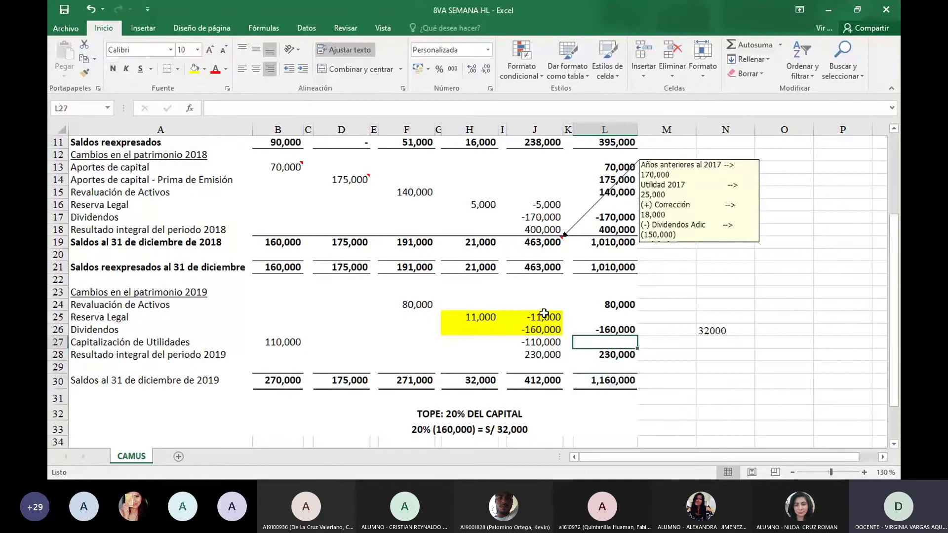
{"action": "key", "text": "Left"}
{"action": "key", "text": "Up"}
{"action": "key", "text": "Up"}
{"action": "key", "text": "Up"}
{"action": "key", "text": "Left"}
{"action": "key", "text": "Up"}
{"action": "key", "text": "Up"}
{"action": "key", "text": "Up"}
{"action": "key", "text": "Left"}
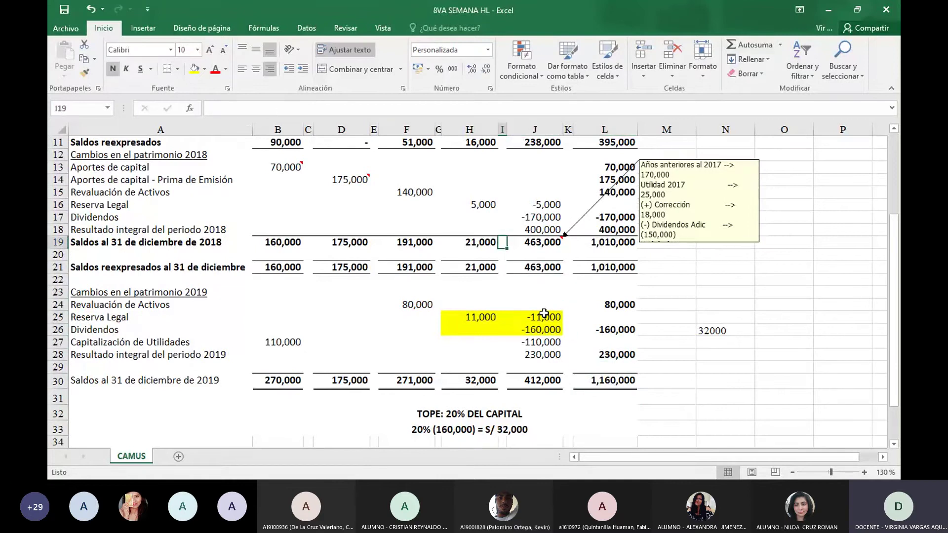
{"action": "key", "text": "Up"}
{"action": "key", "text": "Up"}
{"action": "key", "text": "Left"}
{"action": "key", "text": "Up"}
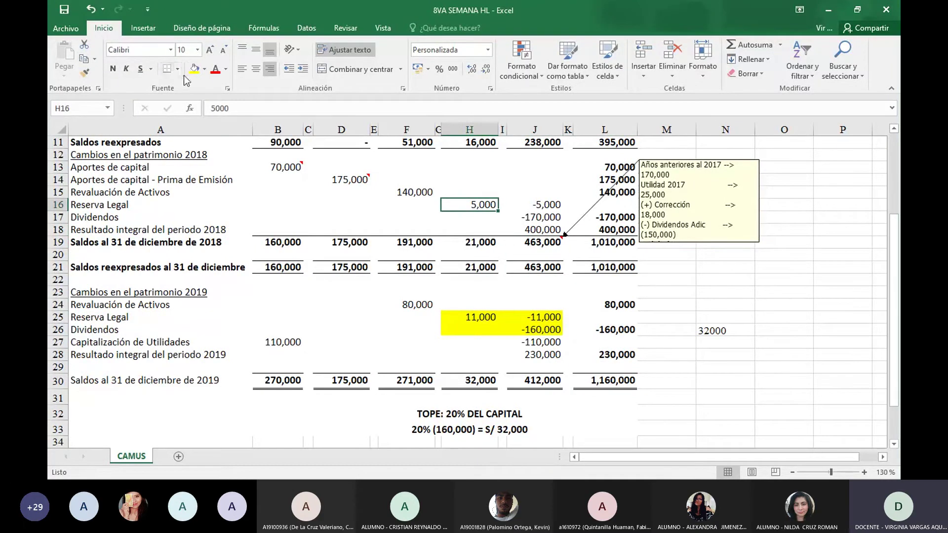
{"action": "left_click", "coordinate": [191, 74]}
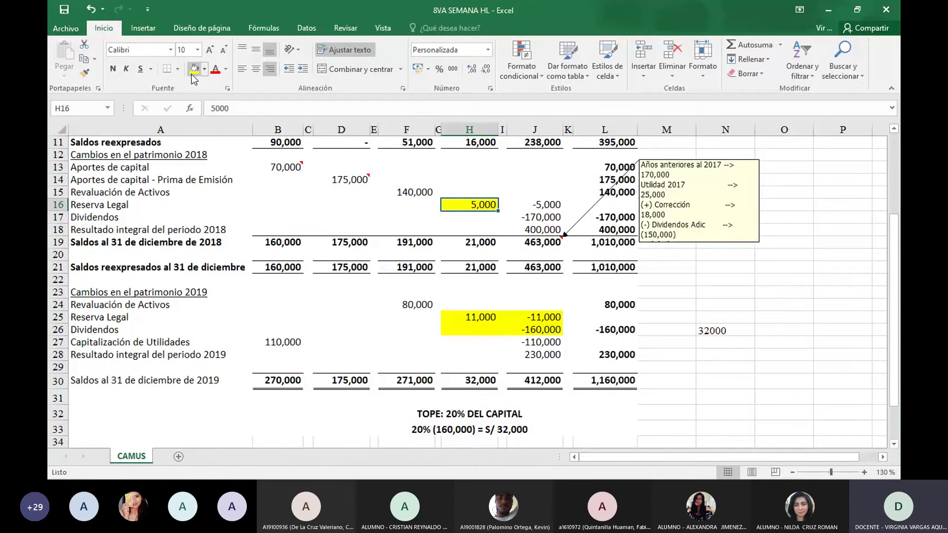
{"action": "key", "text": "Right"}
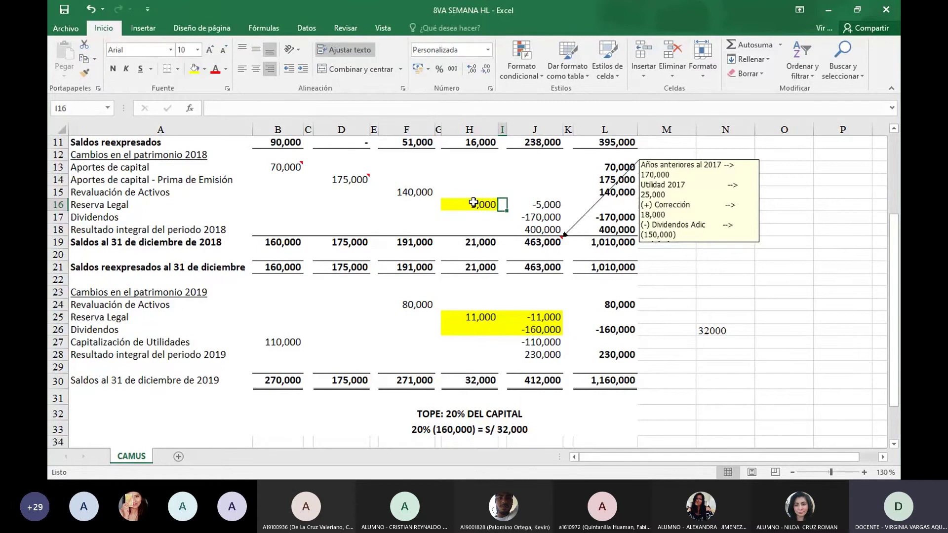
Step: Review the 20% legal reserve cap against the restated capital, the 2019 reserve allocation and the closing reserve balance
{"action": "key", "text": "Down"}
{"action": "key", "text": "Right"}
{"action": "key", "text": "Right"}
{"action": "key", "text": "Left"}
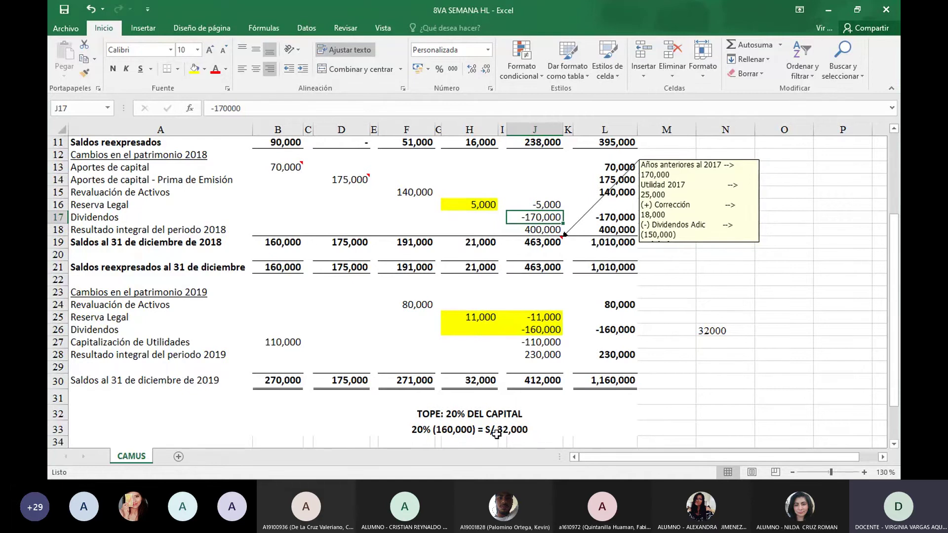
{"action": "left_click", "coordinate": [420, 430]}
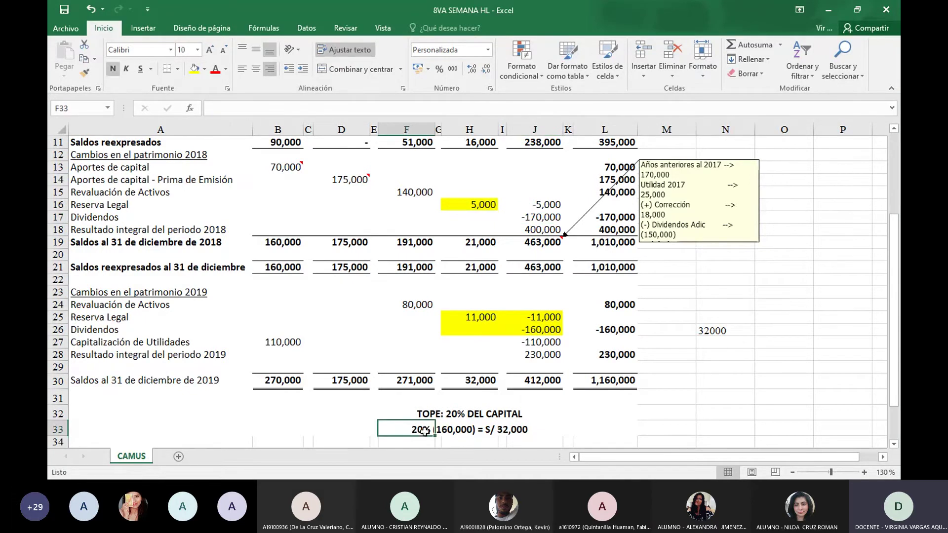
{"action": "left_click", "coordinate": [278, 269]}
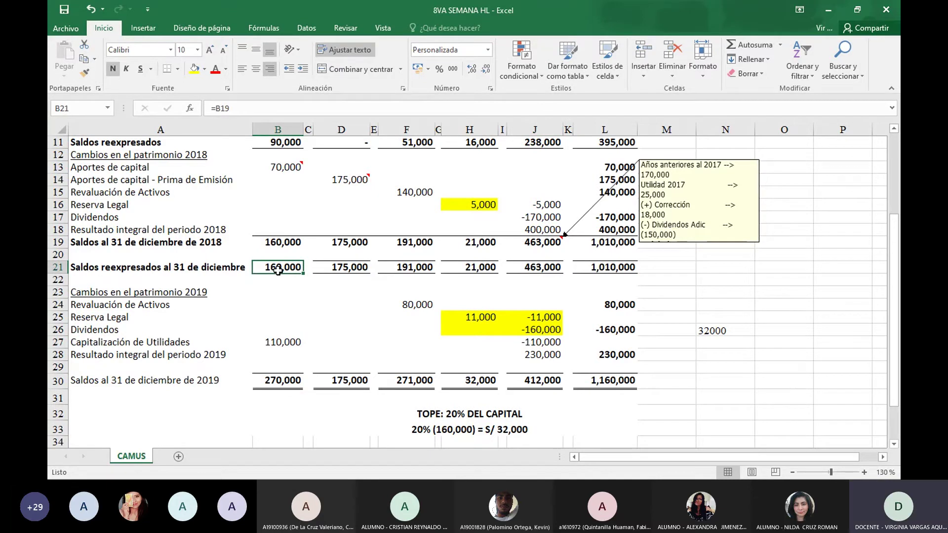
{"action": "left_click", "coordinate": [516, 431]}
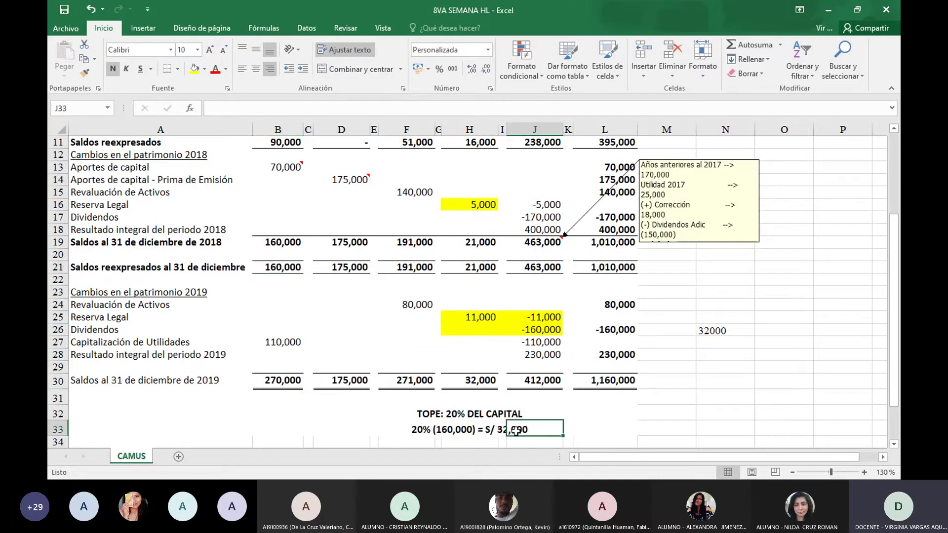
{"action": "left_click", "coordinate": [482, 378]}
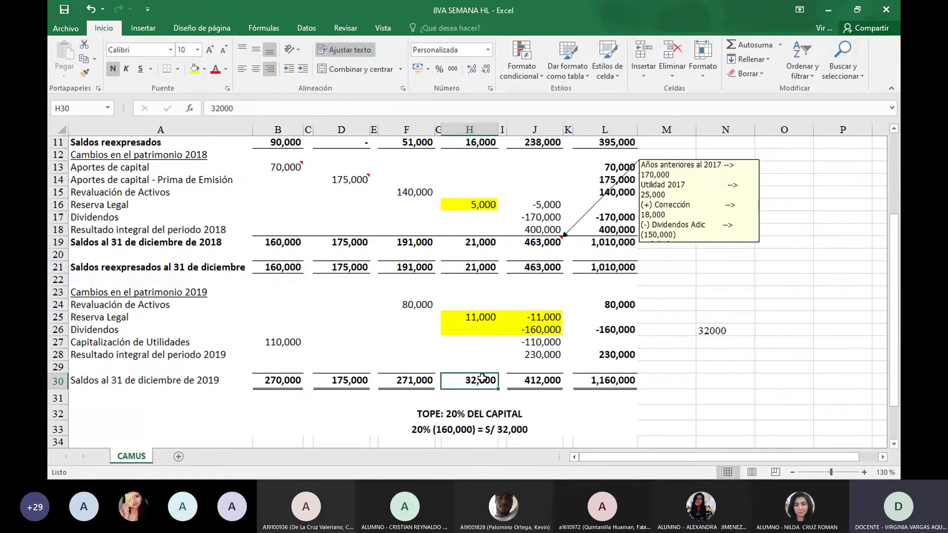
{"action": "left_click", "coordinate": [480, 320]}
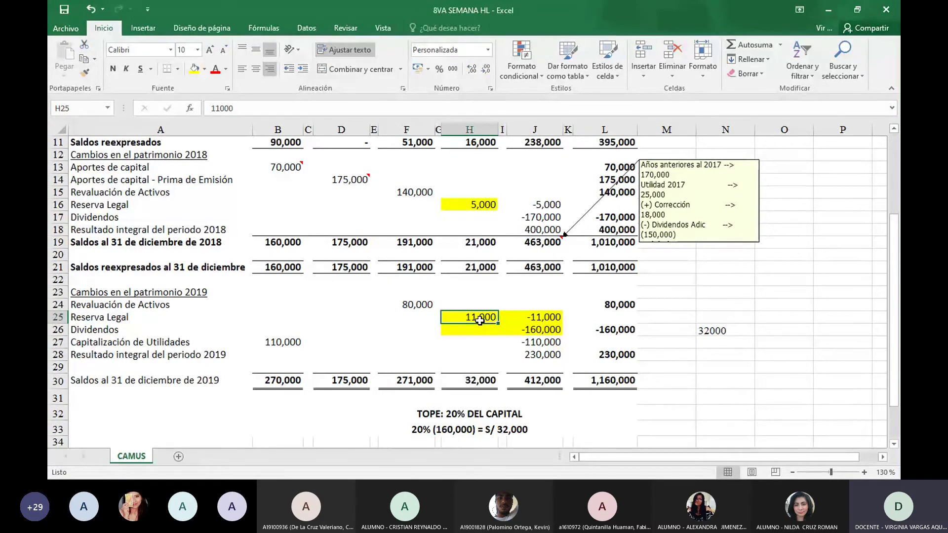
{"action": "left_click_drag", "start_coordinate": [894, 227], "coordinate": [895, 161]}
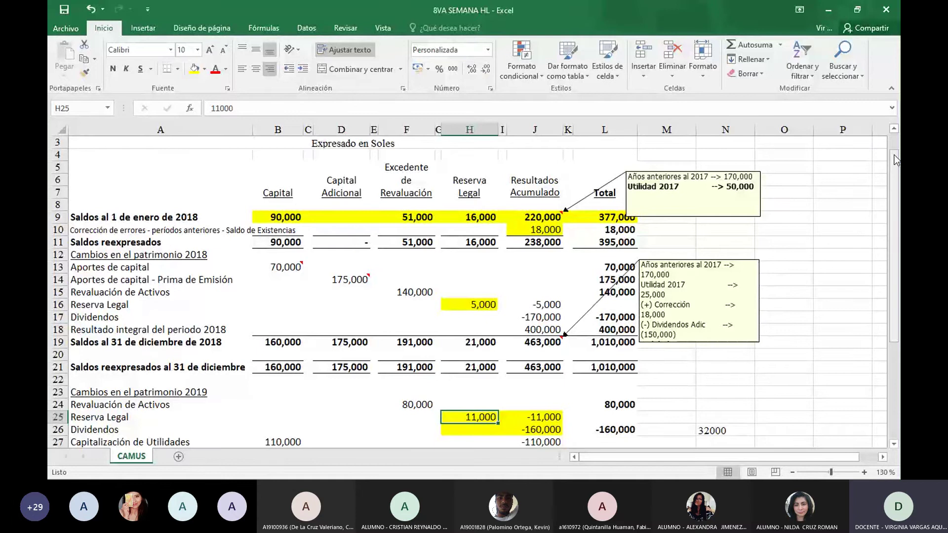
{"action": "left_click_drag", "start_coordinate": [895, 161], "coordinate": [896, 227]}
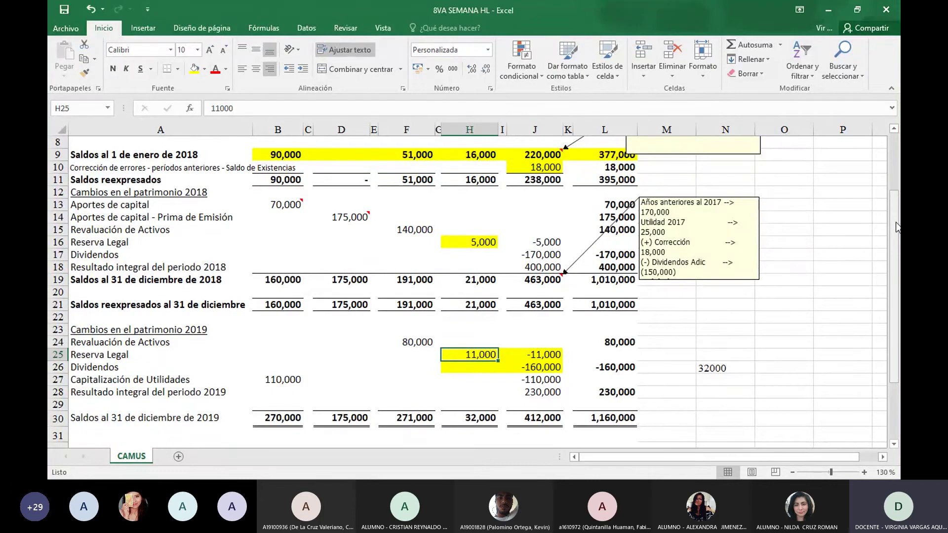
{"action": "left_click_drag", "start_coordinate": [896, 228], "coordinate": [896, 248]}
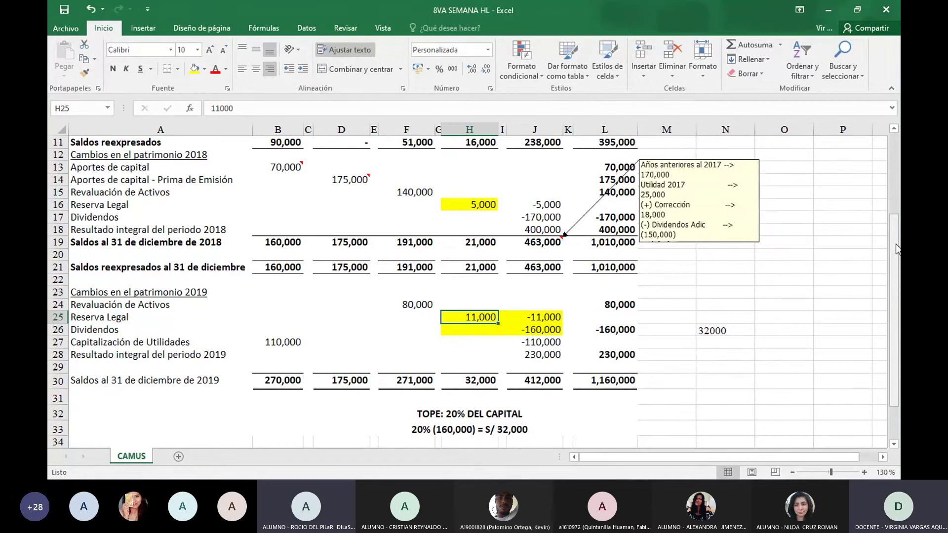
Step: Clear the auxiliary =20%*160000 calculation from N26
{"action": "left_click", "coordinate": [716, 336]}
{"action": "double_click", "coordinate": [716, 337]}
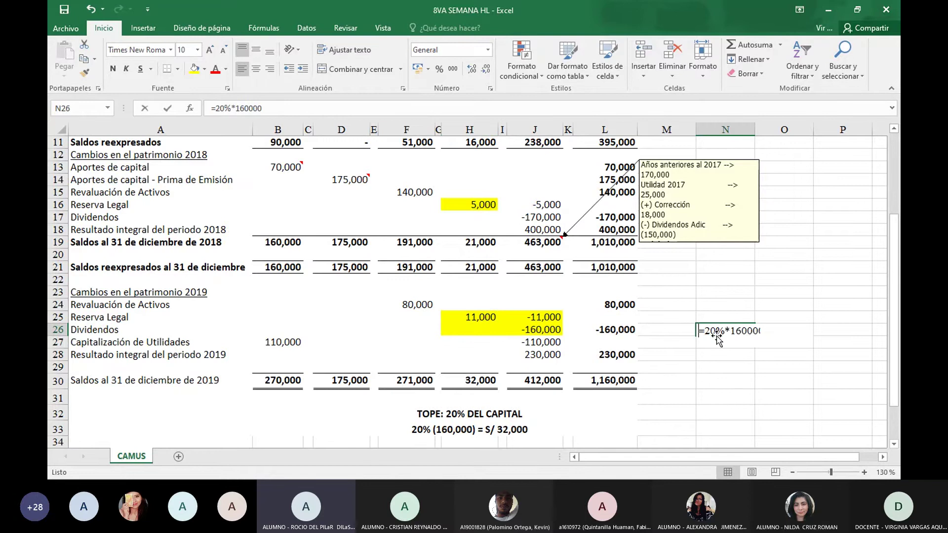
{"action": "key", "text": "BackSpace"}
{"action": "key", "text": "BackSpace"}
{"action": "key", "text": "BackSpace"}
{"action": "key", "text": "BackSpace"}
{"action": "key", "text": "BackSpace"}
{"action": "key", "text": "BackSpace"}
{"action": "key", "text": "BackSpace"}
{"action": "key", "text": "BackSpace"}
{"action": "key", "text": "BackSpace"}
{"action": "key", "text": "BackSpace"}
{"action": "key", "text": "BackSpace"}
{"action": "key", "text": "shift+Tab"}
{"action": "key", "text": "Down"}
{"action": "key", "text": "Down"}
{"action": "key", "text": "Down"}
{"action": "key", "text": "Down"}
{"action": "key", "text": "Down"}
{"action": "key", "text": "Down"}
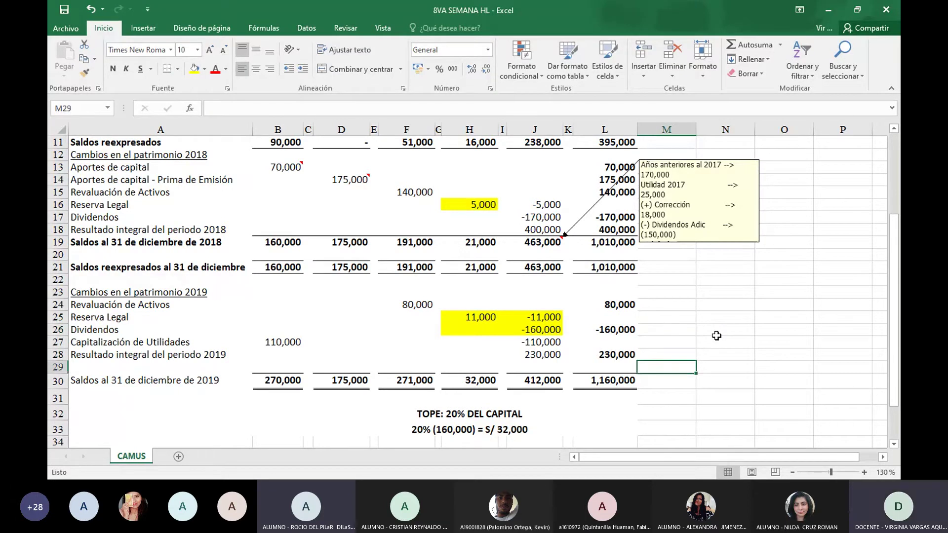
Step: Examine the note below the statement on the cap of 20% of capital
{"action": "key", "text": "Left"}
{"action": "key", "text": "Left"}
{"action": "key", "text": "Left"}
{"action": "key", "text": "Left"}
{"action": "key", "text": "Left"}
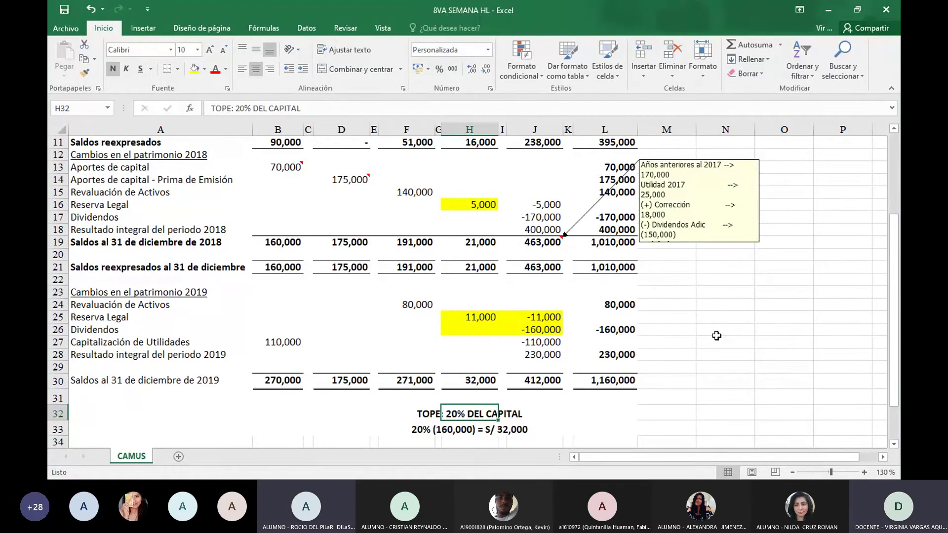
Step: Check the restated Resultados Acumulados balance in J21 against the sum of the selected range J11:J18
{"action": "left_click", "coordinate": [546, 269]}
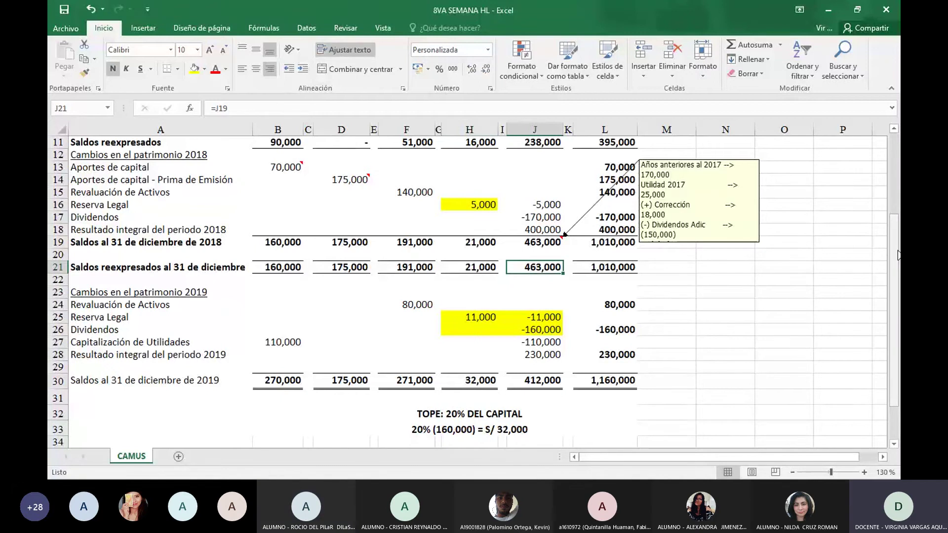
{"action": "left_click_drag", "start_coordinate": [898, 252], "coordinate": [898, 216]}
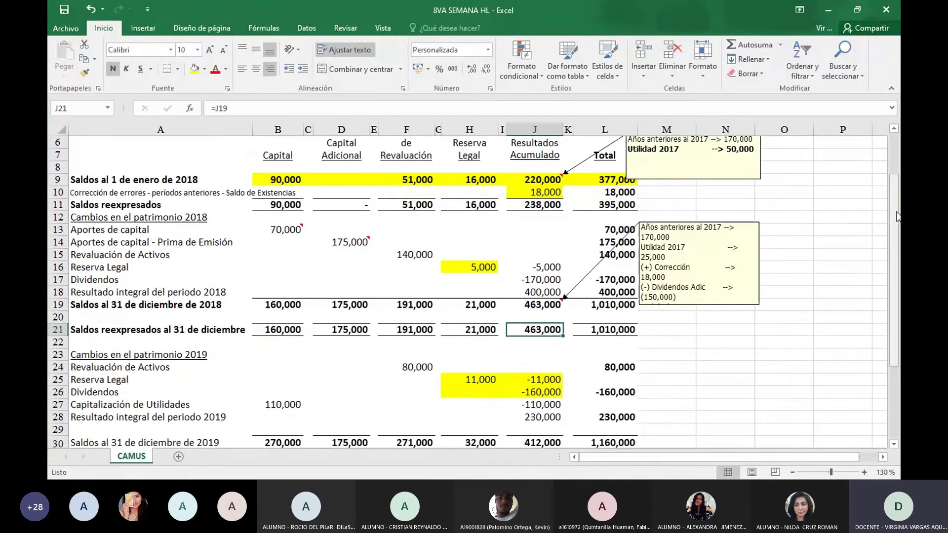
{"action": "left_click", "coordinate": [544, 208]}
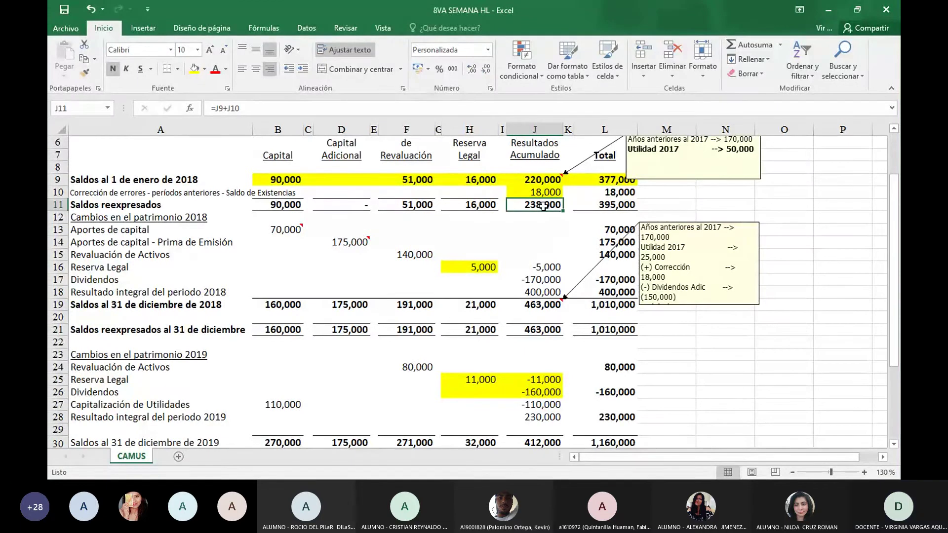
{"action": "key", "text": "shift+Down"}
{"action": "key", "text": "shift+Down"}
{"action": "key", "text": "shift+Down"}
{"action": "key", "text": "shift+Down"}
{"action": "key", "text": "shift+Down"}
{"action": "key", "text": "shift+Down"}
{"action": "key", "text": "shift+Down"}
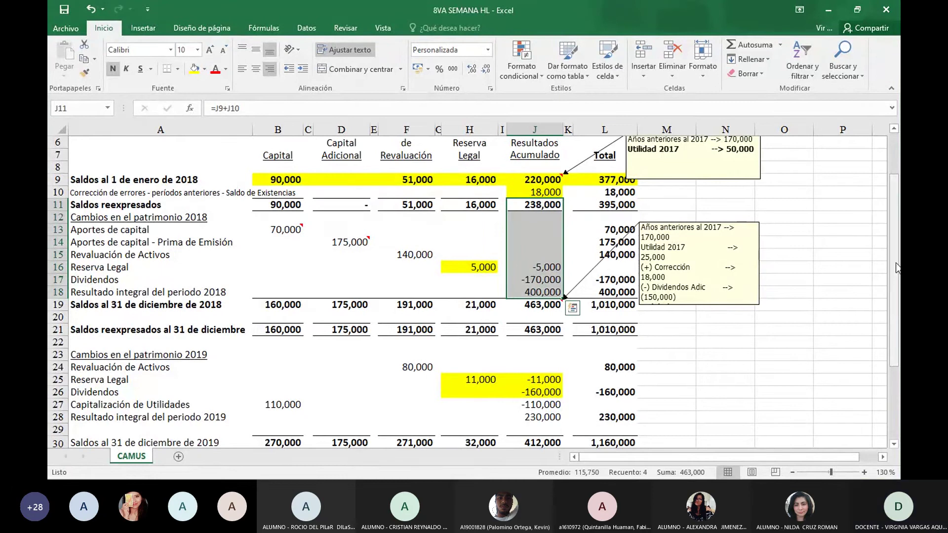
Step: Review the 2019 equity changes for dividends, Capitalización de Utilidades and Revaluación de Activos, comparing them with the 2018 section
{"action": "scroll", "coordinate": [864, 263], "scroll_direction": "down", "scroll_amount": 3}
{"action": "left_click", "coordinate": [607, 291]}
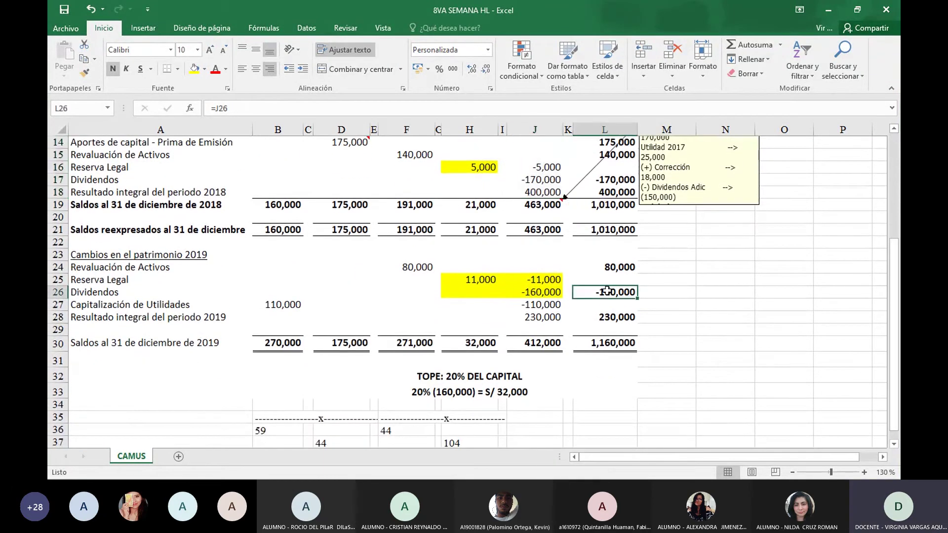
{"action": "left_click", "coordinate": [691, 371]}
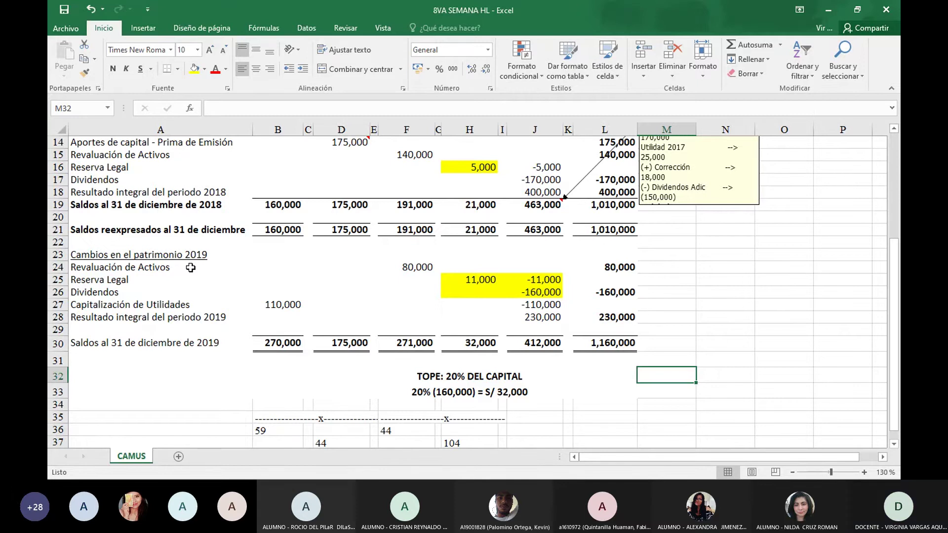
{"action": "left_click", "coordinate": [274, 306]}
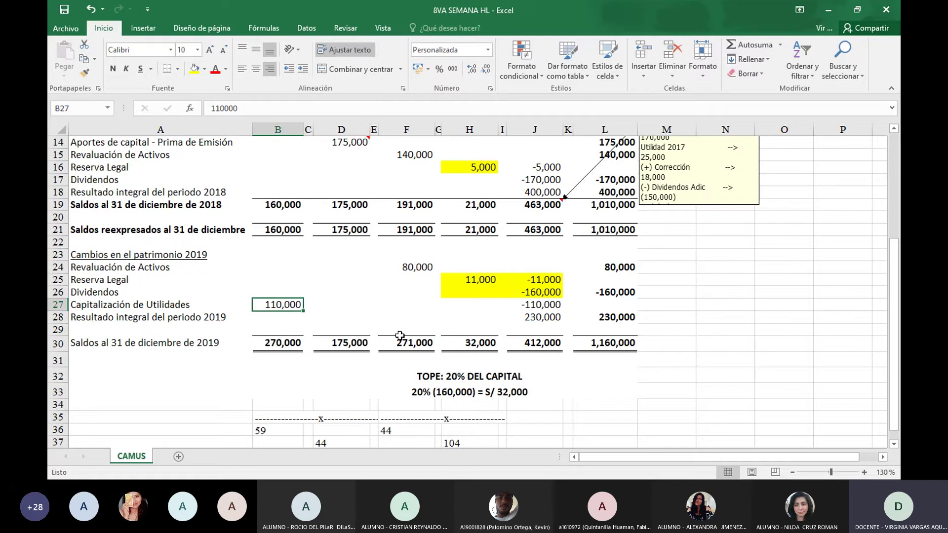
{"action": "left_click", "coordinate": [414, 266]}
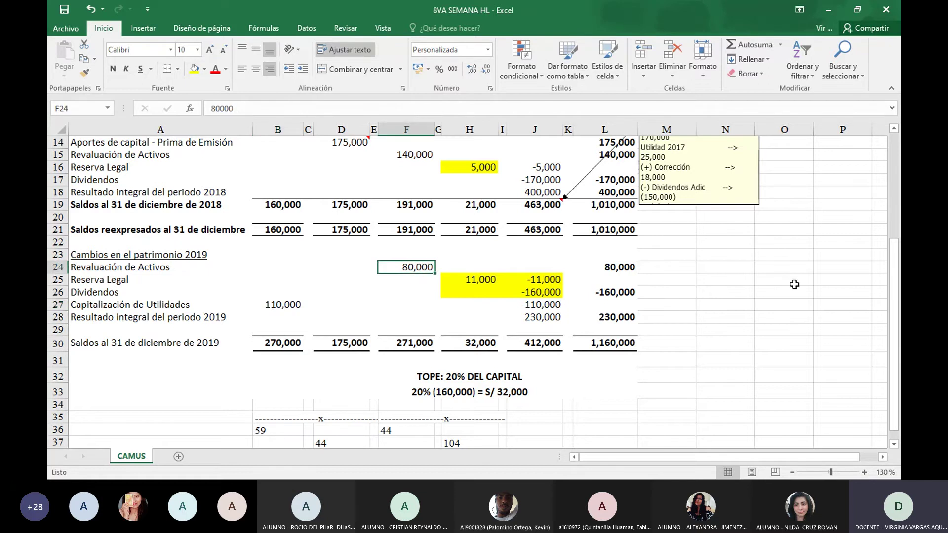
{"action": "left_click_drag", "start_coordinate": [898, 262], "coordinate": [894, 157]}
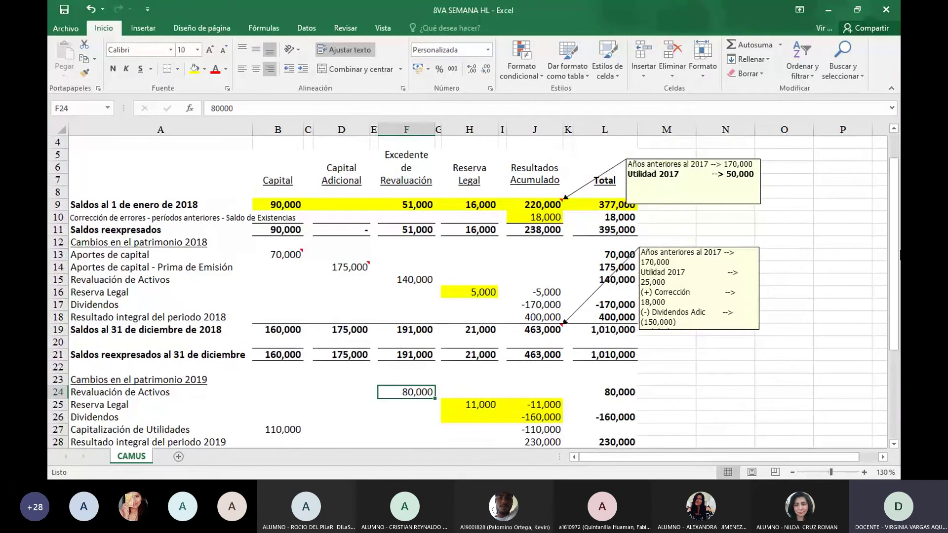
{"action": "left_click_drag", "start_coordinate": [898, 247], "coordinate": [899, 301]}
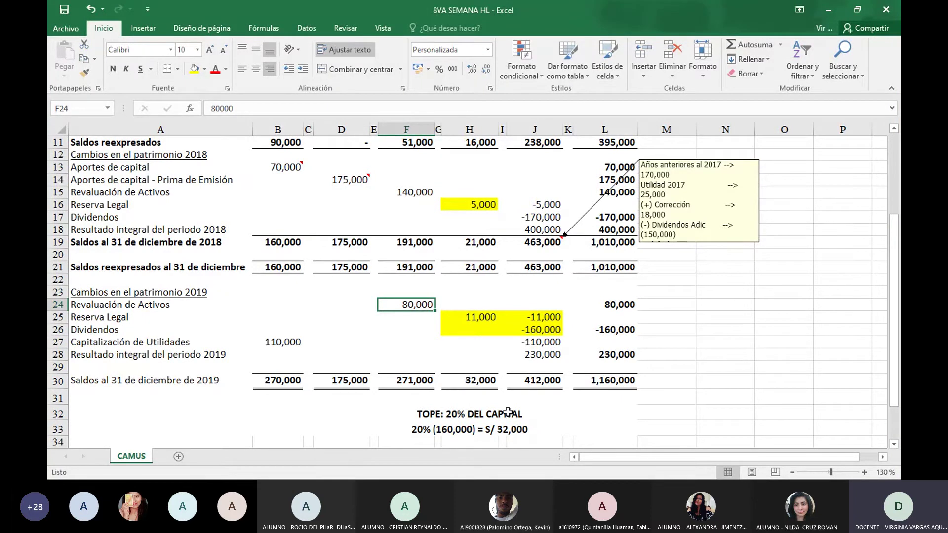
Step: Examine the closing 2019 Reserva Legal balance and the 2019 allocation taken from Resultados Acumulados
{"action": "left_click", "coordinate": [480, 382]}
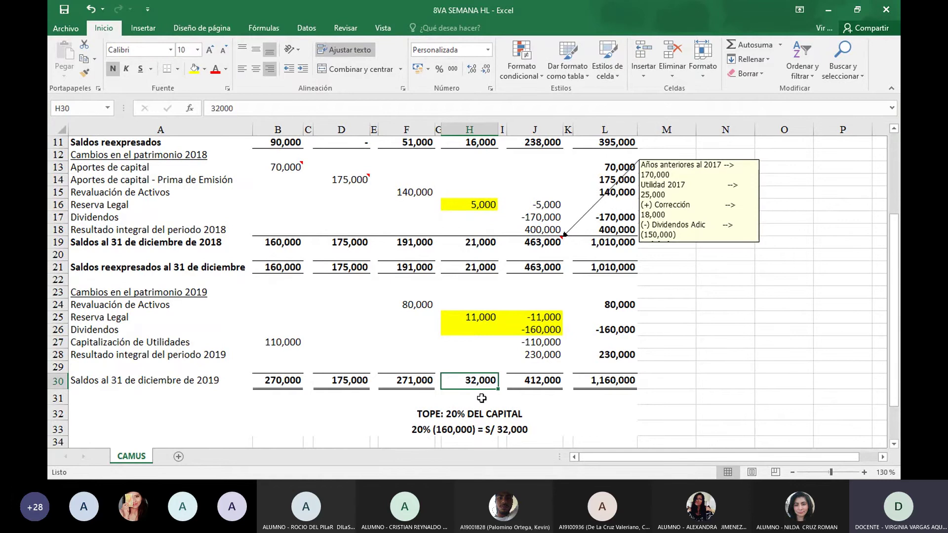
{"action": "left_click", "coordinate": [480, 318]}
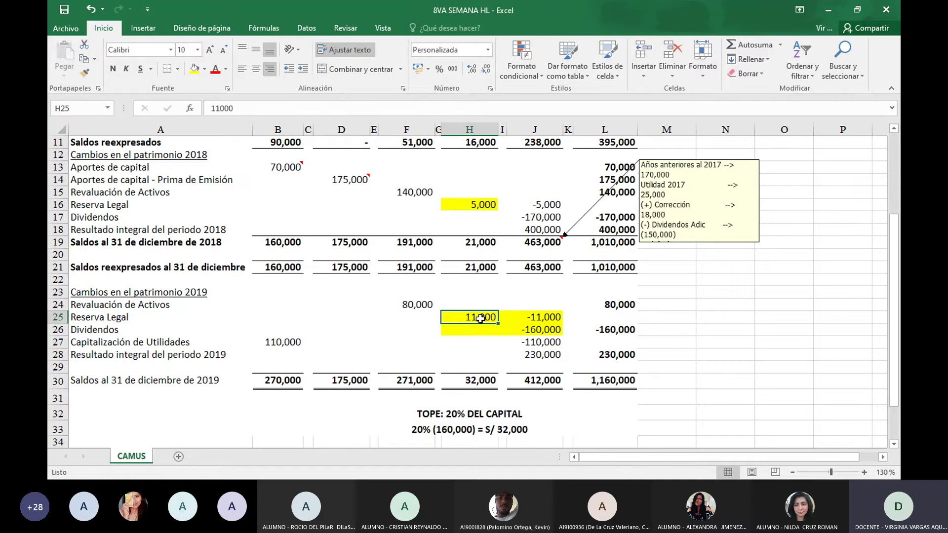
{"action": "key", "text": "Right"}
{"action": "key", "text": "Right"}
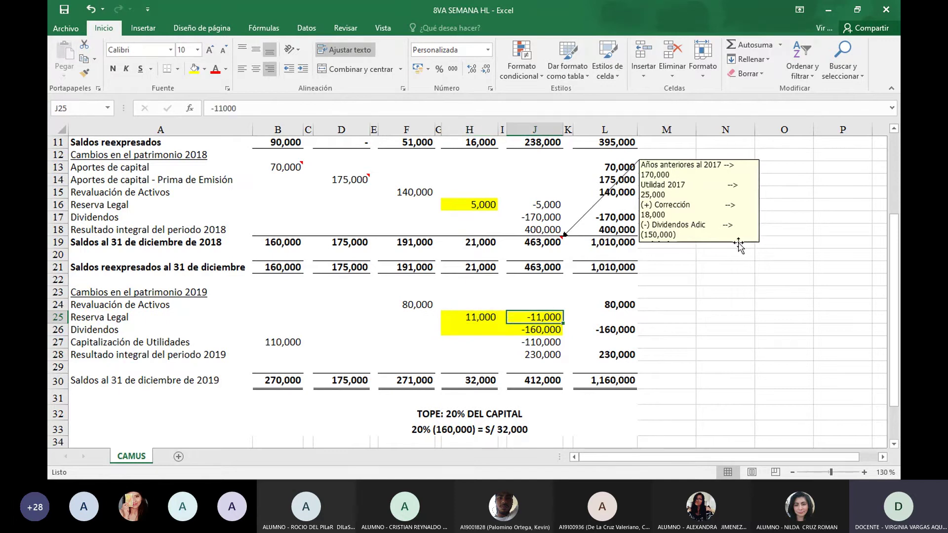
Step: Examine the 2019 dividends, profit capitalization and period result under Resultados Acumulados, and the closing balance formula in J30
{"action": "mouse_move", "coordinate": [899, 251]}
{"action": "left_mouse_down"}
{"action": "mouse_move", "coordinate": [898, 233]}
{"action": "mouse_move", "coordinate": [896, 245]}
{"action": "left_mouse_up"}
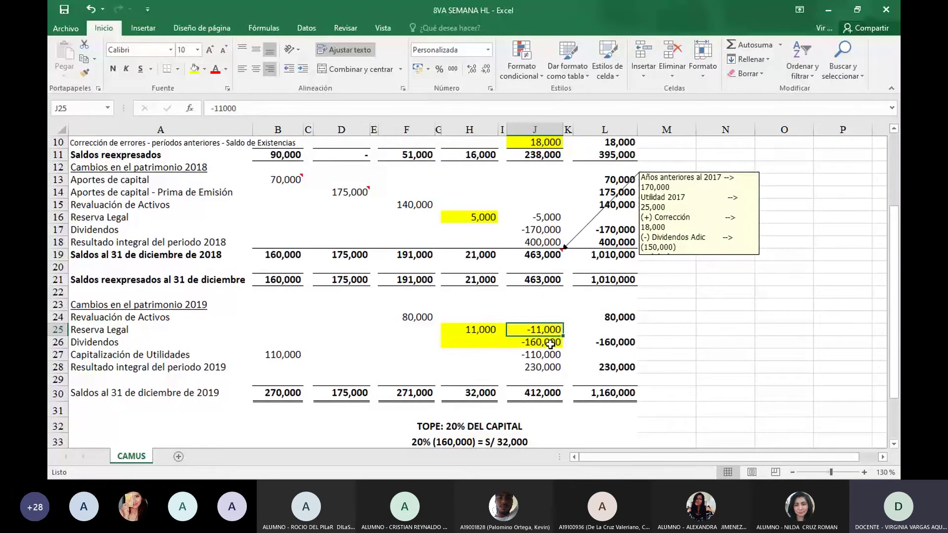
{"action": "left_click", "coordinate": [550, 344]}
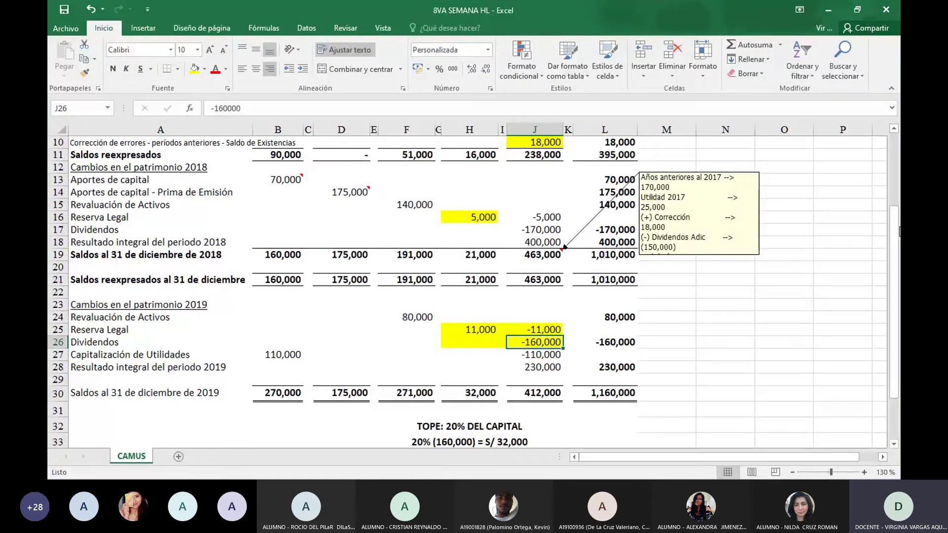
{"action": "mouse_move", "coordinate": [896, 231]}
{"action": "left_mouse_down"}
{"action": "mouse_move", "coordinate": [898, 154]}
{"action": "mouse_move", "coordinate": [894, 229]}
{"action": "left_mouse_up"}
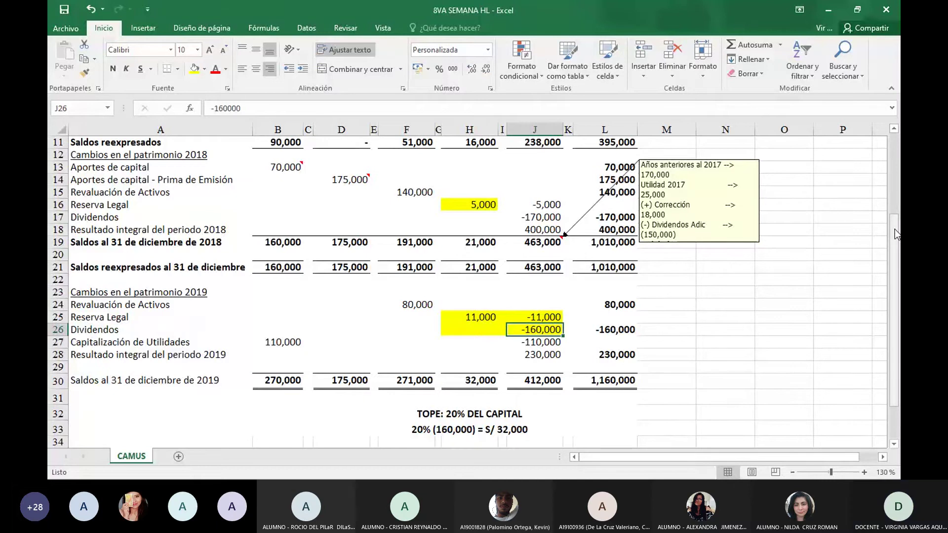
{"action": "key", "text": "Down"}
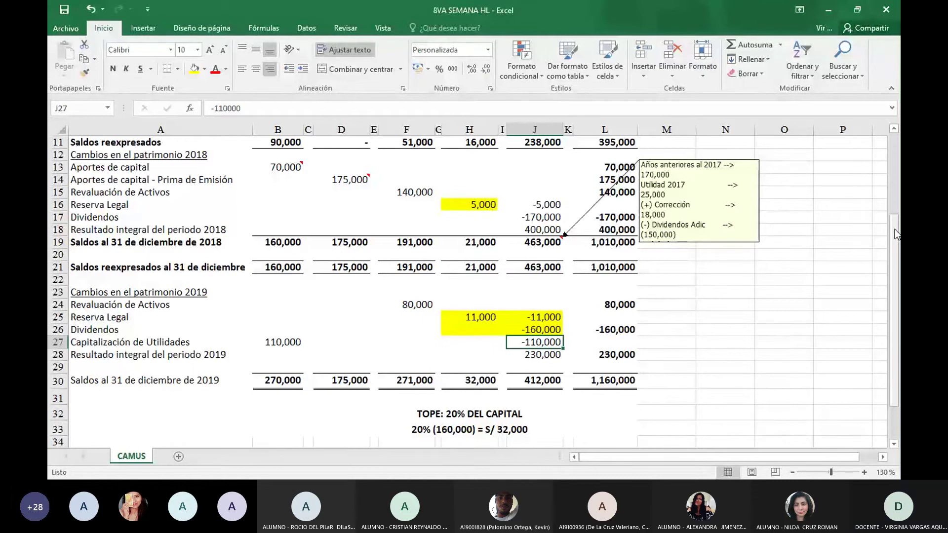
{"action": "key", "text": "Down"}
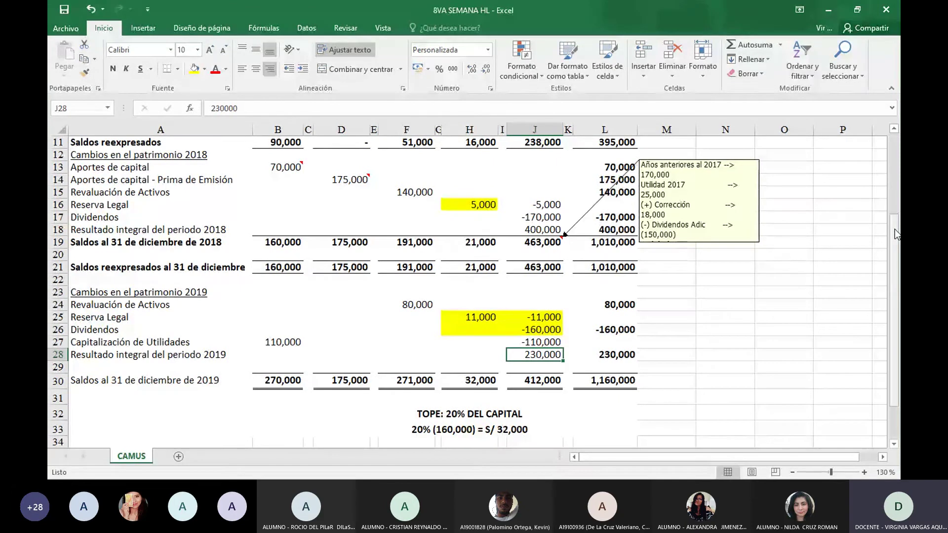
{"action": "left_click_drag", "start_coordinate": [895, 229], "coordinate": [893, 260]}
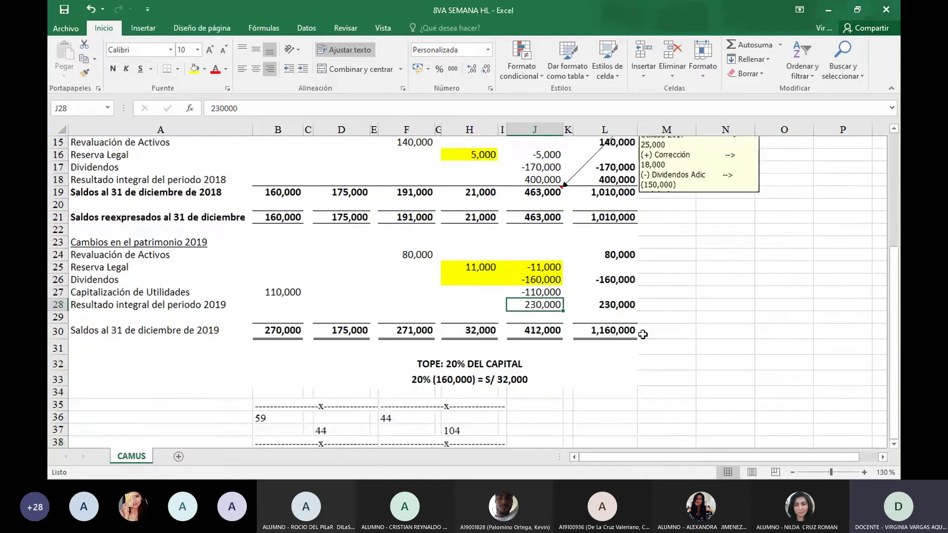
{"action": "left_click", "coordinate": [555, 332]}
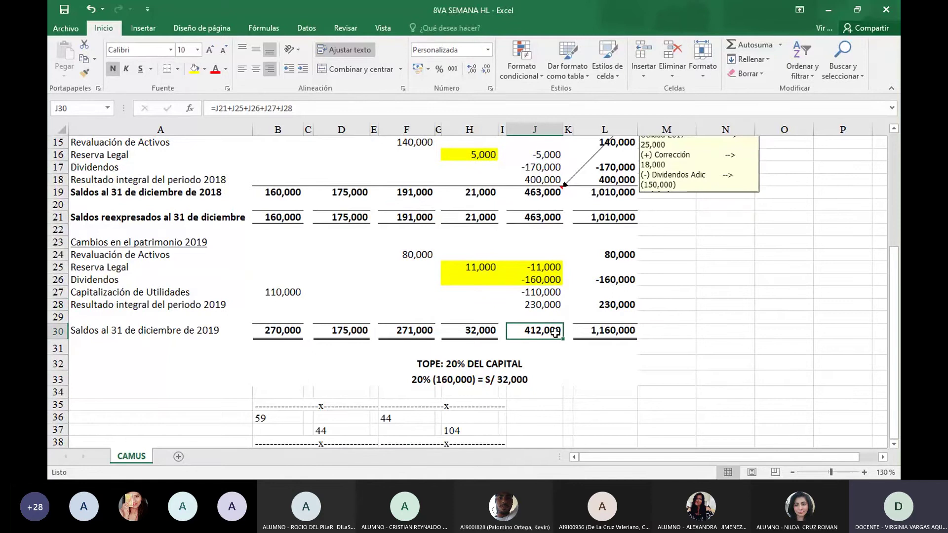
Step: Trace the restated Resultados Acumulados balance in J21 and recheck the 2019 Reserva Legal allocation against its closing balance
{"action": "left_click", "coordinate": [542, 214]}
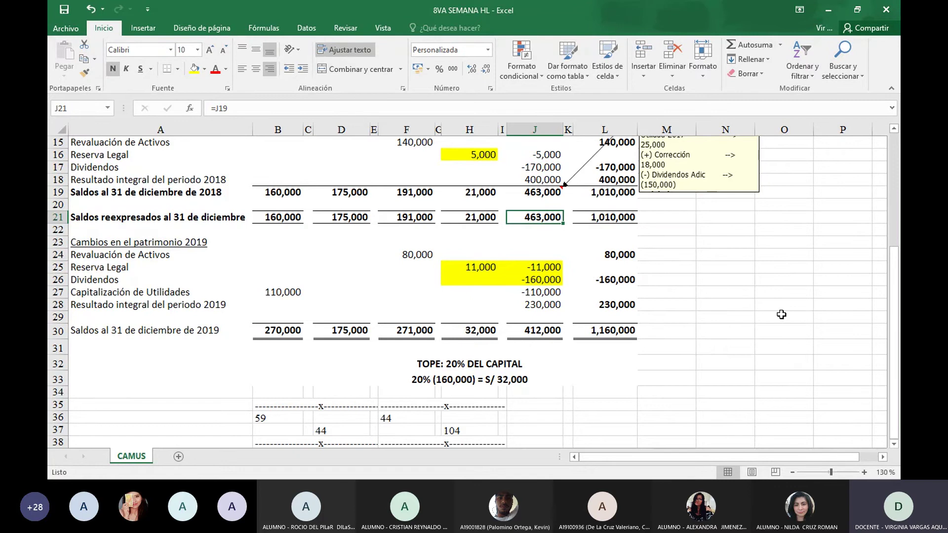
{"action": "left_click_drag", "start_coordinate": [890, 271], "coordinate": [887, 200]}
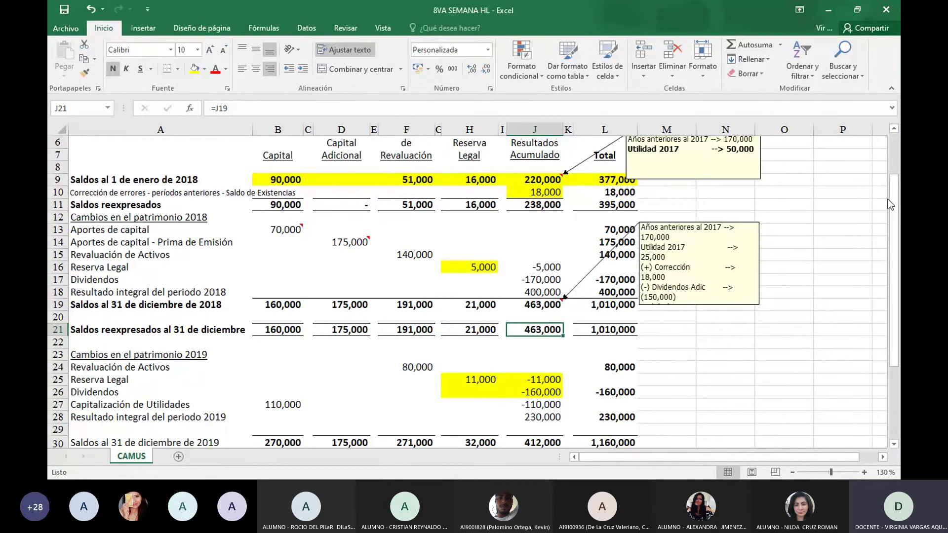
{"action": "left_click_drag", "start_coordinate": [891, 204], "coordinate": [893, 279]}
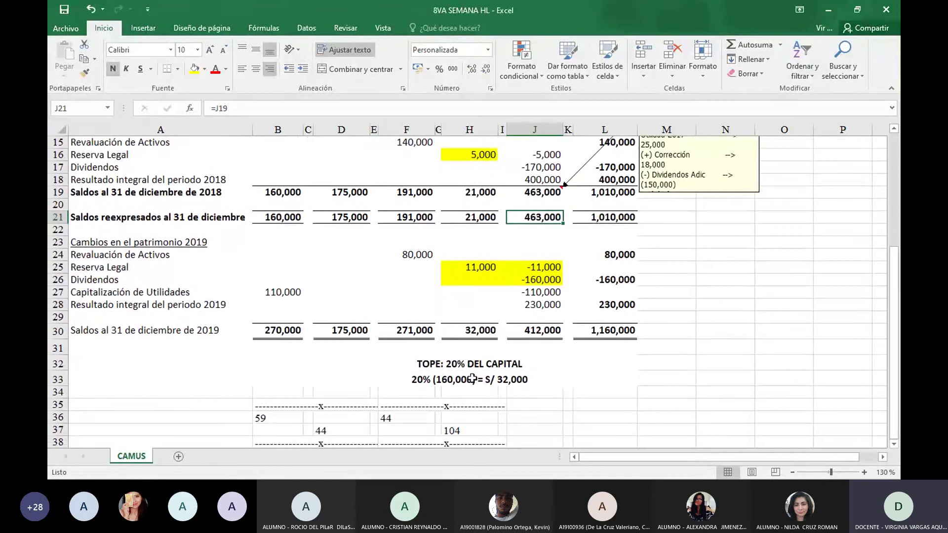
{"action": "left_click_drag", "start_coordinate": [894, 346], "coordinate": [894, 328]}
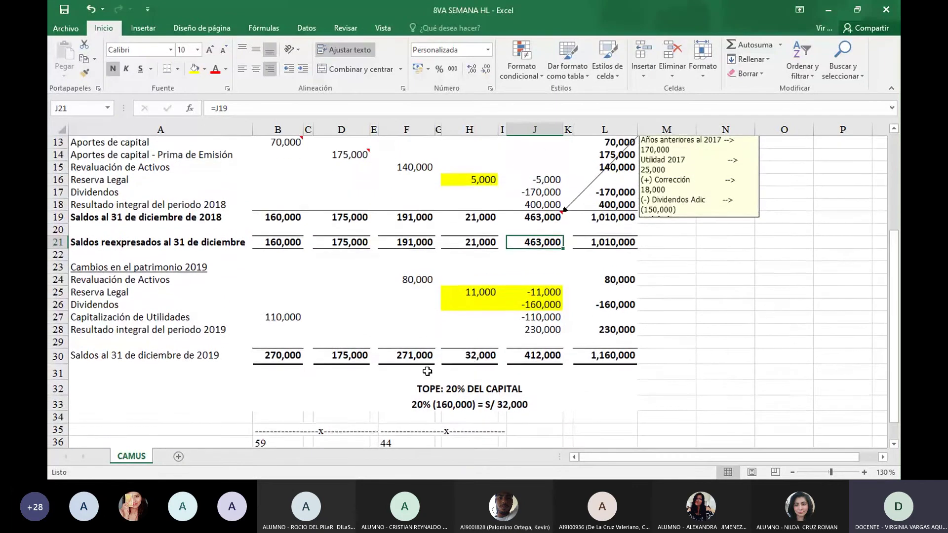
{"action": "left_click", "coordinate": [482, 355]}
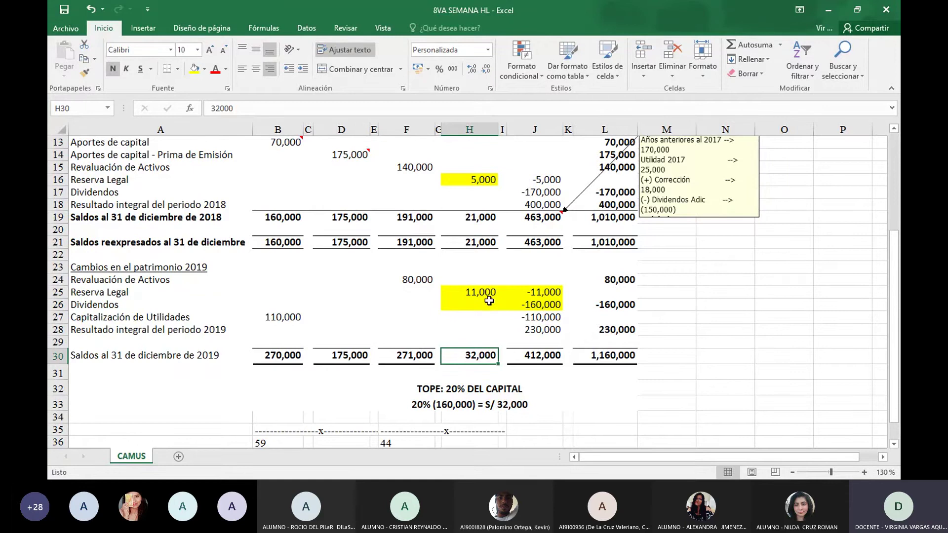
{"action": "left_click", "coordinate": [488, 300]}
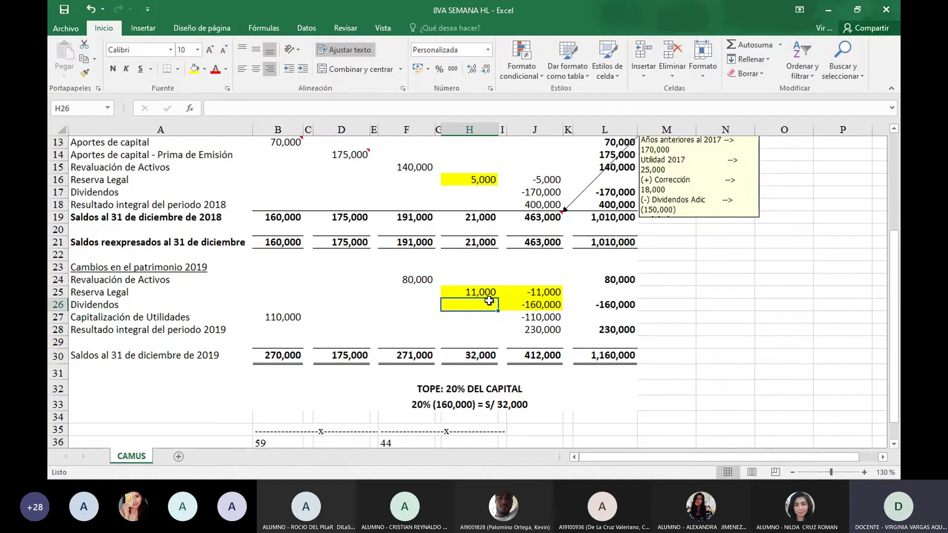
{"action": "left_click", "coordinate": [487, 293]}
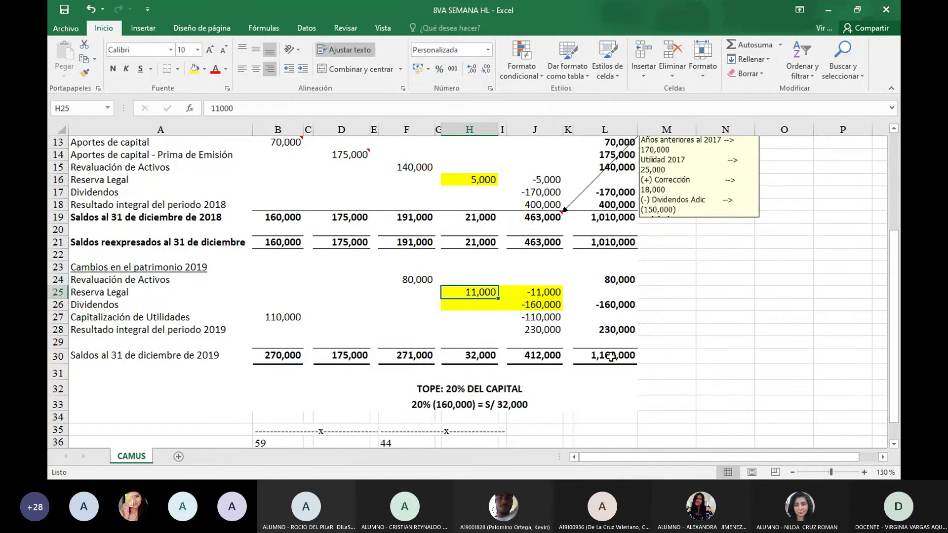
Step: Switch to the Semana 7 task in Word and read the HYPNOS S.A.C. balances and complementary information
{"action": "left_click", "coordinate": [829, 14]}
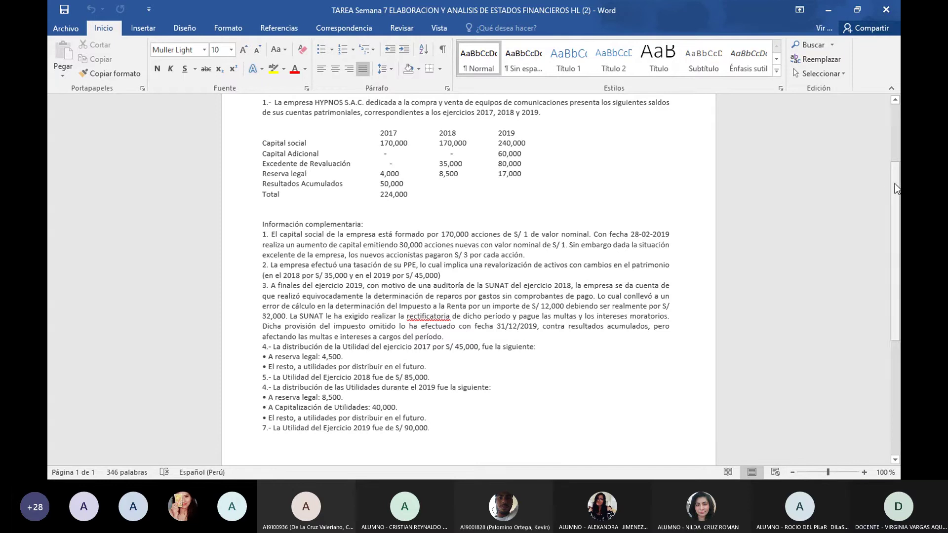
{"action": "left_click_drag", "start_coordinate": [894, 184], "coordinate": [893, 161]}
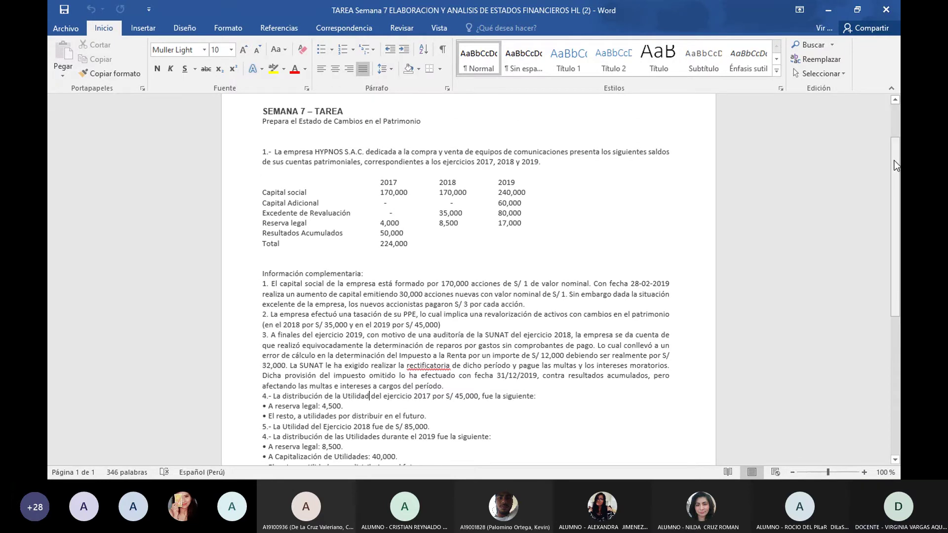
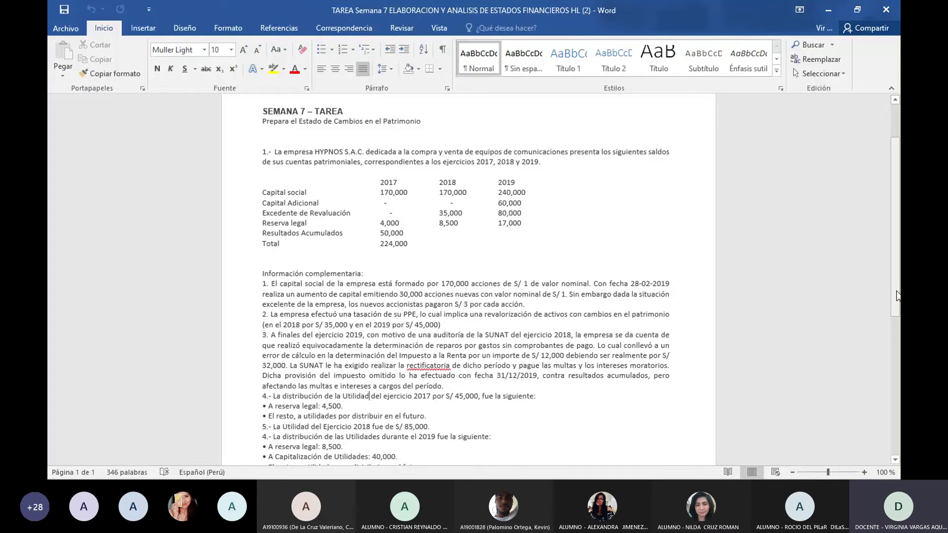
{"action": "left_click_drag", "start_coordinate": [897, 296], "coordinate": [898, 321]}
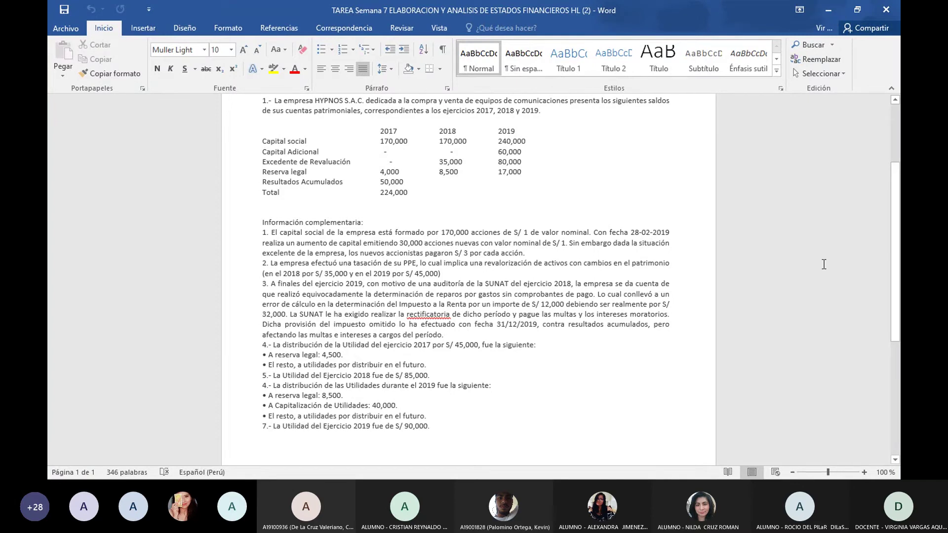
{"action": "left_click_drag", "start_coordinate": [897, 207], "coordinate": [900, 156]}
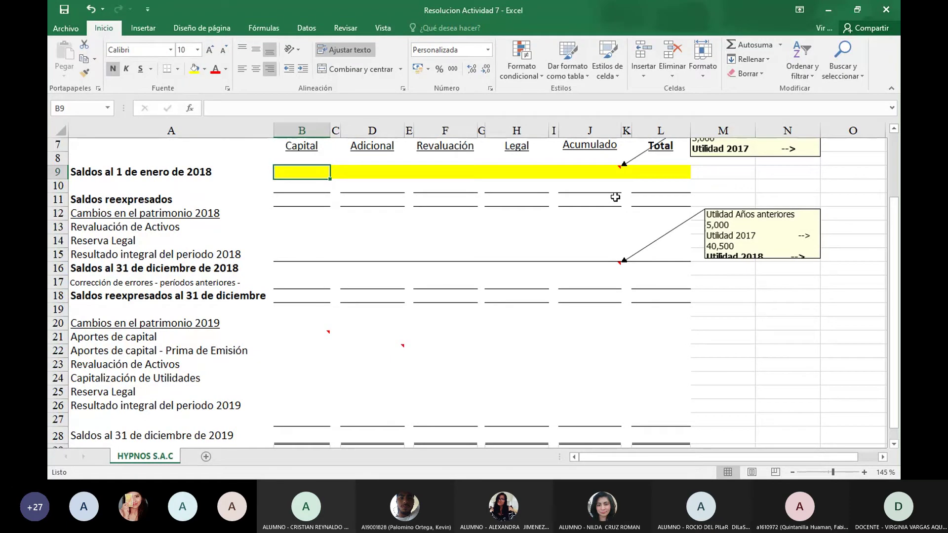
Step: Enter 170,000 as the Capital balance in the Saldos al 1 de enero de 2018 row
{"action": "type", "text": "17000"}
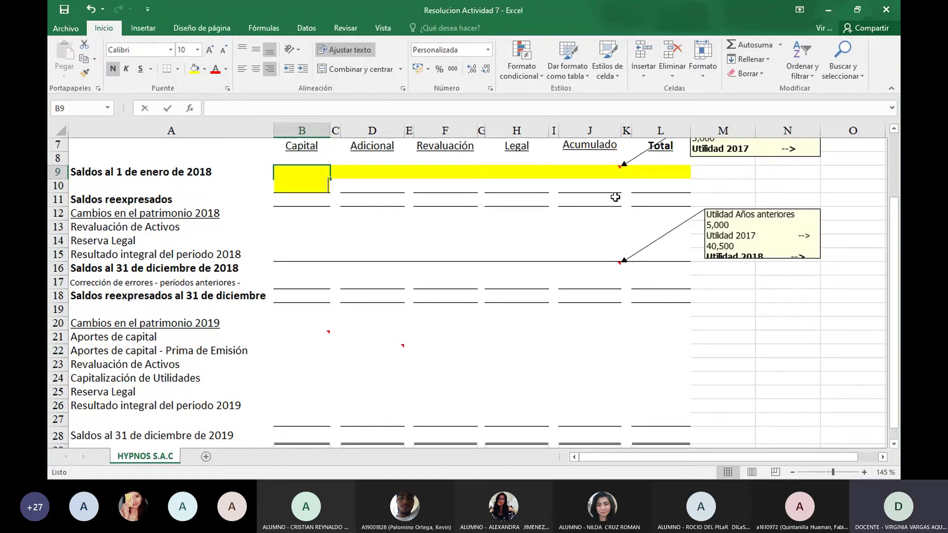
{"action": "type", "text": "0"}
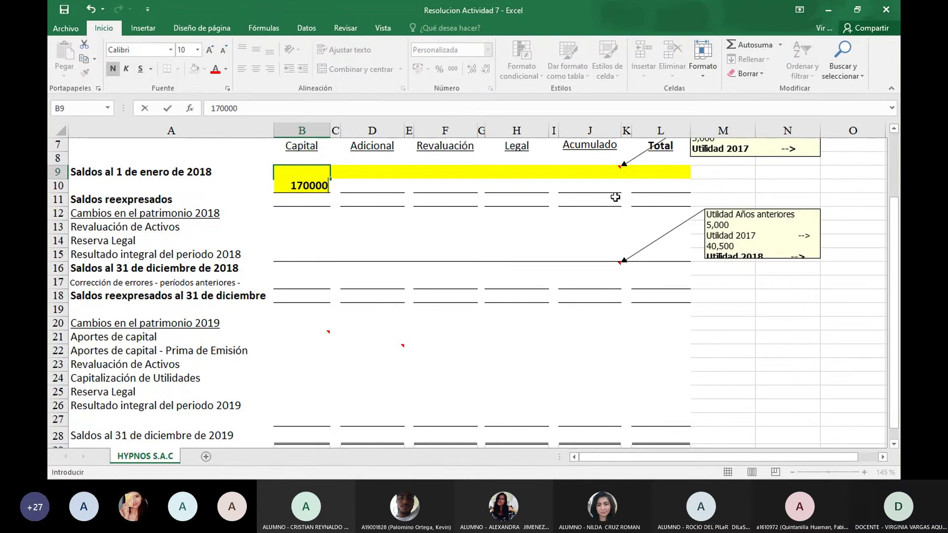
{"action": "key", "text": "Return"}
Step: Enter 4,000 as the Reserva Legal balance at 1 January 2018 in H9
{"action": "key", "text": "Up"}
{"action": "key", "text": "Right"}
{"action": "key", "text": "Right"}
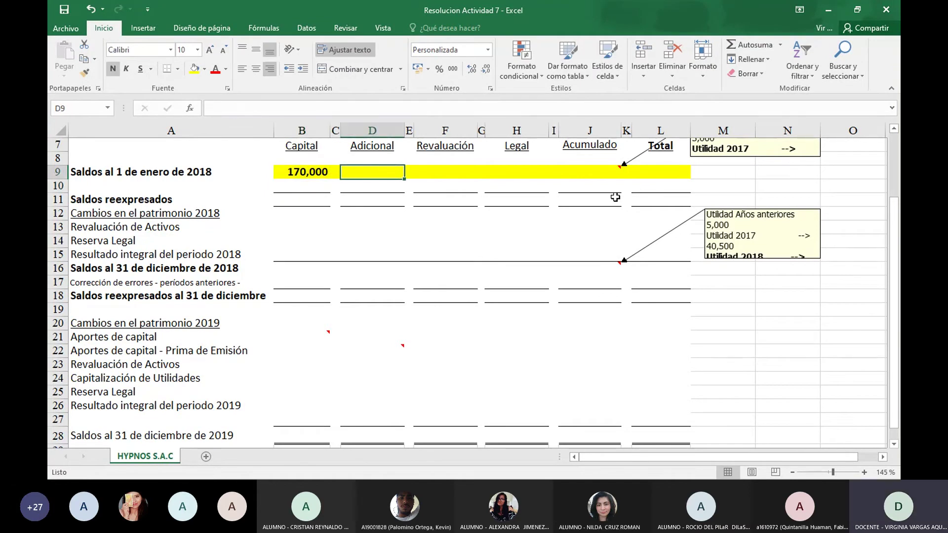
{"action": "key", "text": "Right"}
{"action": "key", "text": "Right"}
{"action": "key", "text": "Right"}
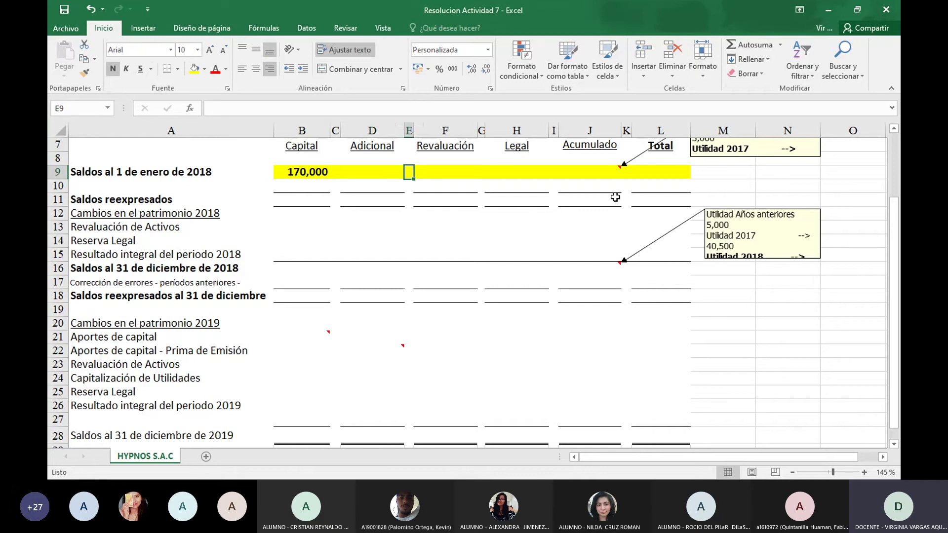
{"action": "key", "text": "Right"}
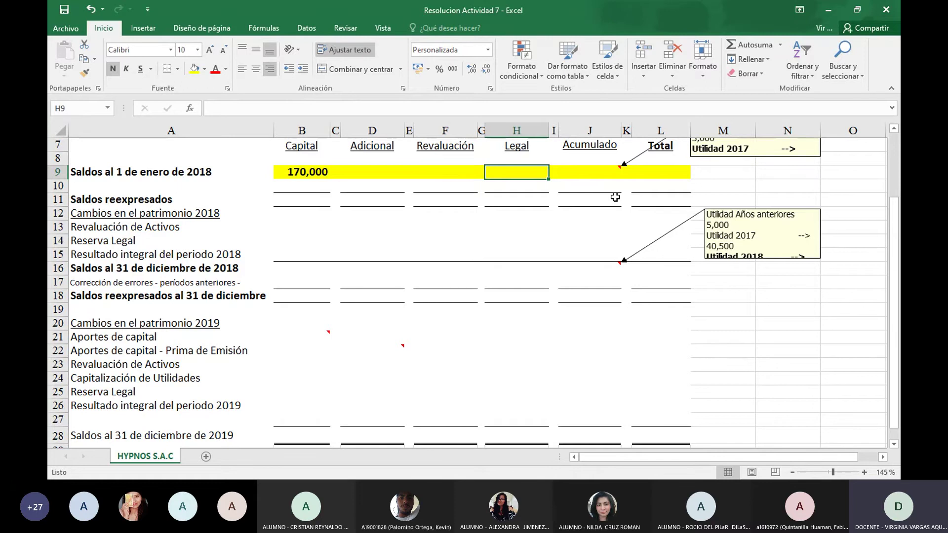
{"action": "type", "text": "4000"}
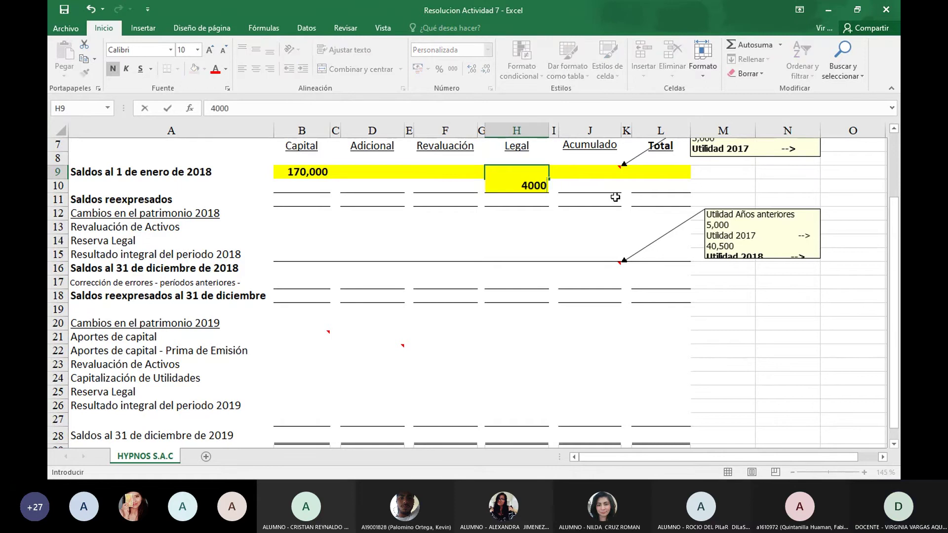
{"action": "key", "text": "Return"}
Step: Enter 50,000 as the Resultados Acumulados balance at 1 January 2018 in J9
{"action": "key", "text": "Up"}
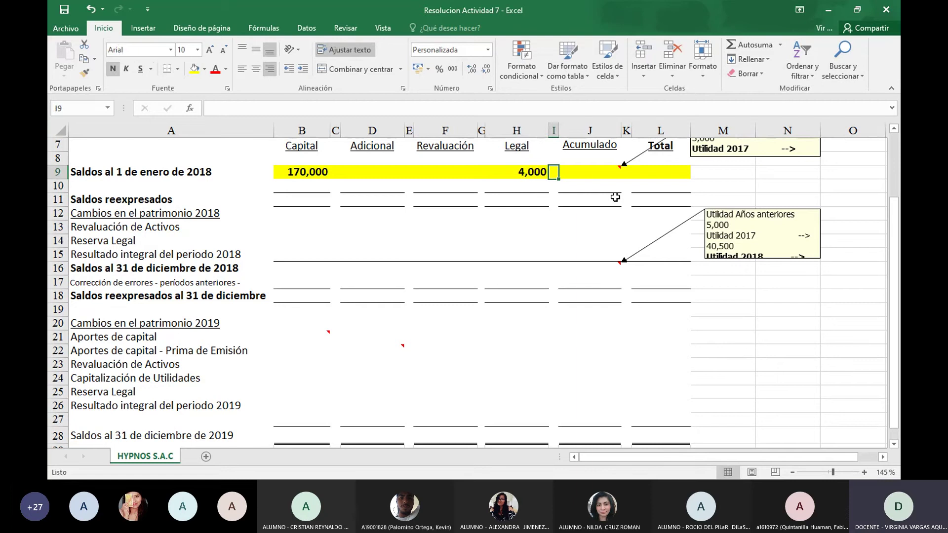
{"action": "key", "text": "Right"}
{"action": "key", "text": "Right"}
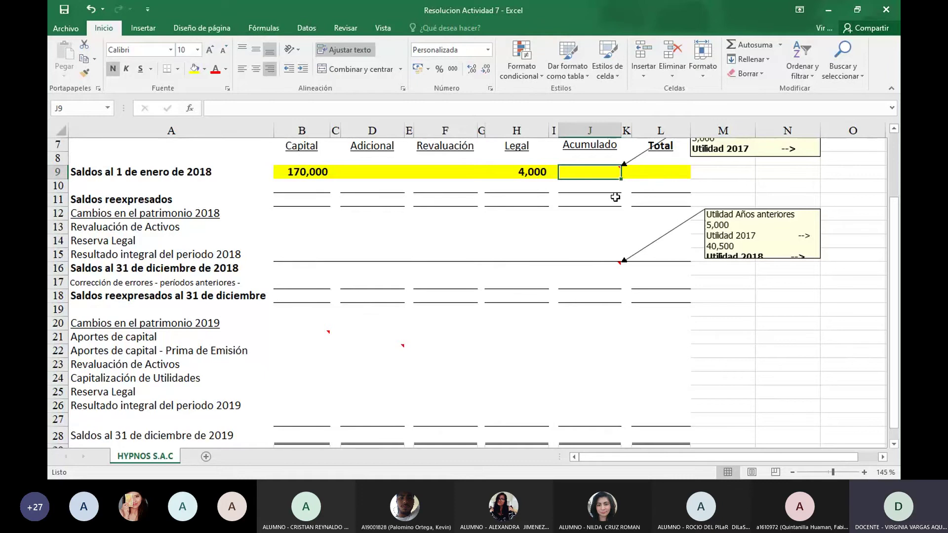
{"action": "type", "text": "50000"}
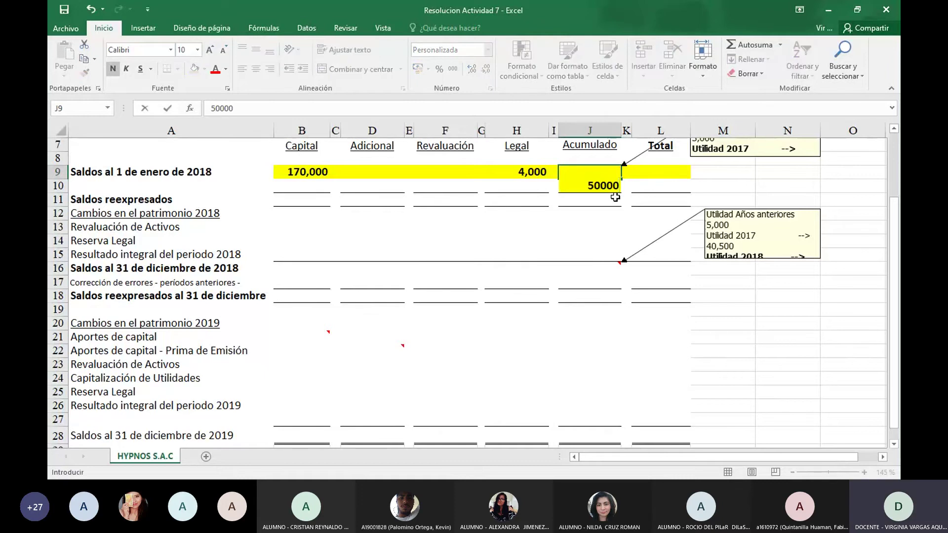
{"action": "key", "text": "Return"}
Step: Recheck the entered 1 January 2018 balances from Resultados Acumulados back to Capital
{"action": "key", "text": "Up"}
{"action": "key", "text": "Left"}
{"action": "key", "text": "Left"}
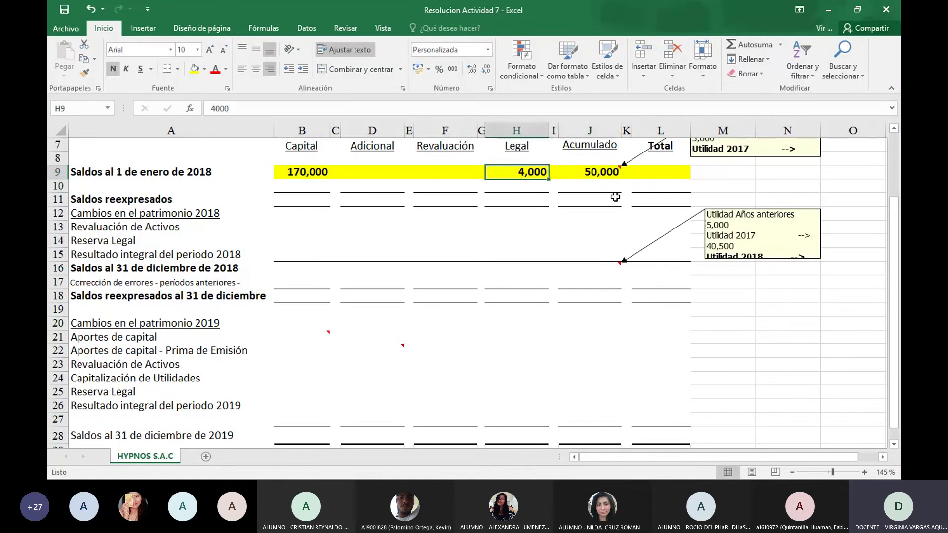
{"action": "key", "text": "Left"}
{"action": "key", "text": "Left"}
{"action": "key", "text": "Left"}
{"action": "key", "text": "Left"}
{"action": "key", "text": "Left"}
{"action": "key", "text": "Left"}
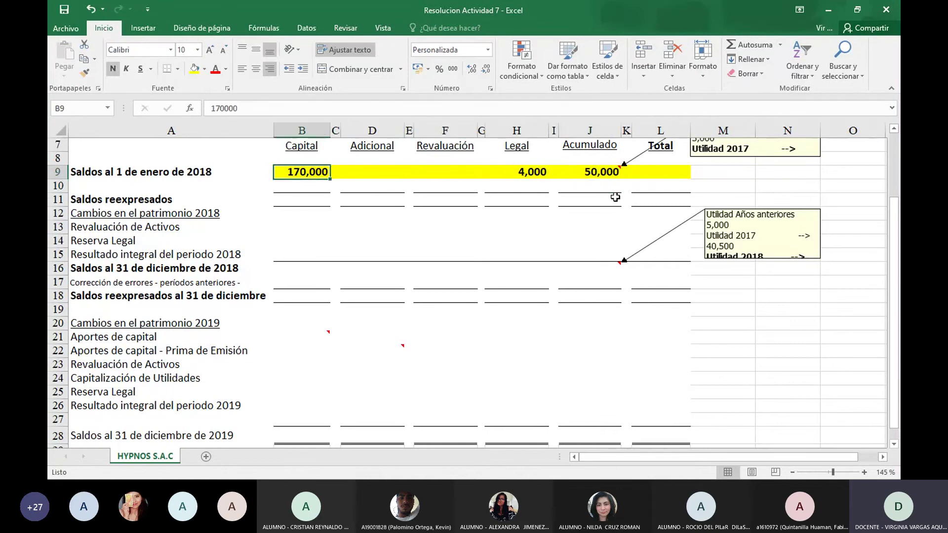
Step: Total the 1 January 2018 balances in L9 by adding B9, D9, F9, H9 and J9
{"action": "key", "text": "Right"}
{"action": "key", "text": "Right"}
{"action": "key", "text": "Right"}
{"action": "key", "text": "Right"}
{"action": "key", "text": "Right"}
{"action": "key", "text": "Right"}
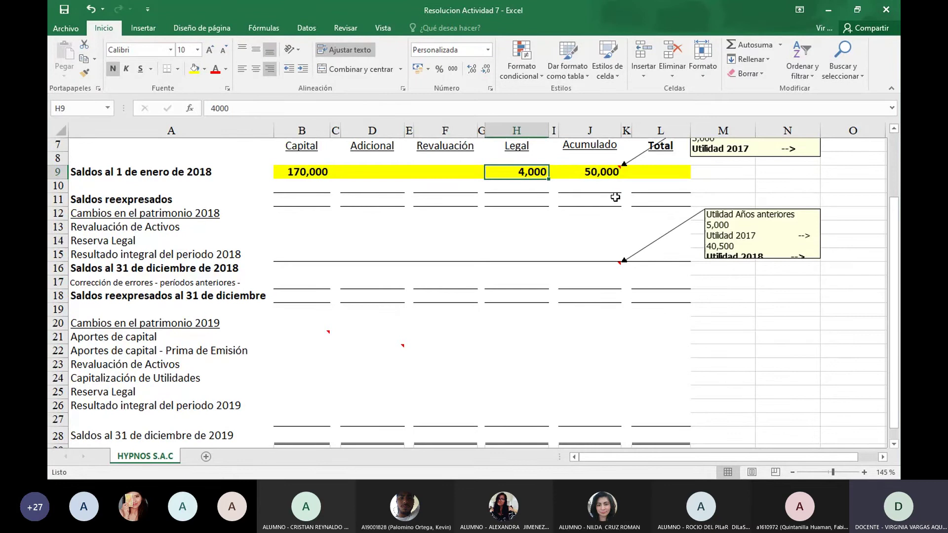
{"action": "key", "text": "Right"}
{"action": "key", "text": "Right"}
{"action": "key", "text": "Right"}
{"action": "key", "text": "Right"}
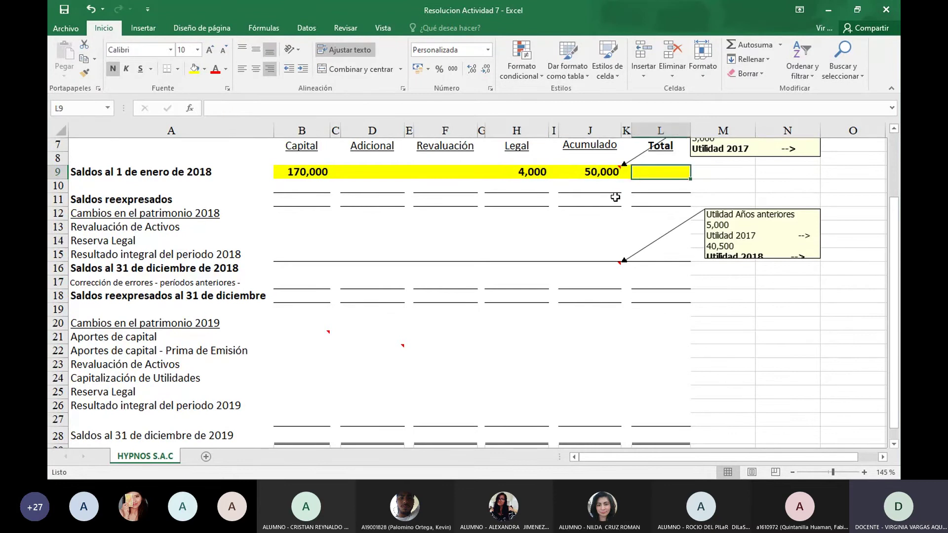
{"action": "type", "text": "="}
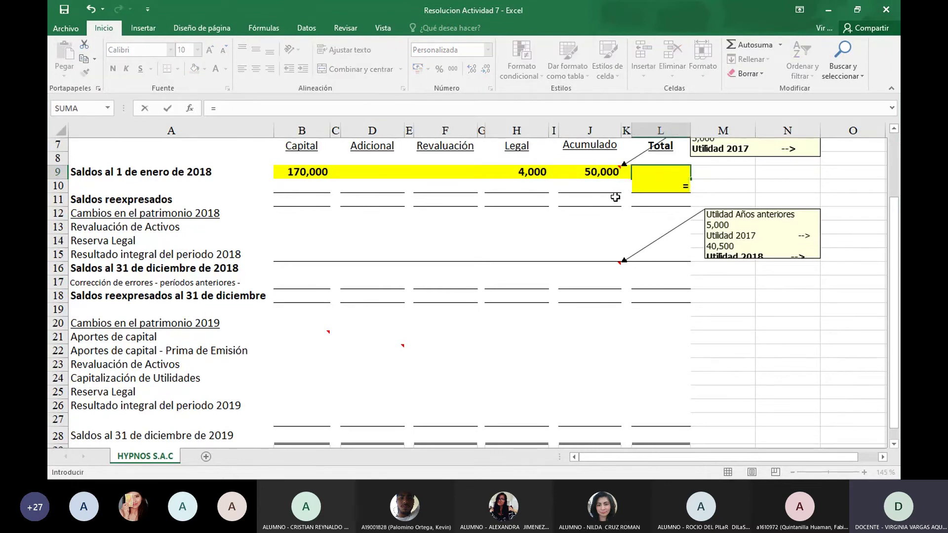
{"action": "key", "text": "Left"}
{"action": "key", "text": "Left"}
{"action": "key", "text": "Left"}
{"action": "key", "text": "Left"}
{"action": "key", "text": "Left"}
{"action": "key", "text": "Left"}
{"action": "key", "text": "Left"}
{"action": "key", "text": "Left"}
{"action": "key", "text": "Left"}
{"action": "key", "text": "Left"}
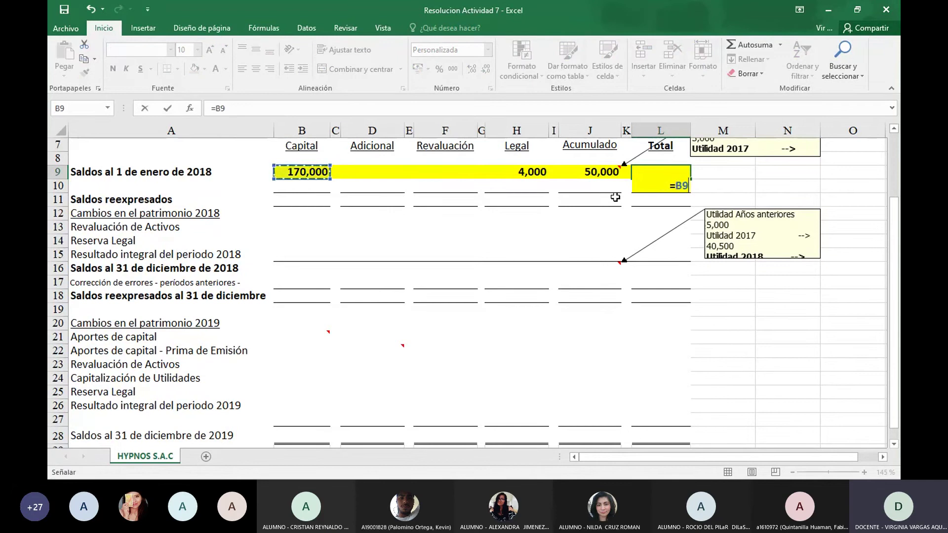
{"action": "type", "text": "+"}
{"action": "key", "text": "Left"}
{"action": "key", "text": "Left"}
{"action": "key", "text": "Left"}
{"action": "key", "text": "Left"}
{"action": "key", "text": "Left"}
{"action": "key", "text": "Left"}
{"action": "key", "text": "Left"}
{"action": "key", "text": "Left"}
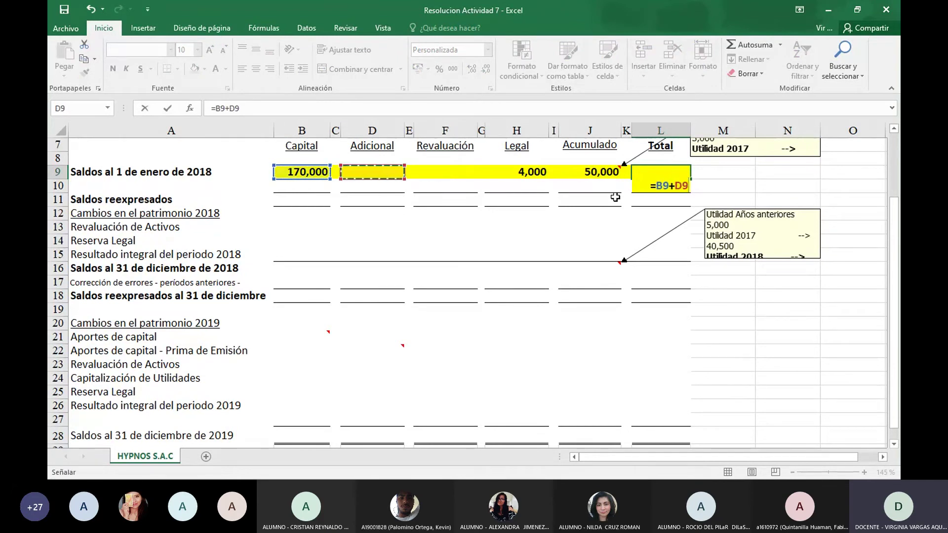
{"action": "type", "text": "+"}
{"action": "key", "text": "Left"}
{"action": "key", "text": "Left"}
{"action": "key", "text": "Left"}
{"action": "key", "text": "Left"}
{"action": "key", "text": "Left"}
{"action": "key", "text": "Left"}
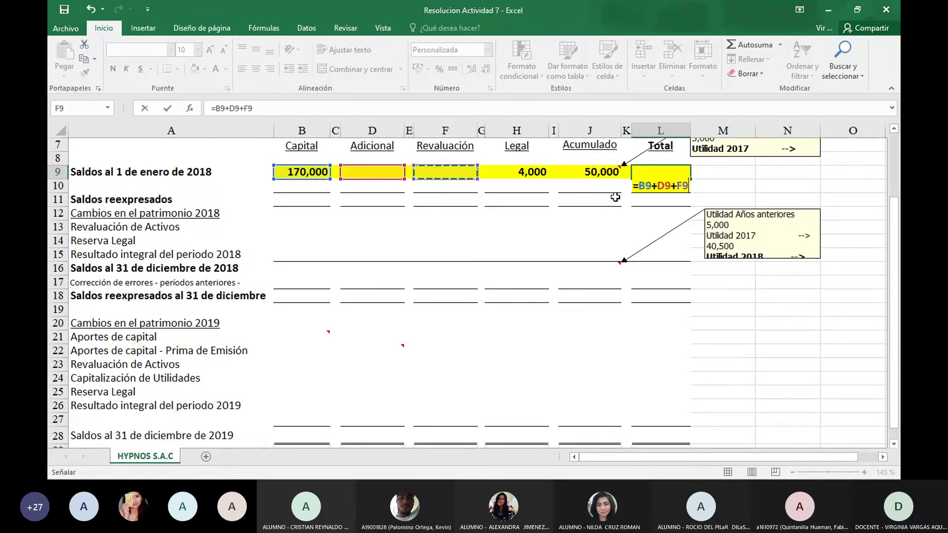
{"action": "type", "text": "+"}
{"action": "key", "text": "Left"}
{"action": "key", "text": "Left"}
{"action": "key", "text": "Left"}
{"action": "key", "text": "Left"}
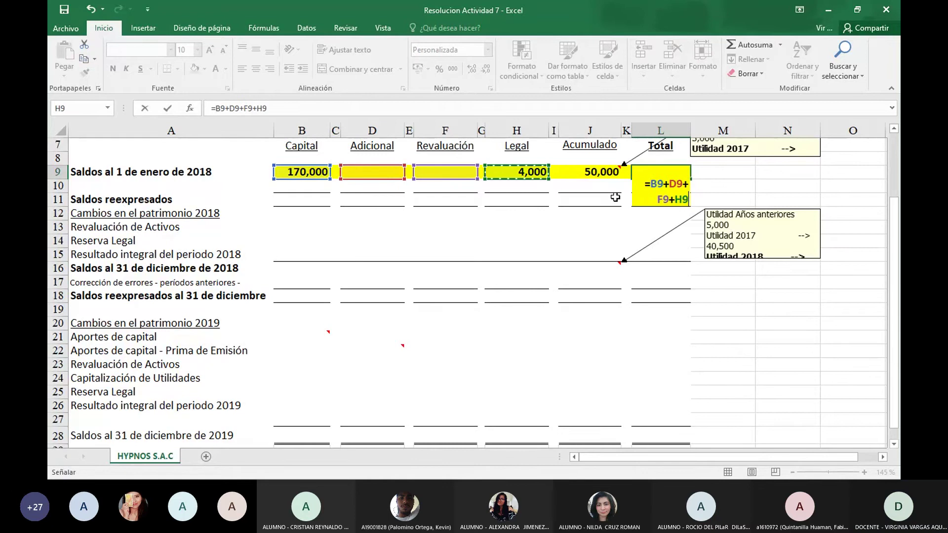
{"action": "key", "text": "Return"}
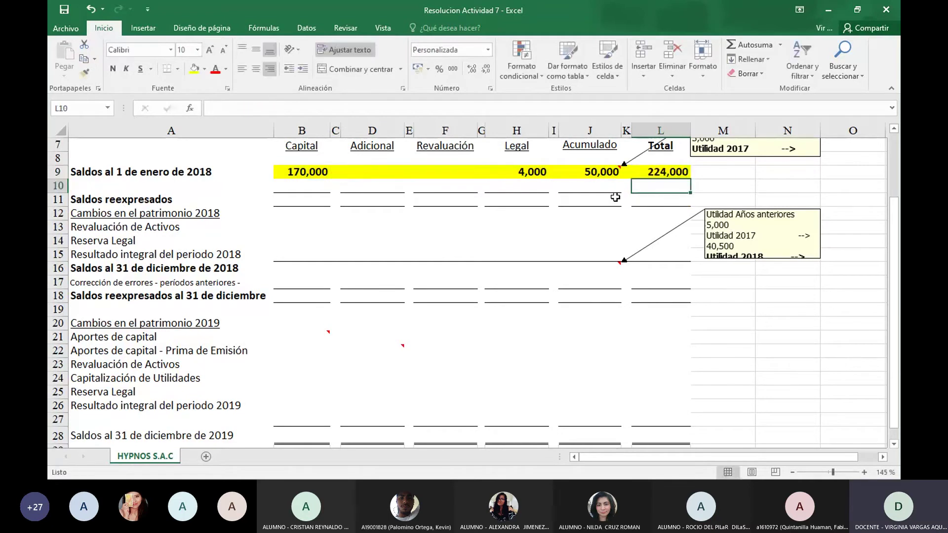
Step: Enter 170,000 as the Capital amount in the first Saldos reexpresados row, cell B11
{"action": "key", "text": "Down"}
{"action": "key", "text": "Left"}
{"action": "key", "text": "Left"}
{"action": "key", "text": "Left"}
{"action": "key", "text": "Left"}
{"action": "key", "text": "Left"}
{"action": "key", "text": "Left"}
{"action": "key", "text": "Left"}
{"action": "key", "text": "Left"}
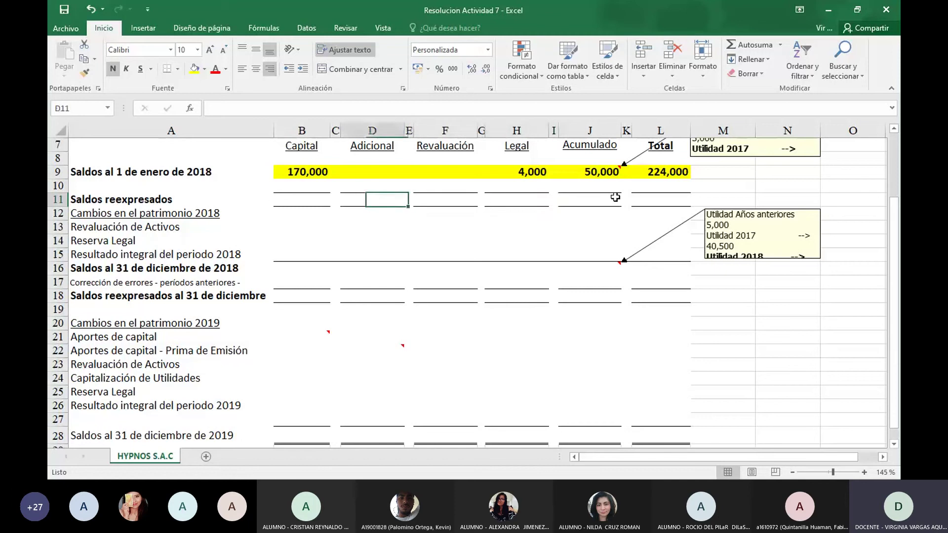
{"action": "key", "text": "Left"}
{"action": "key", "text": "Left"}
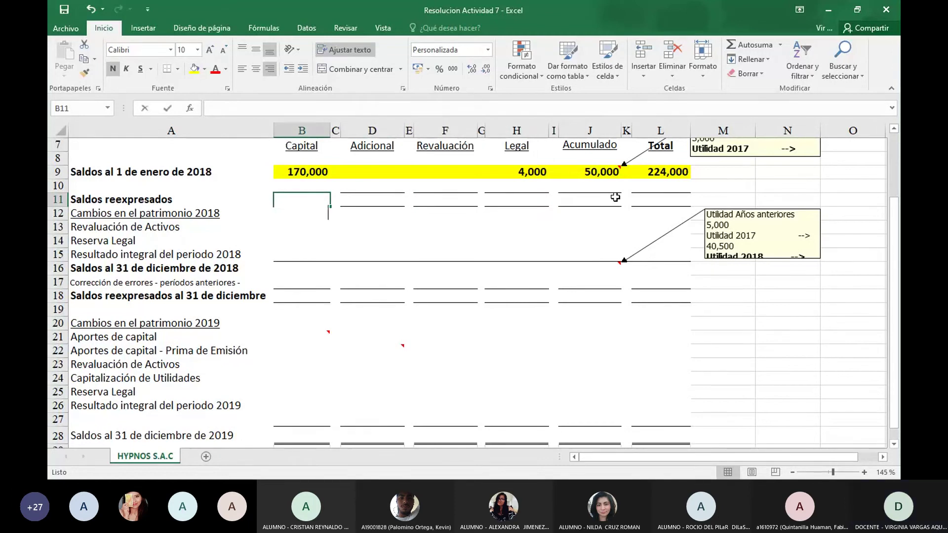
{"action": "type", "text": "170000"}
Step: Carry the opening Reserva Legal balance into Saldos reexpresados with =H9 in H11
{"action": "key", "text": "Right"}
{"action": "key", "text": "Right"}
{"action": "key", "text": "Right"}
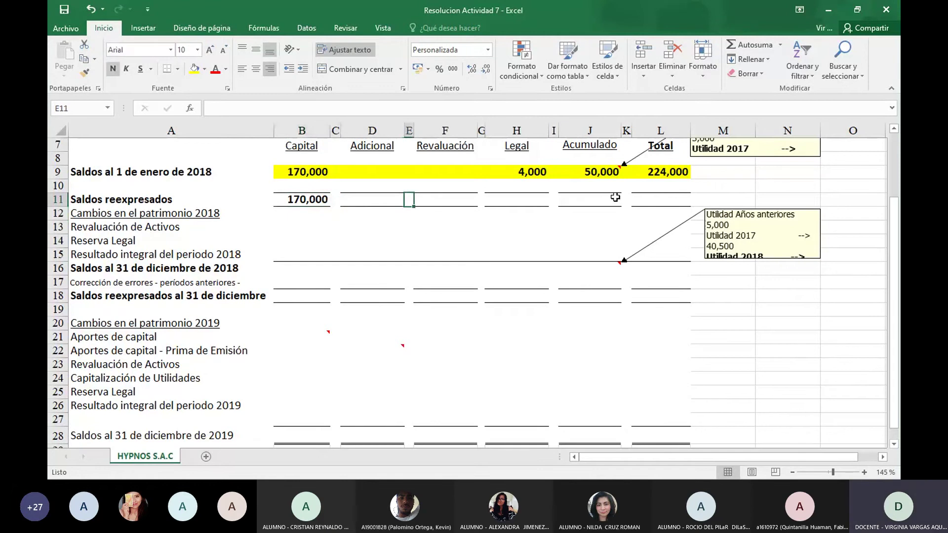
{"action": "key", "text": "Right"}
{"action": "key", "text": "Right"}
{"action": "key", "text": "Right"}
{"action": "type", "text": "=h9"}
{"action": "key", "text": "Return"}
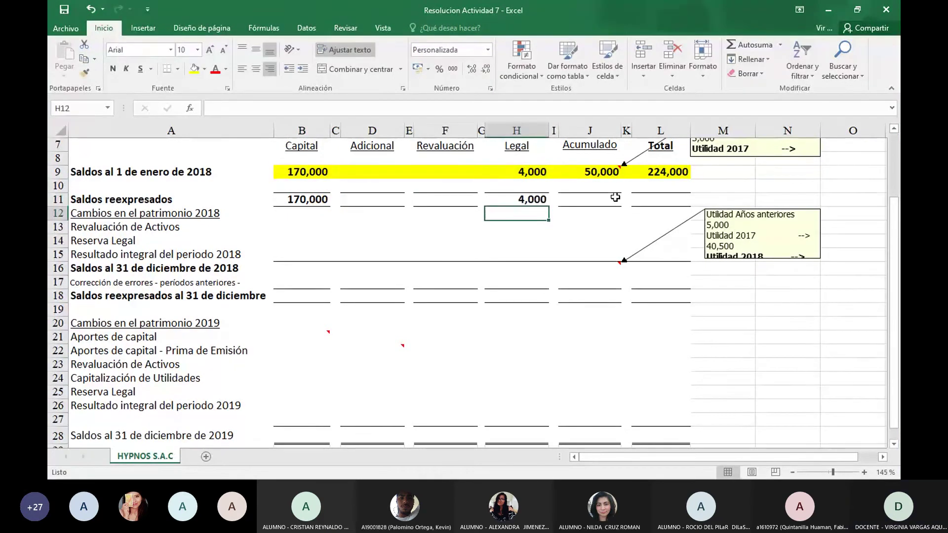
Step: Carry the opening Resultados Acumulados balance into J11 with =J9, and link the restated total in L11 to L9
{"action": "left_click", "coordinate": [615, 197]}
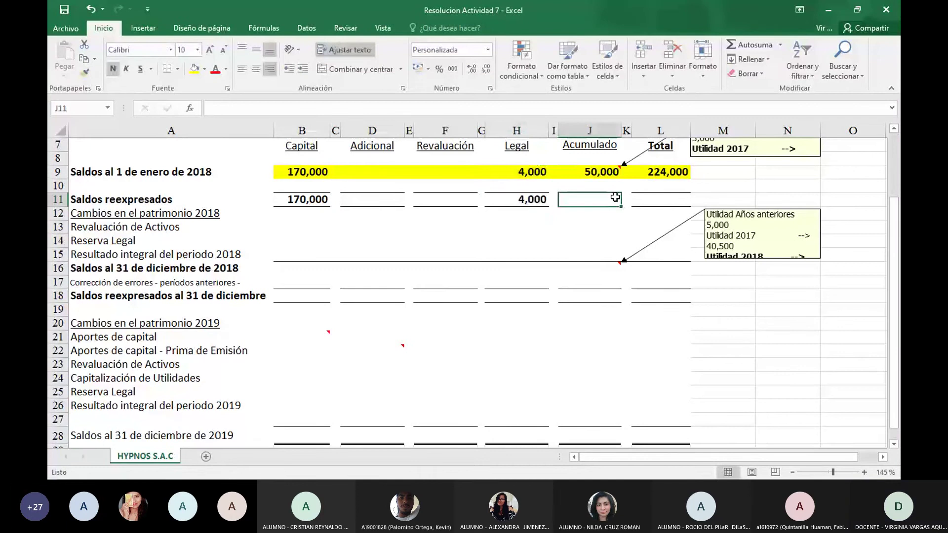
{"action": "type", "text": "=j9"}
{"action": "key", "text": "Right"}
{"action": "key", "text": "Right"}
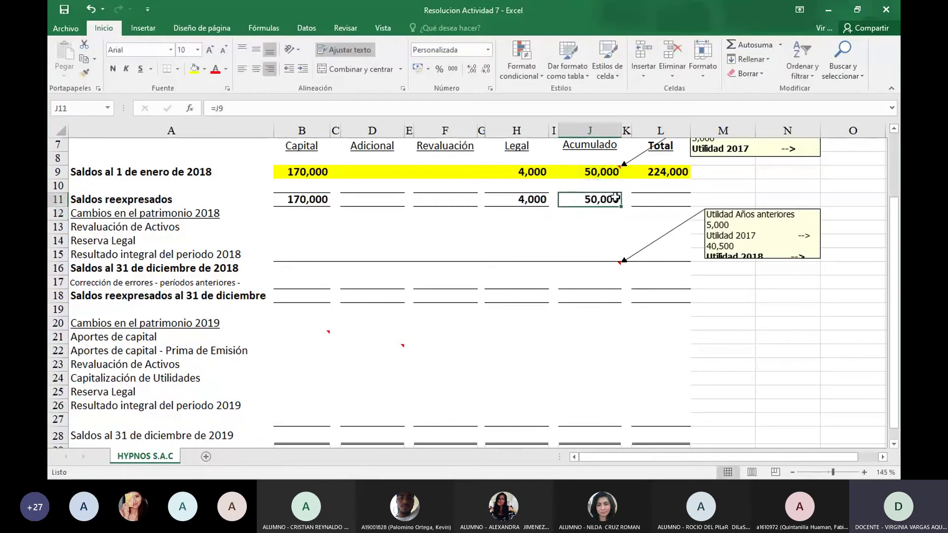
{"action": "type", "text": "="}
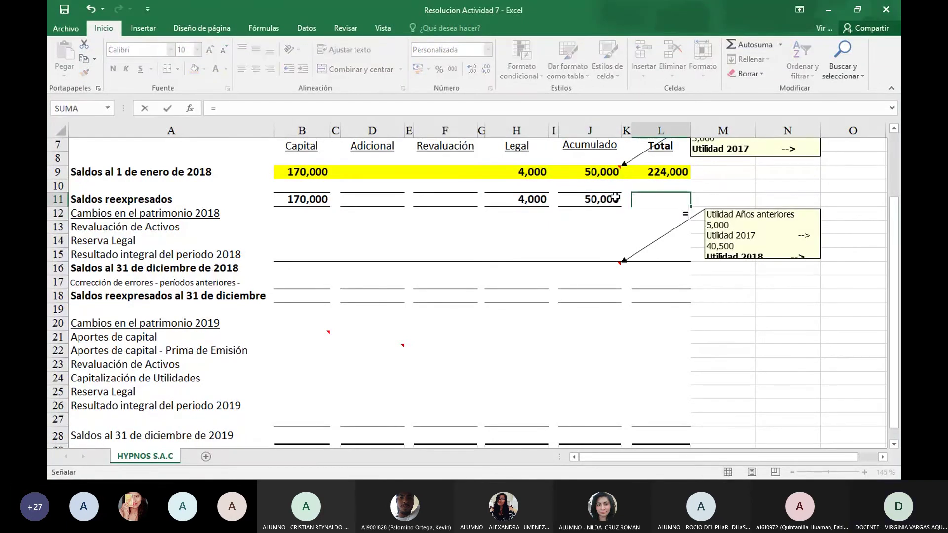
{"action": "key", "text": "Up"}
{"action": "key", "text": "Up"}
{"action": "key", "text": "Return"}
Step: Calculate the restated Capital Adicional balance in D11 with =D9+D10
{"action": "key", "text": "Left"}
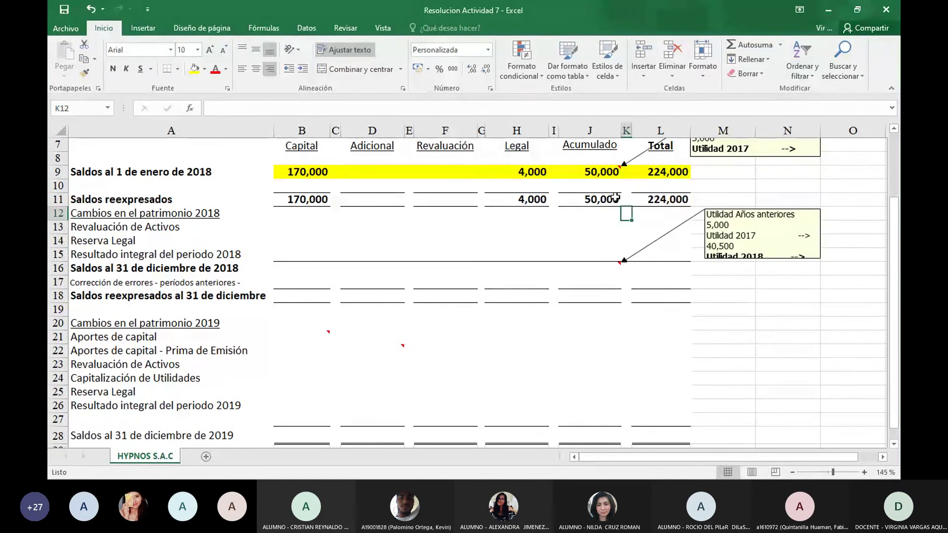
{"action": "key", "text": "Left"}
{"action": "key", "text": "Left"}
{"action": "key", "text": "Left"}
{"action": "key", "text": "Left"}
{"action": "key", "text": "Left"}
{"action": "key", "text": "Left"}
{"action": "key", "text": "Left"}
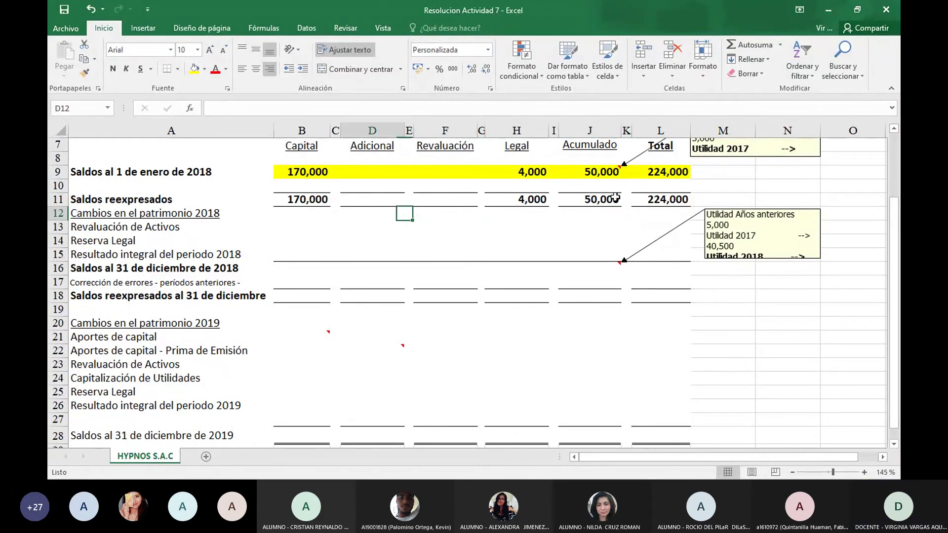
{"action": "key", "text": "Up"}
{"action": "type", "text": "="}
{"action": "key", "text": "Up"}
{"action": "key", "text": "Up"}
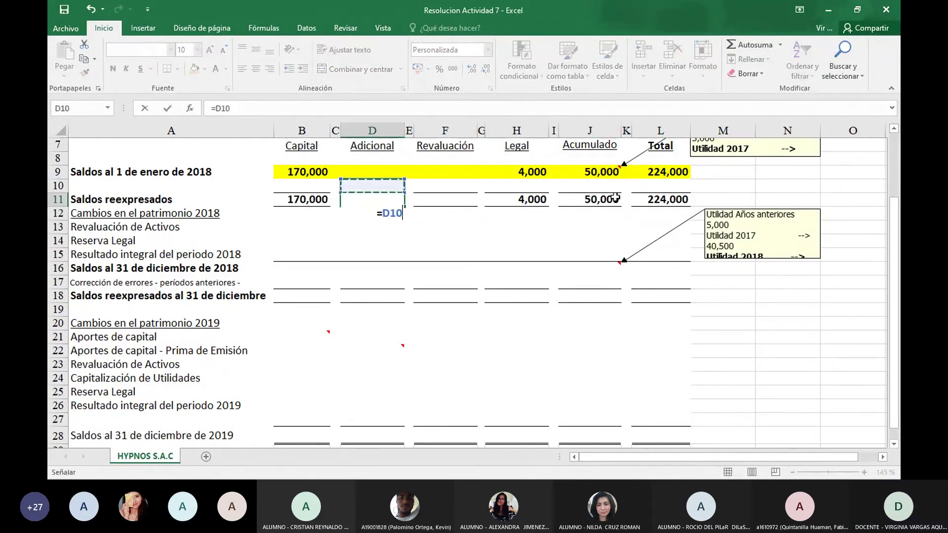
{"action": "type", "text": "+"}
{"action": "key", "text": "Up"}
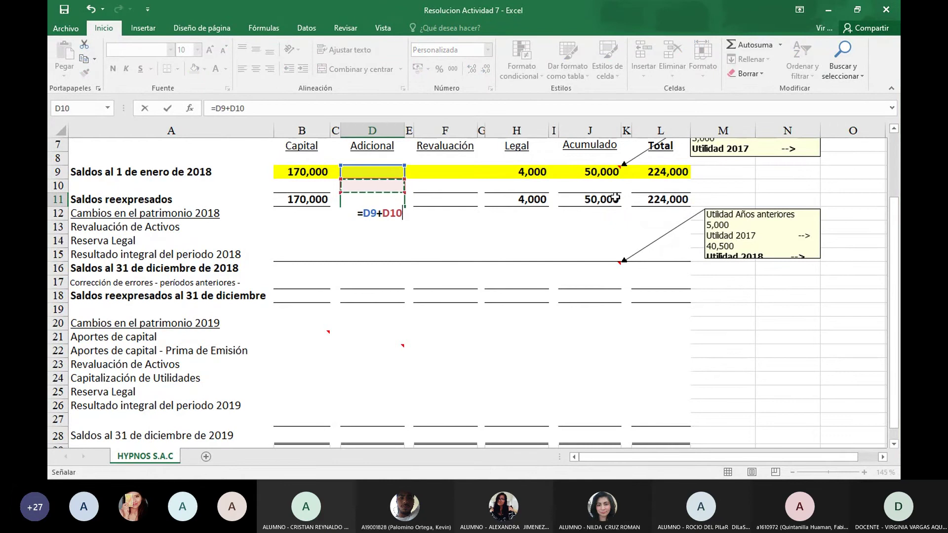
{"action": "key", "text": "Return"}
Step: Calculate the restated Excedente de Revaluación balance in F11 by adding F9 and F10
{"action": "key", "text": "Up"}
{"action": "key", "text": "Right"}
{"action": "key", "text": "Right"}
{"action": "type", "text": "="}
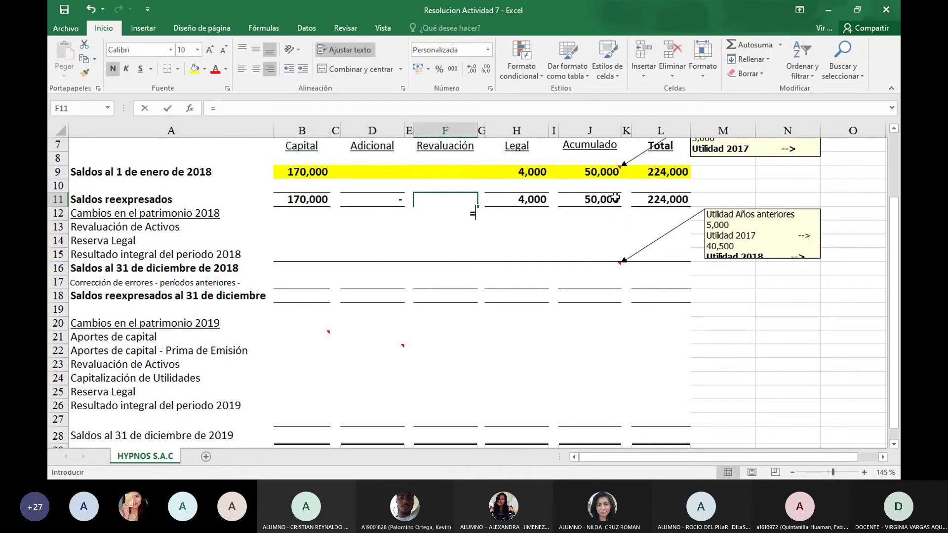
{"action": "key", "text": "Up"}
{"action": "key", "text": "Up"}
{"action": "type", "text": "+"}
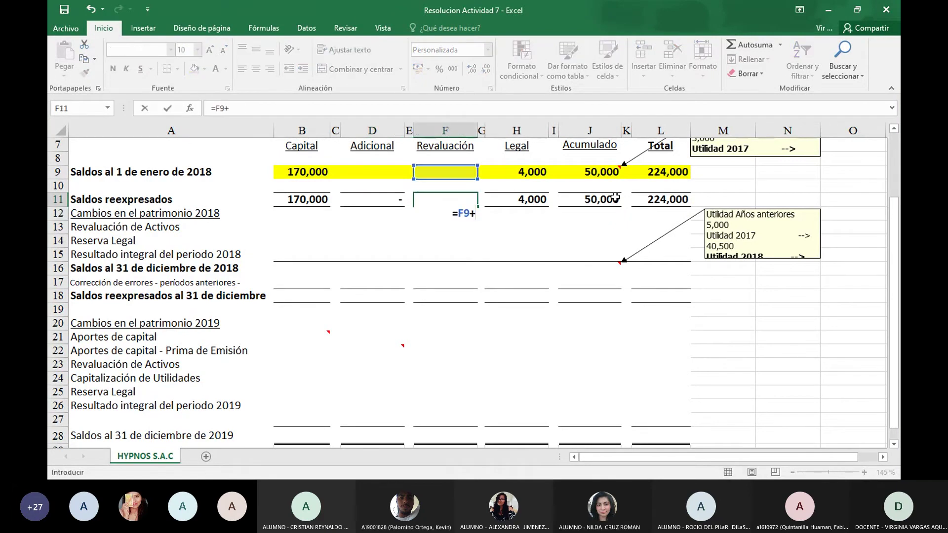
{"action": "key", "text": "Up"}
{"action": "key", "text": "Return"}
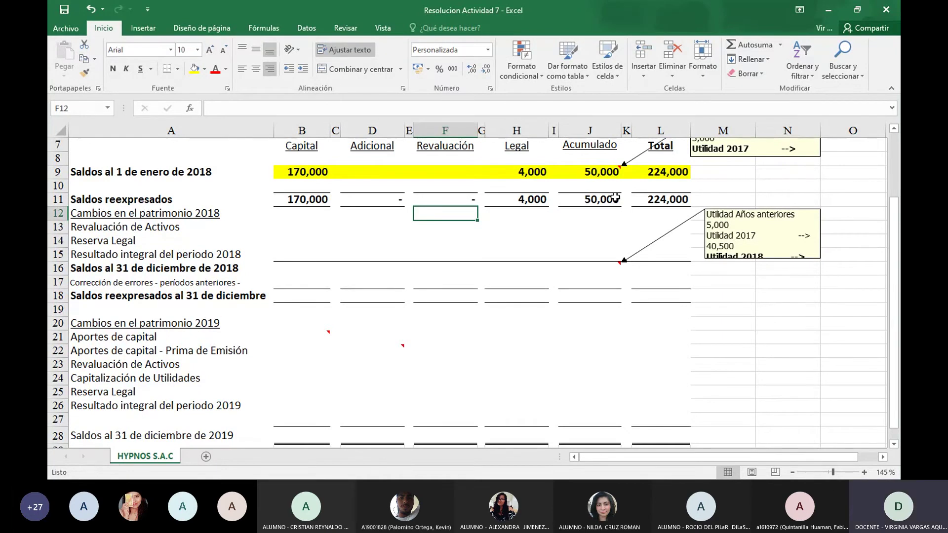
Step: Review the column headings together with the 1 January 2018 and restated balance rows
{"action": "key", "text": "Up"}
{"action": "key", "text": "Up"}
{"action": "key", "text": "Up"}
{"action": "key", "text": "Up"}
{"action": "key", "text": "Up"}
{"action": "key", "text": "Up"}
{"action": "key", "text": "Up"}
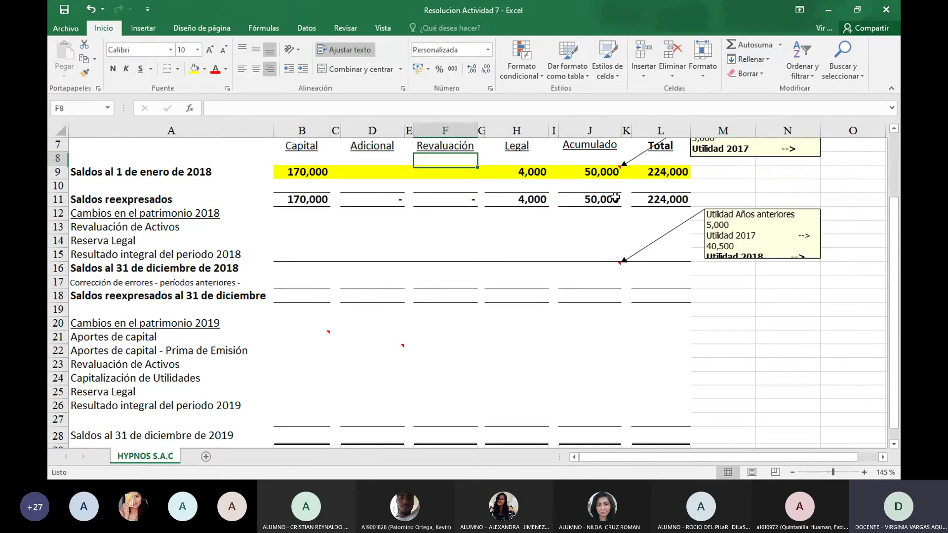
{"action": "key", "text": "Down"}
{"action": "key", "text": "Down"}
{"action": "key", "text": "Down"}
{"action": "key", "text": "Down"}
{"action": "key", "text": "Down"}
{"action": "key", "text": "Down"}
{"action": "key", "text": "Down"}
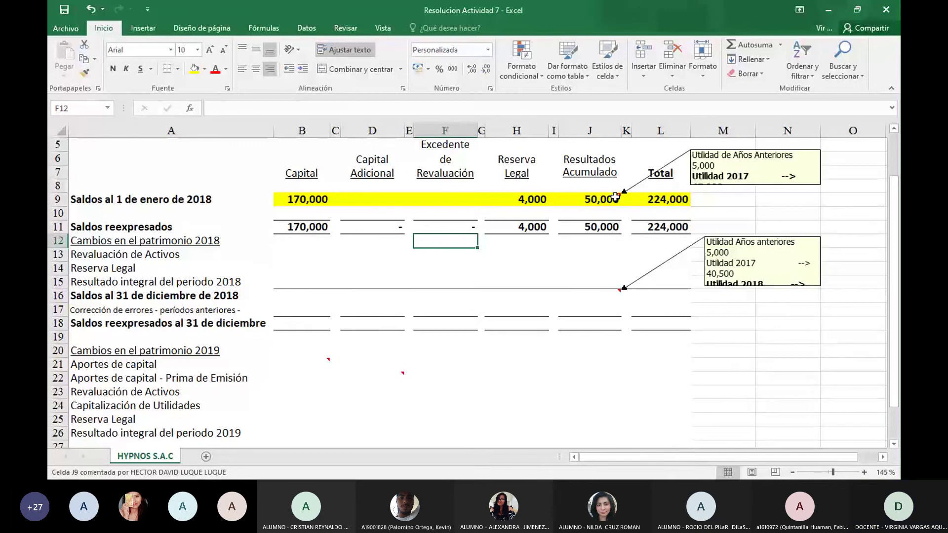
Step: Enter 35,000 under Excedente de Revaluación in F12
{"action": "type", "text": "35000"}
{"action": "key", "text": "Return"}
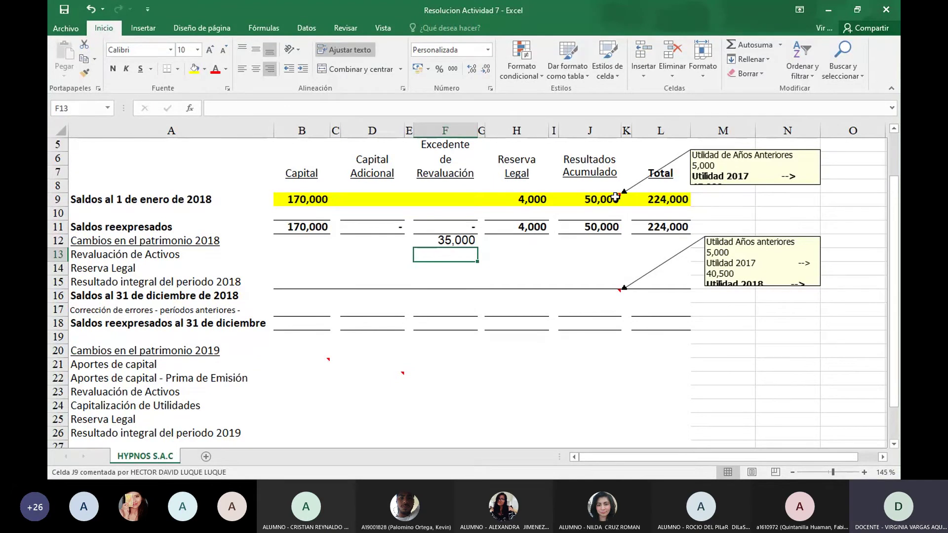
Step: Enter the 2018 legal reserve allocation of 4,500 under Reserva Legal in H14
{"action": "key", "text": "Right"}
{"action": "key", "text": "Right"}
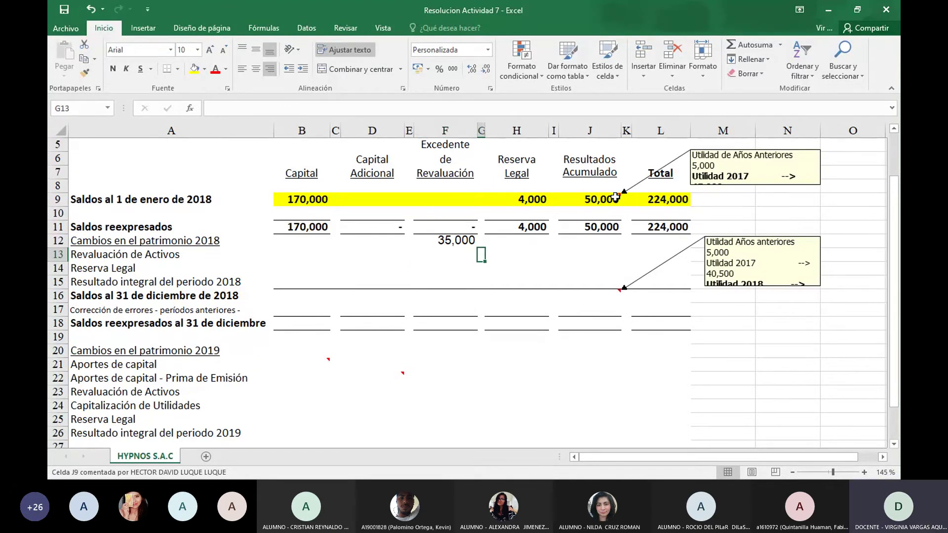
{"action": "key", "text": "Down"}
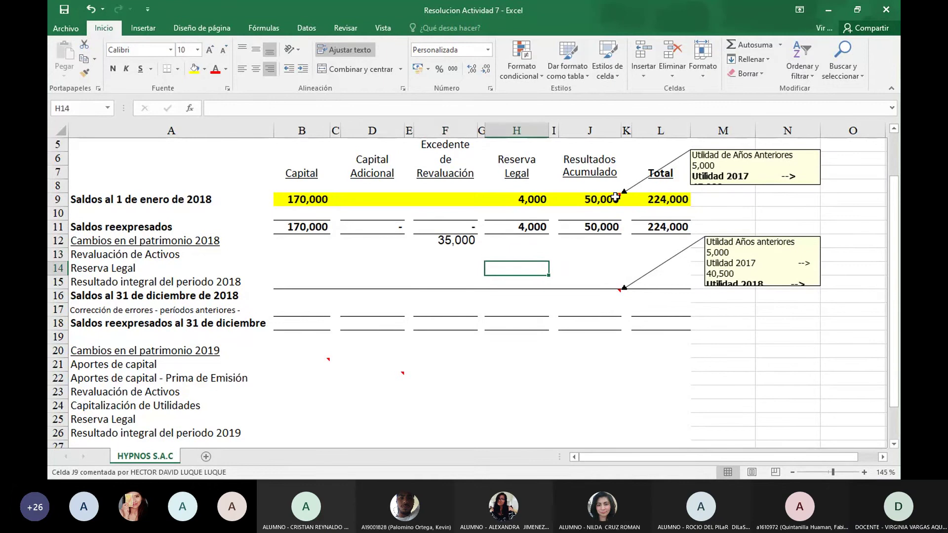
{"action": "key", "text": "Up"}
{"action": "key", "text": "Home"}
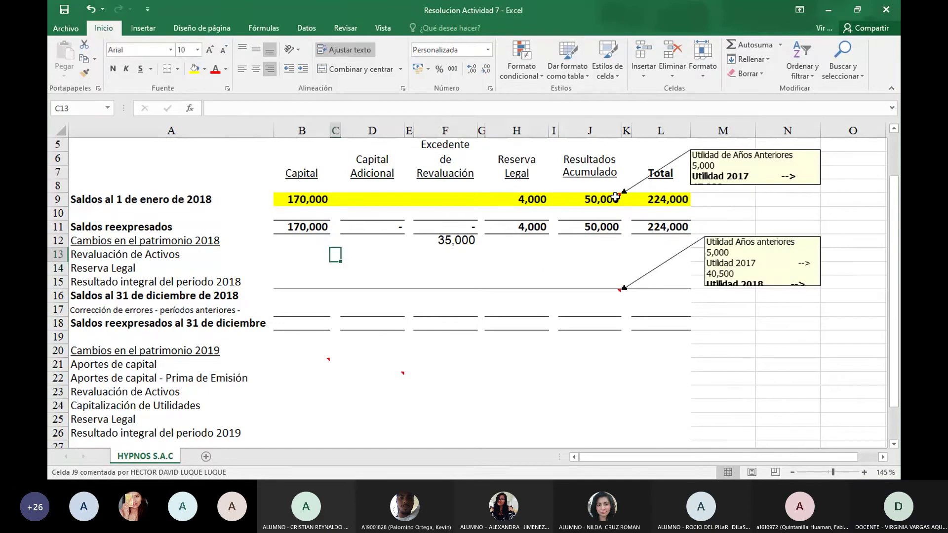
{"action": "key", "text": "Down"}
{"action": "key", "text": "Right"}
{"action": "key", "text": "Right"}
{"action": "key", "text": "Right"}
{"action": "key", "text": "Right"}
{"action": "key", "text": "Right"}
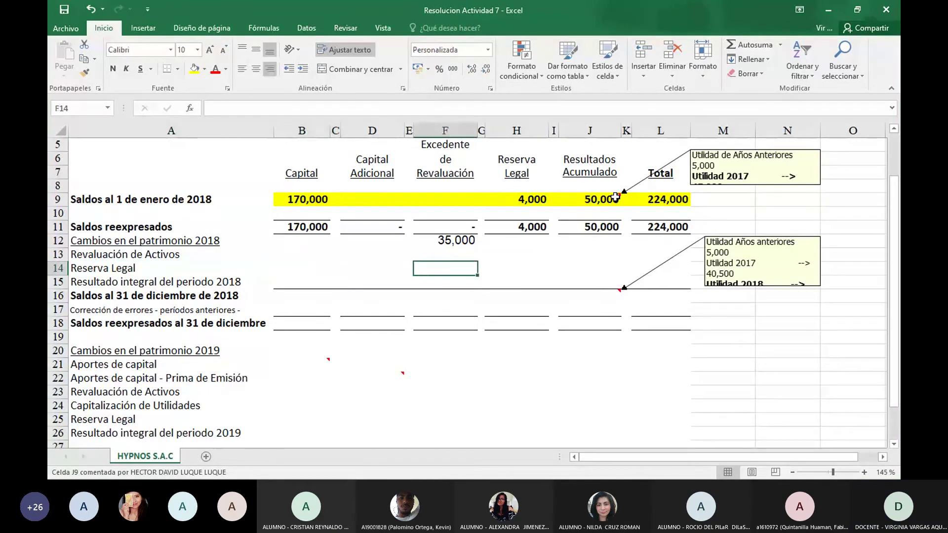
{"action": "key", "text": "Right"}
{"action": "key", "text": "Right"}
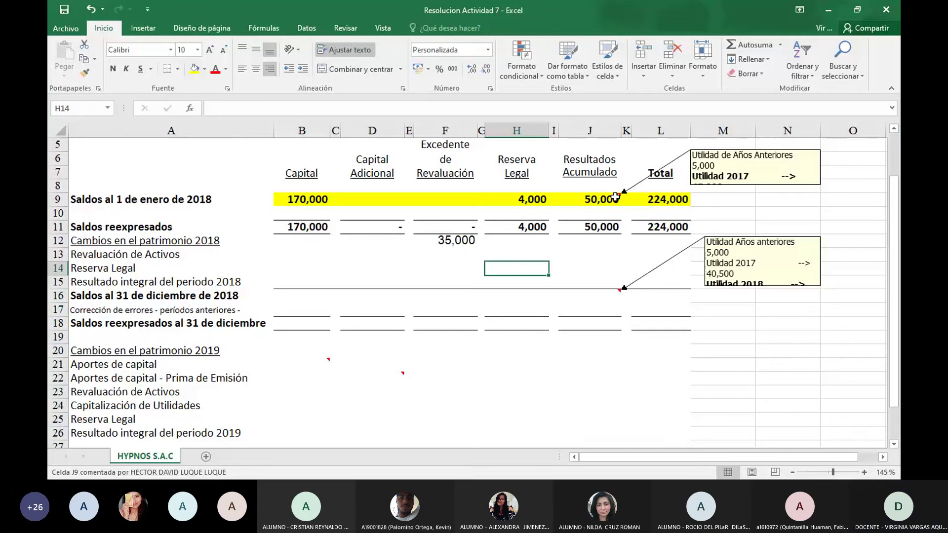
{"action": "type", "text": "4"}
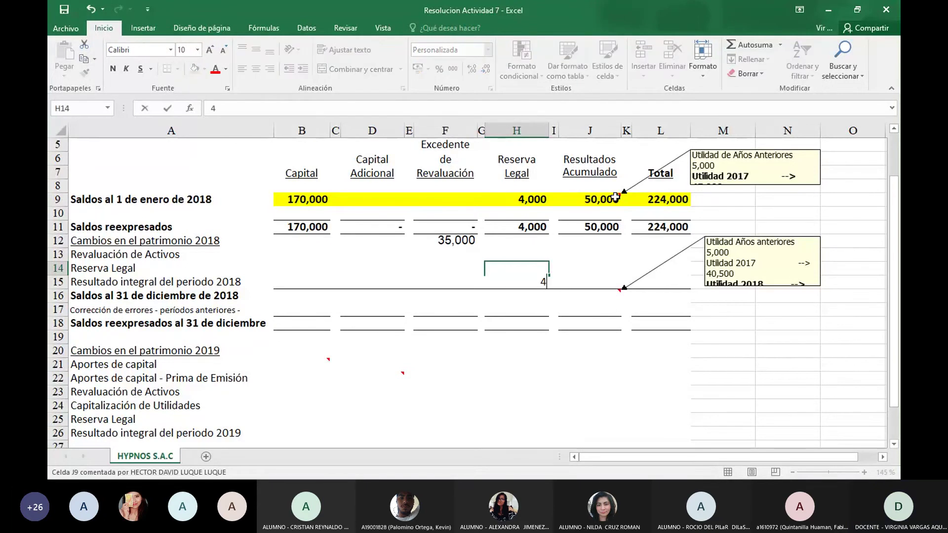
{"action": "type", "text": ",500"}
{"action": "key", "text": "Return"}
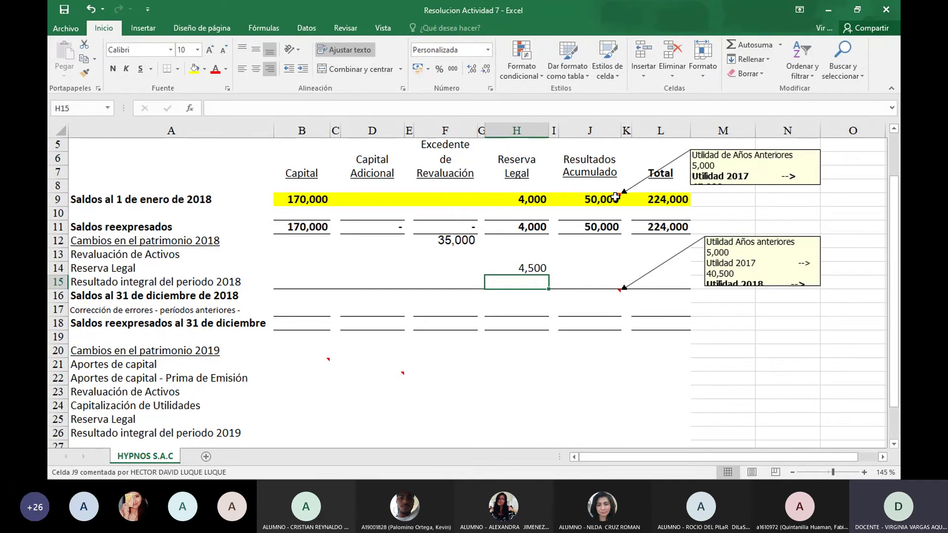
Step: Enter the legal reserve deduction of -4,500 under Resultados Acumulados in J14
{"action": "key", "text": "Up"}
{"action": "key", "text": "Right"}
{"action": "key", "text": "Right"}
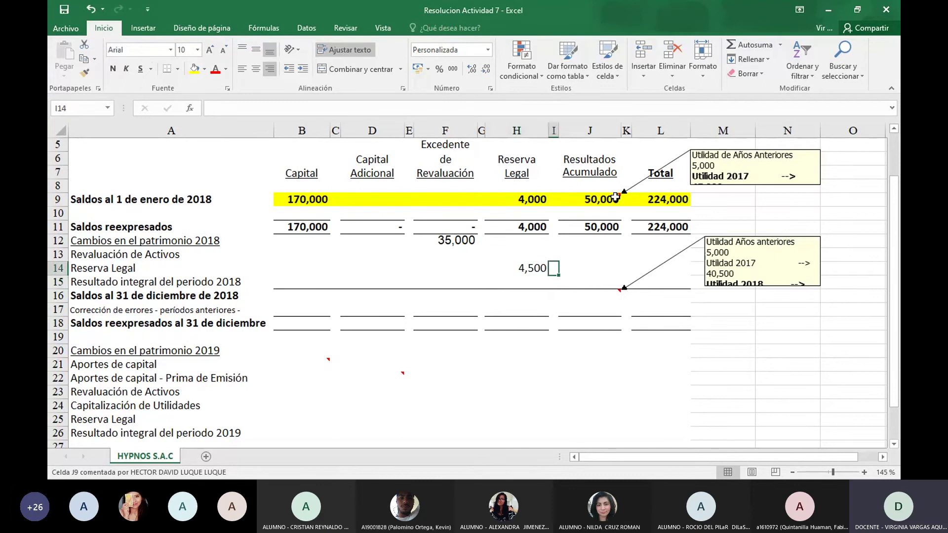
{"action": "type", "text": "-"}
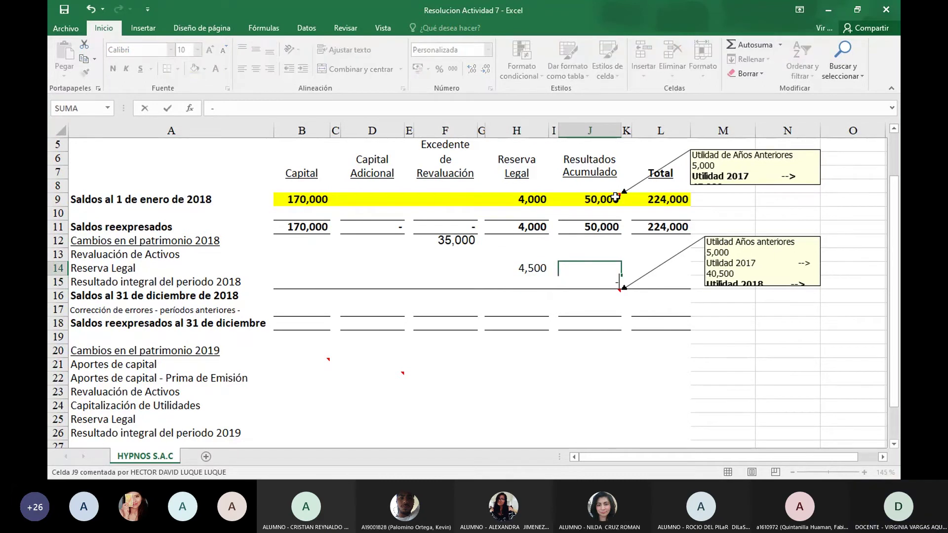
{"action": "type", "text": "4,5000"}
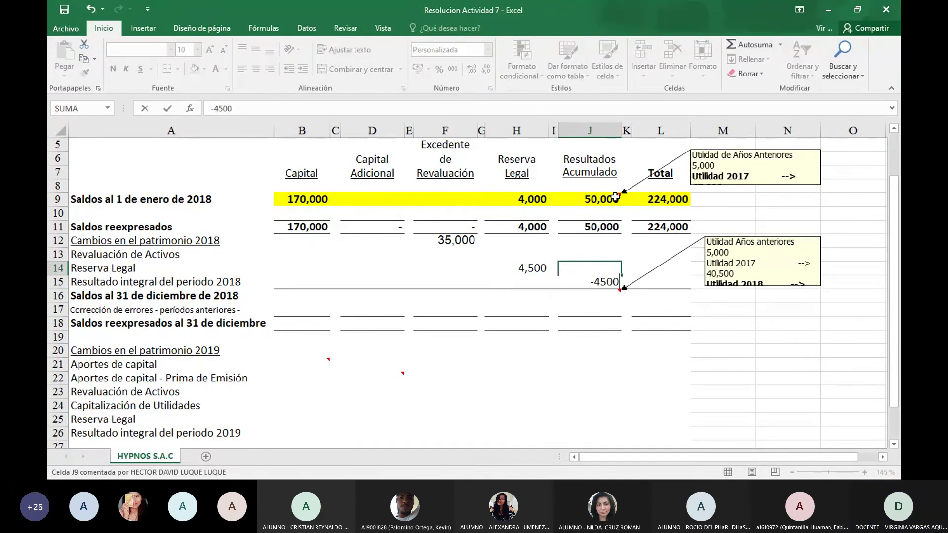
{"action": "key", "text": "Return"}
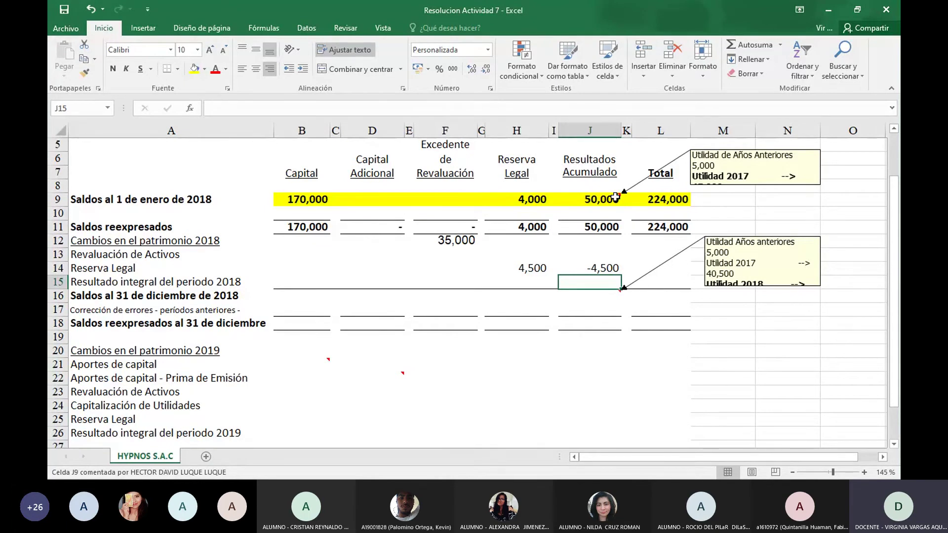
Step: Enter the 2018 comprehensive result of 85,000 under Resultados Acumulados in J15
{"action": "type", "text": "85"}
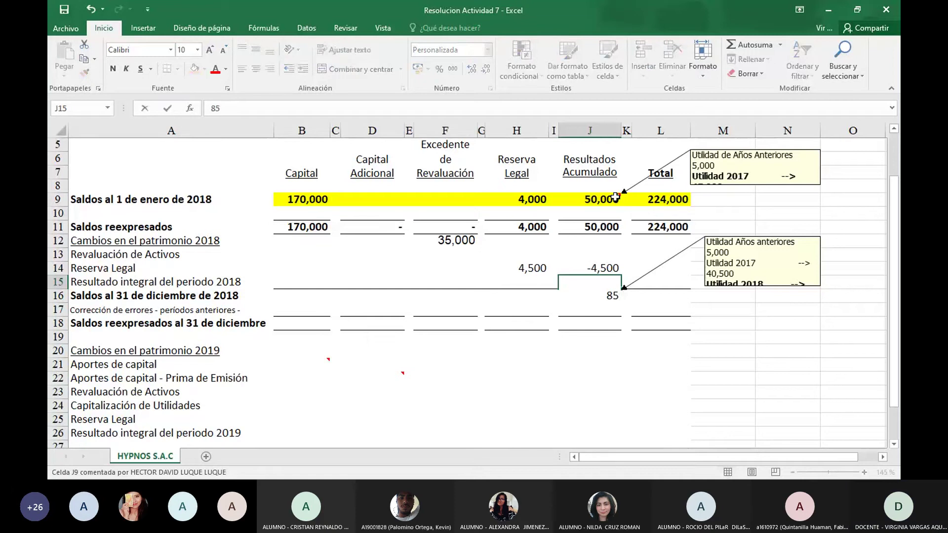
{"action": "type", "text": "000"}
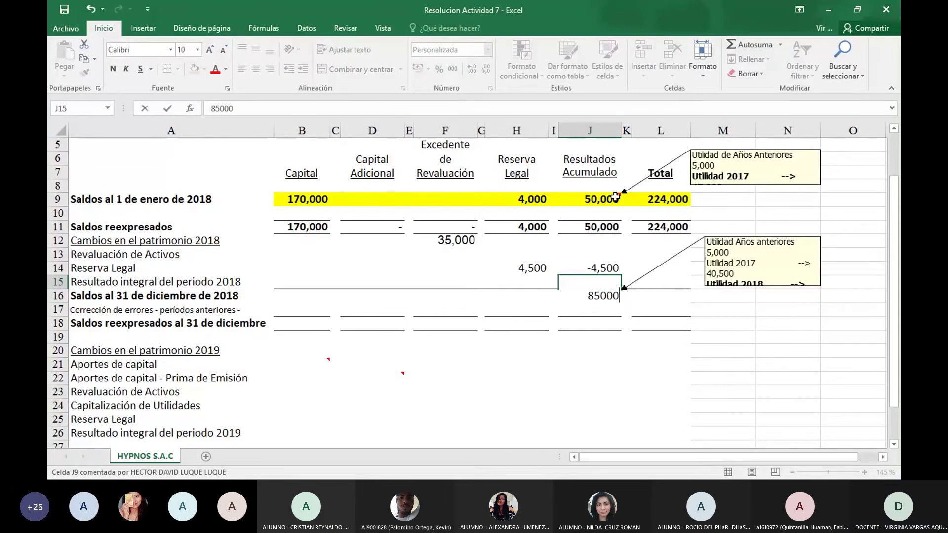
{"action": "key", "text": "Return"}
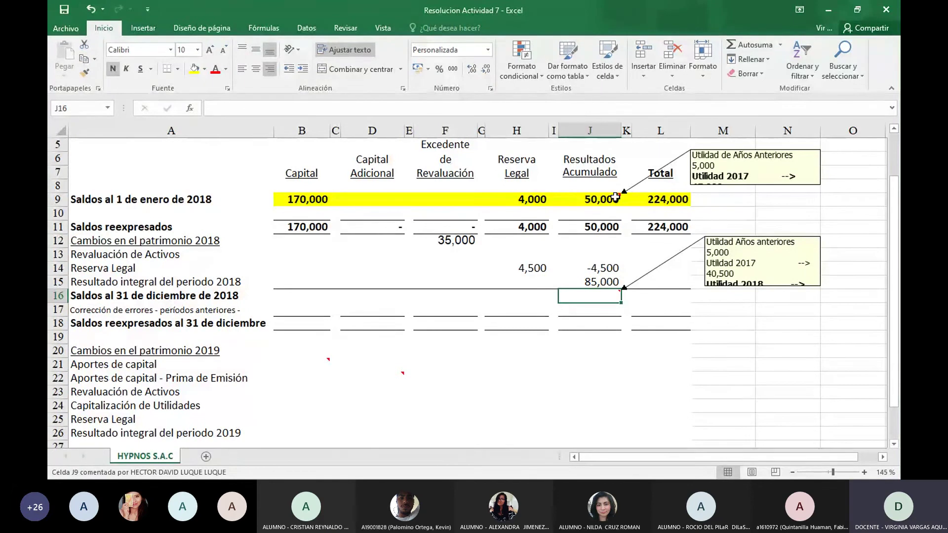
Step: Link the Total cell L12 to the revaluation amount with =F12
{"action": "key", "text": "Up"}
{"action": "key", "text": "Up"}
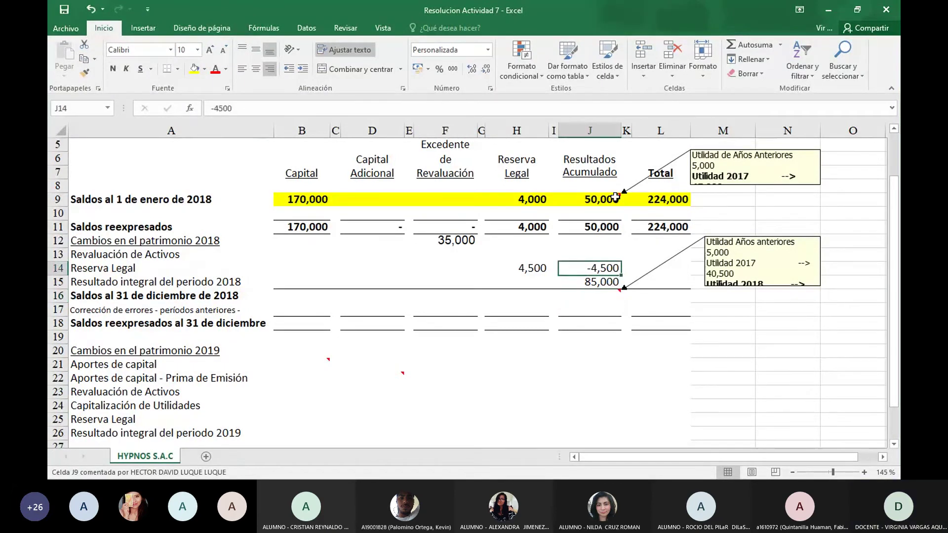
{"action": "key", "text": "Up"}
{"action": "key", "text": "Left"}
{"action": "key", "text": "Left"}
{"action": "key", "text": "Up"}
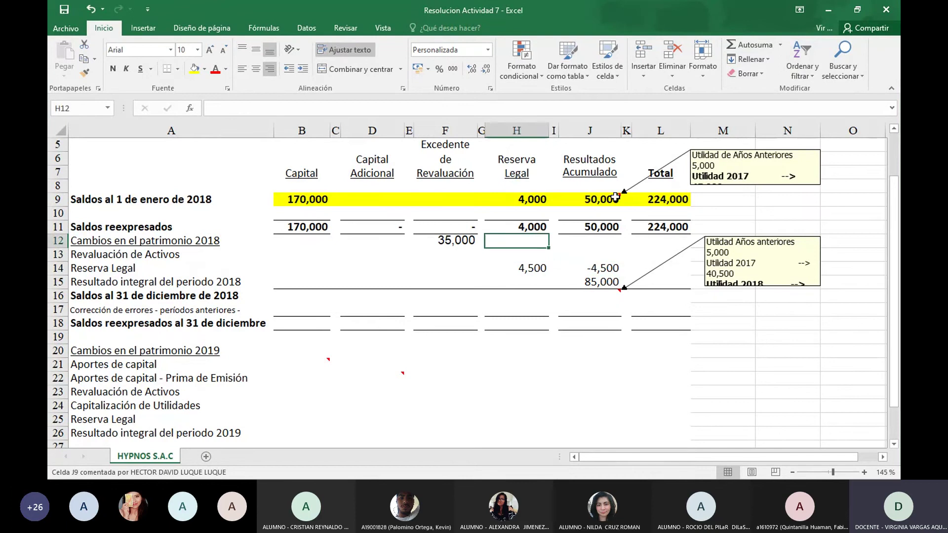
{"action": "key", "text": "Right"}
{"action": "key", "text": "Right"}
{"action": "key", "text": "Right"}
{"action": "key", "text": "Right"}
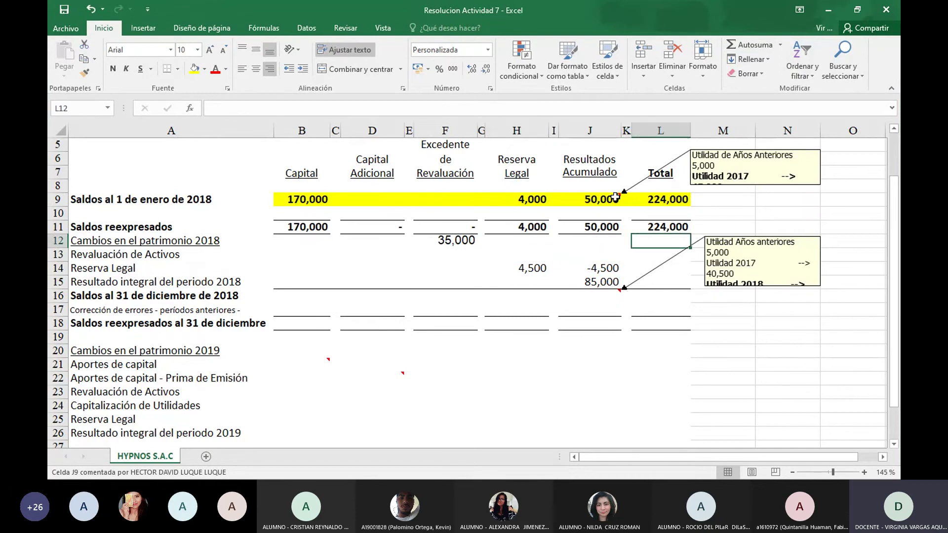
{"action": "type", "text": "="}
{"action": "key", "text": "Left"}
{"action": "key", "text": "Left"}
{"action": "key", "text": "Left"}
{"action": "key", "text": "Left"}
{"action": "key", "text": "Left"}
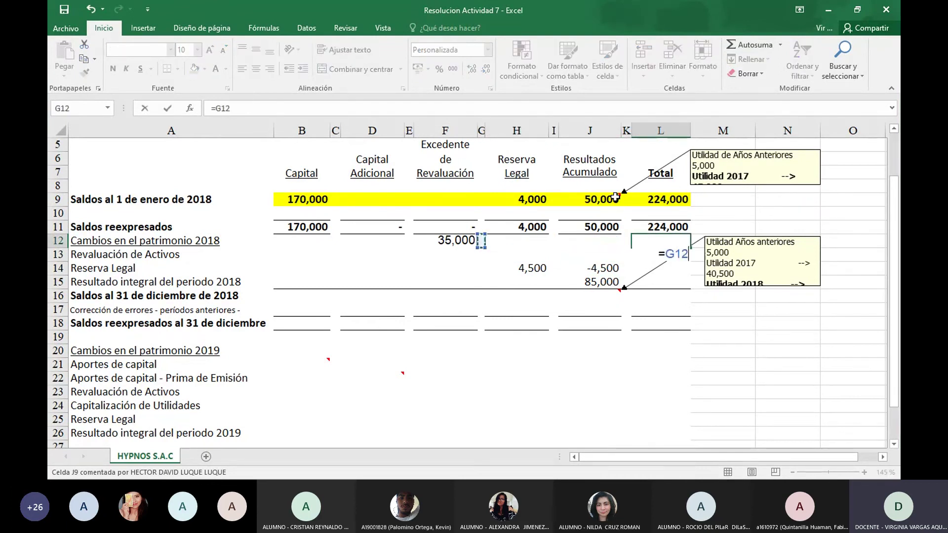
{"action": "key", "text": "Left"}
{"action": "key", "text": "Return"}
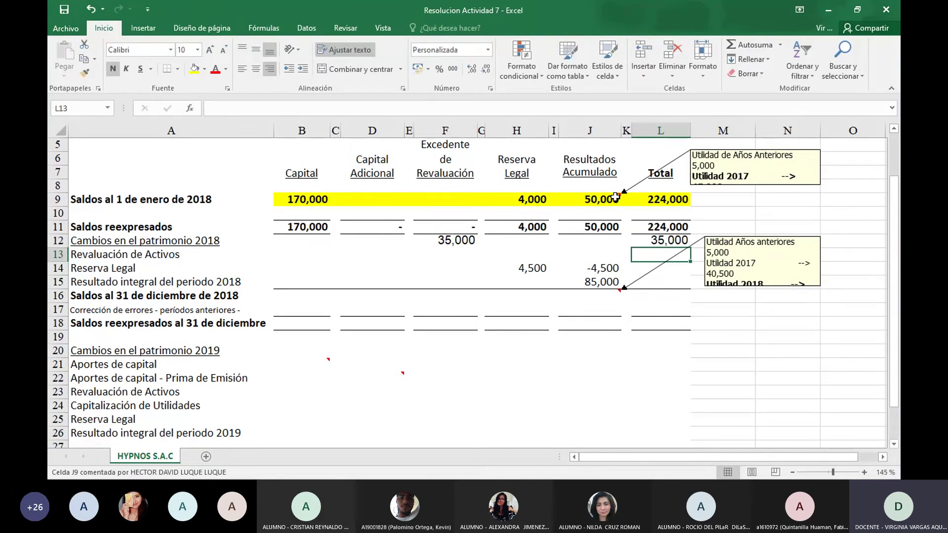
Step: Link the Total for Resultado integral del periodo 2018 in L15 with =J15
{"action": "key", "text": "Down"}
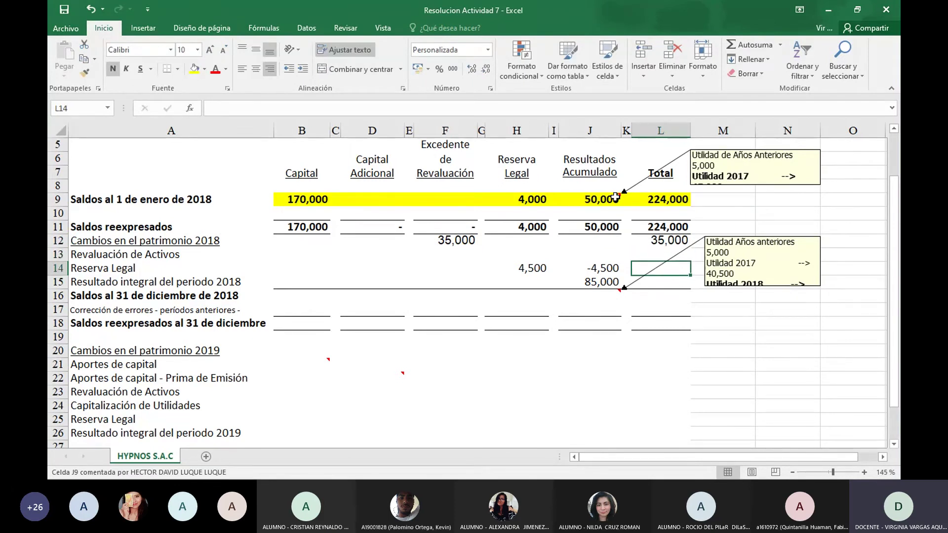
{"action": "key", "text": "Left"}
{"action": "key", "text": "Left"}
{"action": "key", "text": "Left"}
{"action": "key", "text": "Left"}
{"action": "key", "text": "Right"}
{"action": "key", "text": "Right"}
{"action": "key", "text": "Right"}
{"action": "key", "text": "Right"}
{"action": "key", "text": "Down"}
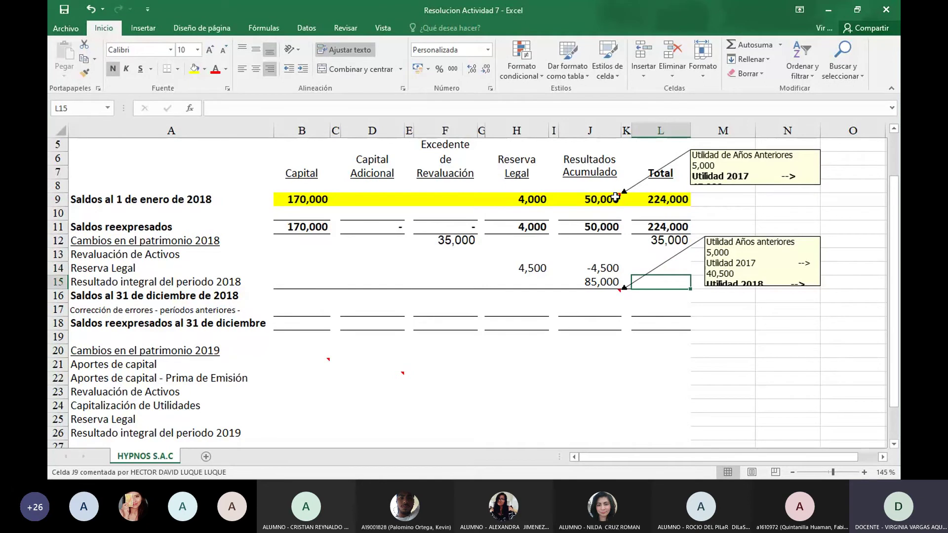
{"action": "type", "text": "="}
{"action": "key", "text": "Left"}
{"action": "key", "text": "Left"}
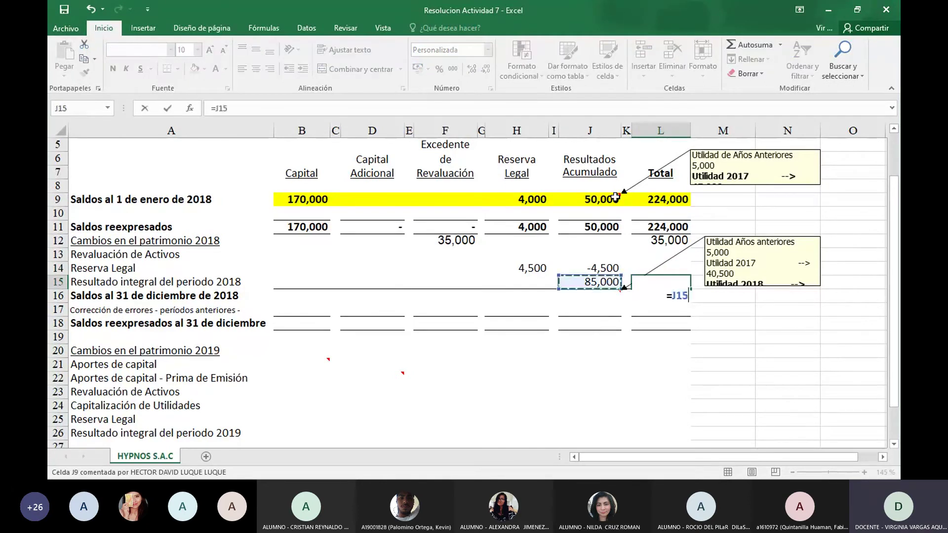
{"action": "key", "text": "Return"}
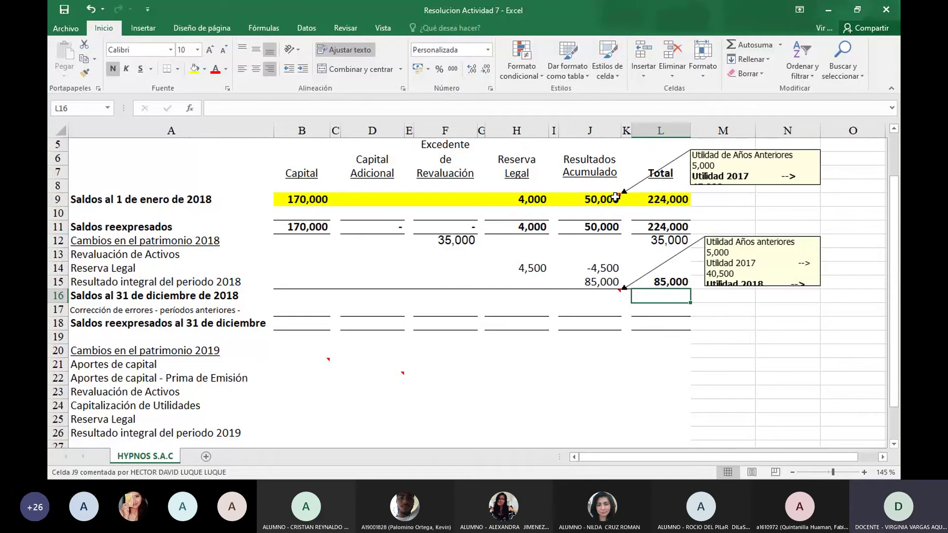
Step: Carry the restated Capital balance into the 31 December 2018 row, B16, with =B11
{"action": "key", "text": "Left"}
{"action": "key", "text": "Left"}
{"action": "key", "text": "Left"}
{"action": "key", "text": "Left"}
{"action": "key", "text": "Left"}
{"action": "key", "text": "Left"}
{"action": "key", "text": "Left"}
{"action": "key", "text": "Left"}
{"action": "key", "text": "Left"}
{"action": "key", "text": "Left"}
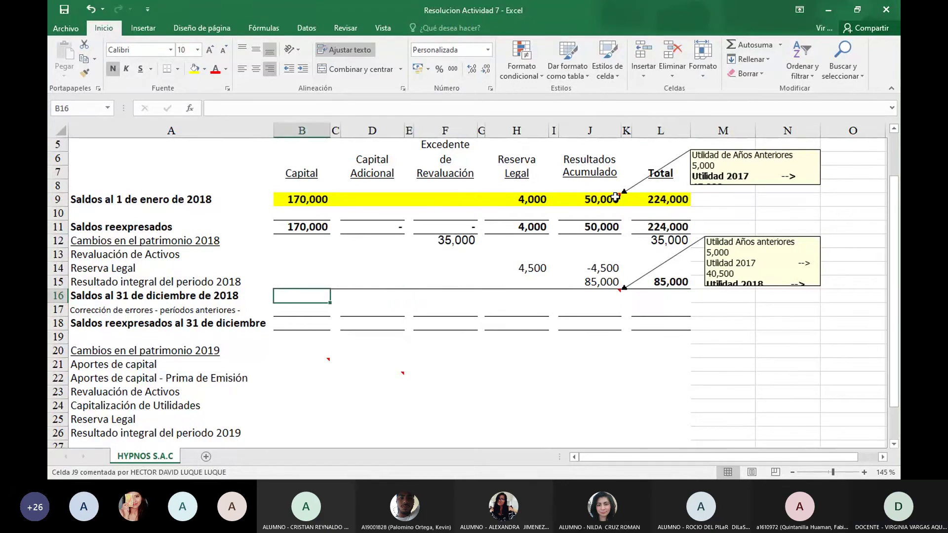
{"action": "type", "text": "="}
{"action": "key", "text": "Up"}
{"action": "key", "text": "Up"}
{"action": "key", "text": "Up"}
{"action": "key", "text": "Up"}
{"action": "key", "text": "Up"}
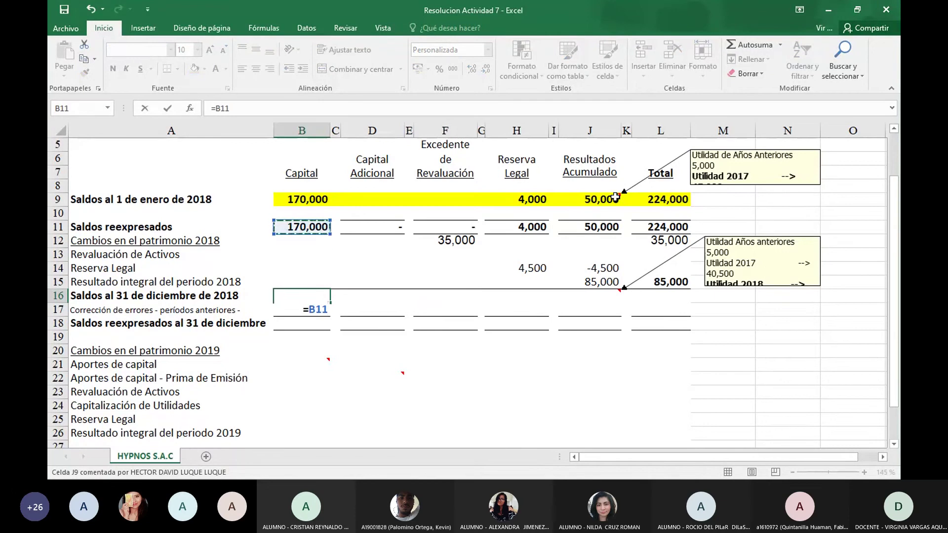
{"action": "key", "text": "Return"}
Step: Set the Excedente de Revaluación balance at 31 December 2018 in F16 to =F12
{"action": "key", "text": "Up"}
{"action": "key", "text": "Right"}
{"action": "key", "text": "Right"}
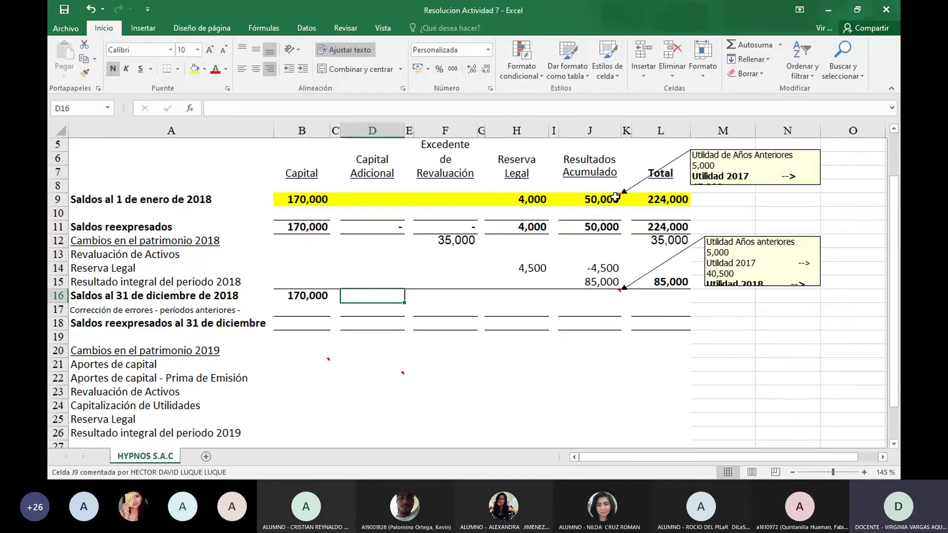
{"action": "key", "text": "Right"}
{"action": "key", "text": "Right"}
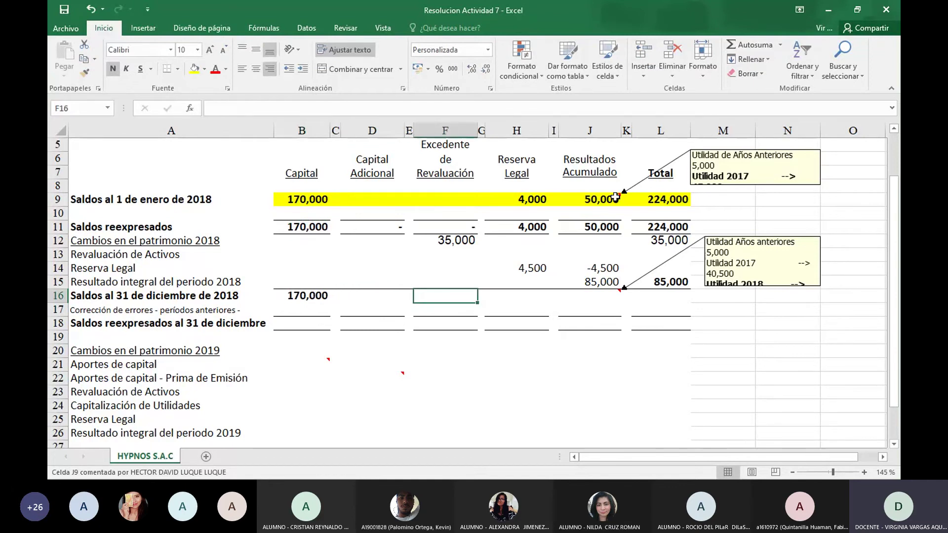
{"action": "key", "text": "Down"}
{"action": "type", "text": "="}
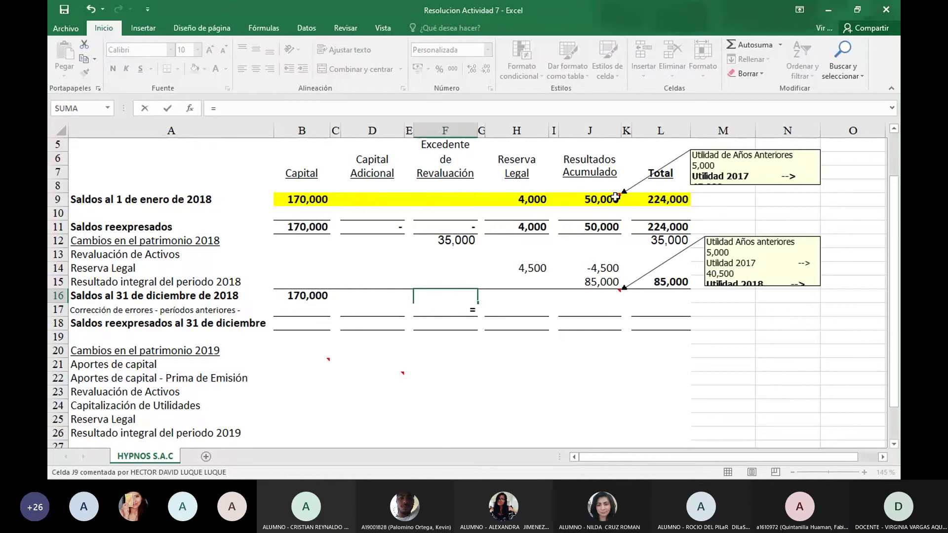
{"action": "key", "text": "Up"}
{"action": "key", "text": "Up"}
{"action": "key", "text": "Up"}
{"action": "key", "text": "Up"}
{"action": "key", "text": "Up"}
{"action": "key", "text": "Return"}
Step: Calculate the Reserva Legal balance at 31 December 2018 in H16 with =H11+H14
{"action": "key", "text": "Up"}
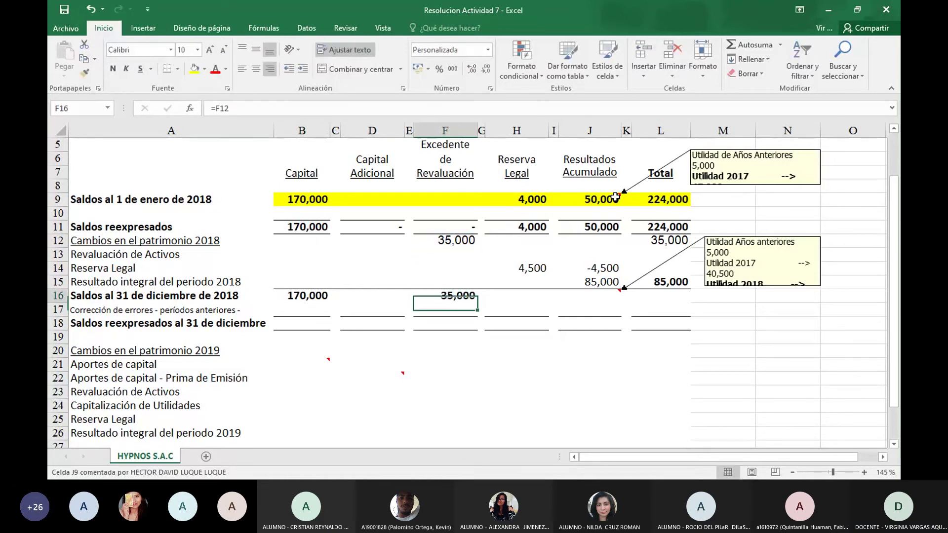
{"action": "key", "text": "Right"}
{"action": "key", "text": "Right"}
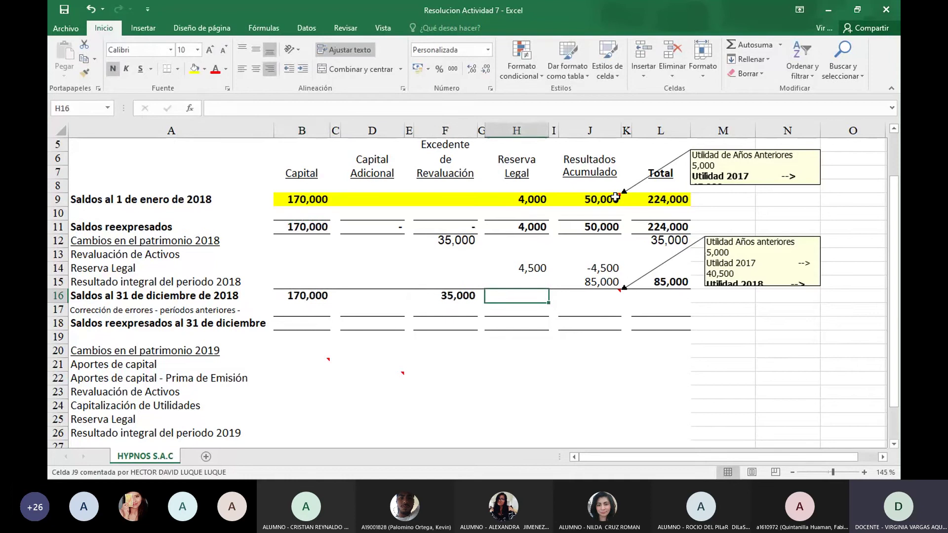
{"action": "type", "text": "="}
{"action": "key", "text": "Up"}
{"action": "key", "text": "Up"}
{"action": "key", "text": "Up"}
{"action": "key", "text": "Up"}
{"action": "key", "text": "Up"}
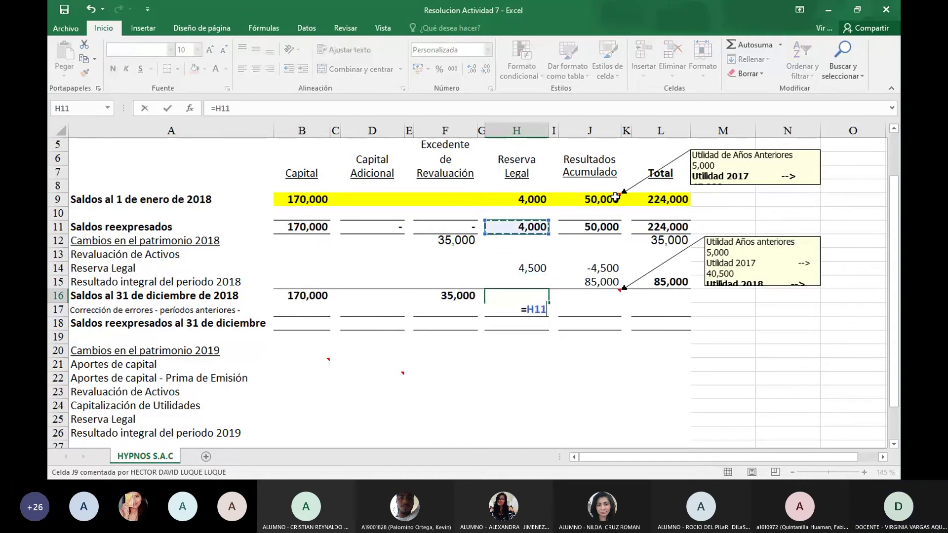
{"action": "type", "text": "+"}
{"action": "key", "text": "Up"}
{"action": "key", "text": "Up"}
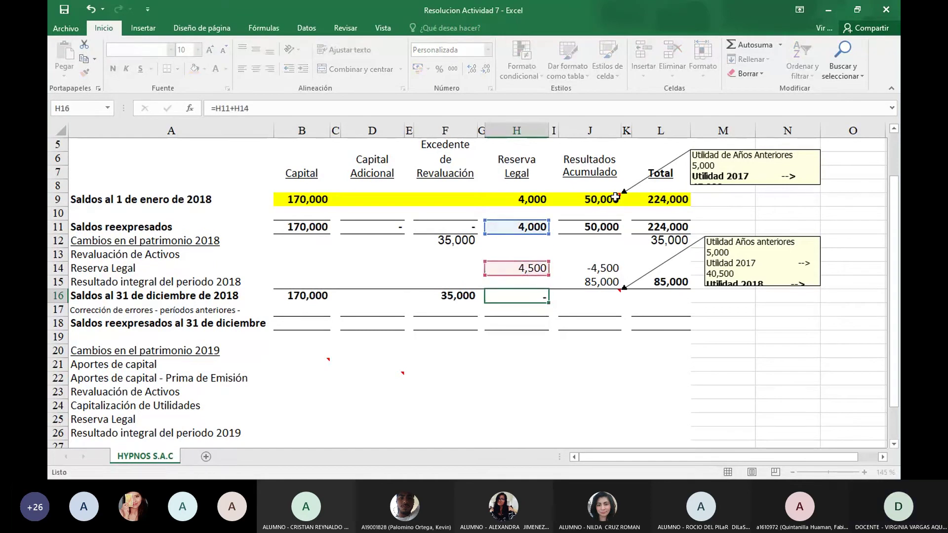
{"action": "key", "text": "Return"}
Step: Calculate the Resultados Acumulado balance at 31 December 2018 in J16 with =J11+J14+J15
{"action": "key", "text": "Up"}
{"action": "key", "text": "Right"}
{"action": "key", "text": "Right"}
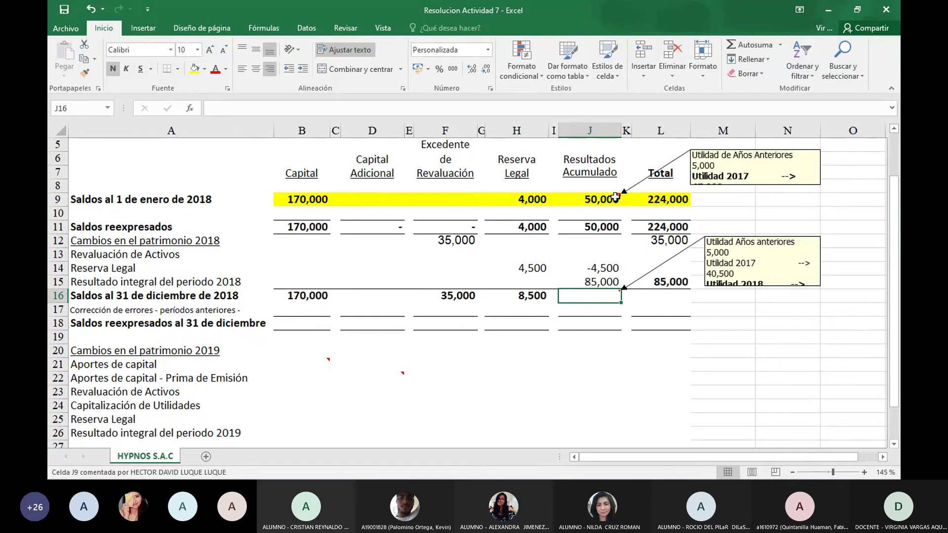
{"action": "type", "text": "="}
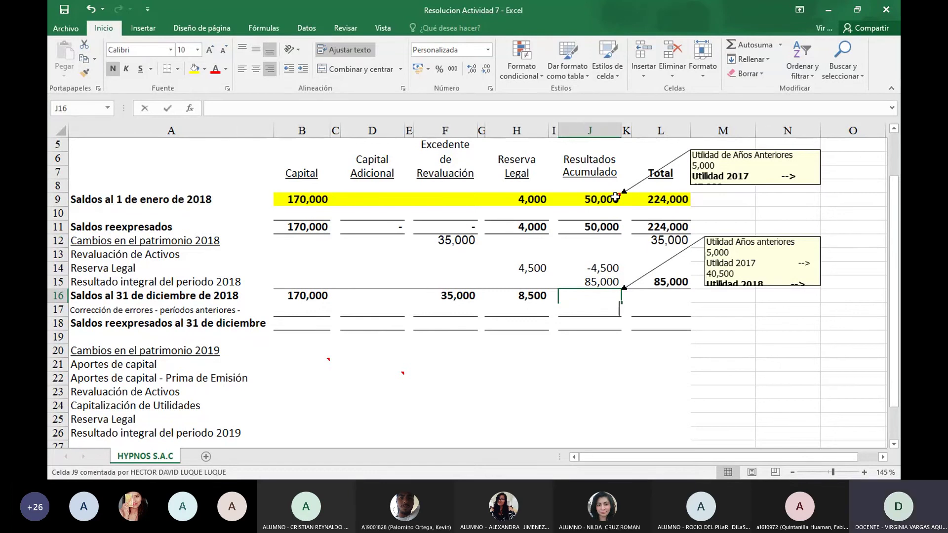
{"action": "key", "text": "Up"}
{"action": "key", "text": "Up"}
{"action": "key", "text": "Up"}
{"action": "key", "text": "Up"}
{"action": "key", "text": "Up"}
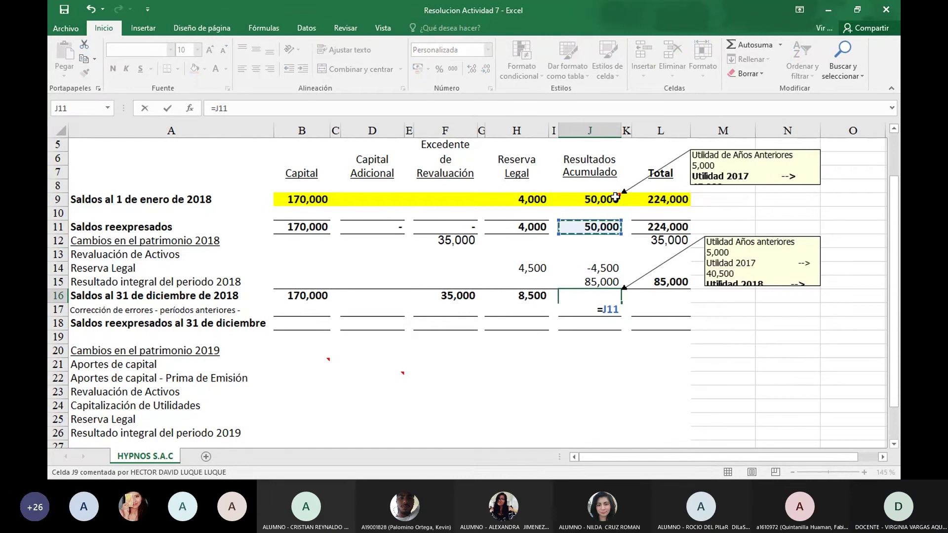
{"action": "type", "text": "+"}
{"action": "key", "text": "Up"}
{"action": "key", "text": "Up"}
{"action": "type", "text": "+"}
{"action": "key", "text": "Up"}
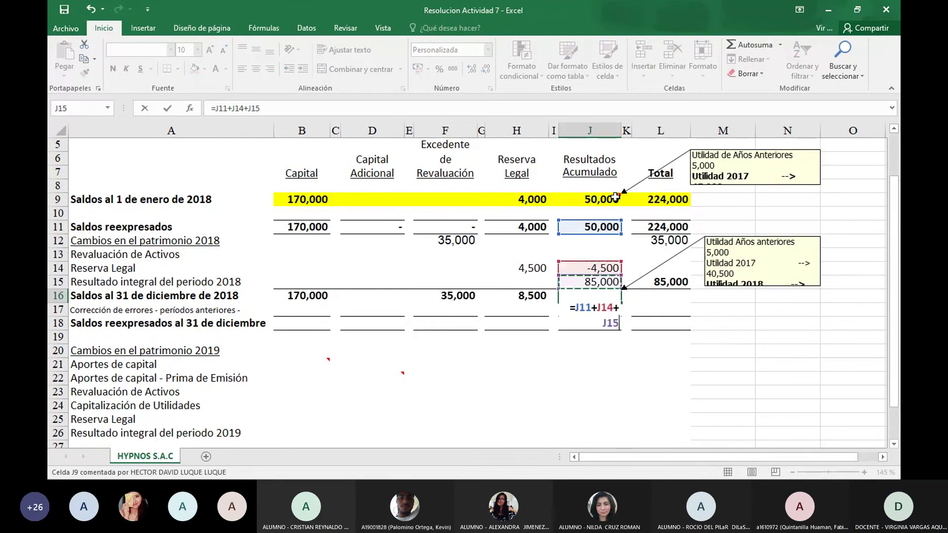
{"action": "key", "text": "Return"}
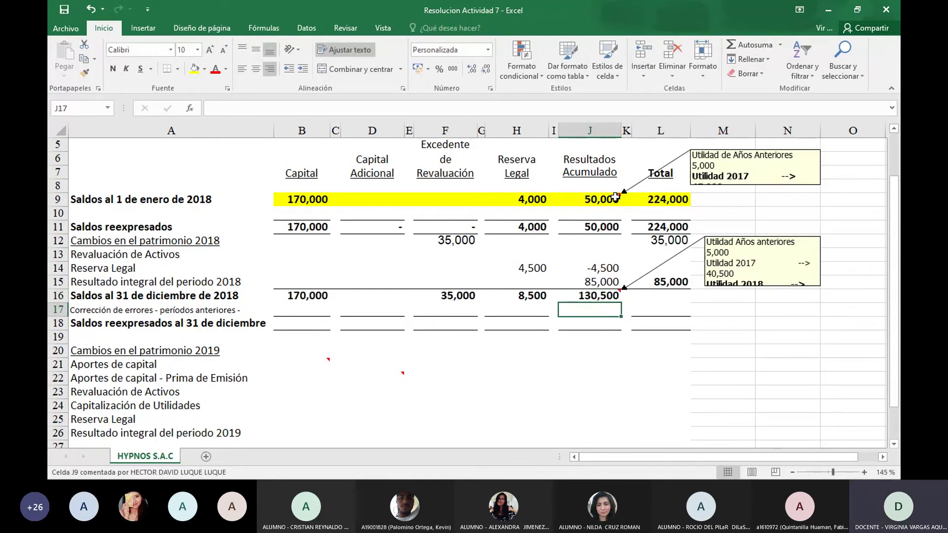
Step: Calculate the Total balance at 31 December 2018 in L16 with =L11+L12+L15
{"action": "key", "text": "Up"}
{"action": "key", "text": "Right"}
{"action": "key", "text": "Right"}
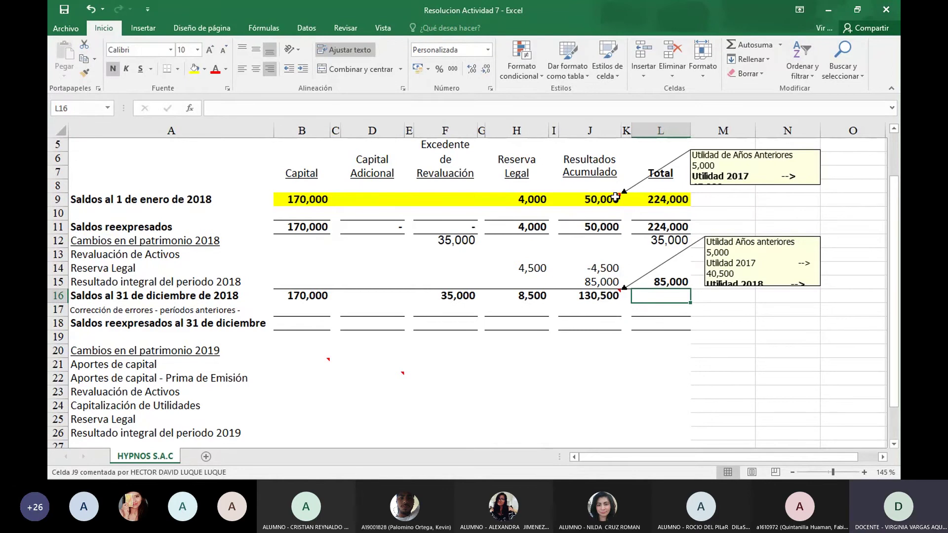
{"action": "type", "text": "="}
{"action": "key", "text": "Up"}
{"action": "key", "text": "Up"}
{"action": "key", "text": "Up"}
{"action": "key", "text": "Up"}
{"action": "key", "text": "Up"}
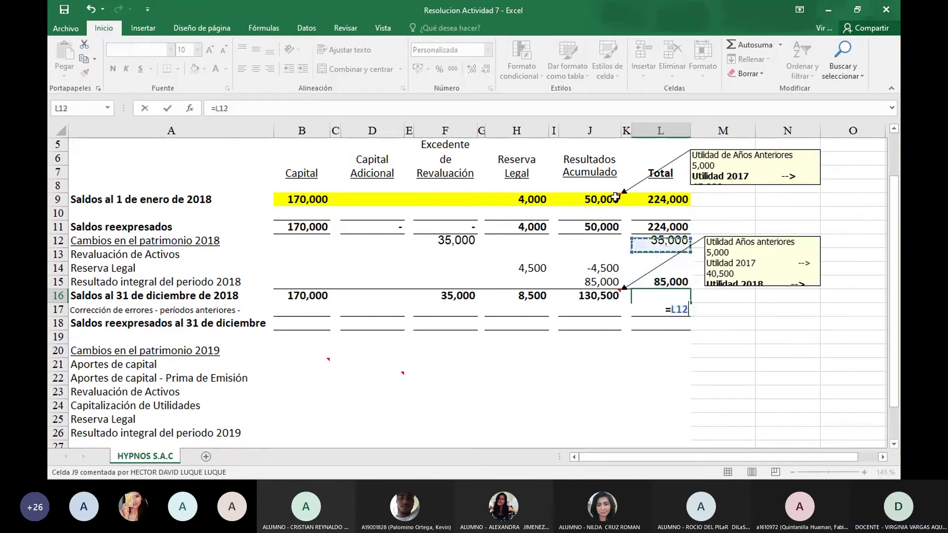
{"action": "type", "text": "+"}
{"action": "key", "text": "Up"}
{"action": "key", "text": "Up"}
{"action": "key", "text": "Up"}
{"action": "key", "text": "Up"}
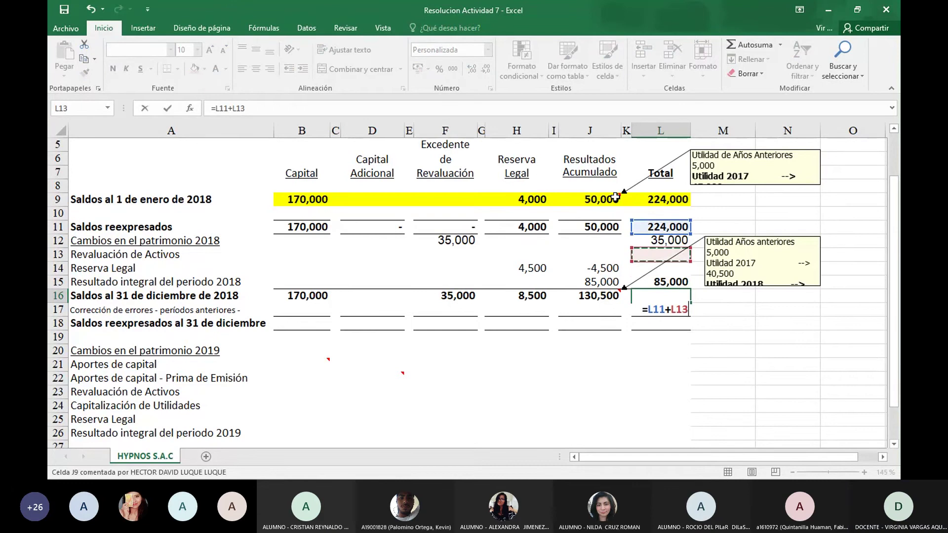
{"action": "type", "text": "+"}
{"action": "key", "text": "Up"}
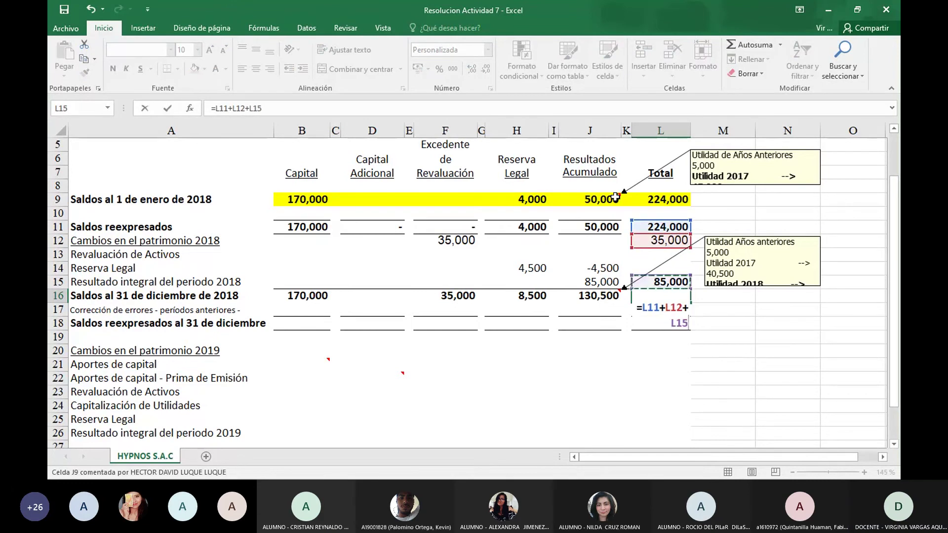
{"action": "key", "text": "Return"}
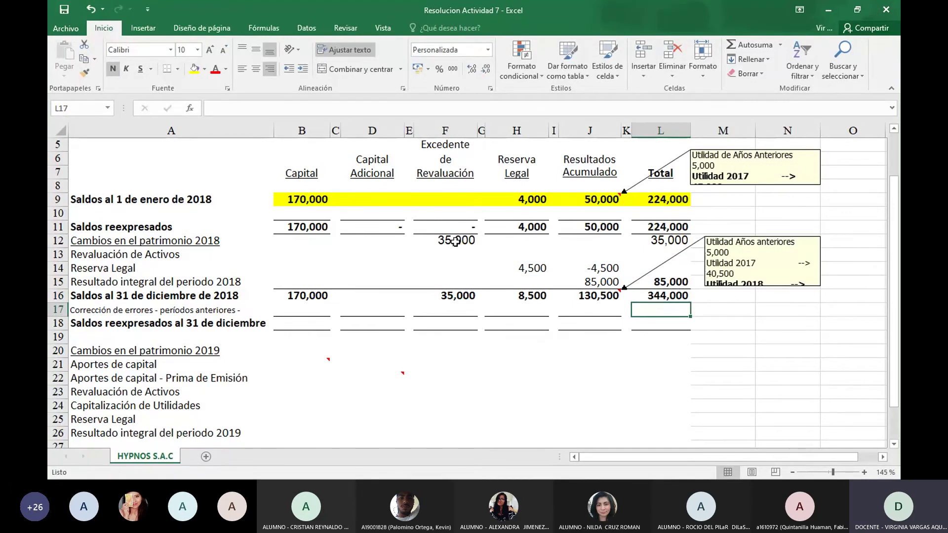
Step: Review the 2018 Reserva Legal and Resultado integral entries, and the labels of the 31 December balance rows
{"action": "left_click", "coordinate": [531, 270]}
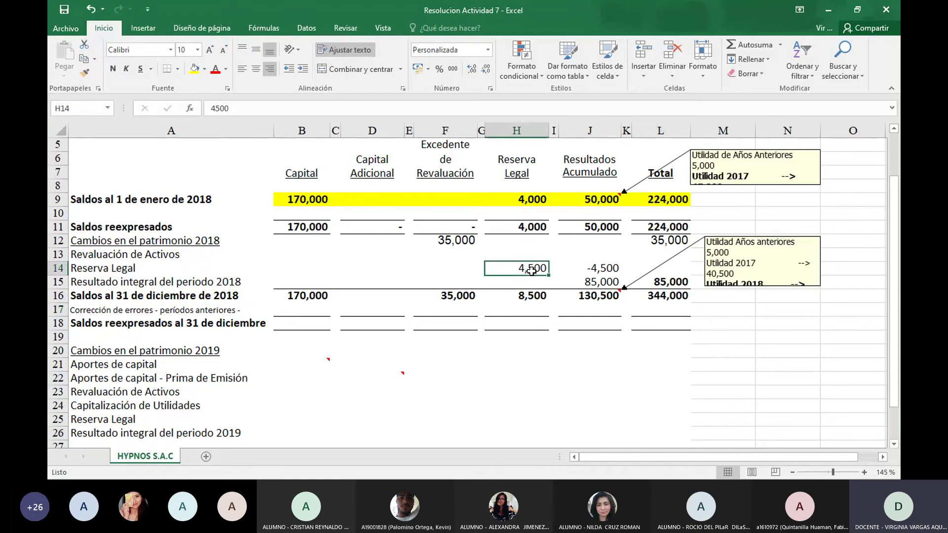
{"action": "left_click", "coordinate": [603, 266]}
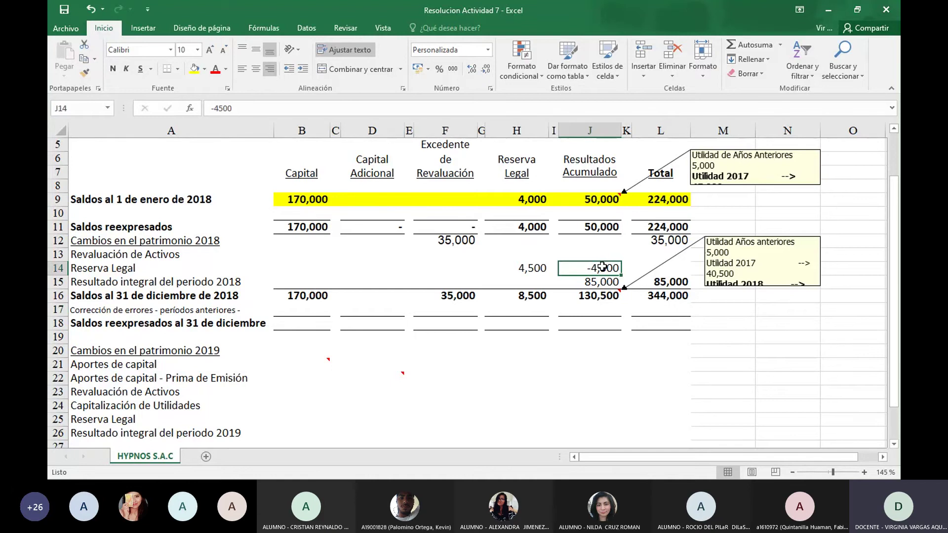
{"action": "left_click", "coordinate": [598, 283]}
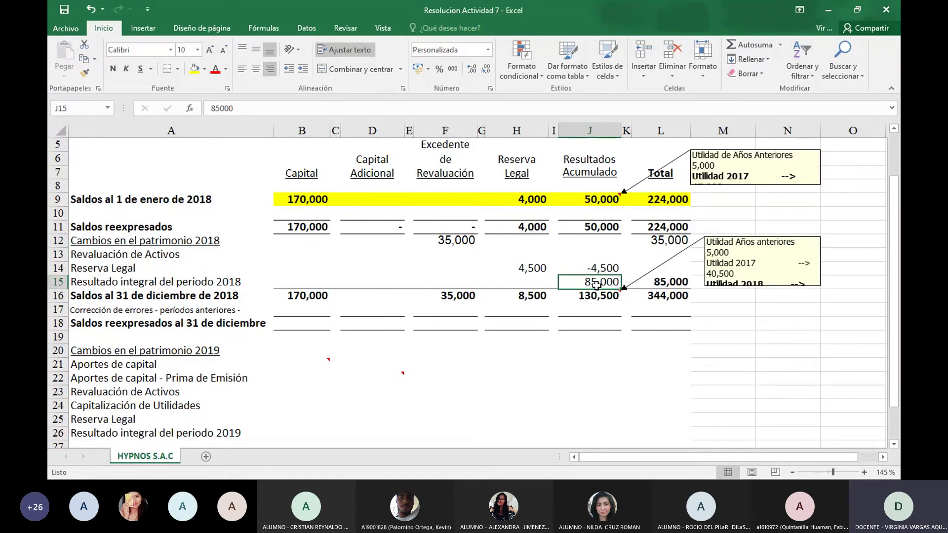
{"action": "key", "text": "Down"}
{"action": "key", "text": "Down"}
{"action": "key", "text": "Left"}
{"action": "key", "text": "Left"}
{"action": "key", "text": "Left"}
{"action": "key", "text": "Left"}
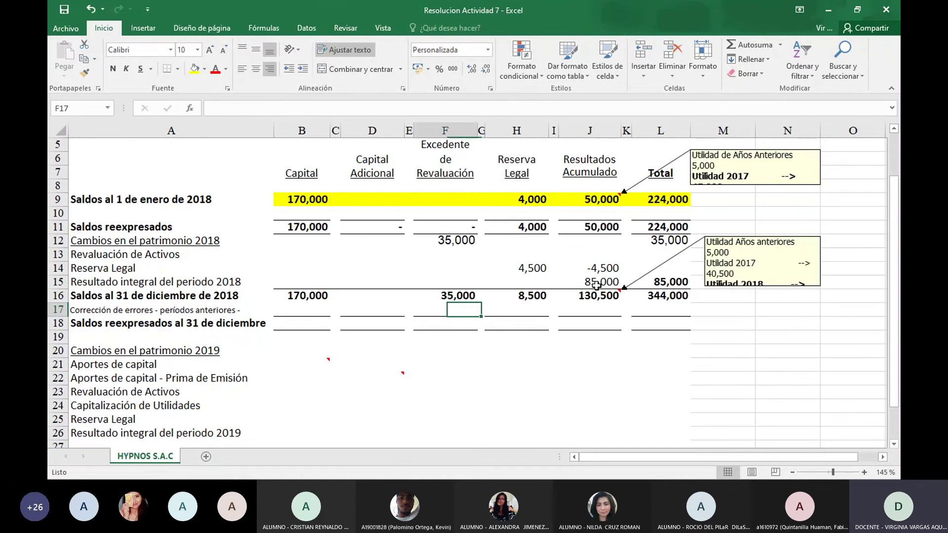
{"action": "key", "text": "Left"}
{"action": "key", "text": "Left"}
{"action": "key", "text": "Left"}
{"action": "key", "text": "Down"}
{"action": "key", "text": "Left"}
{"action": "key", "text": "Left"}
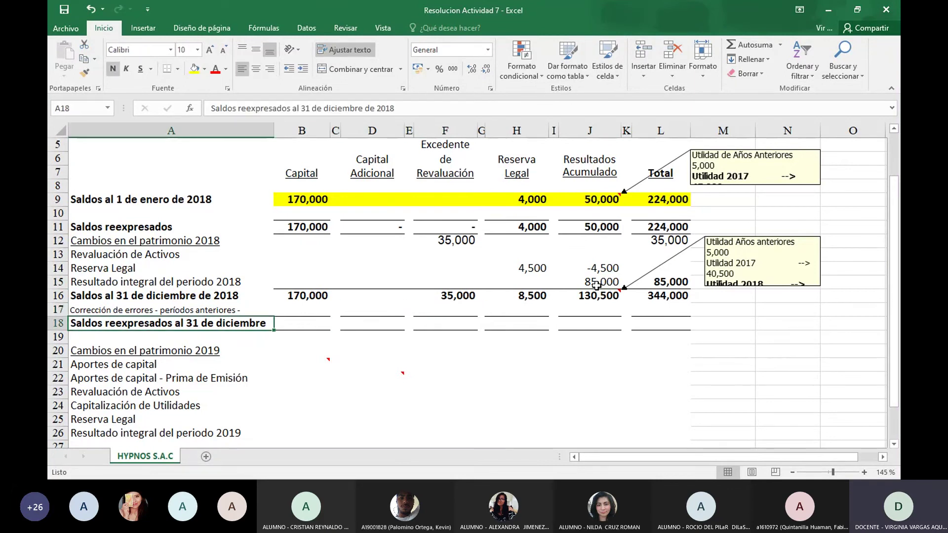
{"action": "key", "text": "Right"}
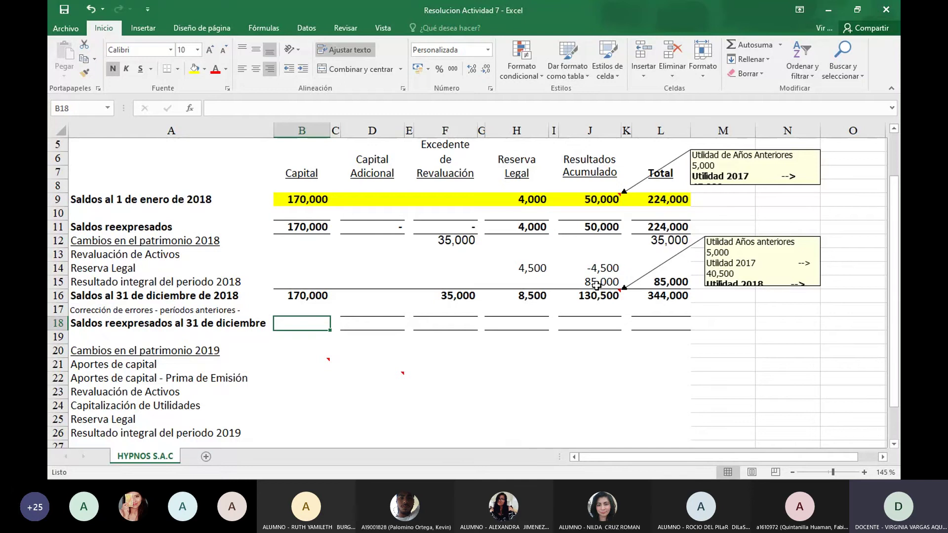
{"action": "key", "text": "Up"}
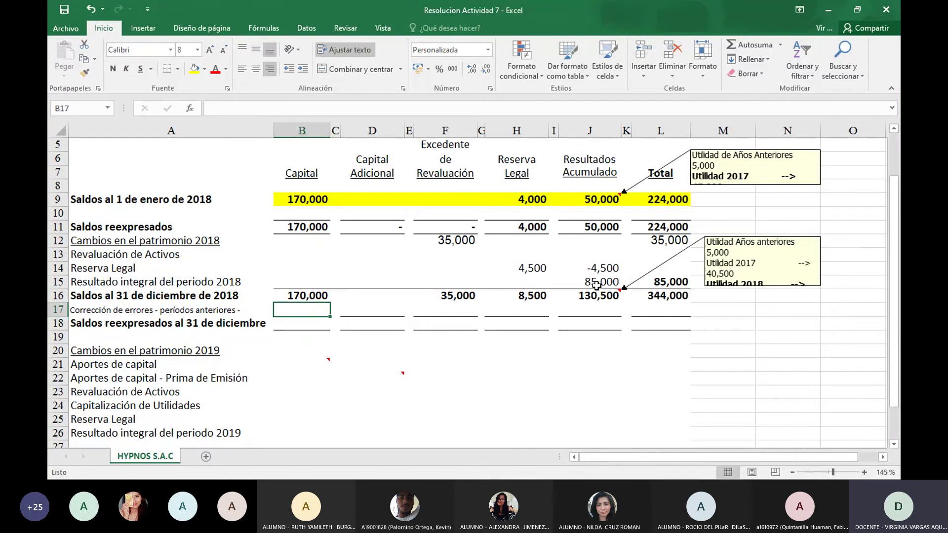
{"action": "key", "text": "Left"}
{"action": "key", "text": "Up"}
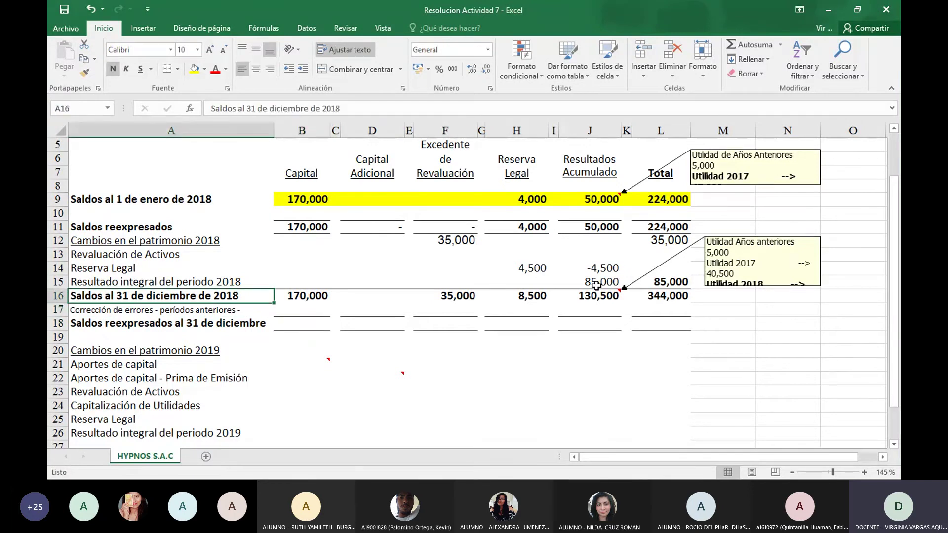
Step: Enter -20000 as the Corrección de errores adjustment to Resultados Acumulado in J17
{"action": "key", "text": "Down"}
{"action": "key", "text": "Right"}
{"action": "key", "text": "Right"}
{"action": "key", "text": "Right"}
{"action": "key", "text": "Right"}
{"action": "key", "text": "Right"}
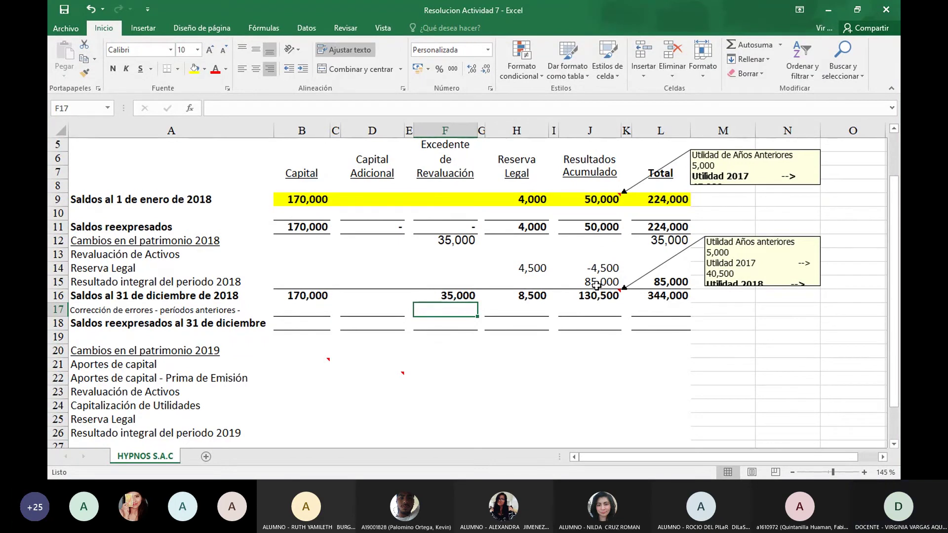
{"action": "key", "text": "Left"}
{"action": "key", "text": "Up"}
{"action": "key", "text": "Right"}
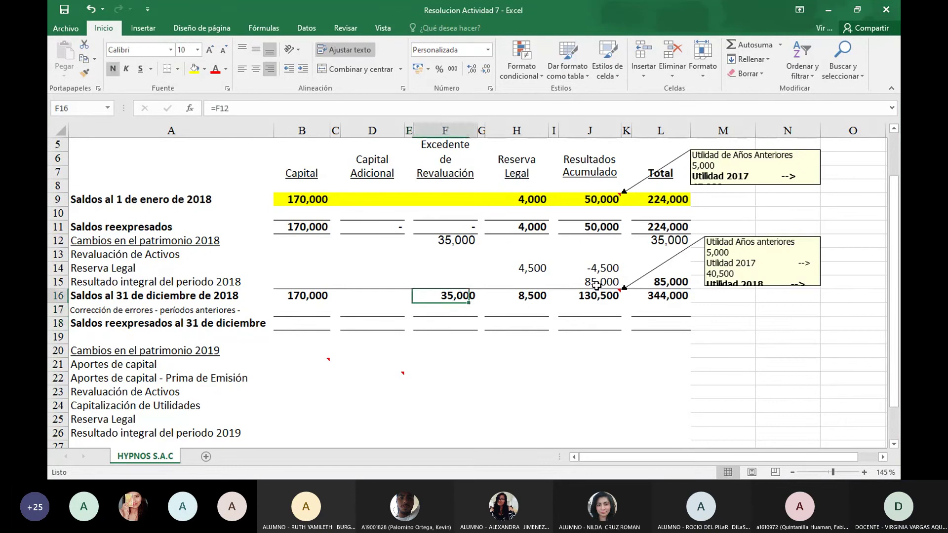
{"action": "key", "text": "Right"}
{"action": "key", "text": "Right"}
{"action": "key", "text": "Right"}
{"action": "key", "text": "Down"}
{"action": "key", "text": "Right"}
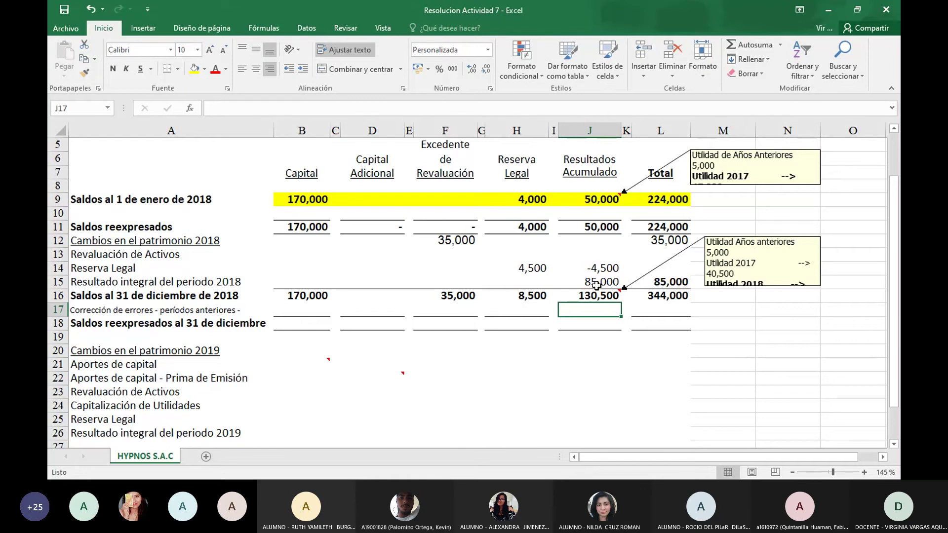
{"action": "key", "text": "Down"}
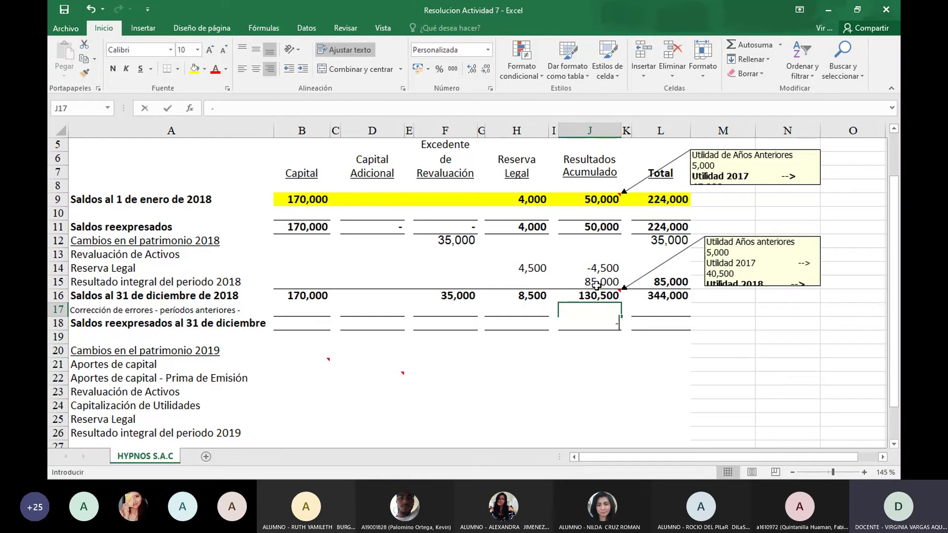
{"action": "type", "text": "-20,0000"}
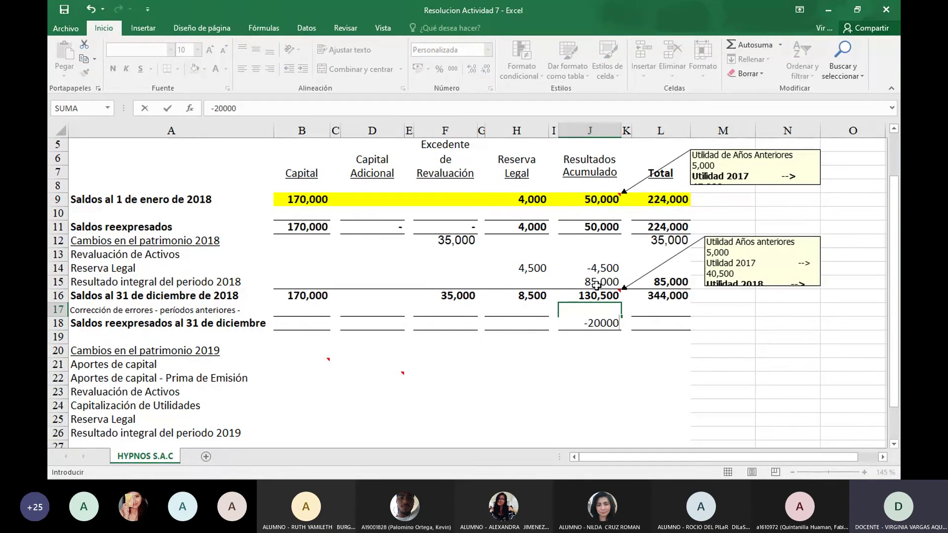
{"action": "key", "text": "Return"}
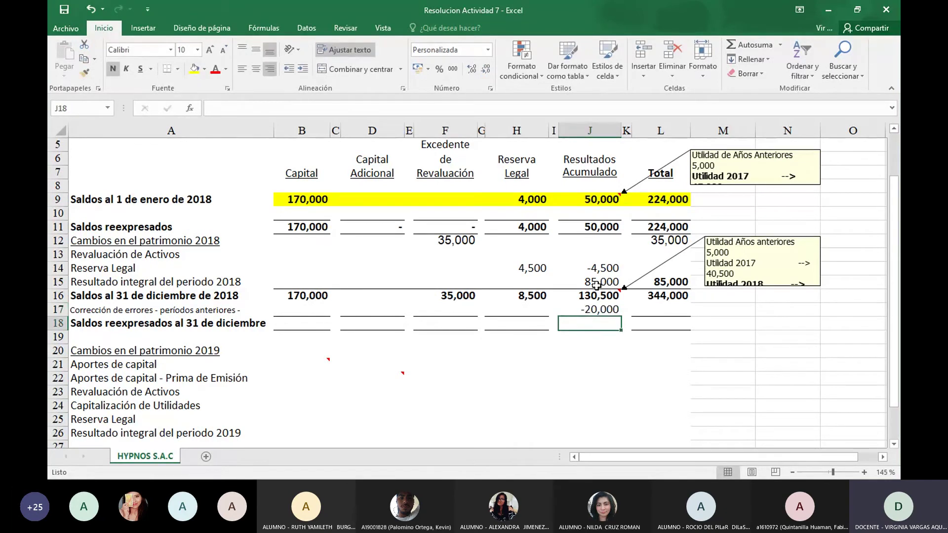
Step: Carry the Capital balance into the restated 31 December row, B18, with =B16
{"action": "key", "text": "Left"}
{"action": "key", "text": "Left"}
{"action": "key", "text": "Left"}
{"action": "key", "text": "Left"}
{"action": "key", "text": "Left"}
{"action": "key", "text": "Left"}
{"action": "key", "text": "Left"}
{"action": "key", "text": "Left"}
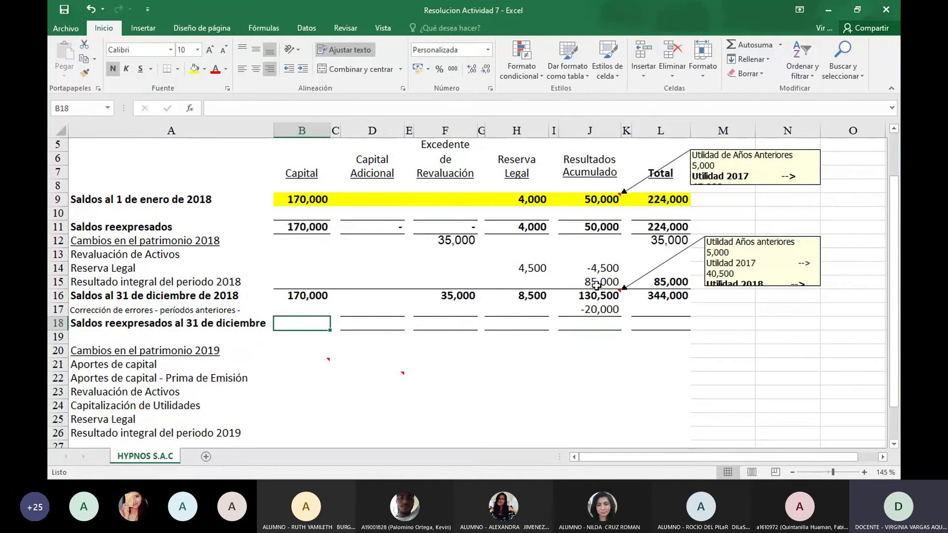
{"action": "type", "text": "="}
{"action": "key", "text": "Up"}
{"action": "key", "text": "Up"}
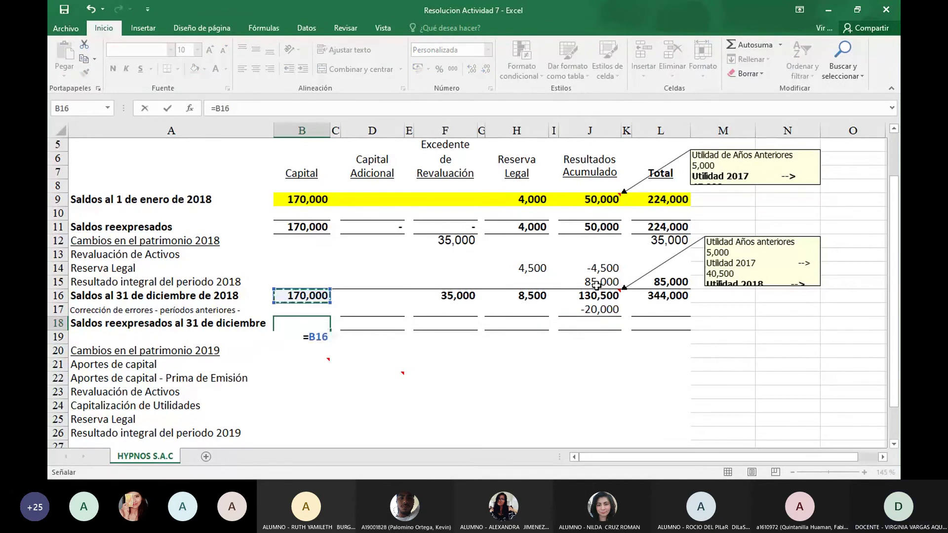
{"action": "key", "text": "Return"}
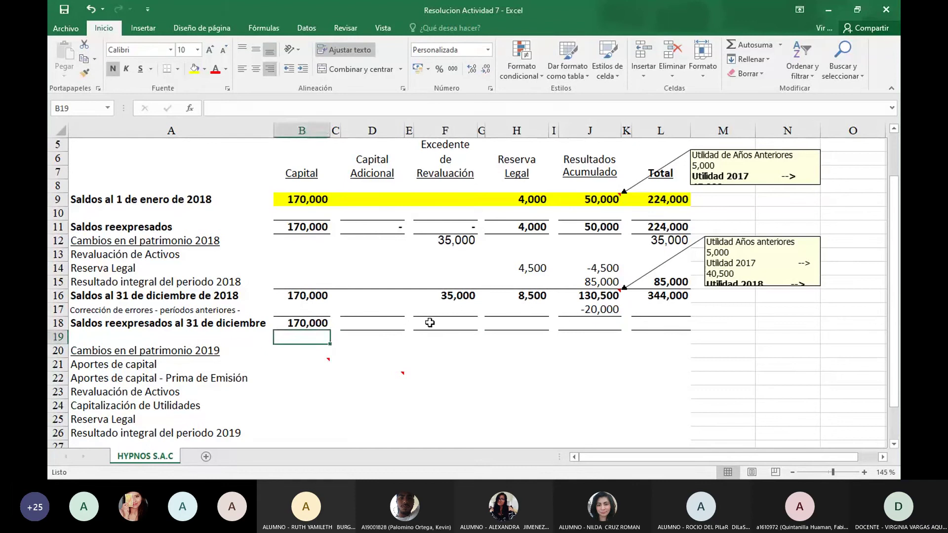
Step: Set the restated Excedente de Revaluación balance in F18 to =F16
{"action": "left_click", "coordinate": [445, 324]}
{"action": "type", "text": "="}
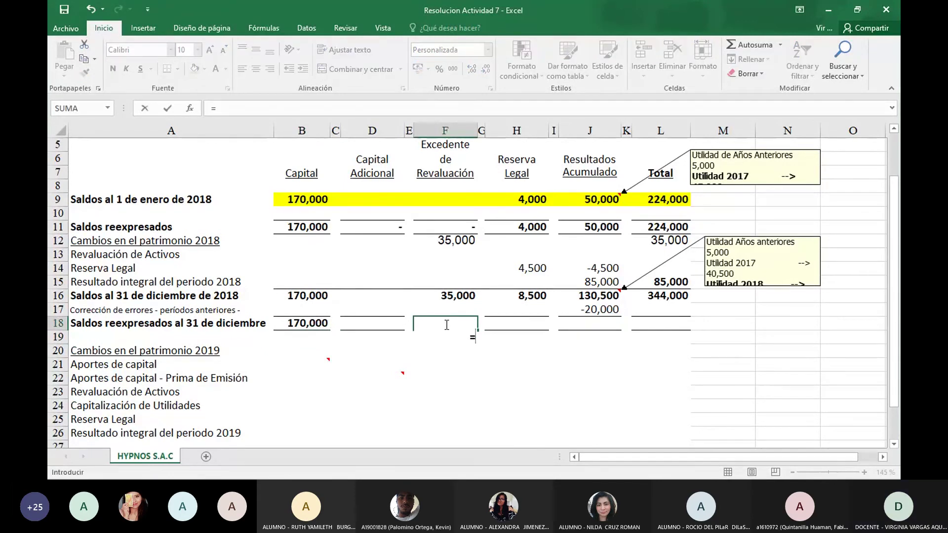
{"action": "key", "text": "Up"}
{"action": "key", "text": "Up"}
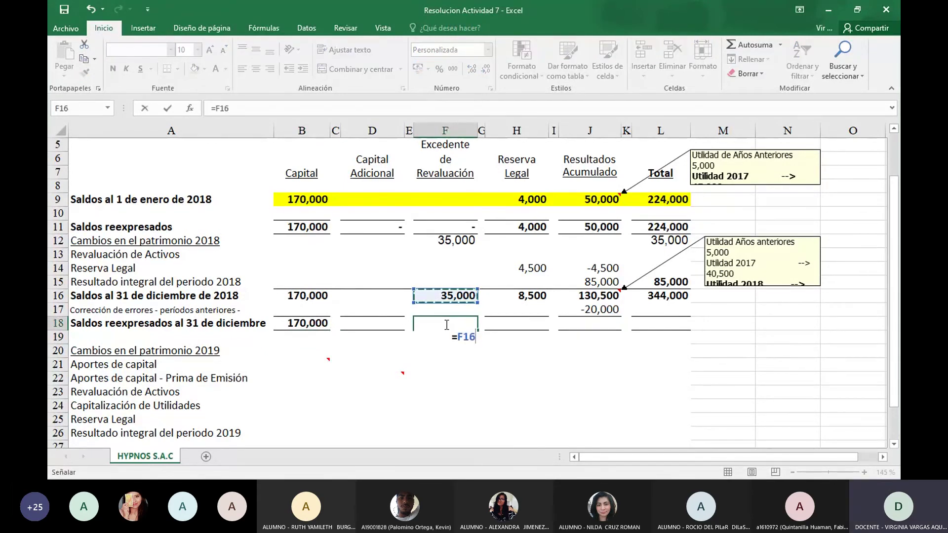
{"action": "key", "text": "Tab"}
{"action": "key", "text": "Tab"}
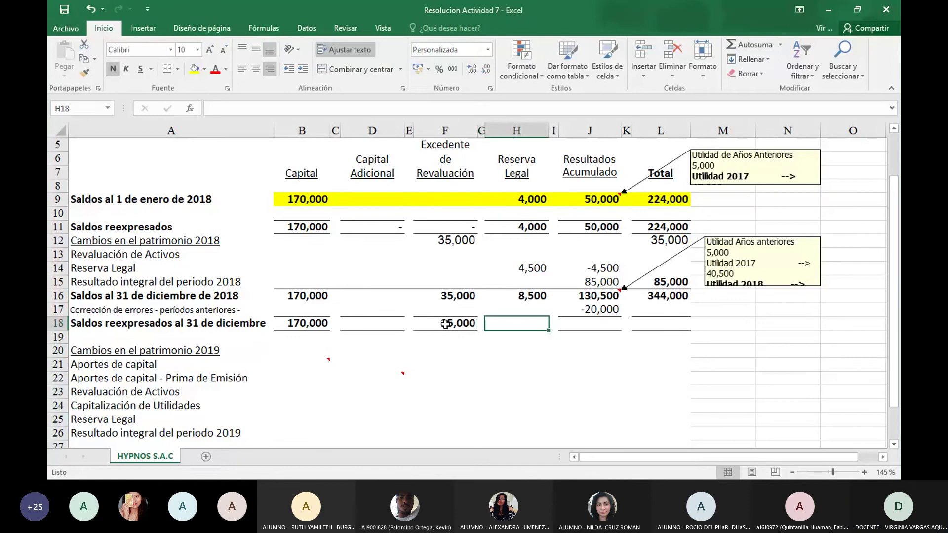
Step: Set the restated Reserva Legal balance in H18 to =H16
{"action": "type", "text": "="}
{"action": "key", "text": "Up"}
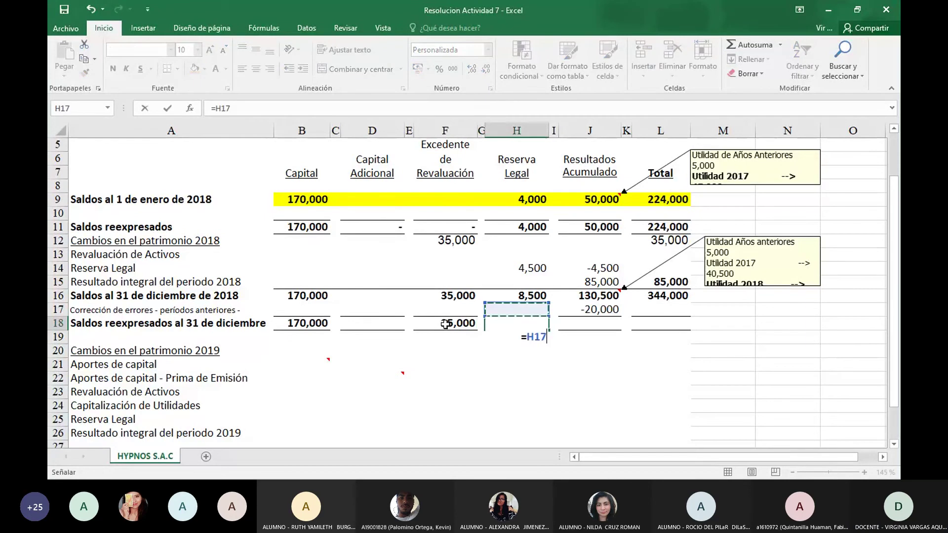
{"action": "key", "text": "Tab"}
{"action": "key", "text": "Tab"}
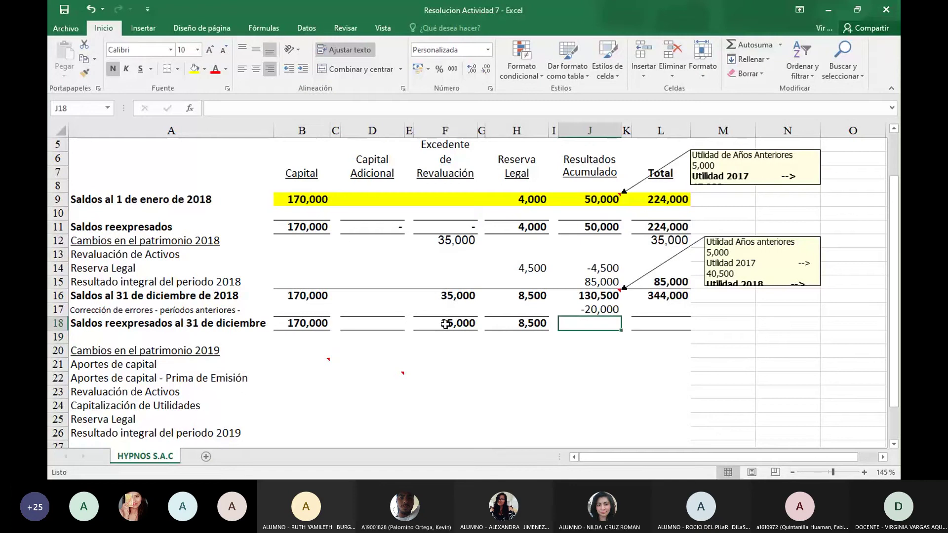
Step: Calculate the restated Resultados Acumulado balance in J18 with =J16+J17
{"action": "type", "text": "="}
{"action": "key", "text": "Up"}
{"action": "key", "text": "Up"}
{"action": "type", "text": "+"}
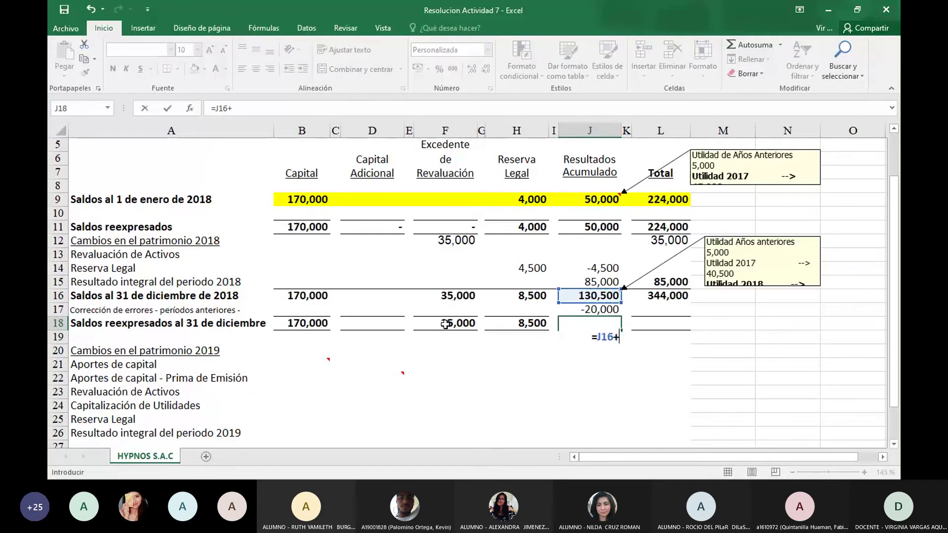
{"action": "key", "text": "Up"}
{"action": "key", "text": "Tab"}
{"action": "key", "text": "Tab"}
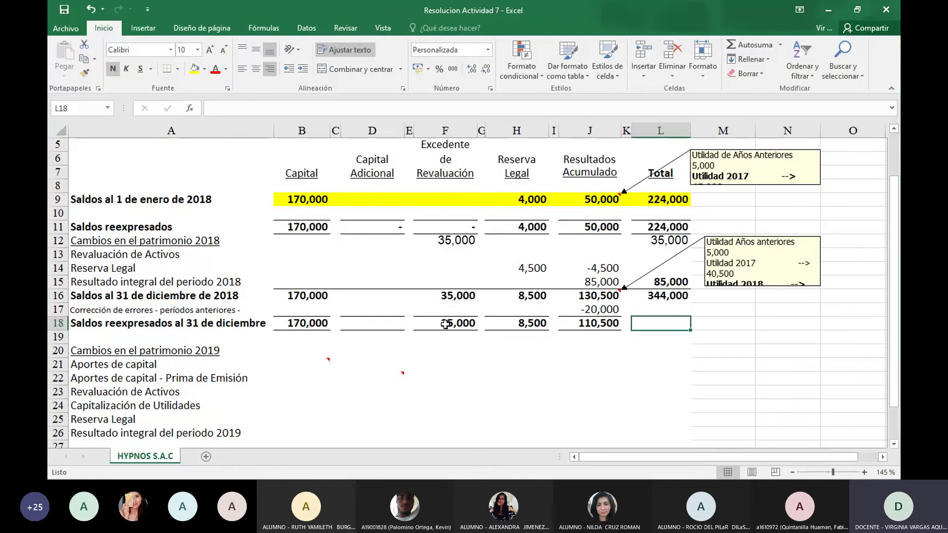
Step: Set the Total of the error-correction row, L17, to =J17
{"action": "key", "text": "Up"}
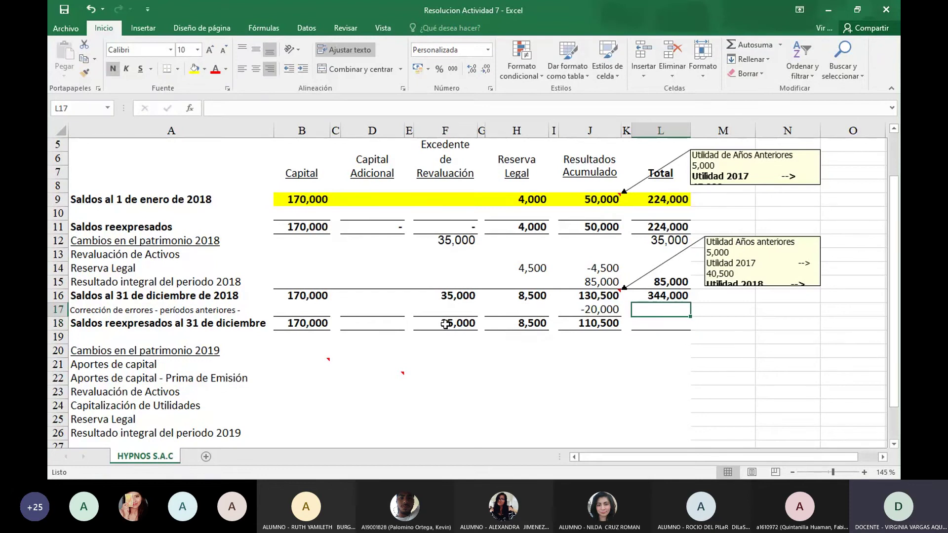
{"action": "key", "text": "Down"}
{"action": "type", "text": "="}
{"action": "key", "text": "Up"}
{"action": "key", "text": "Left"}
{"action": "key", "text": "Left"}
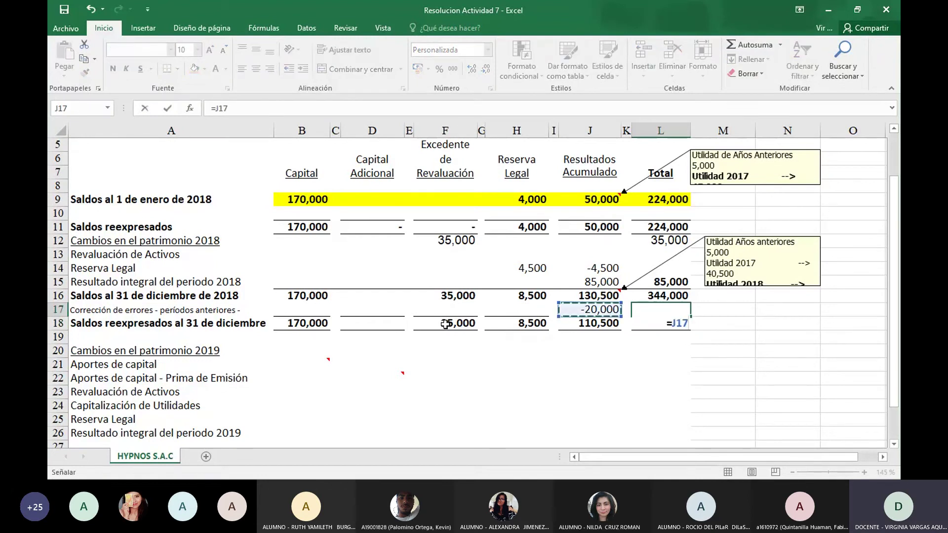
{"action": "key", "text": "Return"}
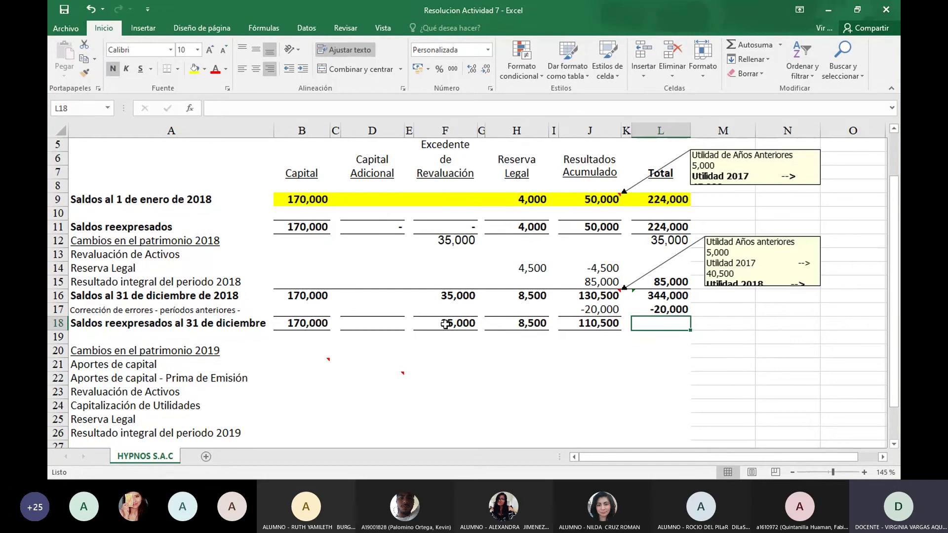
Step: Calculate the restated 31 December Total in L18 with =L16+L17
{"action": "type", "text": "="}
{"action": "key", "text": "Up"}
{"action": "key", "text": "Up"}
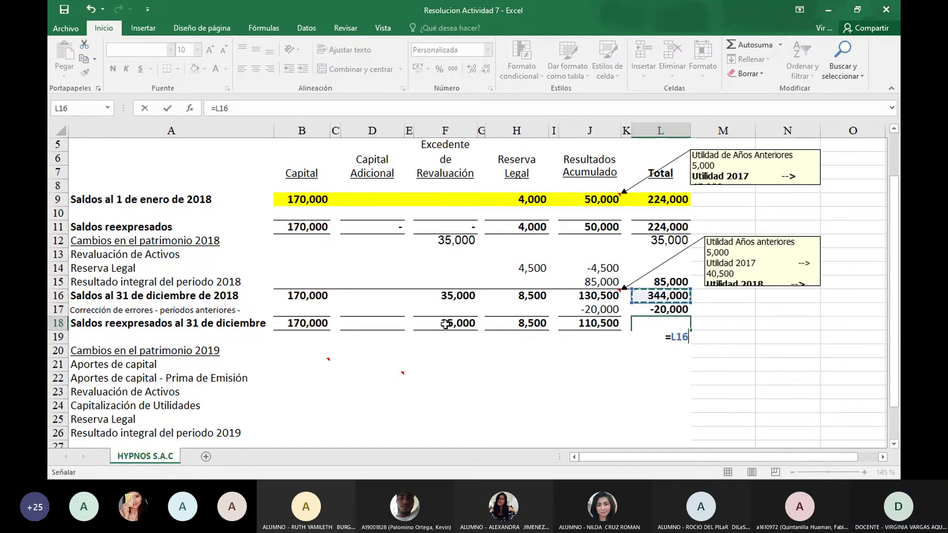
{"action": "type", "text": "+"}
{"action": "key", "text": "Up"}
{"action": "key", "text": "Return"}
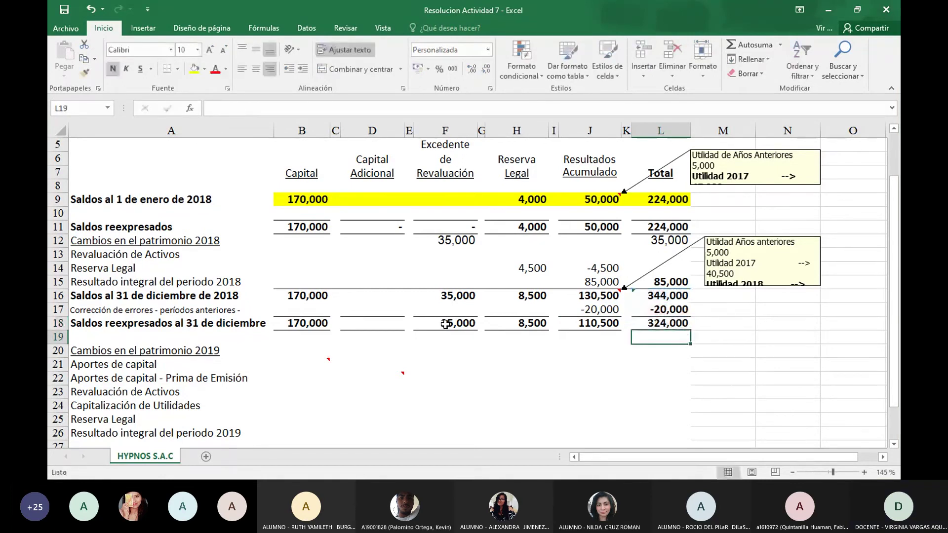
Step: Calculate the Capital Adicional balance at 31 December 2018 in D16 with =D11+D12+D13+D14
{"action": "key", "text": "Left"}
{"action": "key", "text": "Left"}
{"action": "key", "text": "Left"}
{"action": "key", "text": "Left"}
{"action": "key", "text": "Left"}
{"action": "key", "text": "Left"}
{"action": "key", "text": "Left"}
{"action": "key", "text": "Left"}
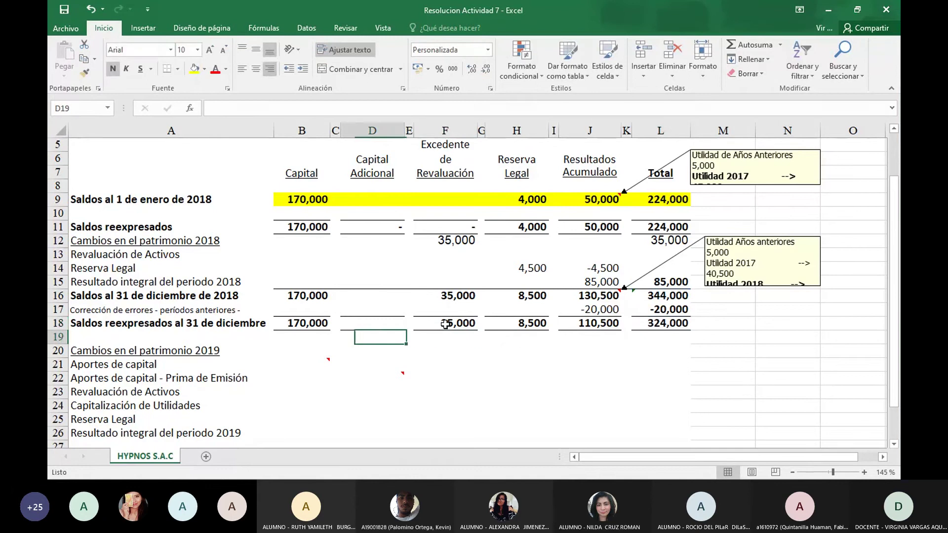
{"action": "key", "text": "Up"}
{"action": "key", "text": "Up"}
{"action": "key", "text": "Up"}
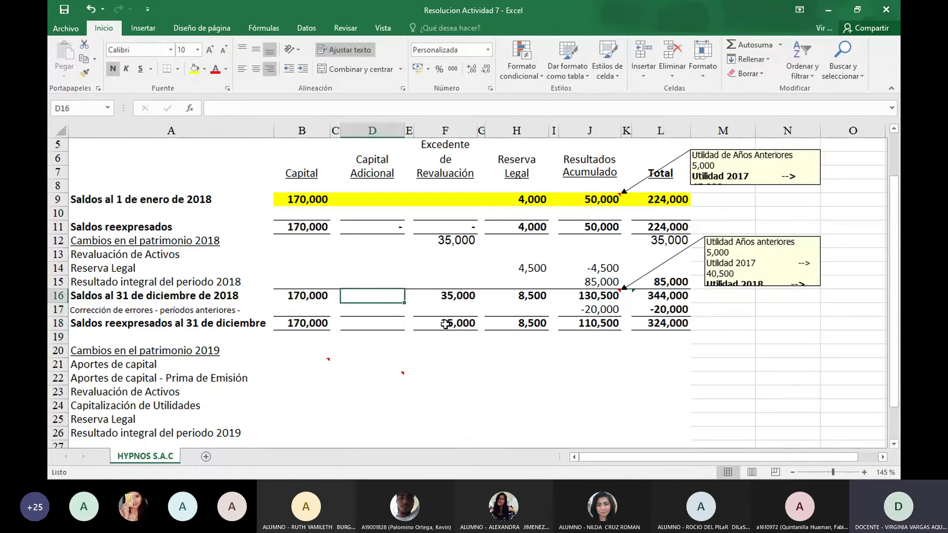
{"action": "key", "text": "Down"}
{"action": "type", "text": "="}
{"action": "key", "text": "Up"}
{"action": "key", "text": "Up"}
{"action": "key", "text": "Up"}
{"action": "key", "text": "Up"}
{"action": "key", "text": "Up"}
{"action": "key", "text": "Up"}
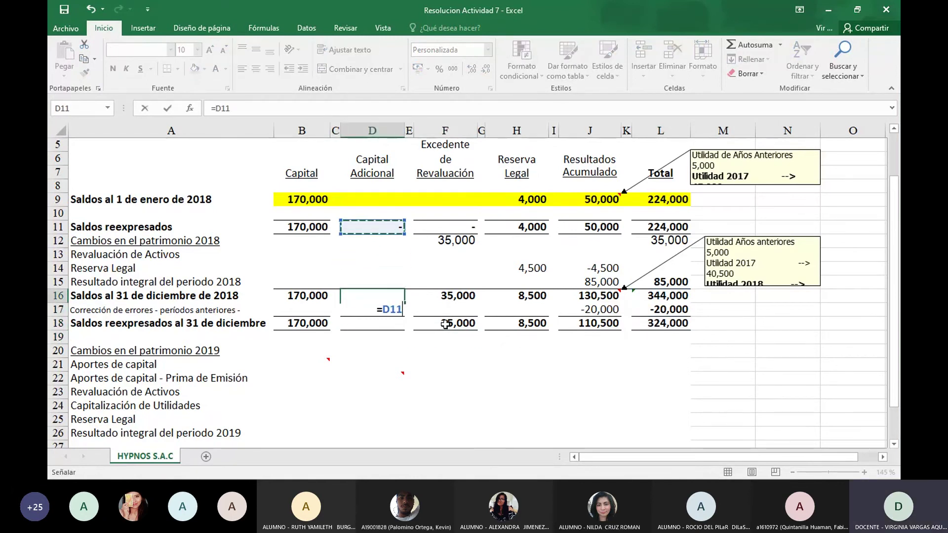
{"action": "type", "text": "+"}
{"action": "key", "text": "Up"}
{"action": "key", "text": "Up"}
{"action": "key", "text": "Up"}
{"action": "key", "text": "Up"}
{"action": "key", "text": "Up"}
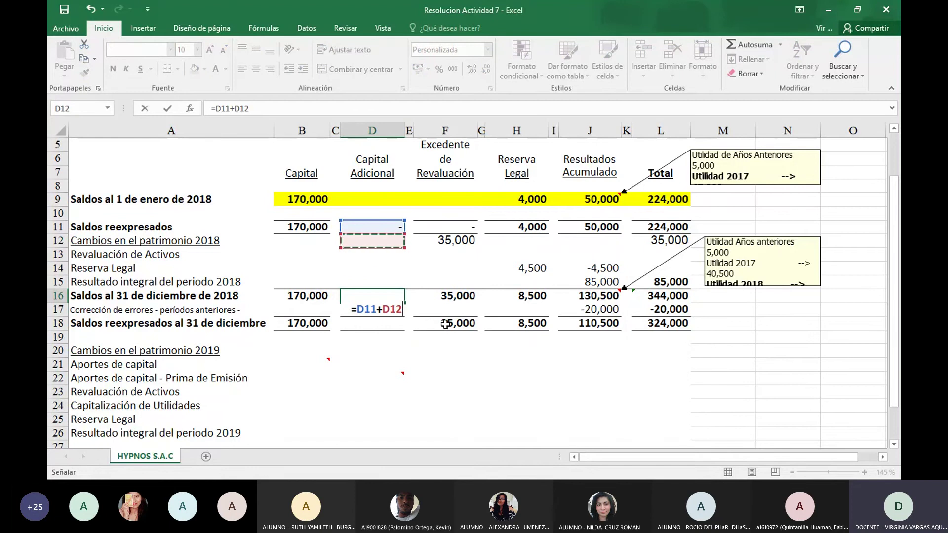
{"action": "type", "text": "+"}
{"action": "key", "text": "Up"}
{"action": "key", "text": "Up"}
{"action": "key", "text": "Up"}
{"action": "key", "text": "Up"}
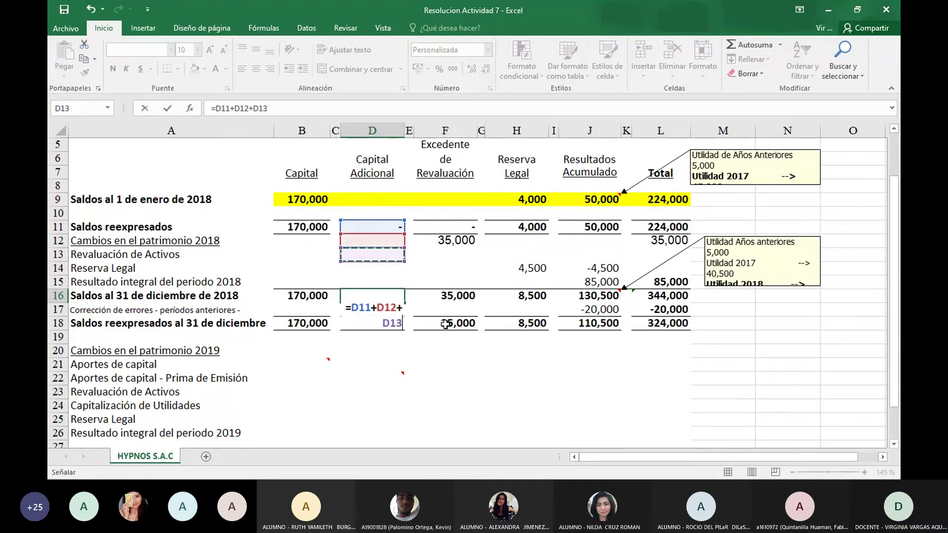
{"action": "type", "text": "+"}
{"action": "key", "text": "Up"}
{"action": "key", "text": "Up"}
{"action": "key", "text": "Up"}
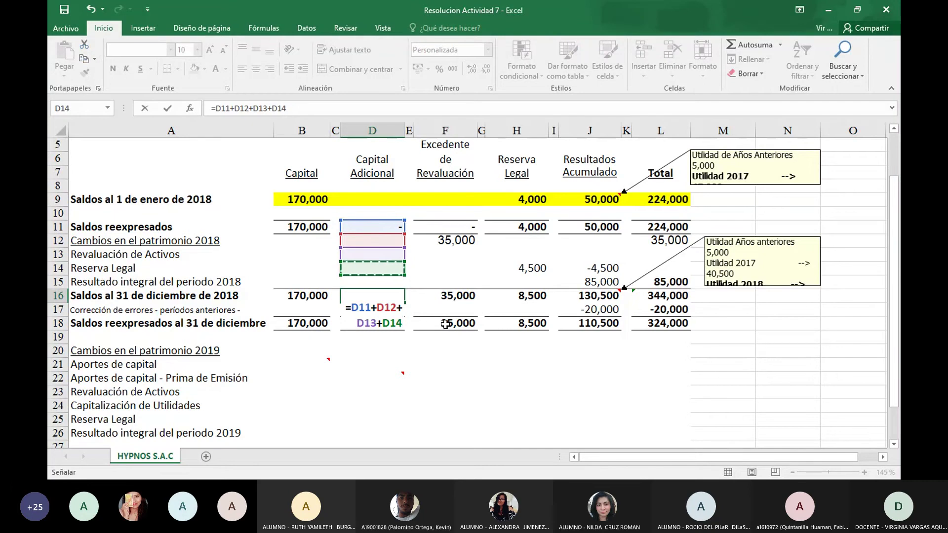
{"action": "key", "text": "Return"}
Step: Calculate the restated Capital Adicional balance in D18 with =D16+D17
{"action": "key", "text": "Down"}
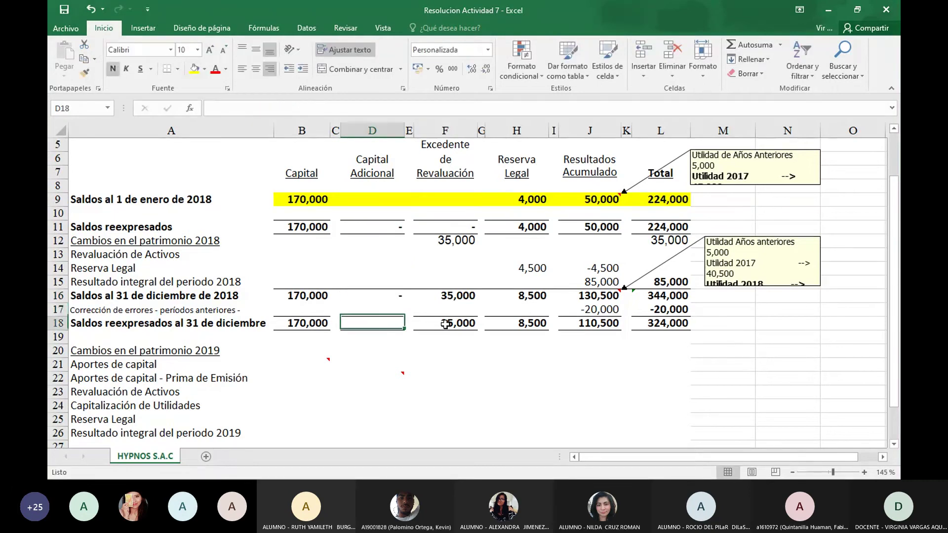
{"action": "type", "text": "="}
{"action": "key", "text": "Up"}
{"action": "key", "text": "Up"}
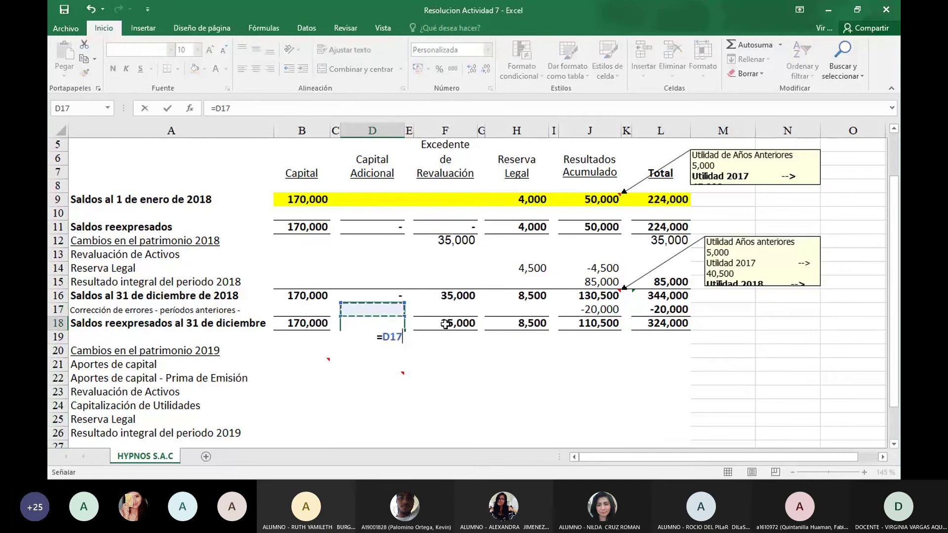
{"action": "type", "text": "+"}
{"action": "key", "text": "Up"}
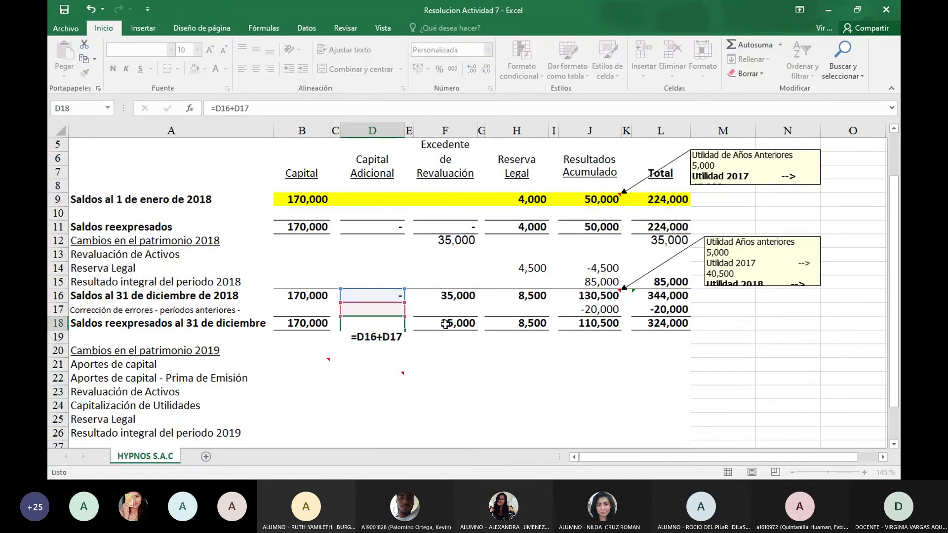
{"action": "key", "text": "Return"}
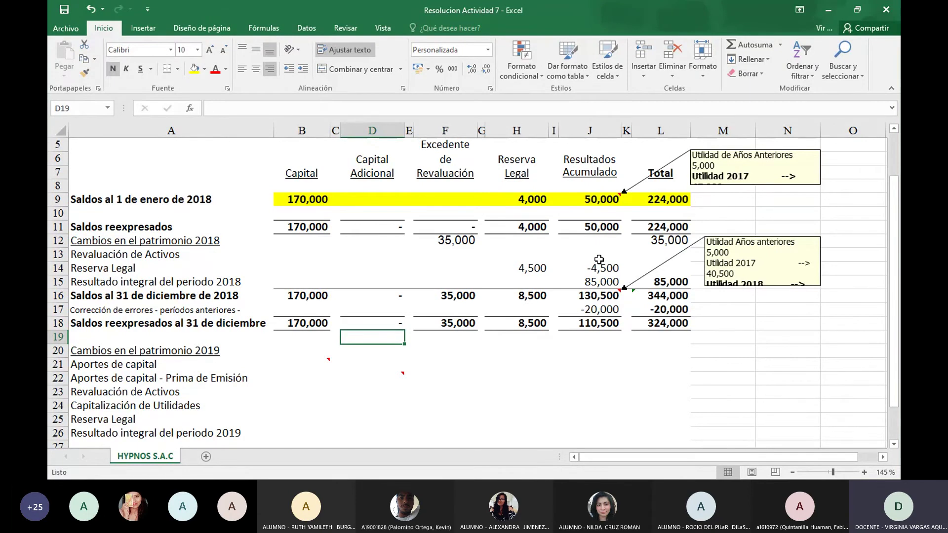
Step: Review the 2018 result, the error correction and the restated Capital balance, and look over the 2019 rows down to the closing balance
{"action": "left_click", "coordinate": [607, 284]}
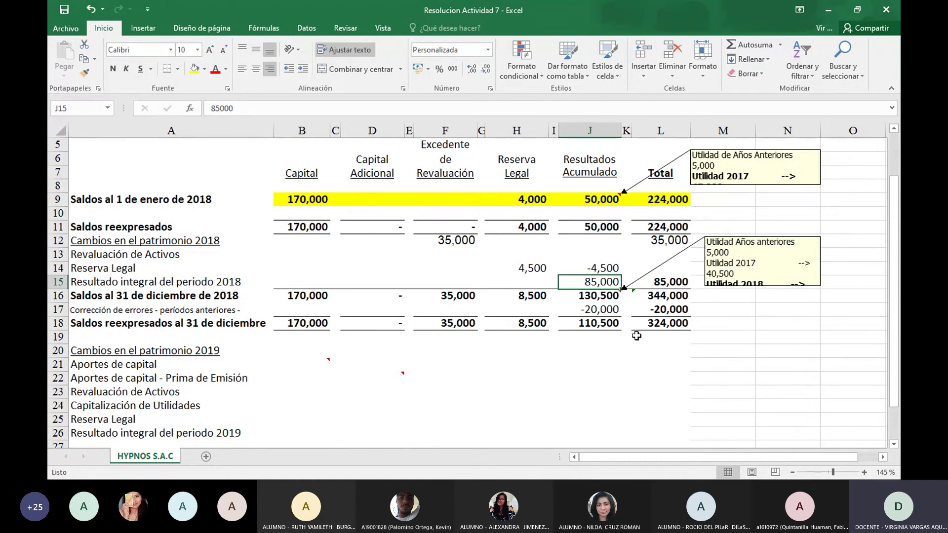
{"action": "left_click", "coordinate": [612, 311]}
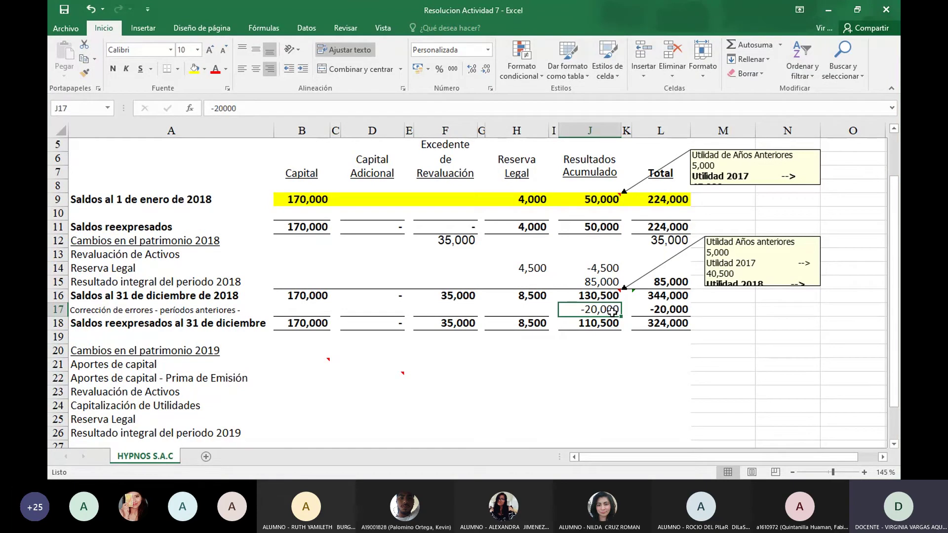
{"action": "left_click", "coordinate": [299, 320]}
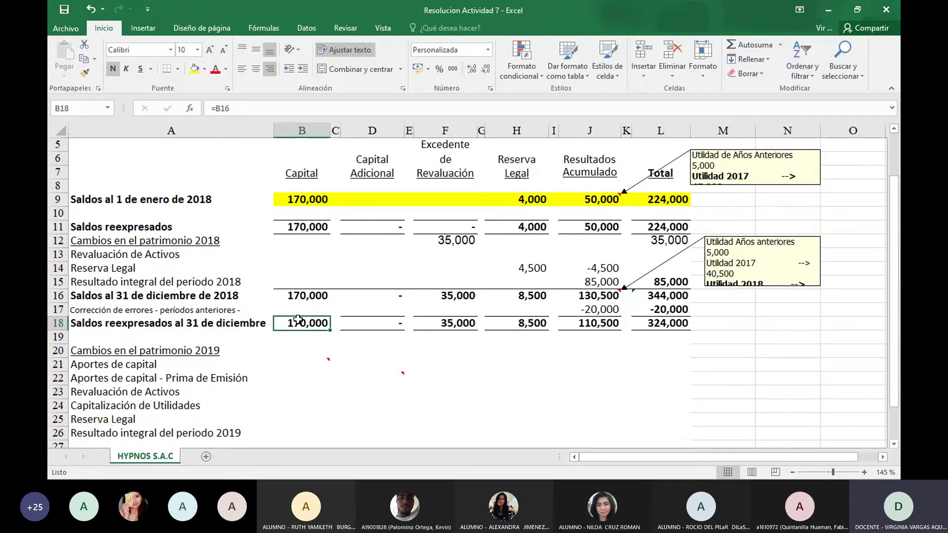
{"action": "key", "text": "Down"}
{"action": "key", "text": "Down"}
{"action": "key", "text": "Down"}
{"action": "key", "text": "Down"}
{"action": "key", "text": "Down"}
{"action": "key", "text": "Down"}
{"action": "key", "text": "Down"}
{"action": "key", "text": "Down"}
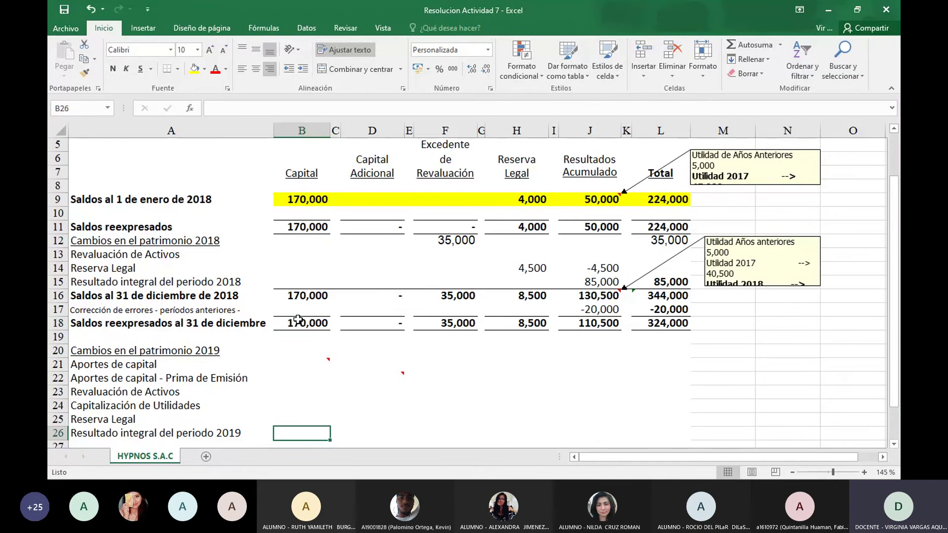
{"action": "key", "text": "Down"}
{"action": "key", "text": "Down"}
{"action": "key", "text": "Down"}
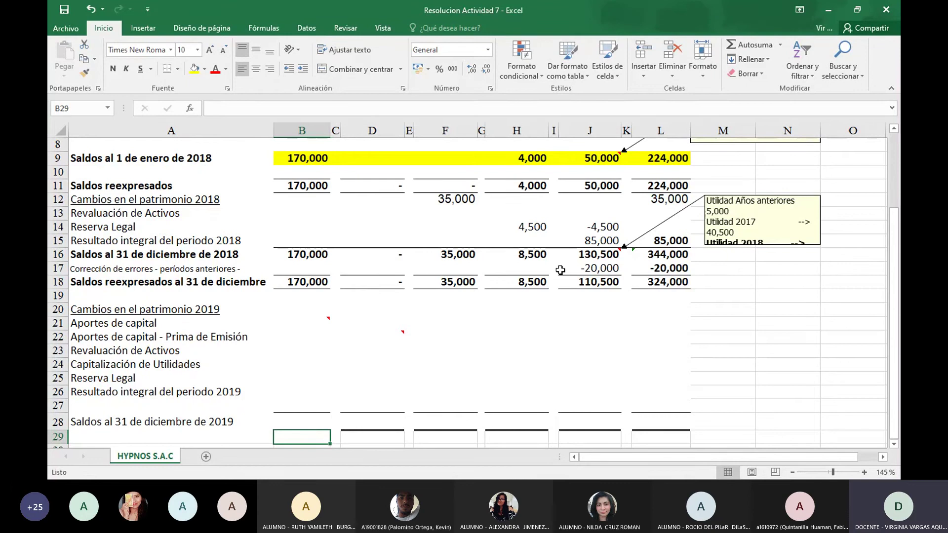
Step: Enter =30000*2 as the Capital Adicional amount for Aportes de capital - Prima de Emisión in D22
{"action": "key", "text": "Up"}
{"action": "key", "text": "Up"}
{"action": "key", "text": "Up"}
{"action": "key", "text": "Up"}
{"action": "key", "text": "Up"}
{"action": "key", "text": "Up"}
{"action": "key", "text": "Up"}
{"action": "key", "text": "Up"}
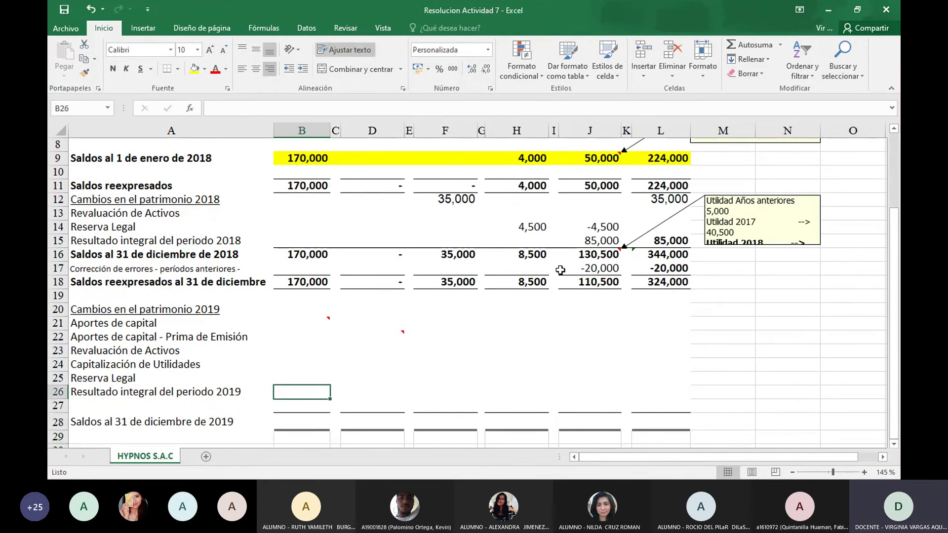
{"action": "key", "text": "Right"}
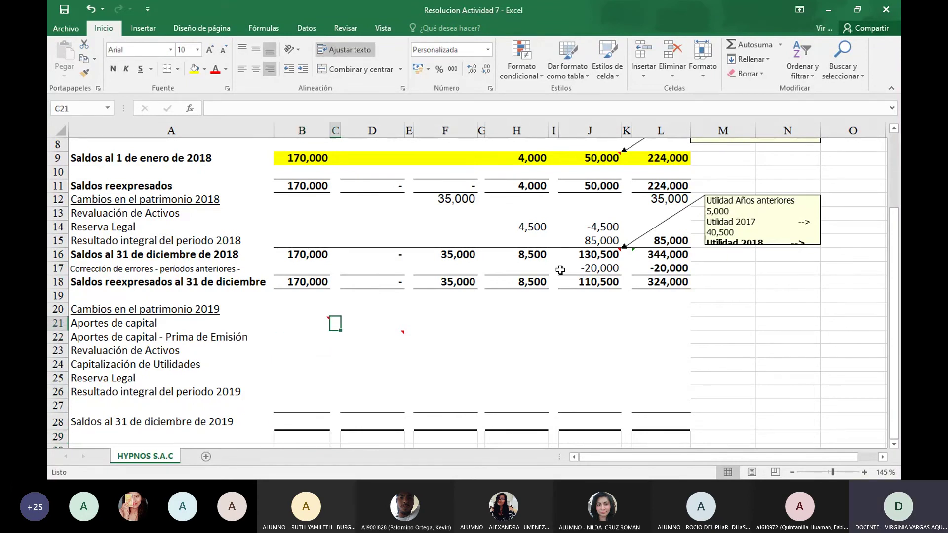
{"action": "key", "text": "Down"}
{"action": "key", "text": "Right"}
{"action": "type", "text": "="}
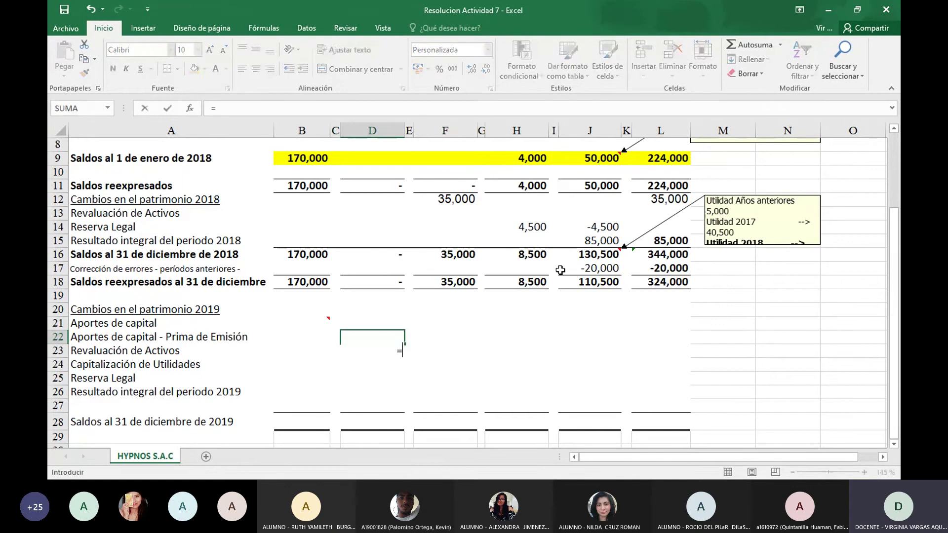
{"action": "type", "text": "300"}
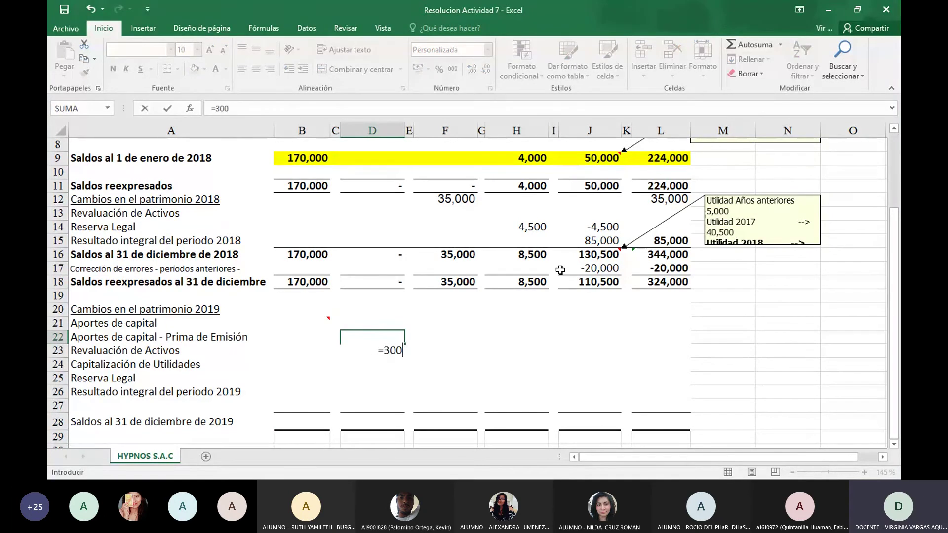
{"action": "type", "text": "00*"}
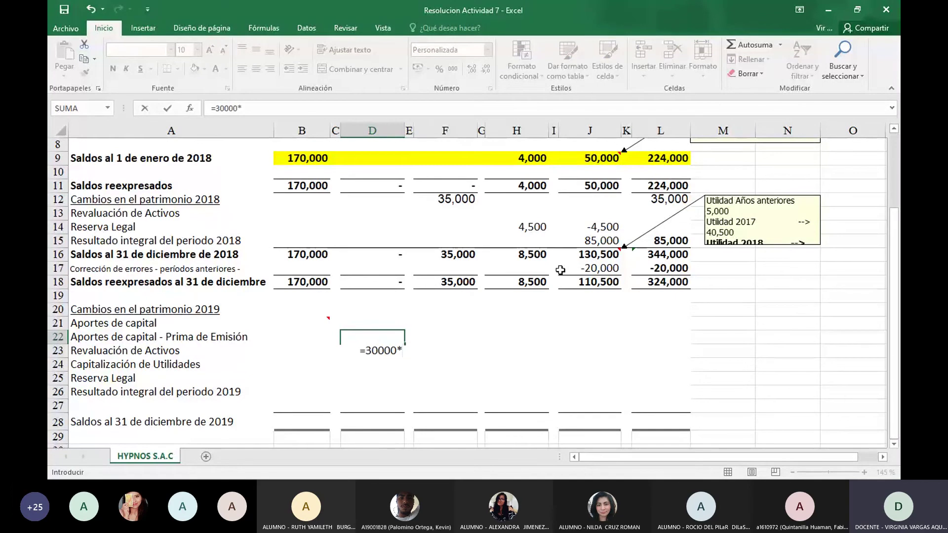
{"action": "type", "text": "2"}
{"action": "key", "text": "Return"}
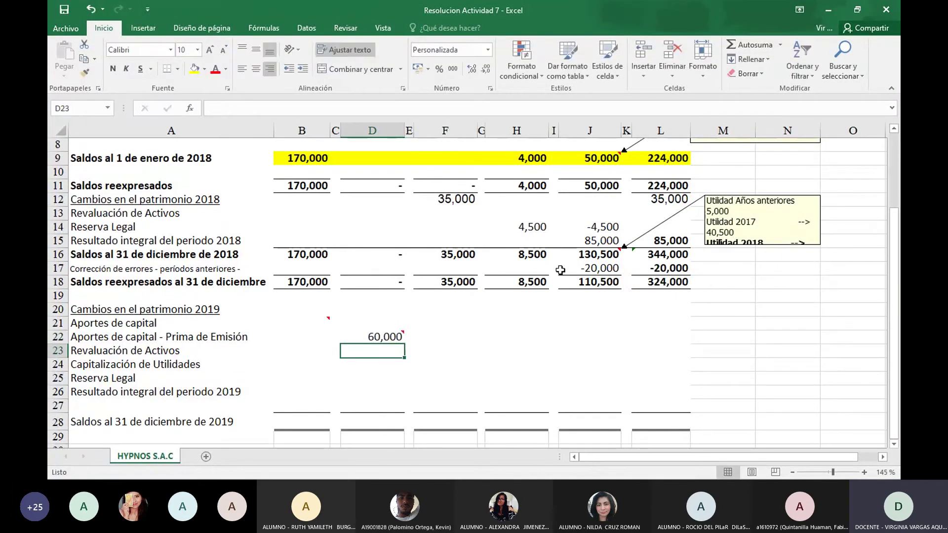
Step: Enter =30000*1 as the Capital amount for the 2019 Aportes de capital in B21
{"action": "key", "text": "Left"}
{"action": "key", "text": "Up"}
{"action": "key", "text": "Up"}
{"action": "key", "text": "Left"}
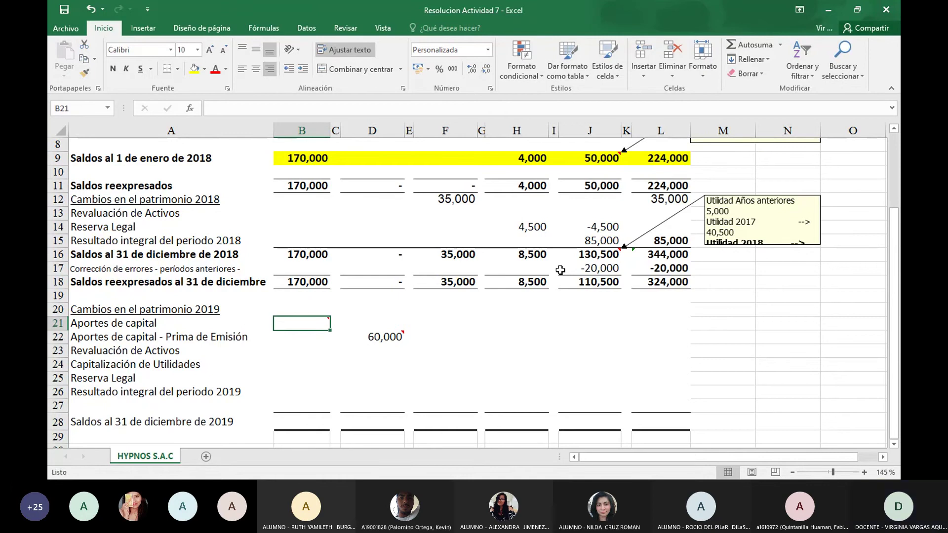
{"action": "type", "text": "="}
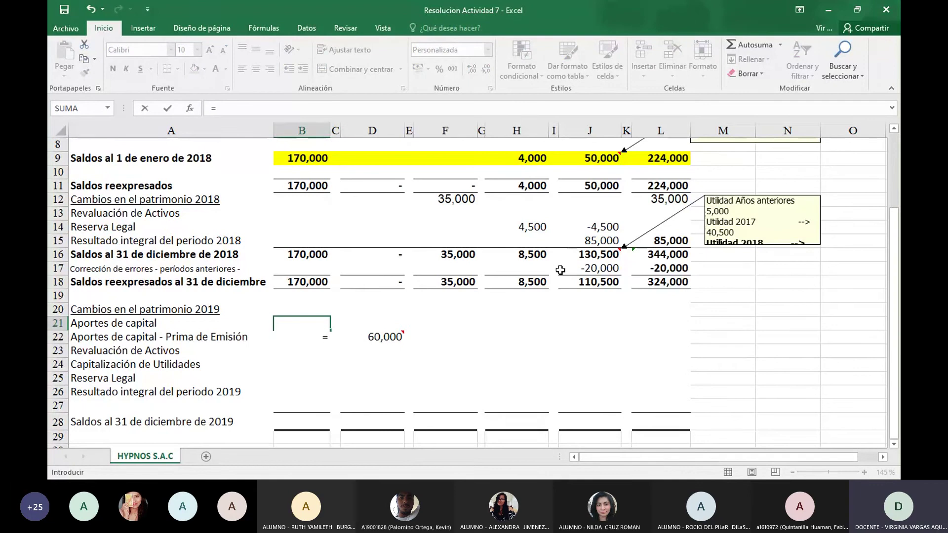
{"action": "type", "text": "3000"}
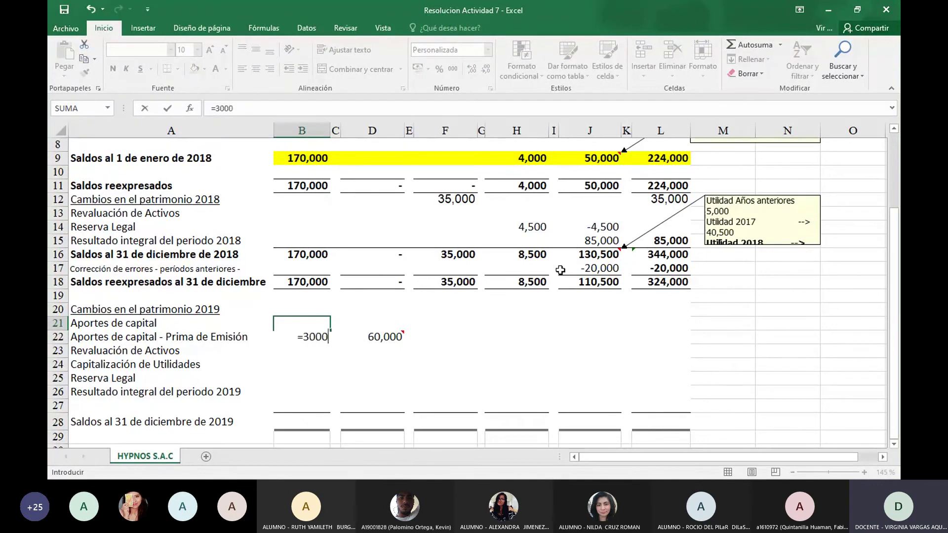
{"action": "type", "text": "0*1"}
{"action": "key", "text": "Return"}
{"action": "key", "text": "Right"}
{"action": "key", "text": "Right"}
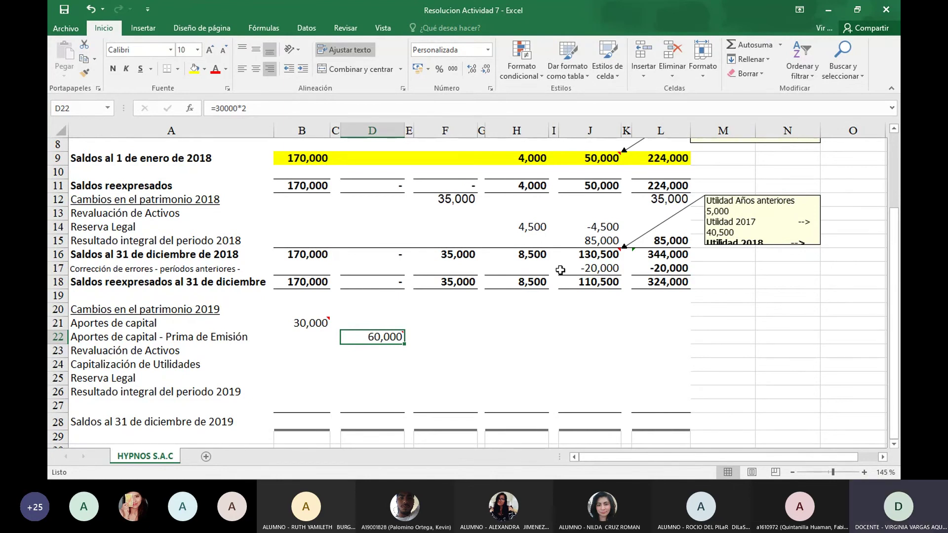
Step: Look over the 2019 Revaluación de Activos row and the Excedente de Revaluación column from its heading to below the closing balance
{"action": "key", "text": "Down"}
{"action": "key", "text": "Home"}
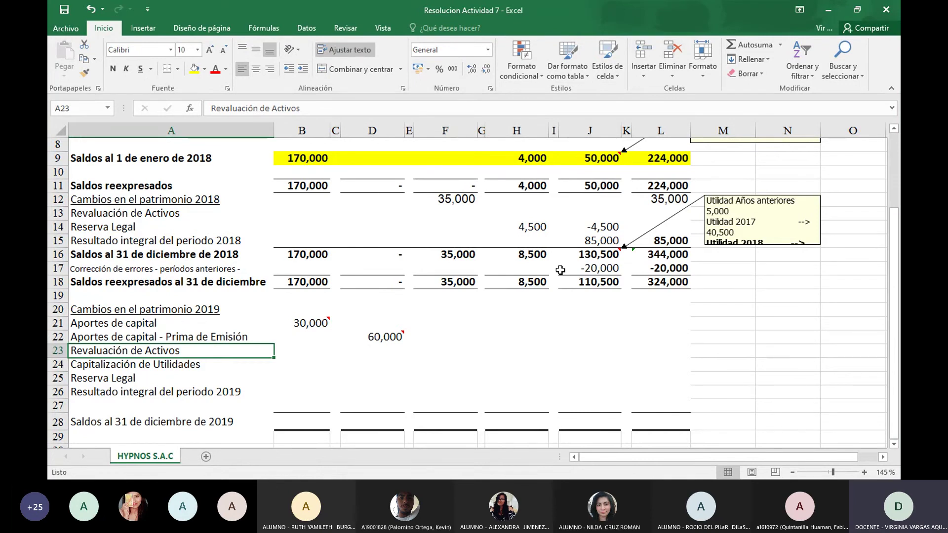
{"action": "key", "text": "Right"}
{"action": "key", "text": "Right"}
{"action": "key", "text": "Right"}
{"action": "key", "text": "Right"}
{"action": "key", "text": "Right"}
{"action": "key", "text": "Up"}
{"action": "key", "text": "Up"}
{"action": "key", "text": "Up"}
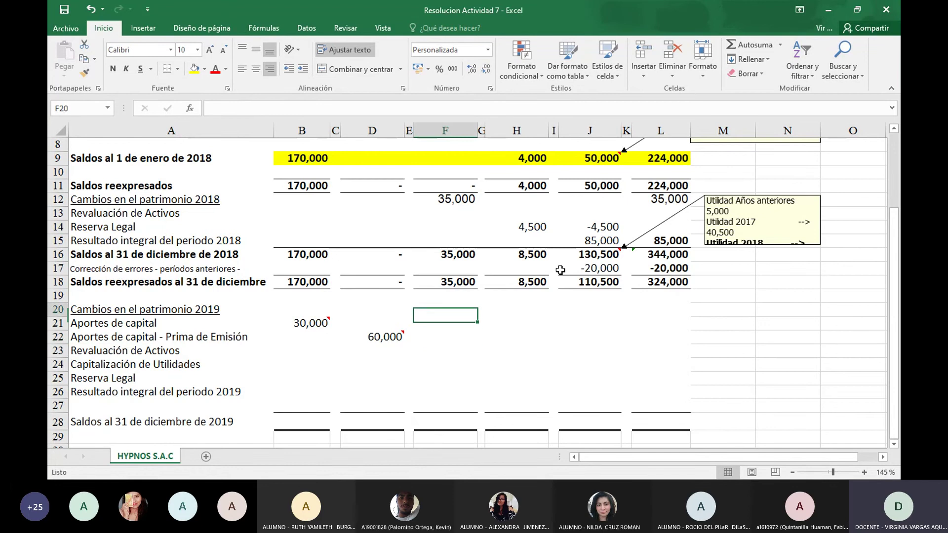
{"action": "key", "text": "Up"}
{"action": "key", "text": "Up"}
{"action": "key", "text": "Up"}
{"action": "key", "text": "Up"}
{"action": "key", "text": "Up"}
{"action": "key", "text": "Up"}
{"action": "key", "text": "Up"}
{"action": "key", "text": "Up"}
{"action": "key", "text": "Up"}
{"action": "key", "text": "Up"}
{"action": "key", "text": "Up"}
{"action": "key", "text": "Up"}
{"action": "key", "text": "Up"}
{"action": "key", "text": "Up"}
{"action": "key", "text": "Up"}
{"action": "key", "text": "Down"}
{"action": "key", "text": "Down"}
{"action": "key", "text": "Down"}
{"action": "key", "text": "Down"}
{"action": "key", "text": "Down"}
{"action": "key", "text": "Down"}
{"action": "key", "text": "Down"}
{"action": "key", "text": "Down"}
{"action": "key", "text": "Down"}
{"action": "key", "text": "Down"}
{"action": "key", "text": "Down"}
{"action": "key", "text": "Down"}
{"action": "key", "text": "Down"}
{"action": "key", "text": "Down"}
{"action": "key", "text": "Down"}
{"action": "key", "text": "Down"}
{"action": "key", "text": "Down"}
{"action": "key", "text": "Down"}
{"action": "key", "text": "Down"}
{"action": "key", "text": "Down"}
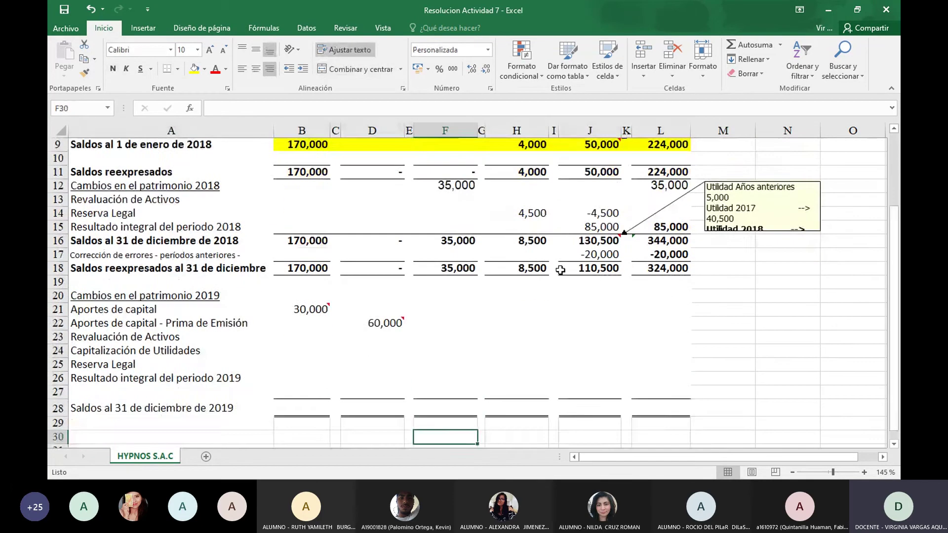
{"action": "key", "text": "Down"}
Step: Enter 45000 as the Excedente de Revaluación amount for the 2019 Revaluación de Activos in F23
{"action": "key", "text": "Up"}
{"action": "key", "text": "Up"}
{"action": "key", "text": "Up"}
{"action": "key", "text": "Up"}
{"action": "key", "text": "Up"}
{"action": "key", "text": "Up"}
{"action": "key", "text": "Up"}
{"action": "key", "text": "Up"}
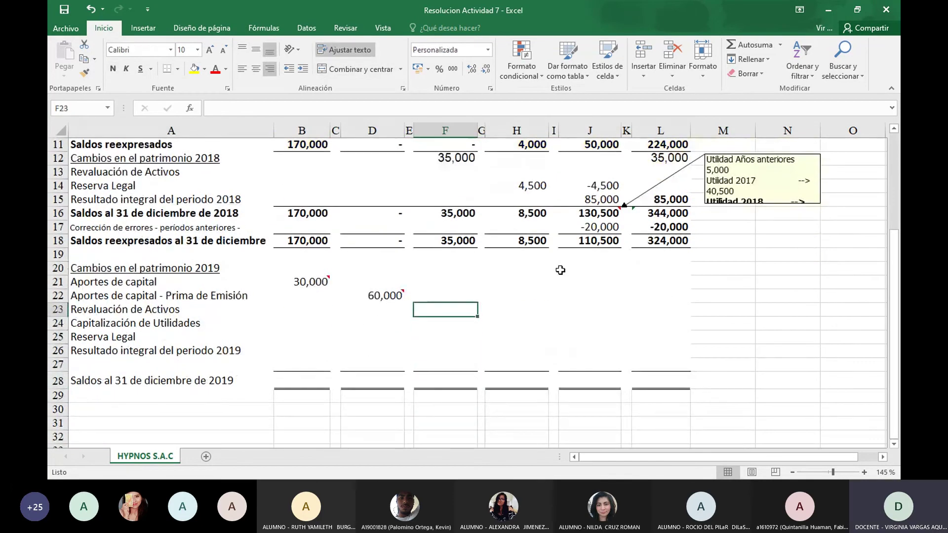
{"action": "type", "text": "45000"}
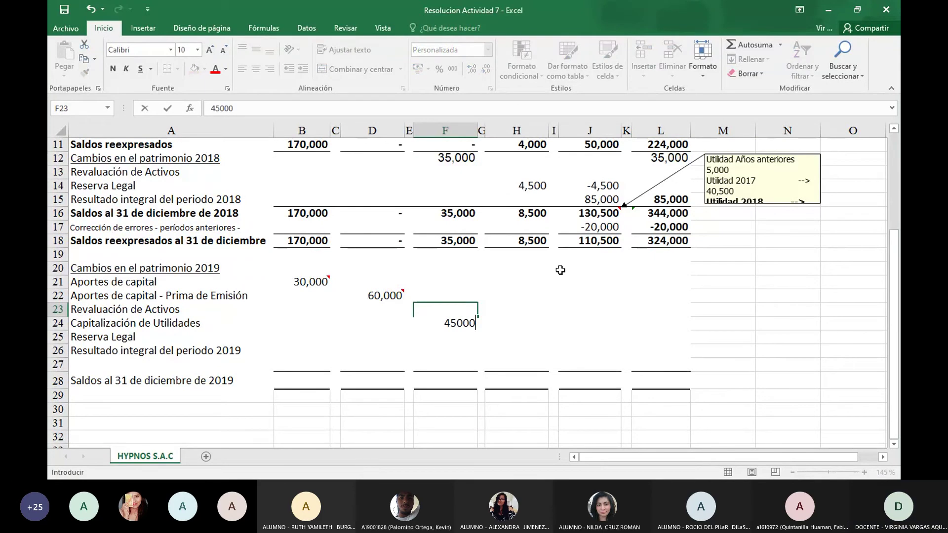
{"action": "key", "text": "Return"}
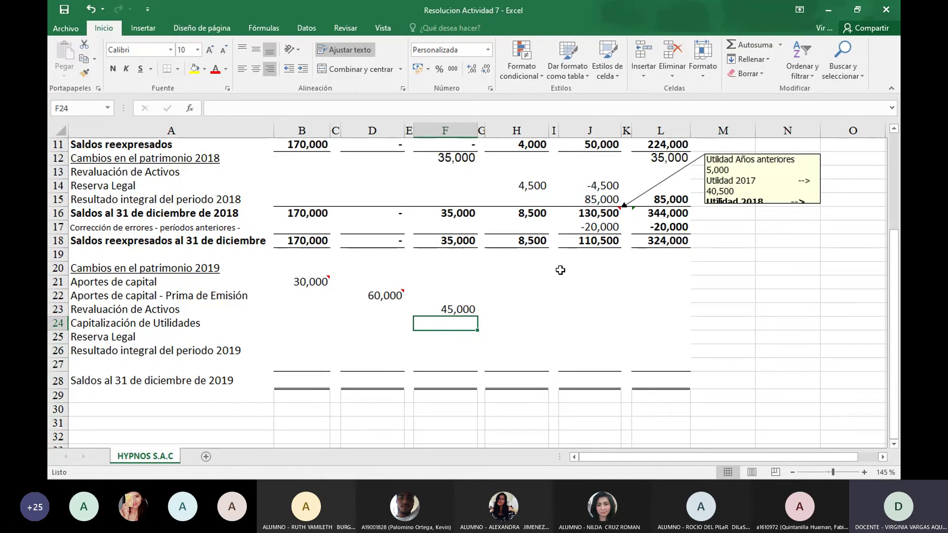
Step: Enter 40000 as the Capital amount for the 2019 Capitalización de Utilidades in B24
{"action": "key", "text": "Left"}
{"action": "key", "text": "Left"}
{"action": "key", "text": "Left"}
{"action": "key", "text": "Left"}
{"action": "type", "text": "4"}
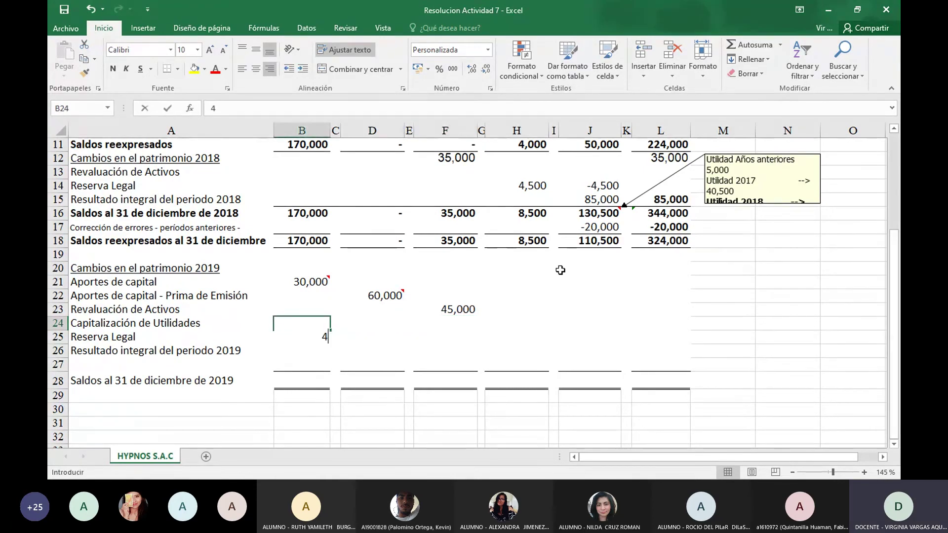
{"action": "type", "text": "0000"}
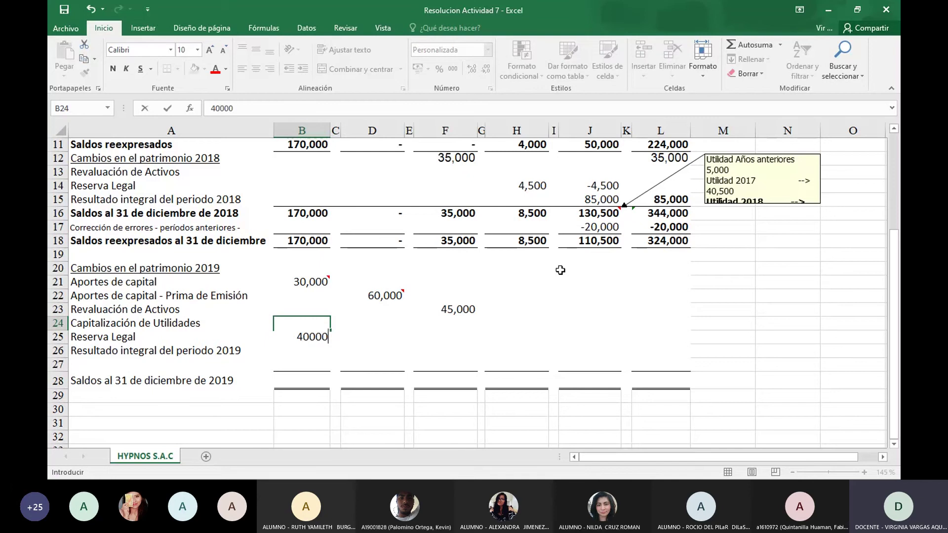
{"action": "key", "text": "Return"}
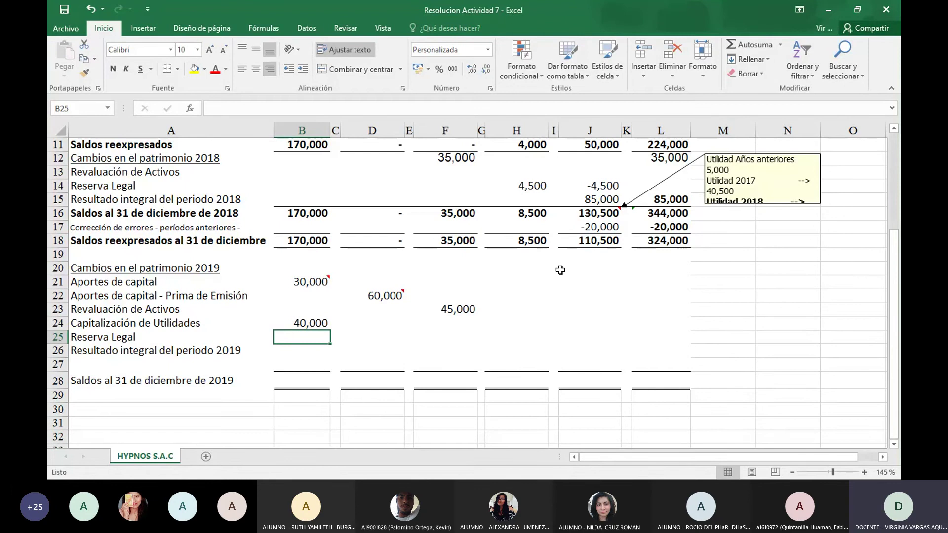
Step: Enter 8500 in the Reserva Legal column for the 2019 Reserva Legal row in H25
{"action": "key", "text": "Up"}
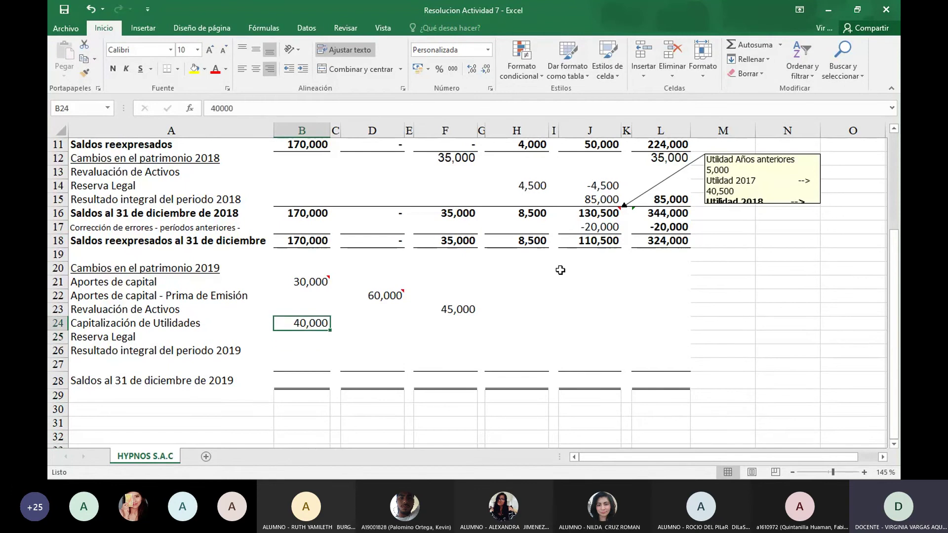
{"action": "key", "text": "Right"}
{"action": "key", "text": "Right"}
{"action": "key", "text": "Right"}
{"action": "key", "text": "Right"}
{"action": "key", "text": "Right"}
{"action": "key", "text": "Right"}
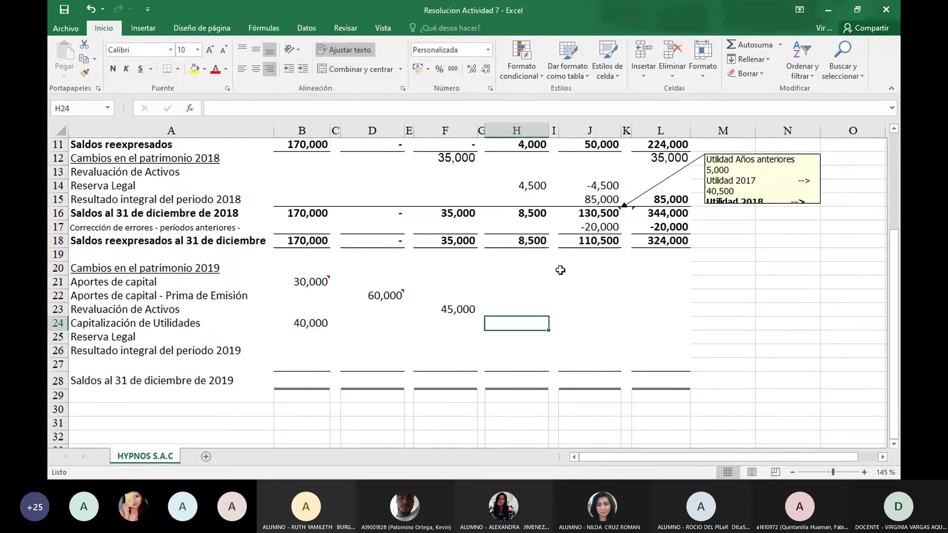
{"action": "key", "text": "Down"}
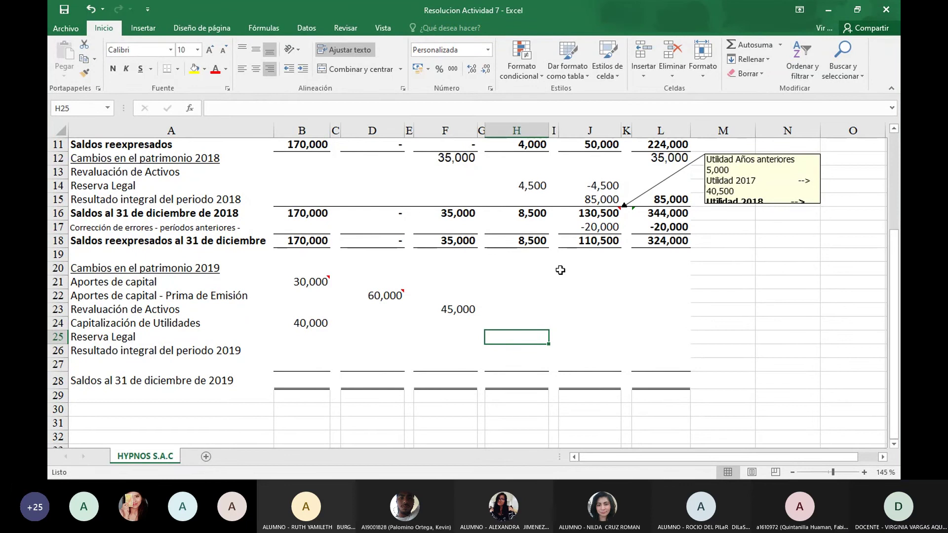
{"action": "type", "text": "8,50"}
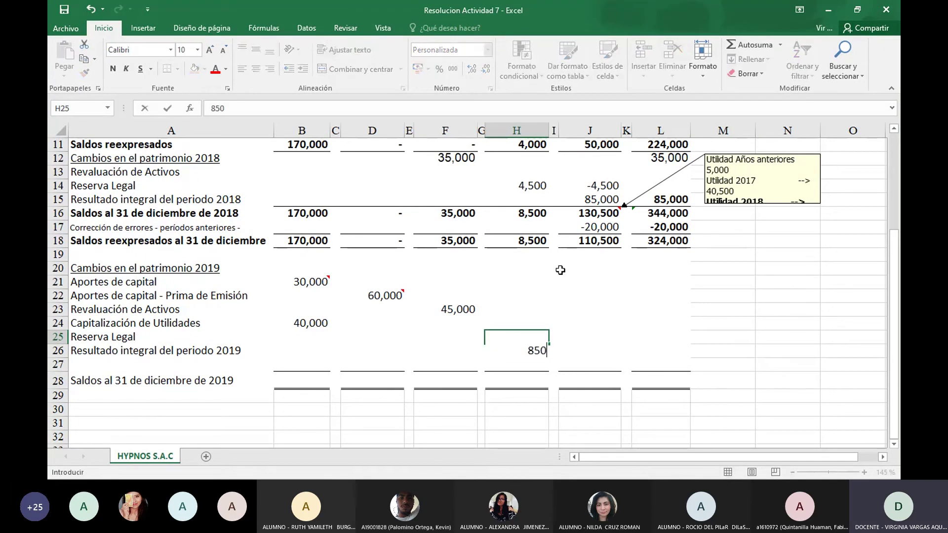
{"action": "type", "text": "0"}
{"action": "key", "text": "Return"}
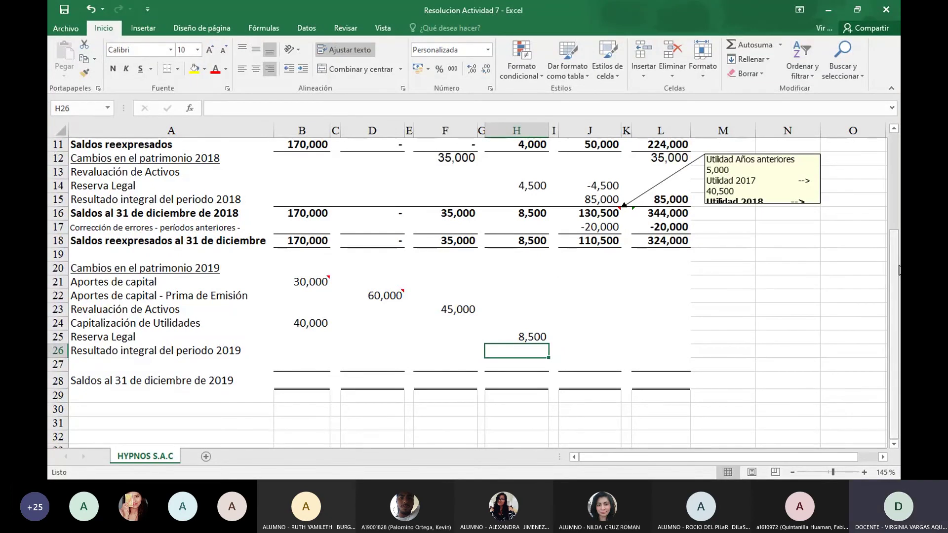
Step: Enter 90000 as the Resultados Acumulado amount for Resultado integral del periodo 2019 in J26
{"action": "mouse_move", "coordinate": [895, 272]}
{"action": "left_mouse_down"}
{"action": "mouse_move", "coordinate": [894, 237]}
{"action": "mouse_move", "coordinate": [898, 264]}
{"action": "left_mouse_up"}
{"action": "key", "text": "Right"}
{"action": "key", "text": "Right"}
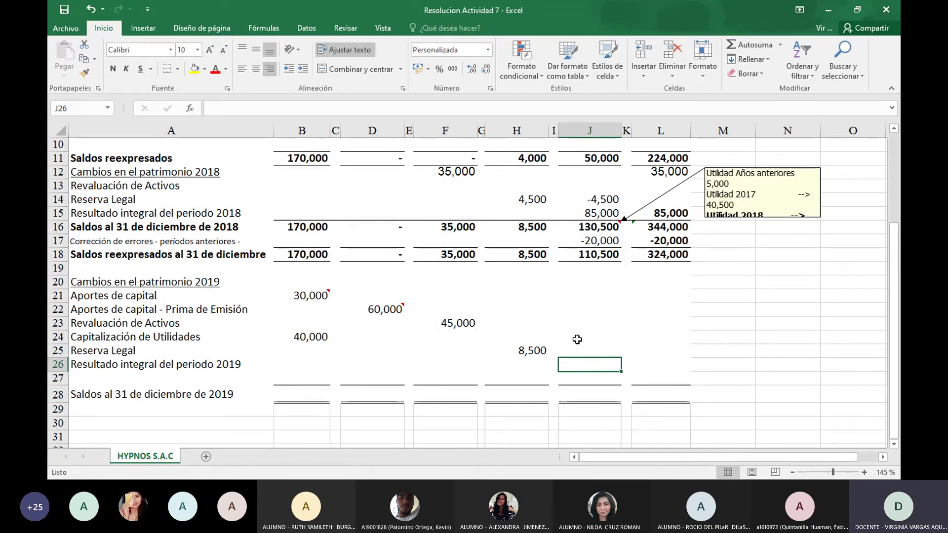
{"action": "type", "text": "90000"}
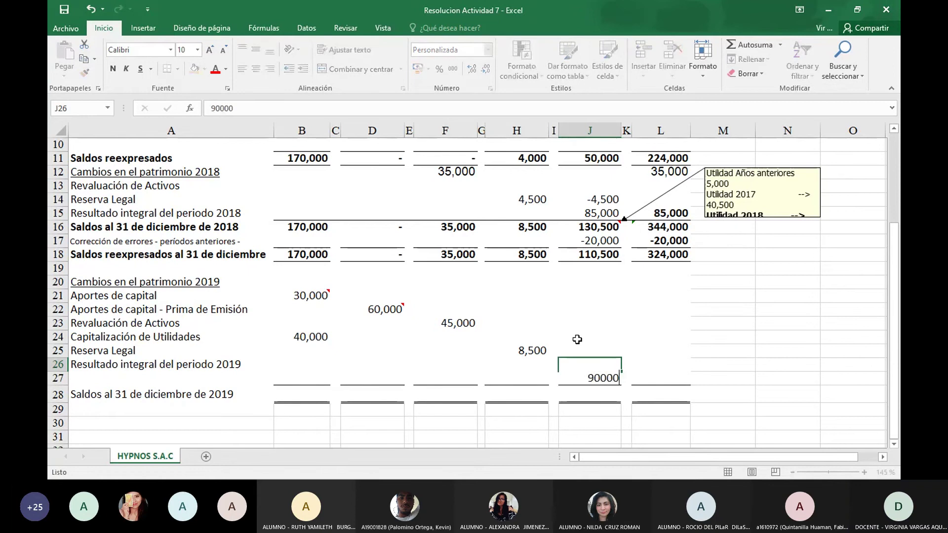
{"action": "key", "text": "ctrl+Return"}
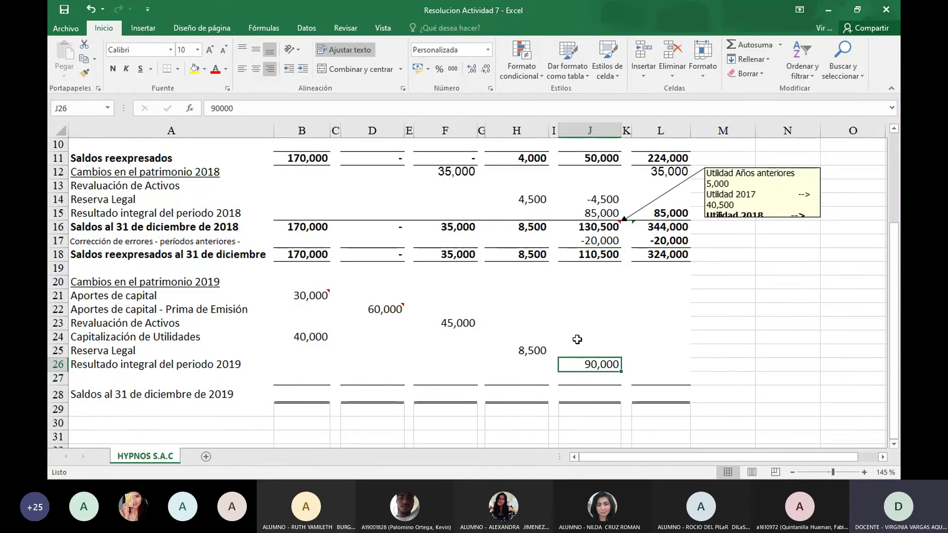
Step: Enter -8500 under Resultados Acumulado for the 2019 Reserva Legal row in J25
{"action": "scroll", "coordinate": [896, 192], "scroll_direction": "up", "scroll_amount": 2}
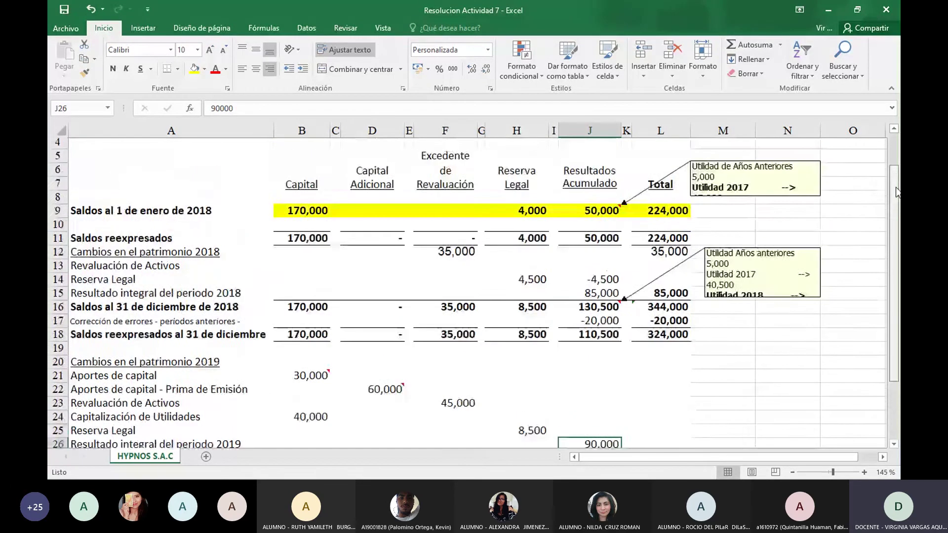
{"action": "mouse_move", "coordinate": [897, 193]}
{"action": "left_mouse_down"}
{"action": "mouse_move", "coordinate": [899, 237]}
{"action": "mouse_move", "coordinate": [899, 210]}
{"action": "left_mouse_up"}
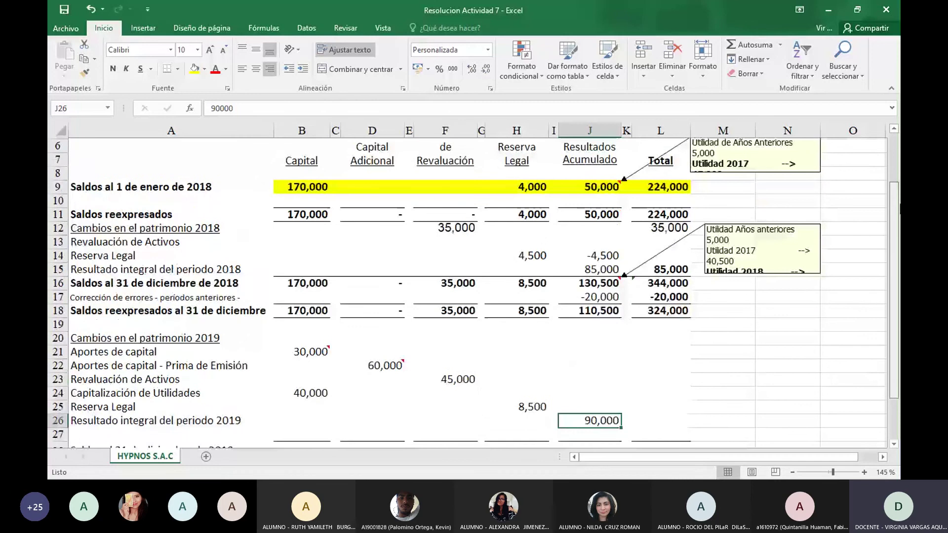
{"action": "left_click_drag", "start_coordinate": [899, 208], "coordinate": [899, 207]}
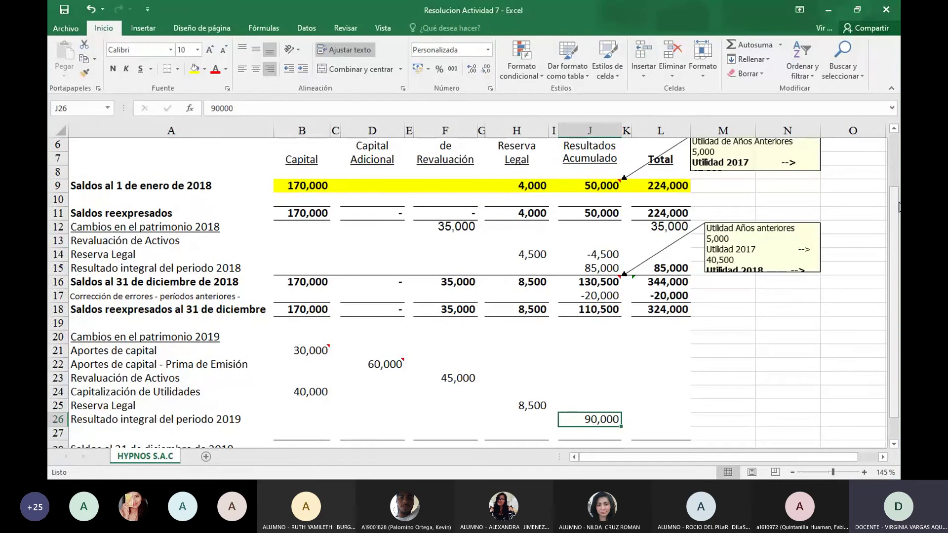
{"action": "key", "text": "Down"}
{"action": "key", "text": "Down"}
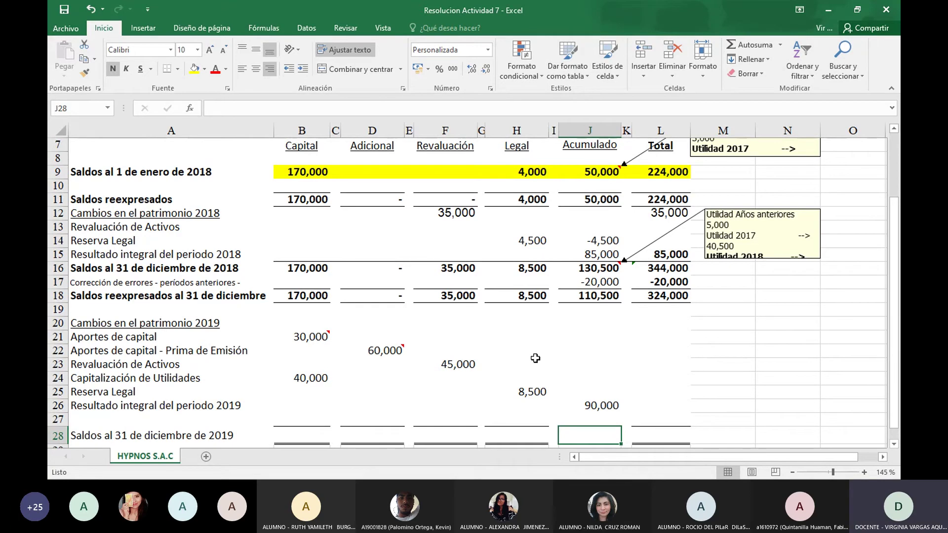
{"action": "key", "text": "Up"}
{"action": "key", "text": "Up"}
{"action": "key", "text": "Up"}
{"action": "key", "text": "Left"}
{"action": "key", "text": "Left"}
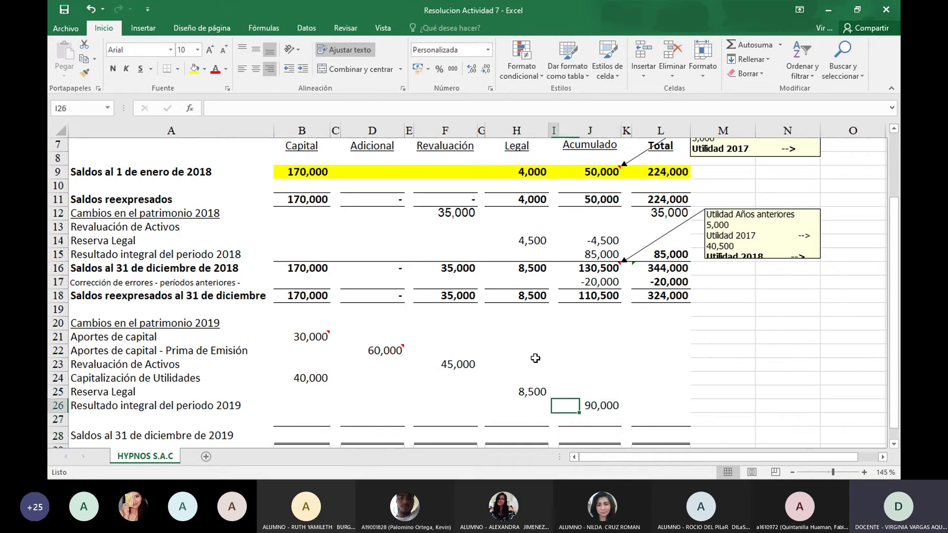
{"action": "key", "text": "Right"}
{"action": "key", "text": "Right"}
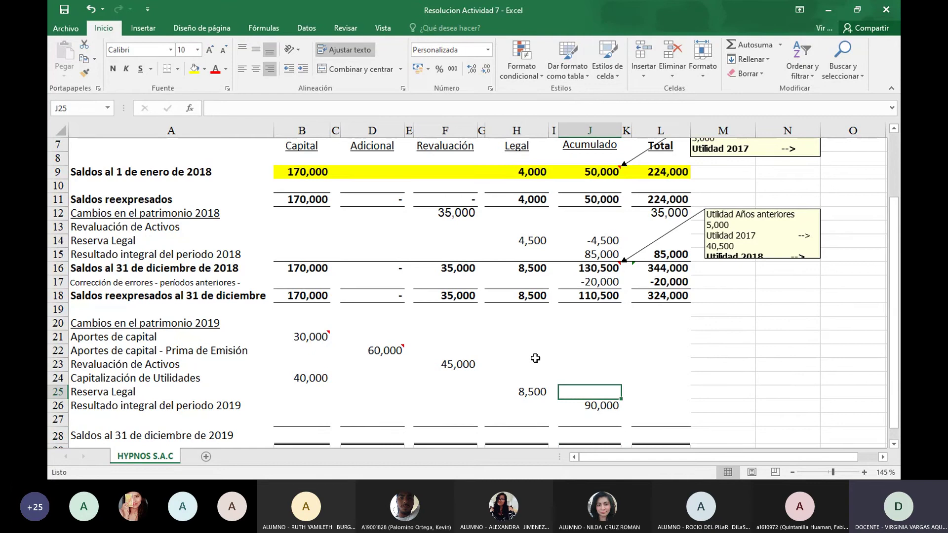
{"action": "type", "text": "-"}
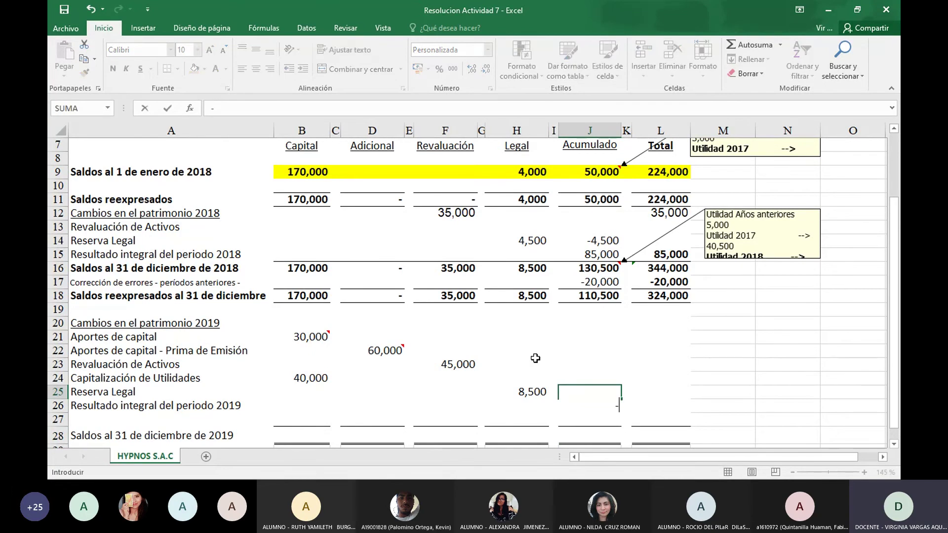
{"action": "type", "text": "85000"}
{"action": "key", "text": "BackSpace"}
{"action": "key", "text": "Return"}
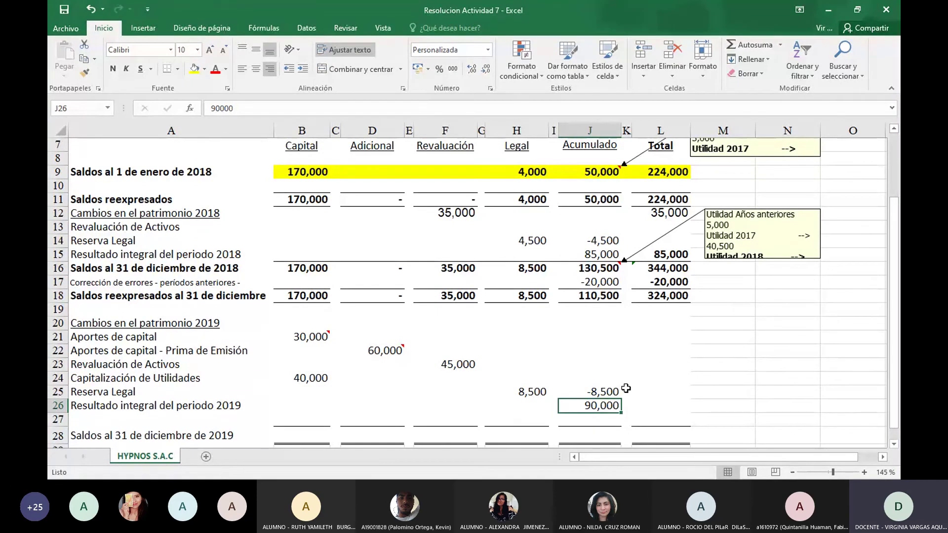
Step: Enter -40000 under Resultados Acumulado for the 2019 Capitalización de Utilidades in J24
{"action": "key", "text": "Up"}
{"action": "key", "text": "Up"}
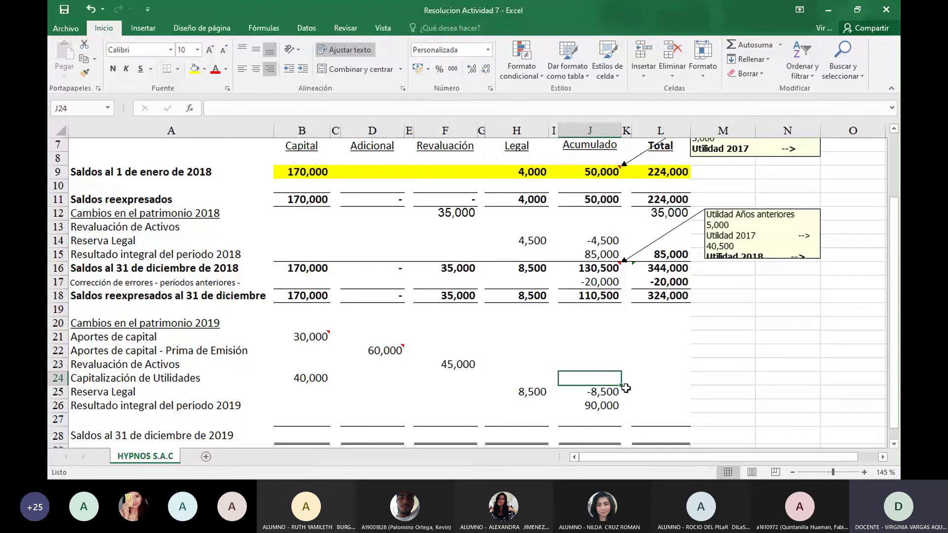
{"action": "type", "text": "-"}
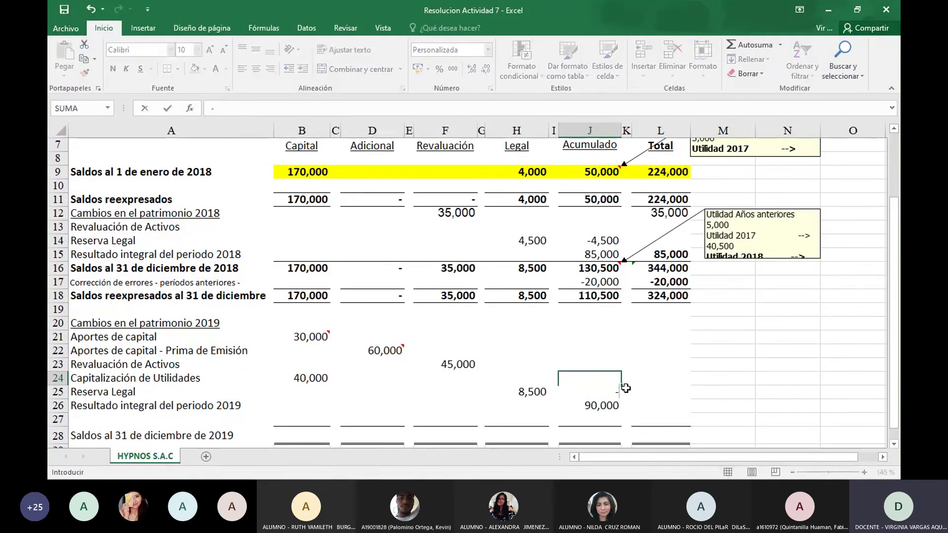
{"action": "type", "text": "40000"}
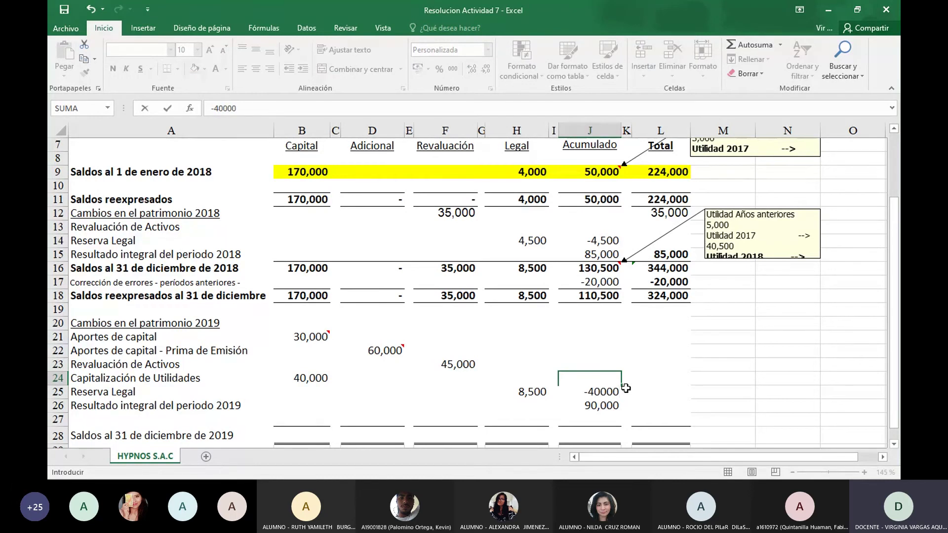
{"action": "key", "text": "Return"}
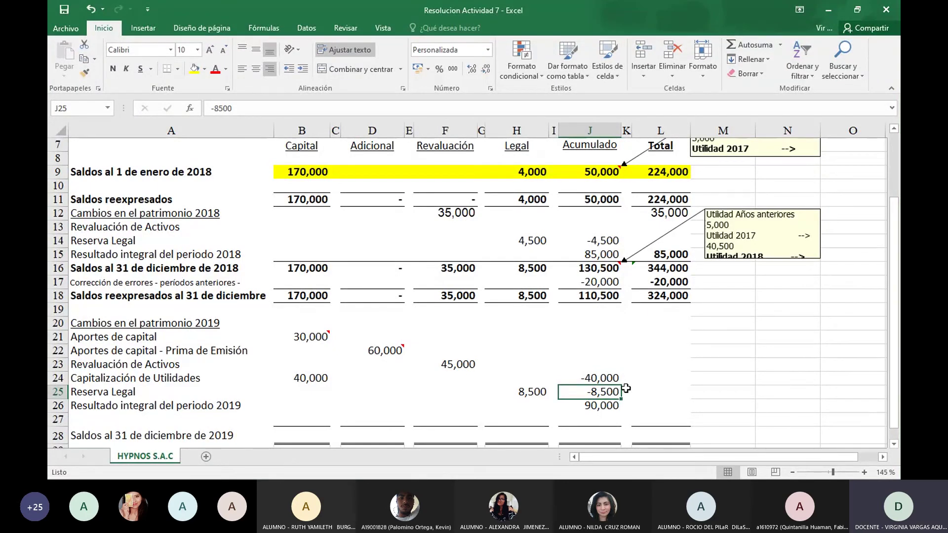
Step: Set the Total for the 2019 Aportes de capital in L21 to =B21
{"action": "key", "text": "Up"}
{"action": "key", "text": "Up"}
{"action": "key", "text": "Up"}
{"action": "key", "text": "Up"}
{"action": "key", "text": "Right"}
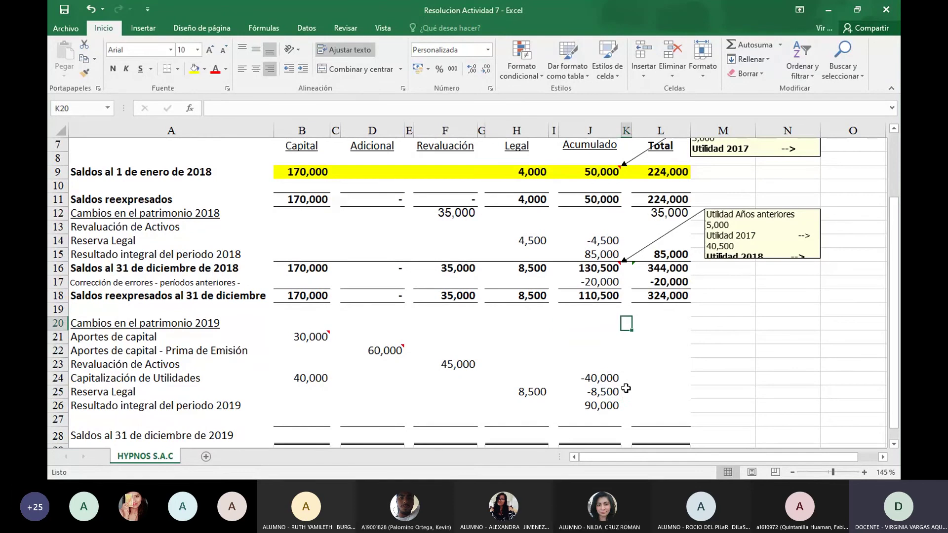
{"action": "key", "text": "Right"}
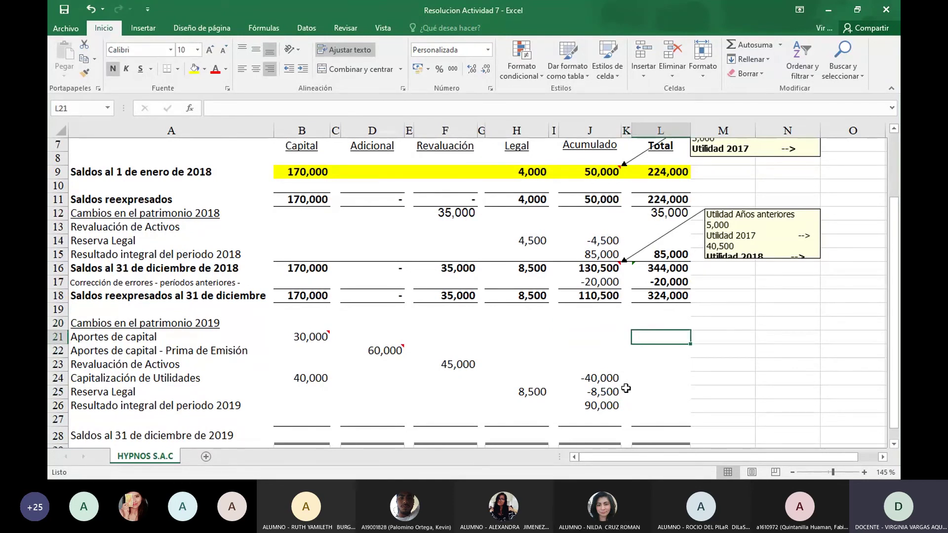
{"action": "type", "text": "=B21"}
{"action": "key", "text": "Return"}
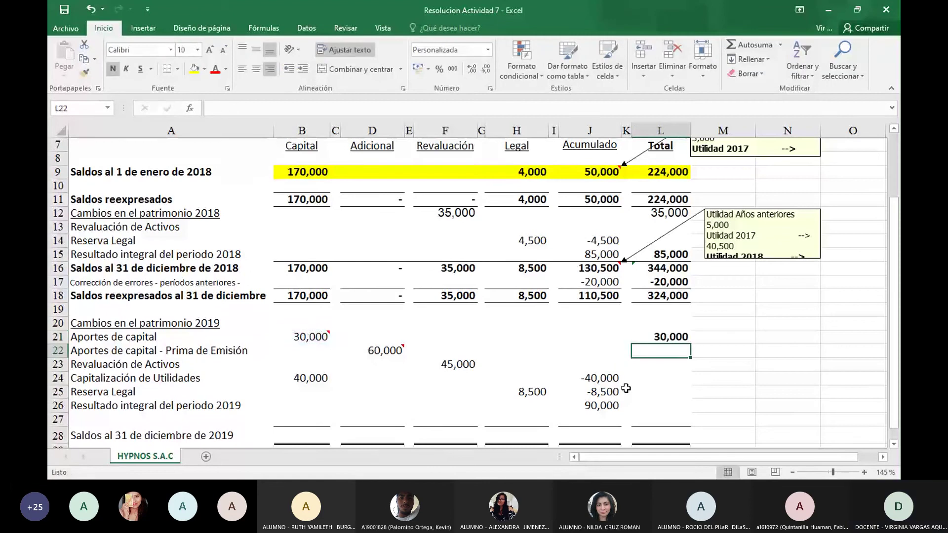
Step: Link the Total for Aportes de capital - Prima de Emisión in L22 to its Capital Adicional amount in D22
{"action": "type", "text": "="}
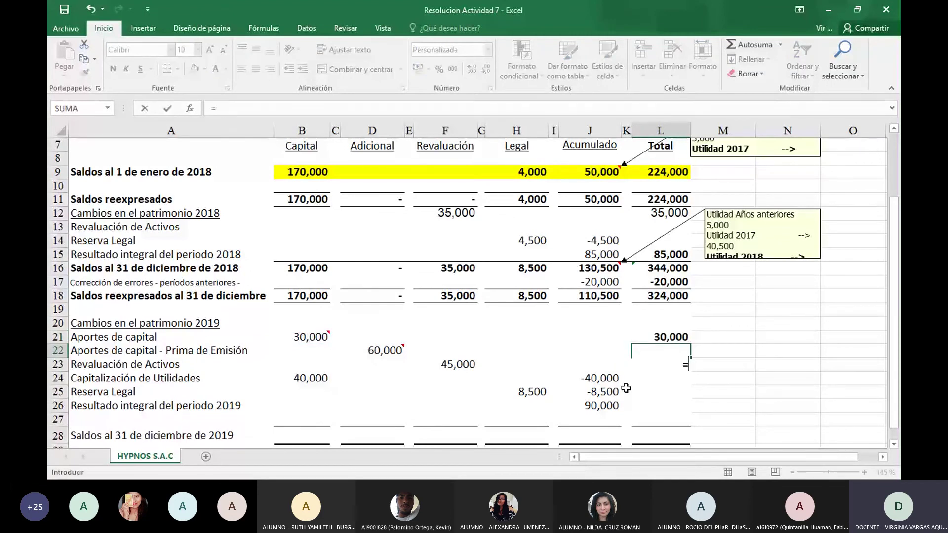
{"action": "key", "text": "Left"}
{"action": "key", "text": "Left"}
{"action": "key", "text": "Left"}
{"action": "key", "text": "Left"}
{"action": "key", "text": "Left"}
{"action": "key", "text": "Left"}
{"action": "key", "text": "Left"}
{"action": "key", "text": "Left"}
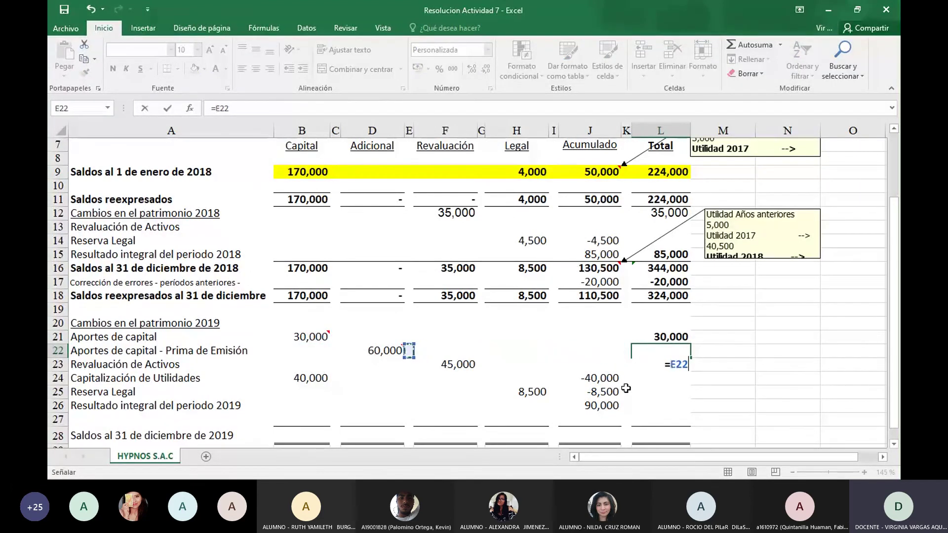
{"action": "key", "text": "Return"}
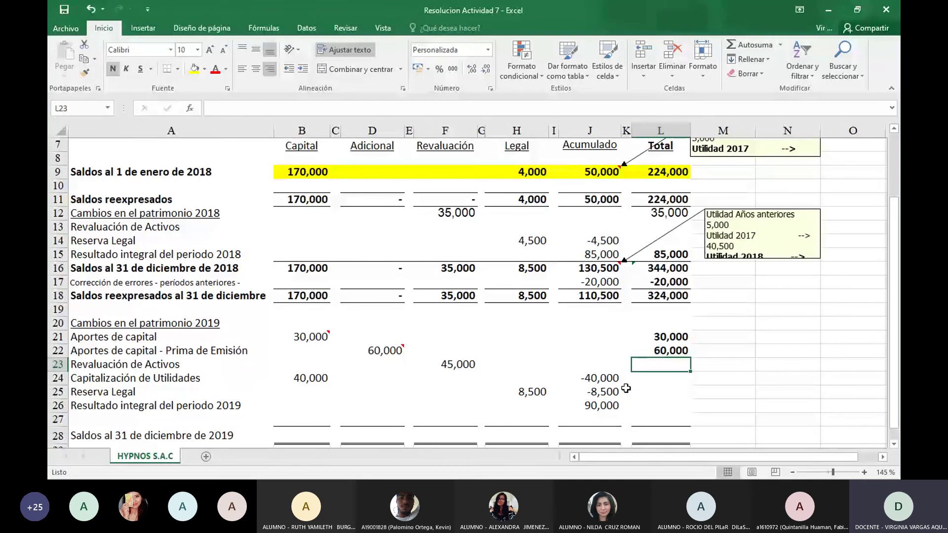
Step: Set the Total for the 2019 Revaluación de Activos in L23 to =F23
{"action": "type", "text": "="}
{"action": "key", "text": "Left"}
{"action": "key", "text": "Left"}
{"action": "key", "text": "Left"}
{"action": "key", "text": "Left"}
{"action": "key", "text": "Left"}
{"action": "key", "text": "Left"}
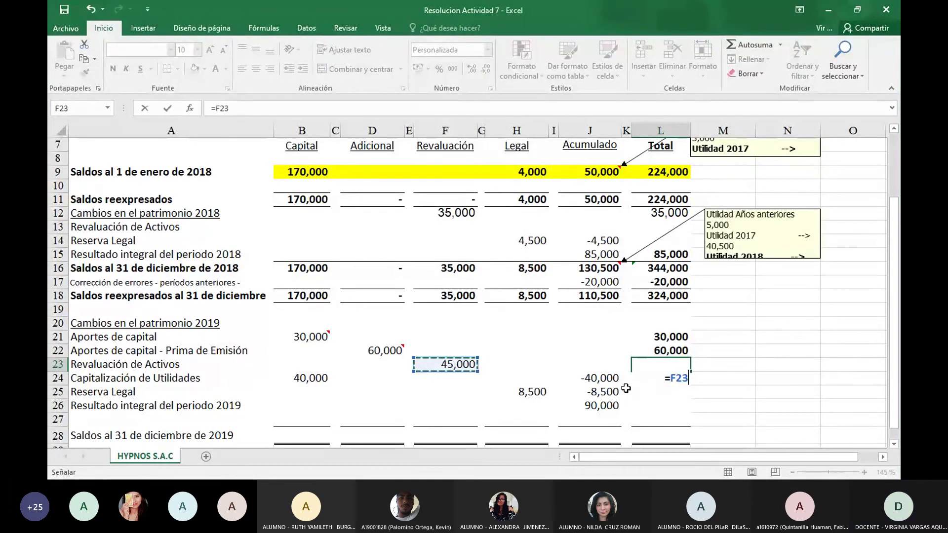
{"action": "key", "text": "Return"}
Step: Review the offsetting amounts in the 2019 Capitalización de Utilidades and Reserva Legal rows, across the equity columns of rows 24 and 25
{"action": "key", "text": "Left"}
{"action": "key", "text": "Left"}
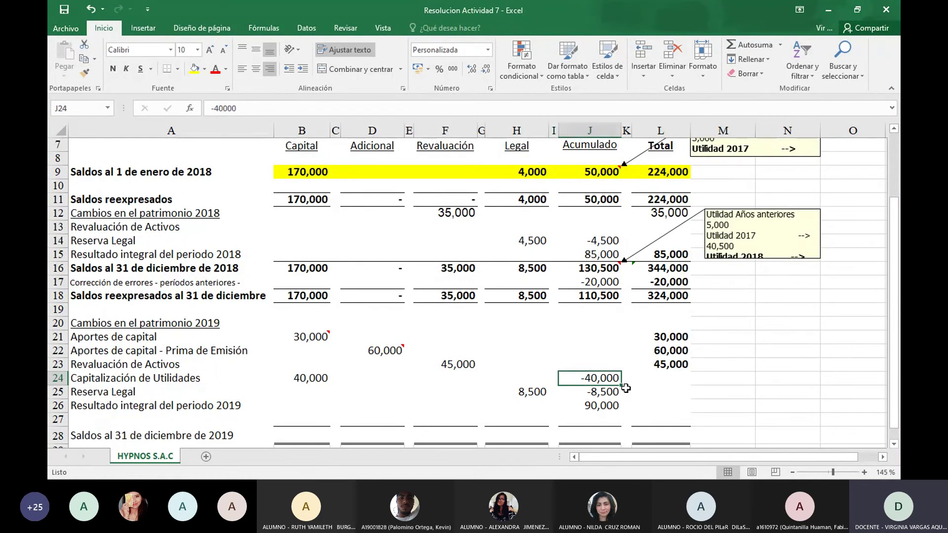
{"action": "key", "text": "shift+Left"}
{"action": "key", "text": "shift+Left"}
{"action": "key", "text": "shift+Left"}
{"action": "key", "text": "shift+Left"}
{"action": "key", "text": "shift+Left"}
{"action": "key", "text": "shift+Left"}
{"action": "key", "text": "shift+Left"}
{"action": "key", "text": "shift+Left"}
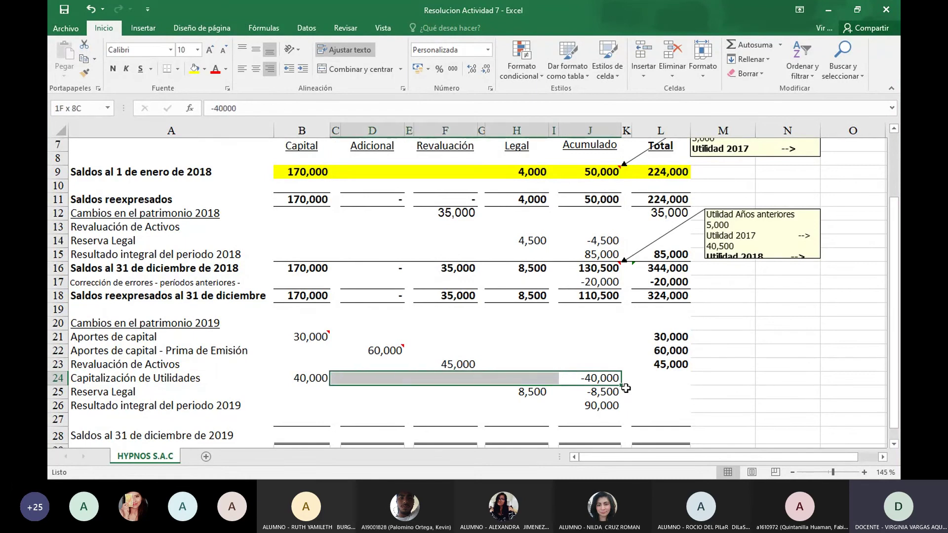
{"action": "key", "text": "Right"}
{"action": "key", "text": "Right"}
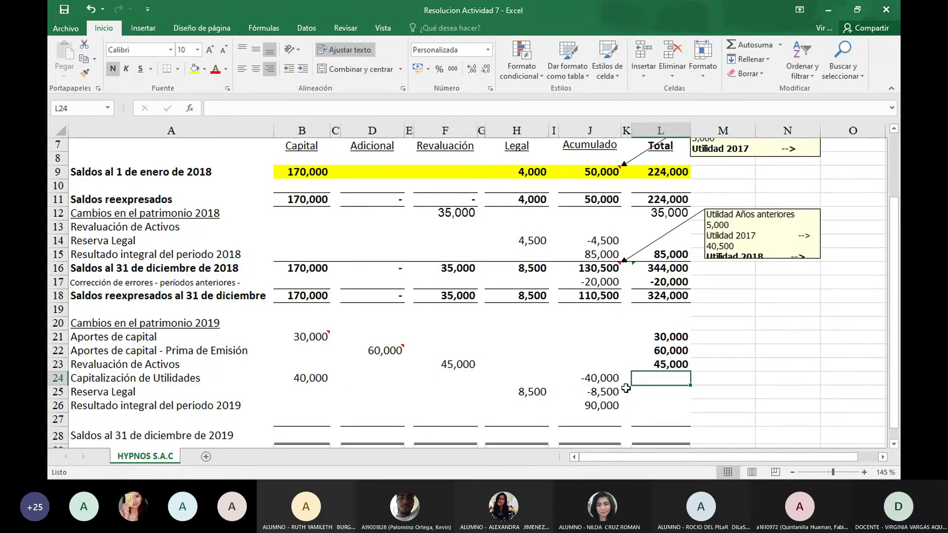
{"action": "key", "text": "Down"}
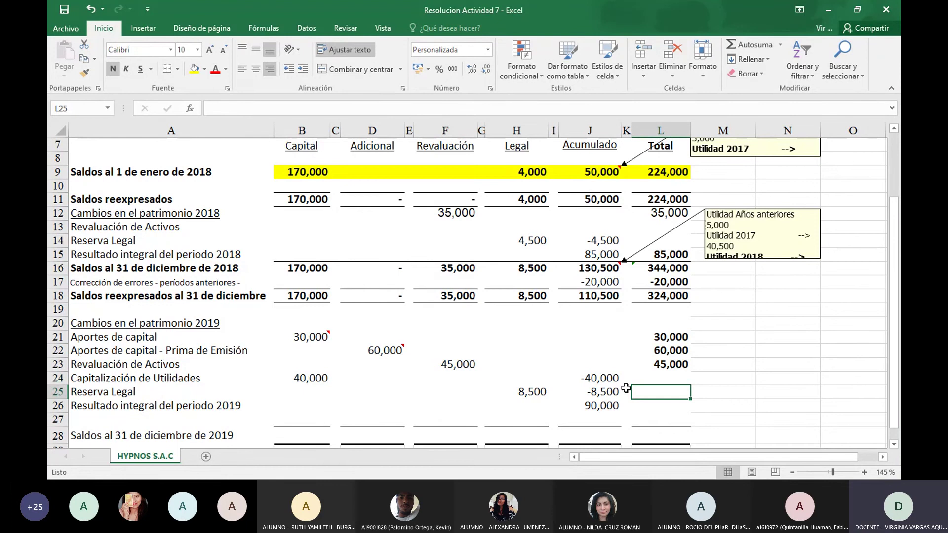
{"action": "key", "text": "shift+Left"}
{"action": "key", "text": "shift+Left"}
{"action": "key", "text": "shift+Left"}
{"action": "key", "text": "shift+Left"}
{"action": "left_click", "coordinate": [626, 390]}
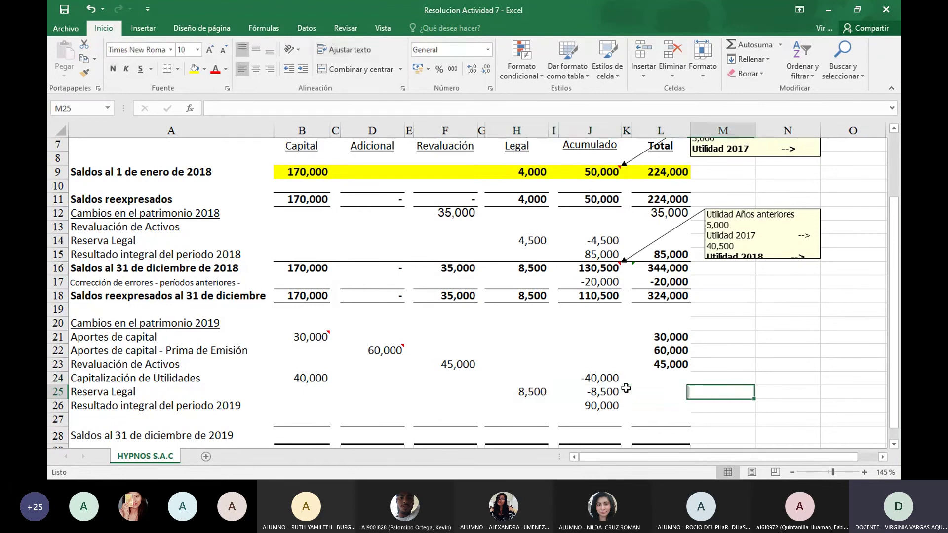
{"action": "key", "text": "Left"}
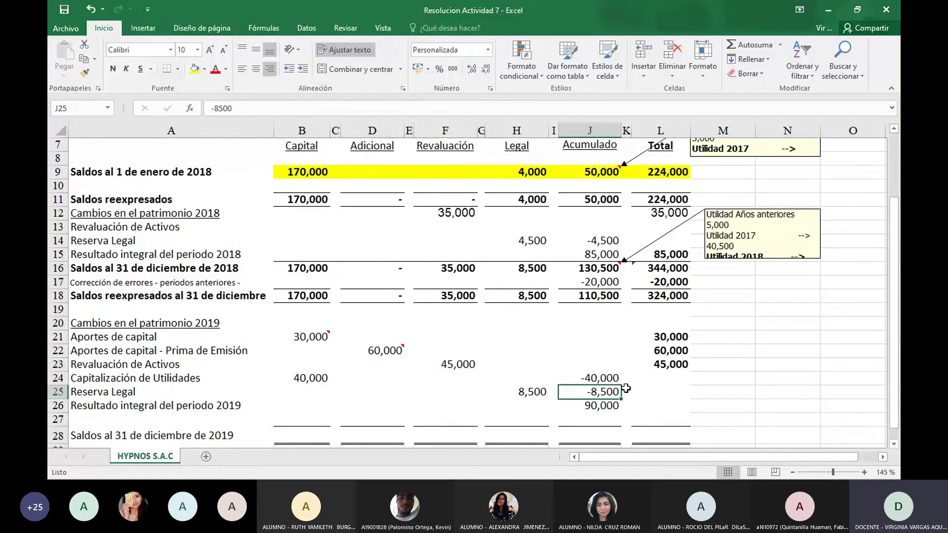
Step: Set the Total for Resultado integral del periodo 2019 in L26 to =J26
{"action": "key", "text": "Right"}
{"action": "key", "text": "Right"}
{"action": "key", "text": "Down"}
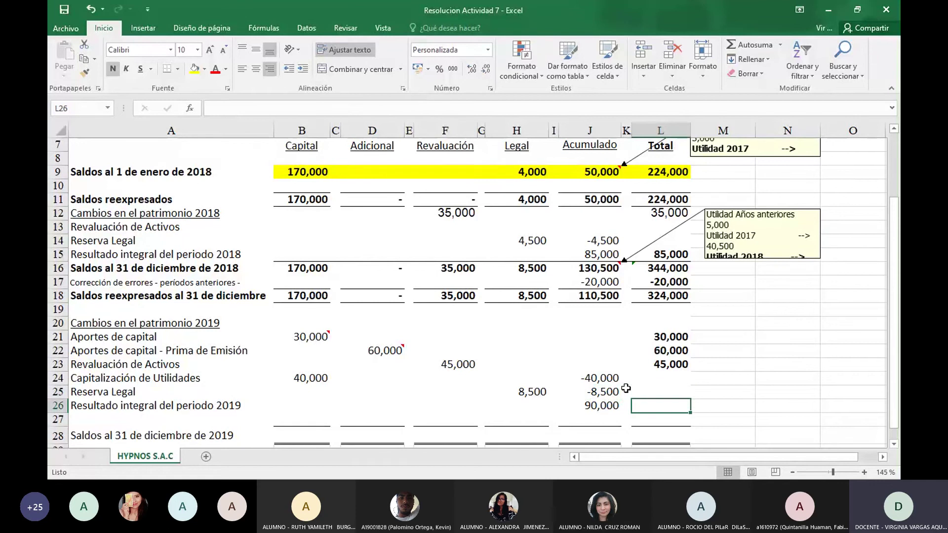
{"action": "type", "text": "="}
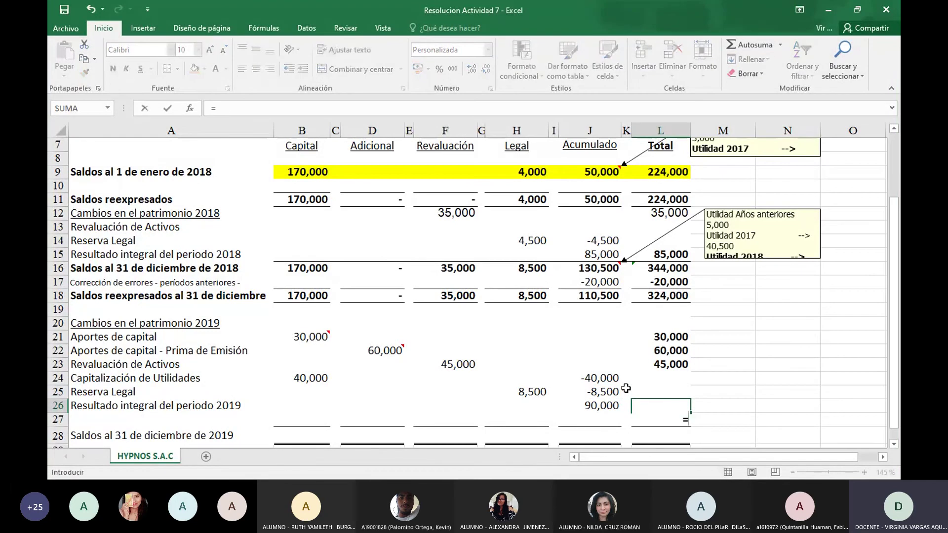
{"action": "key", "text": "Left"}
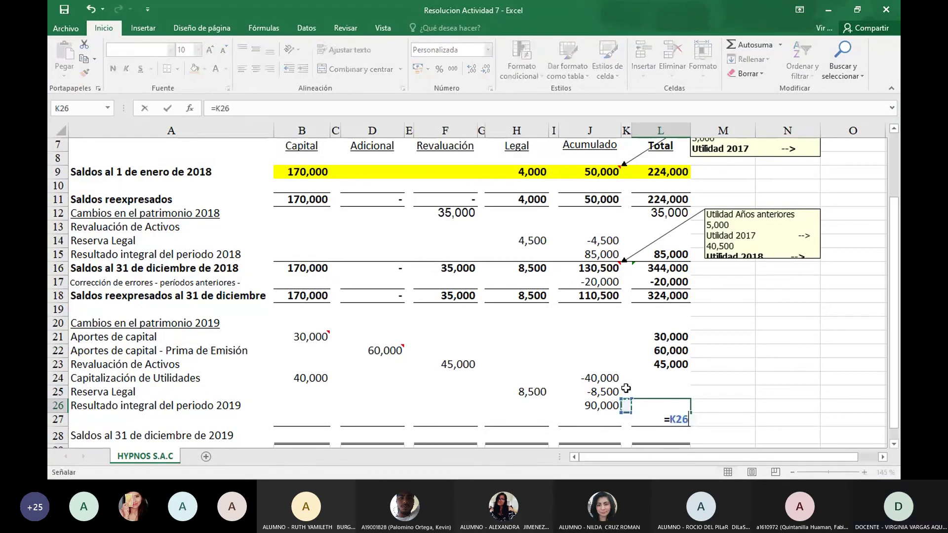
{"action": "key", "text": "Return"}
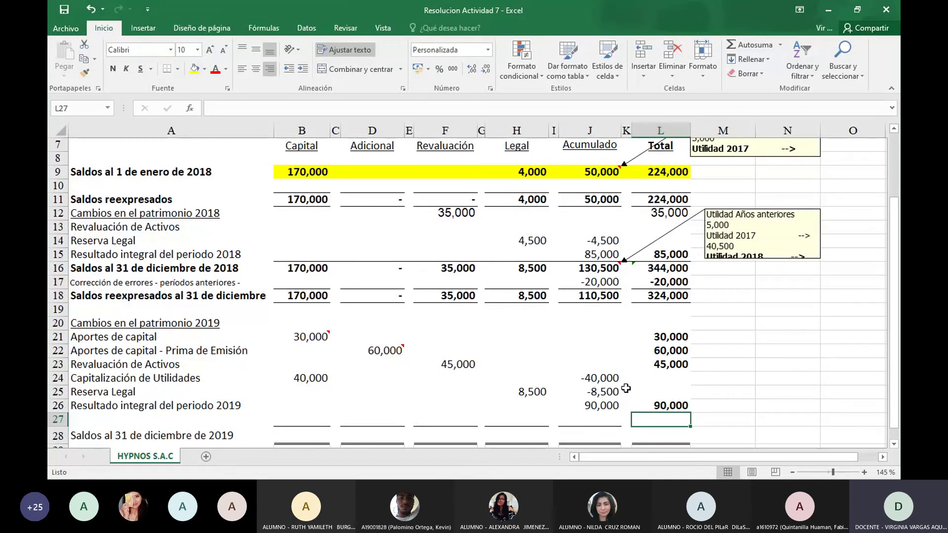
Step: Calculate the Capital balance for Saldos al 31 de diciembre de 2019 in B28 as =B18+B21+B24
{"action": "key", "text": "Down"}
{"action": "key", "text": "Down"}
{"action": "key", "text": "Down"}
{"action": "key", "text": "Left"}
{"action": "key", "text": "Left"}
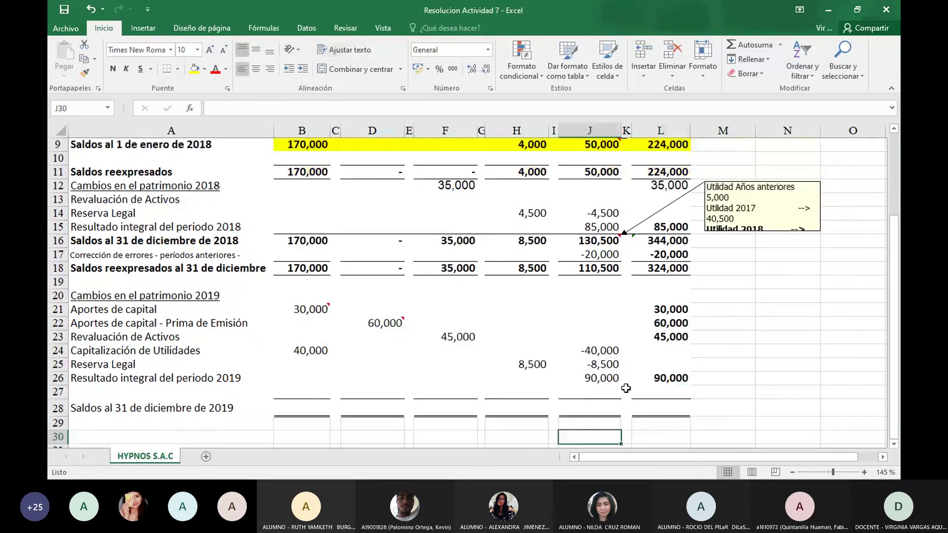
{"action": "key", "text": "Up"}
{"action": "key", "text": "Left"}
{"action": "key", "text": "Left"}
{"action": "key", "text": "Left"}
{"action": "key", "text": "Left"}
{"action": "key", "text": "Left"}
{"action": "key", "text": "Left"}
{"action": "key", "text": "Left"}
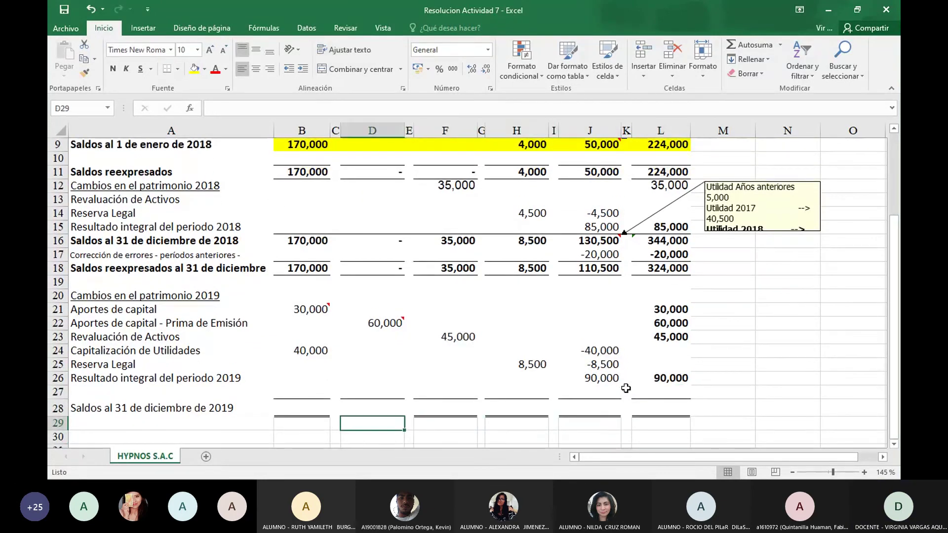
{"action": "key", "text": "Up"}
{"action": "key", "text": "Left"}
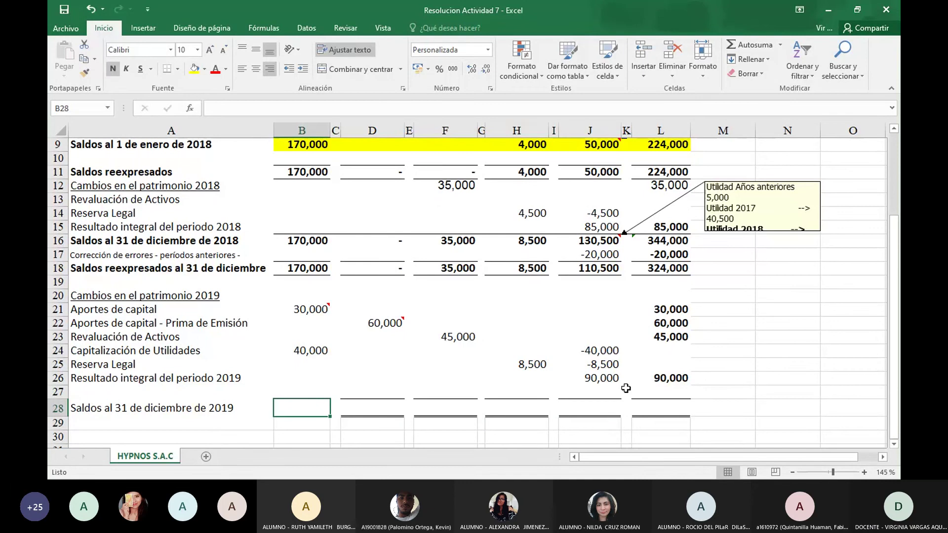
{"action": "type", "text": "="}
{"action": "key", "text": "Up"}
{"action": "key", "text": "Up"}
{"action": "key", "text": "Up"}
{"action": "key", "text": "Up"}
{"action": "key", "text": "Up"}
{"action": "key", "text": "Up"}
{"action": "key", "text": "Up"}
{"action": "key", "text": "Up"}
{"action": "key", "text": "Up"}
{"action": "key", "text": "Up"}
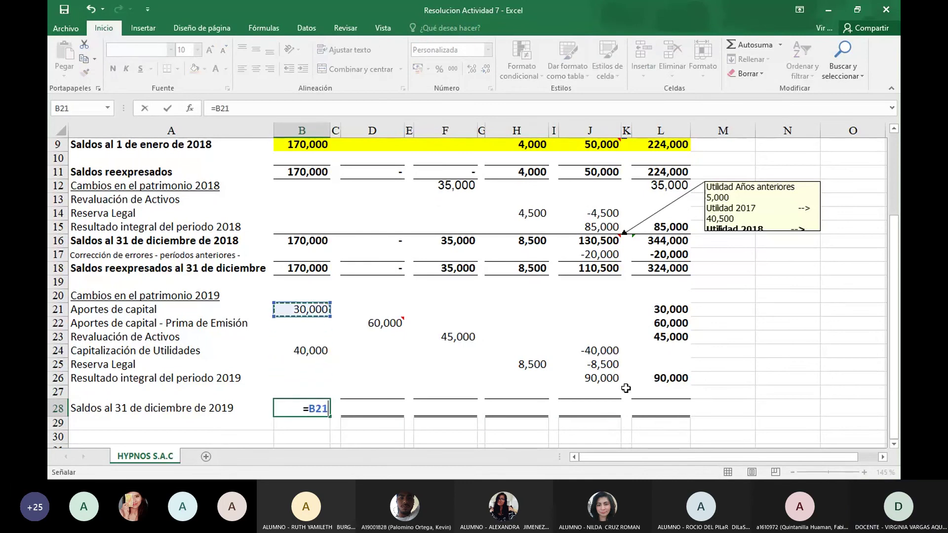
{"action": "type", "text": "+"}
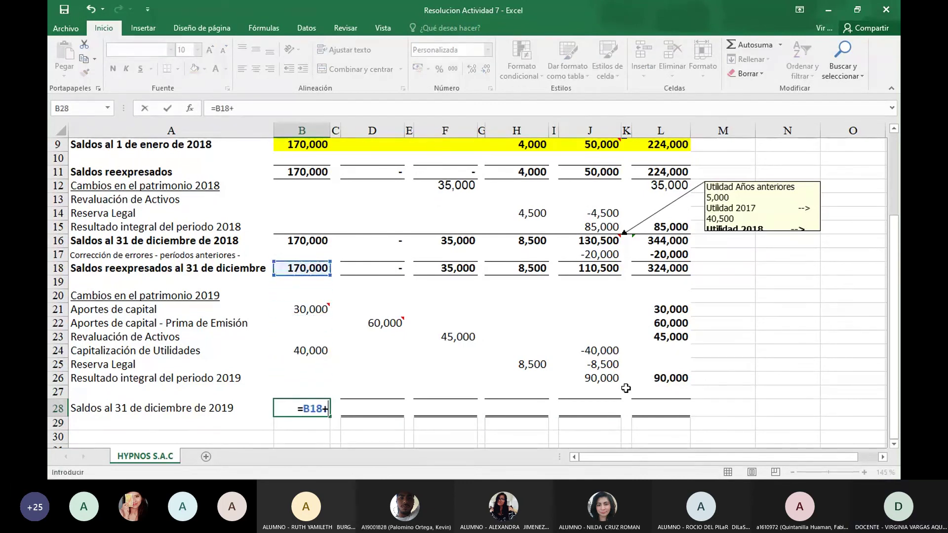
{"action": "key", "text": "Up"}
{"action": "key", "text": "Up"}
{"action": "key", "text": "Up"}
{"action": "key", "text": "Up"}
{"action": "key", "text": "Up"}
{"action": "key", "text": "Up"}
{"action": "key", "text": "Up"}
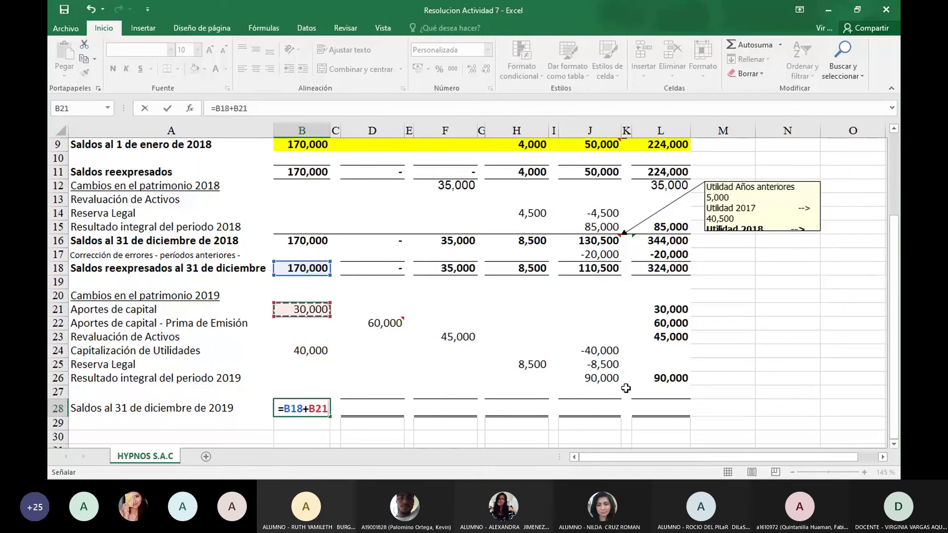
{"action": "type", "text": "+"}
{"action": "key", "text": "Up"}
{"action": "key", "text": "Return"}
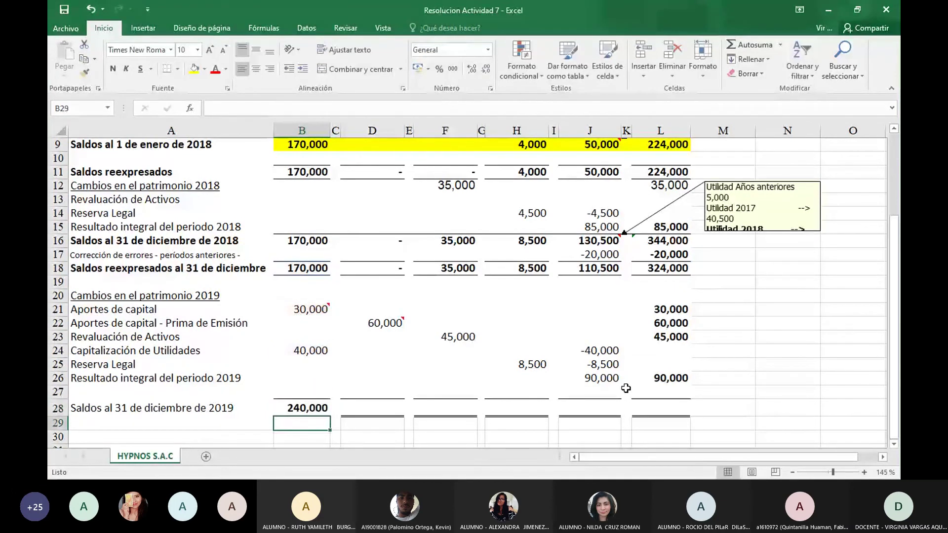
Step: Calculate the Capital Adicional balance at 31 December 2019 in D28 as =D18+D22
{"action": "key", "text": "Up"}
{"action": "key", "text": "Right"}
{"action": "key", "text": "Right"}
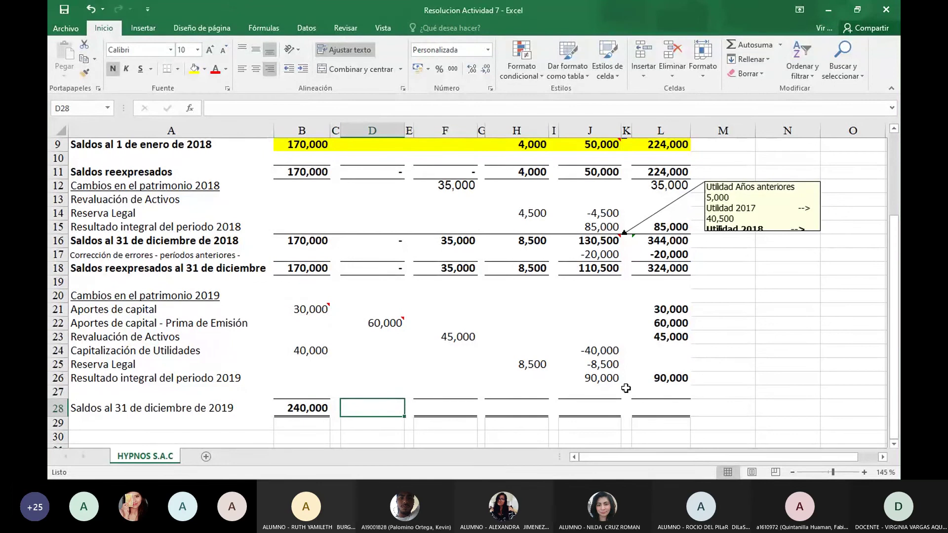
{"action": "type", "text": "="}
{"action": "key", "text": "Up"}
{"action": "key", "text": "Up"}
{"action": "key", "text": "Up"}
{"action": "key", "text": "Up"}
{"action": "key", "text": "Up"}
{"action": "key", "text": "Up"}
{"action": "key", "text": "Up"}
{"action": "key", "text": "Up"}
{"action": "key", "text": "Up"}
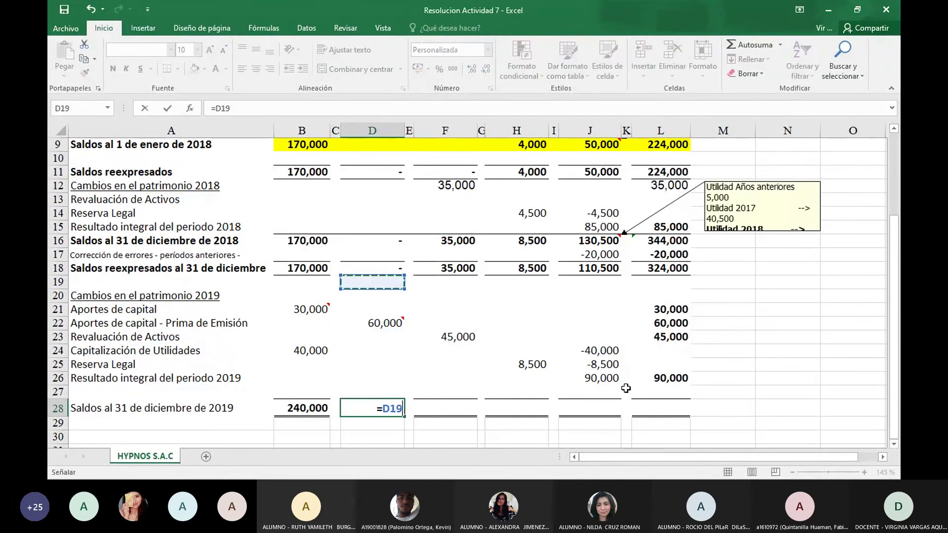
{"action": "key", "text": "Up"}
{"action": "type", "text": "+"}
{"action": "key", "text": "Up"}
{"action": "key", "text": "Up"}
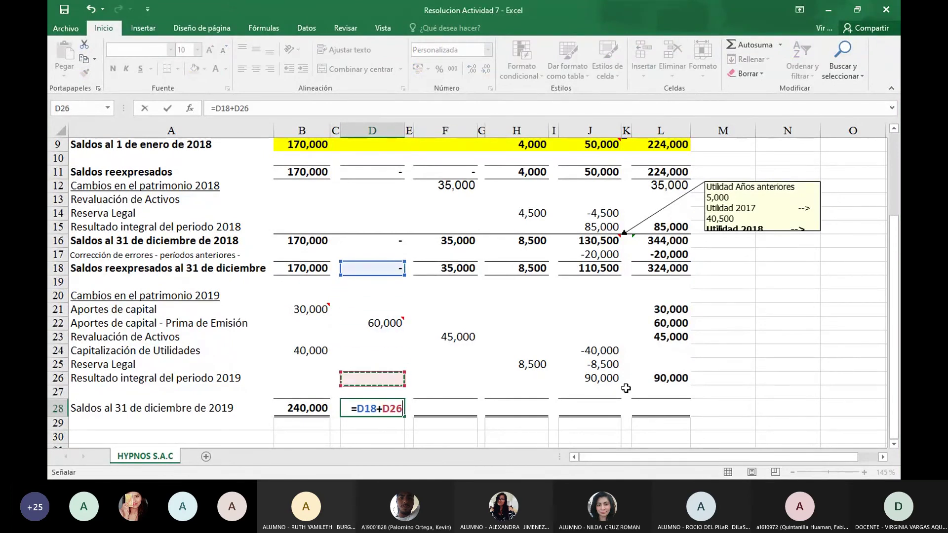
{"action": "key", "text": "Up"}
{"action": "key", "text": "Up"}
{"action": "key", "text": "Up"}
{"action": "key", "text": "Up"}
{"action": "key", "text": "Return"}
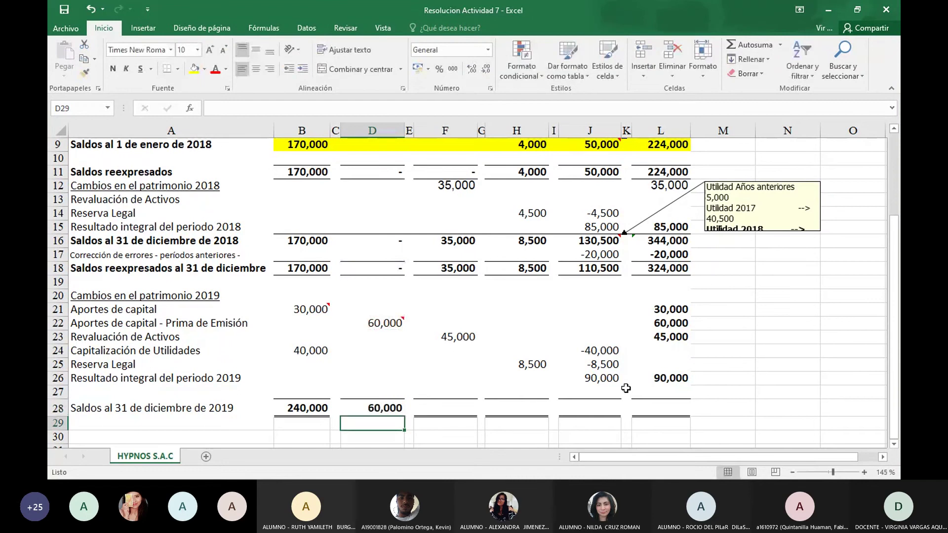
Step: Calculate the Revaluación balance at 31 December 2019 in F28 as =F18+F23
{"action": "key", "text": "Up"}
{"action": "key", "text": "Right"}
{"action": "key", "text": "Right"}
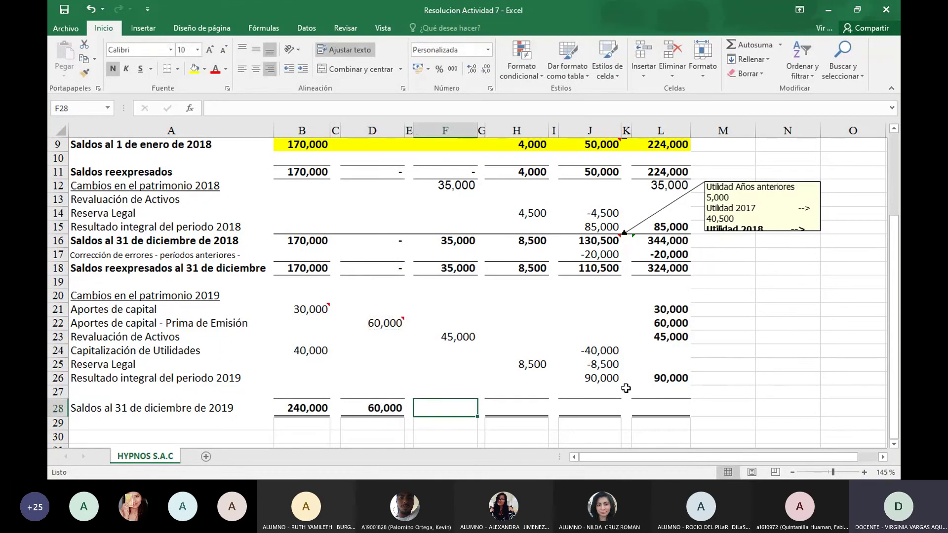
{"action": "type", "text": "="}
{"action": "key", "text": "Up"}
{"action": "key", "text": "Up"}
{"action": "key", "text": "Up"}
{"action": "key", "text": "Up"}
{"action": "key", "text": "Up"}
{"action": "key", "text": "Up"}
{"action": "key", "text": "Up"}
{"action": "key", "text": "Up"}
{"action": "key", "text": "Up"}
{"action": "key", "text": "Up"}
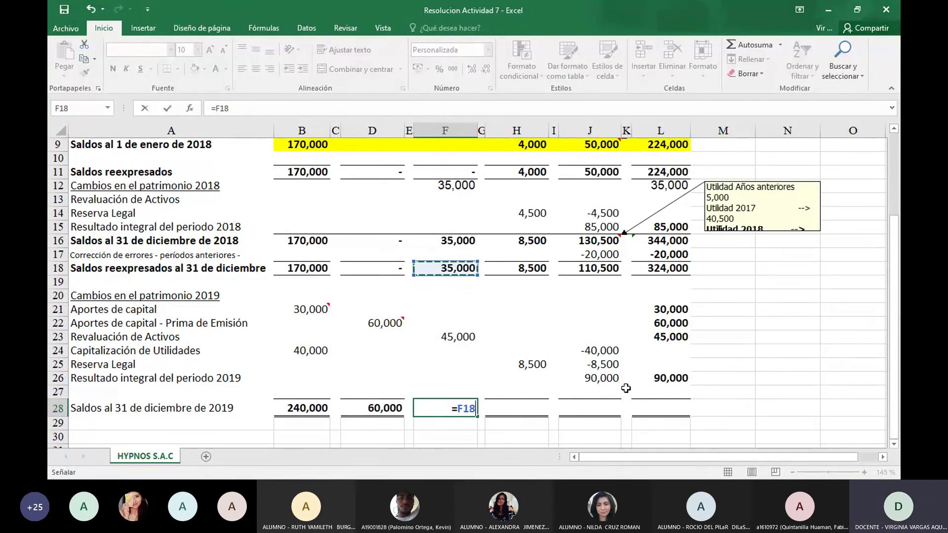
{"action": "type", "text": "+"}
{"action": "key", "text": "Up"}
{"action": "key", "text": "Up"}
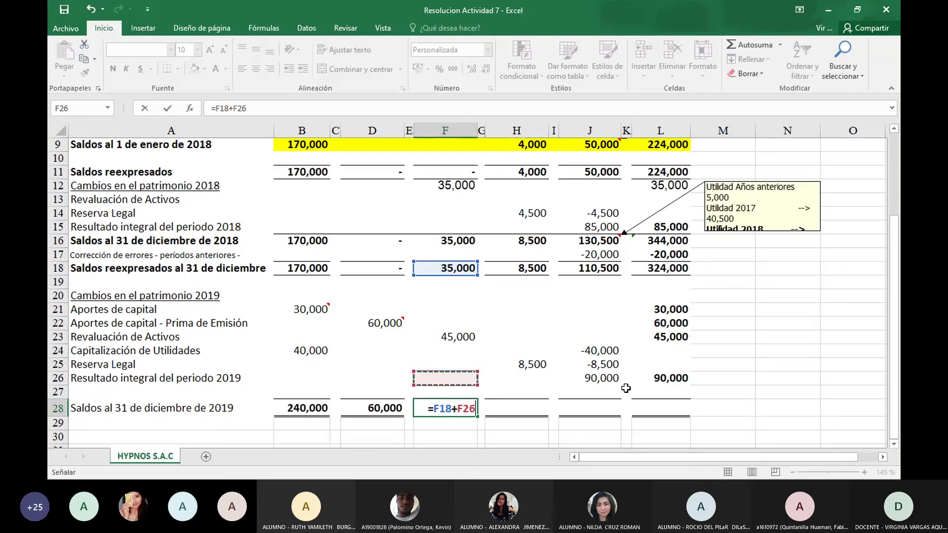
{"action": "key", "text": "Up"}
{"action": "key", "text": "Up"}
{"action": "key", "text": "Up"}
{"action": "key", "text": "Return"}
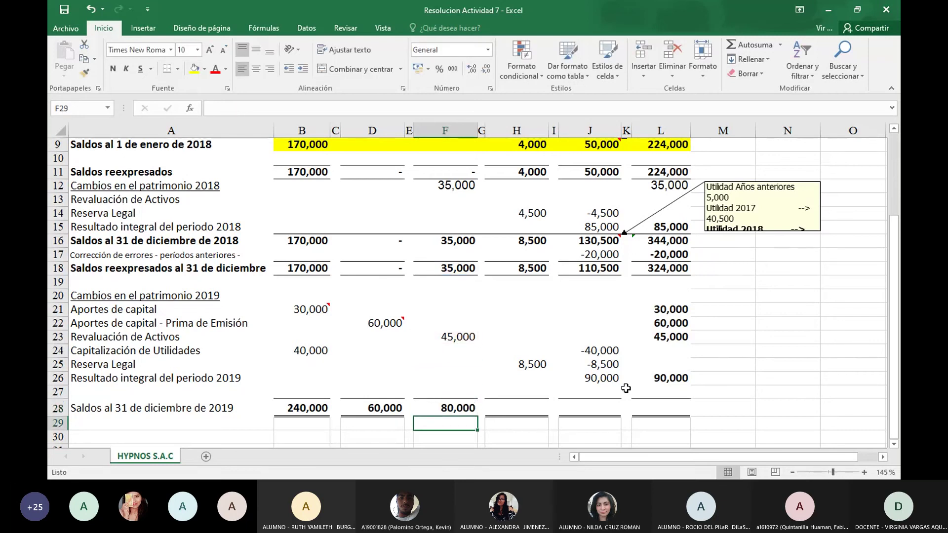
Step: Calculate the Reserva Legal balance at 31 December 2019 in H28 as =H18+H25
{"action": "key", "text": "Up"}
{"action": "key", "text": "Right"}
{"action": "key", "text": "Right"}
{"action": "type", "text": "="}
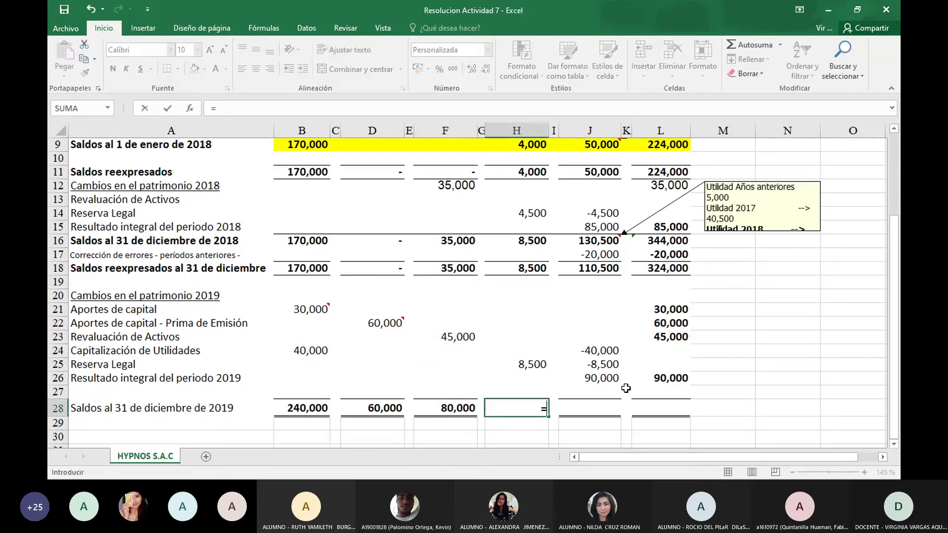
{"action": "key", "text": "Up"}
{"action": "key", "text": "Up"}
{"action": "key", "text": "Up"}
{"action": "key", "text": "Up"}
{"action": "key", "text": "Up"}
{"action": "key", "text": "Up"}
{"action": "key", "text": "Up"}
{"action": "key", "text": "Up"}
{"action": "key", "text": "Up"}
{"action": "key", "text": "Up"}
{"action": "key", "text": "Up"}
{"action": "key", "text": "Up"}
{"action": "key", "text": "Up"}
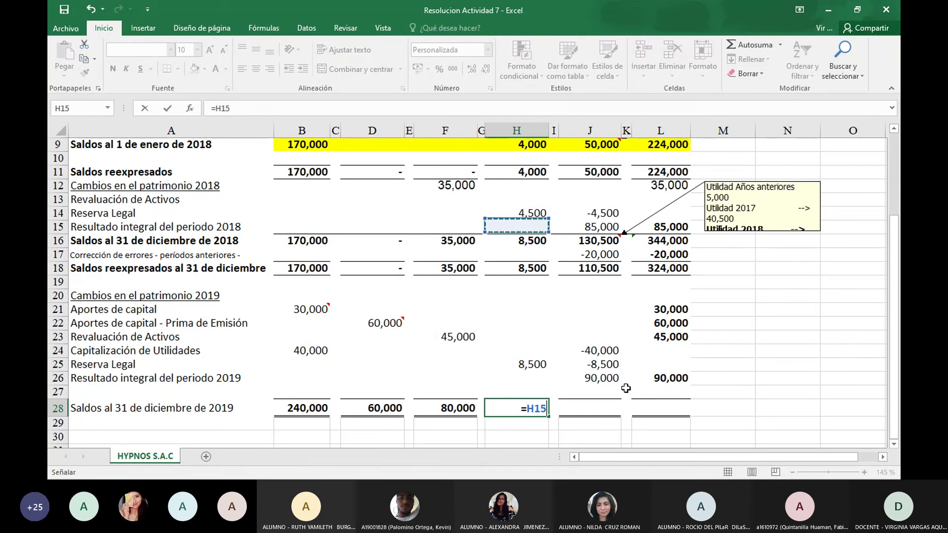
{"action": "key", "text": "Down"}
{"action": "key", "text": "Down"}
{"action": "key", "text": "Down"}
{"action": "type", "text": "+"}
{"action": "key", "text": "Up"}
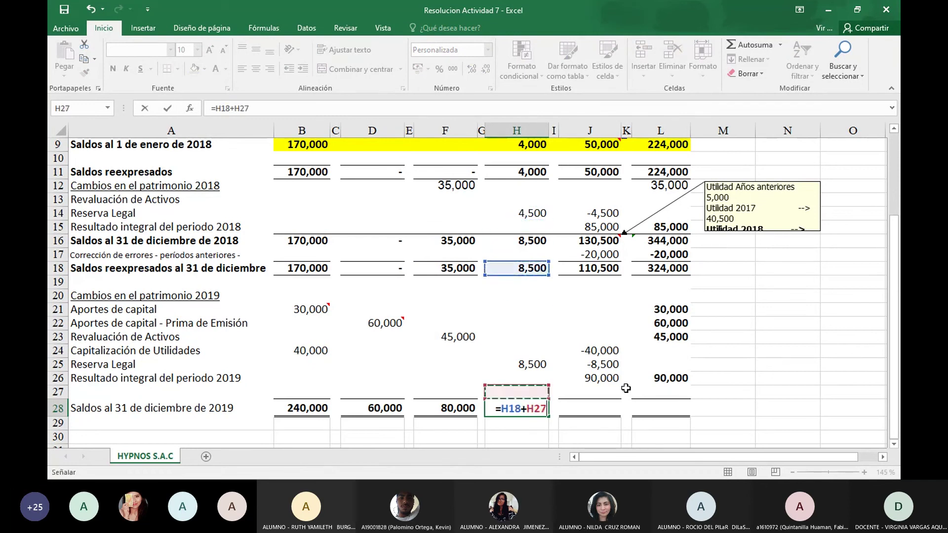
{"action": "key", "text": "Up"}
{"action": "key", "text": "Up"}
{"action": "key", "text": "Return"}
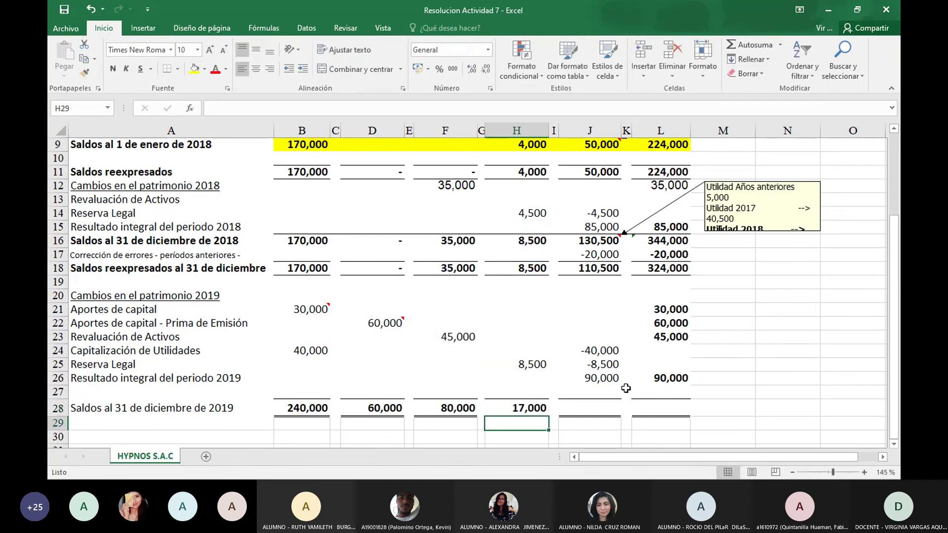
Step: Calculate the Resultados Acumulado balance at 31 December 2019 in J28 as =J18+J24+J25+J26
{"action": "key", "text": "Up"}
{"action": "key", "text": "Right"}
{"action": "key", "text": "Right"}
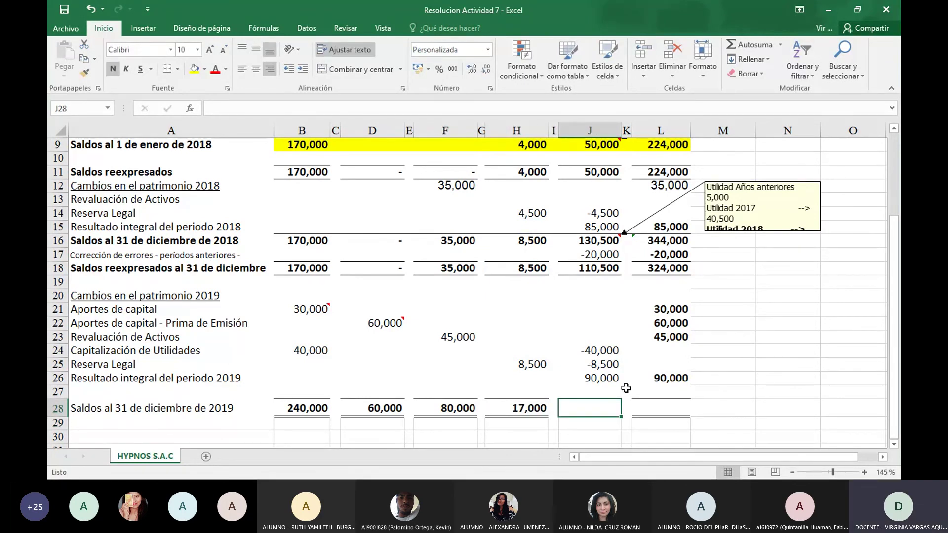
{"action": "type", "text": "="}
{"action": "key", "text": "Up"}
{"action": "key", "text": "Up"}
{"action": "key", "text": "Up"}
{"action": "key", "text": "Up"}
{"action": "key", "text": "Up"}
{"action": "key", "text": "Up"}
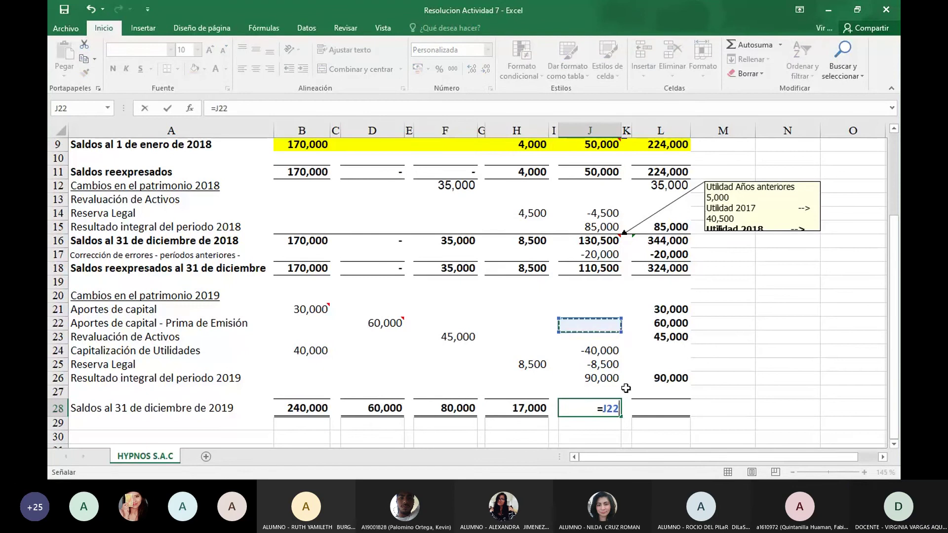
{"action": "key", "text": "Up"}
{"action": "key", "text": "Up"}
{"action": "key", "text": "Up"}
{"action": "key", "text": "Up"}
{"action": "type", "text": "+"}
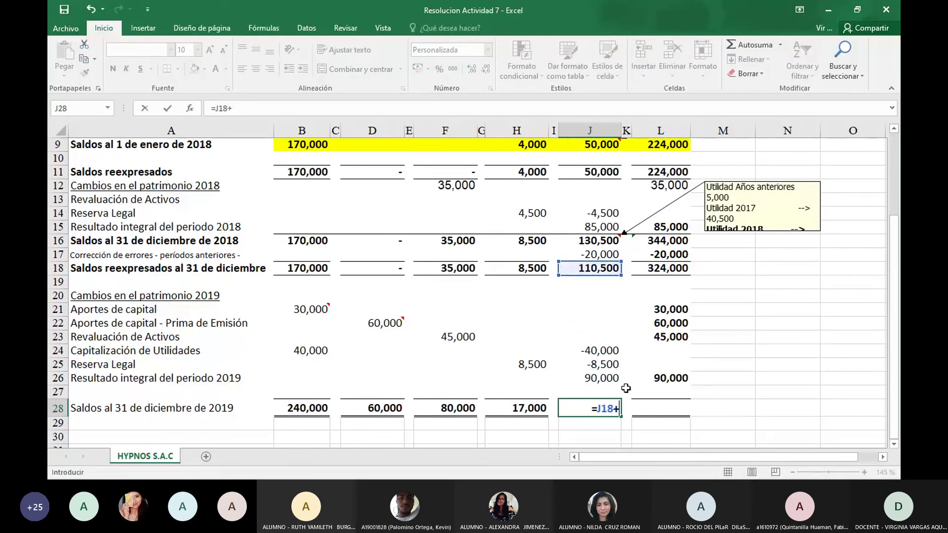
{"action": "key", "text": "Up"}
{"action": "key", "text": "Up"}
{"action": "key", "text": "Up"}
{"action": "key", "text": "Up"}
{"action": "type", "text": "+"}
{"action": "key", "text": "Up"}
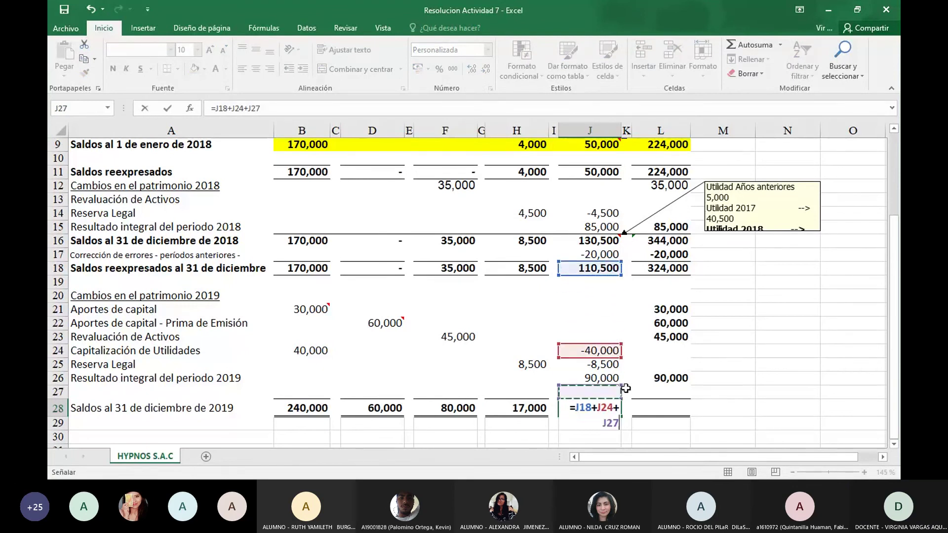
{"action": "key", "text": "Up"}
{"action": "key", "text": "Up"}
{"action": "type", "text": "+"}
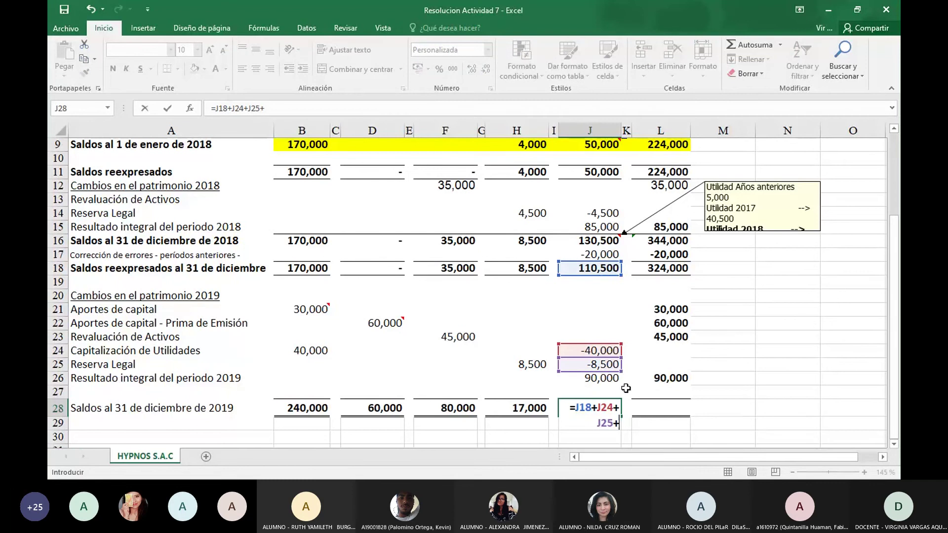
{"action": "key", "text": "Up"}
{"action": "key", "text": "Up"}
{"action": "key", "text": "Tab"}
{"action": "key", "text": "Tab"}
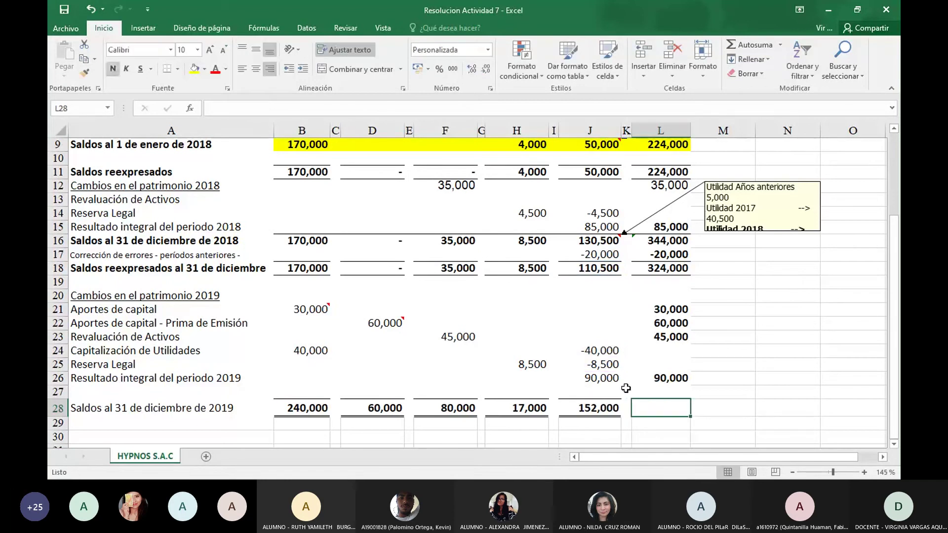
Step: Calculate the Total balance at 31 December 2019 in L28 as =L18+L21+L22+L23+L26
{"action": "type", "text": "="}
{"action": "key", "text": "Up"}
{"action": "key", "text": "Up"}
{"action": "key", "text": "Up"}
{"action": "key", "text": "Up"}
{"action": "key", "text": "Up"}
{"action": "key", "text": "Up"}
{"action": "key", "text": "Up"}
{"action": "key", "text": "Up"}
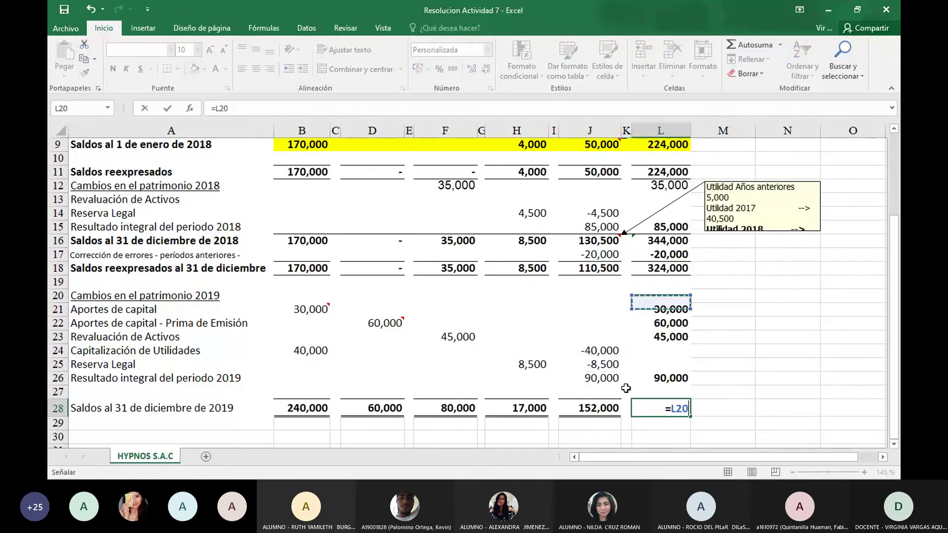
{"action": "key", "text": "Up"}
{"action": "key", "text": "Up"}
{"action": "type", "text": "+"}
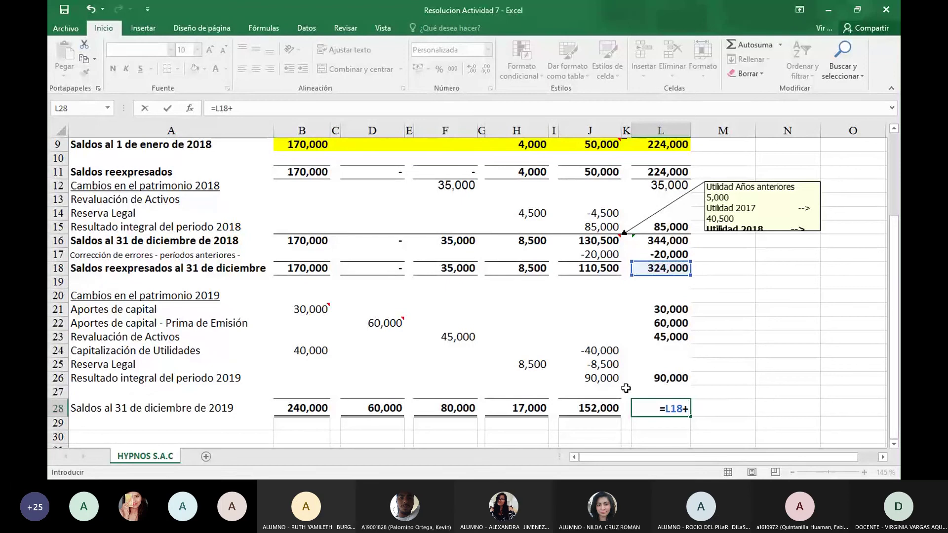
{"action": "key", "text": "Up"}
{"action": "key", "text": "Up"}
{"action": "key", "text": "Up"}
{"action": "key", "text": "Up"}
{"action": "key", "text": "Up"}
{"action": "key", "text": "Up"}
{"action": "key", "text": "Up"}
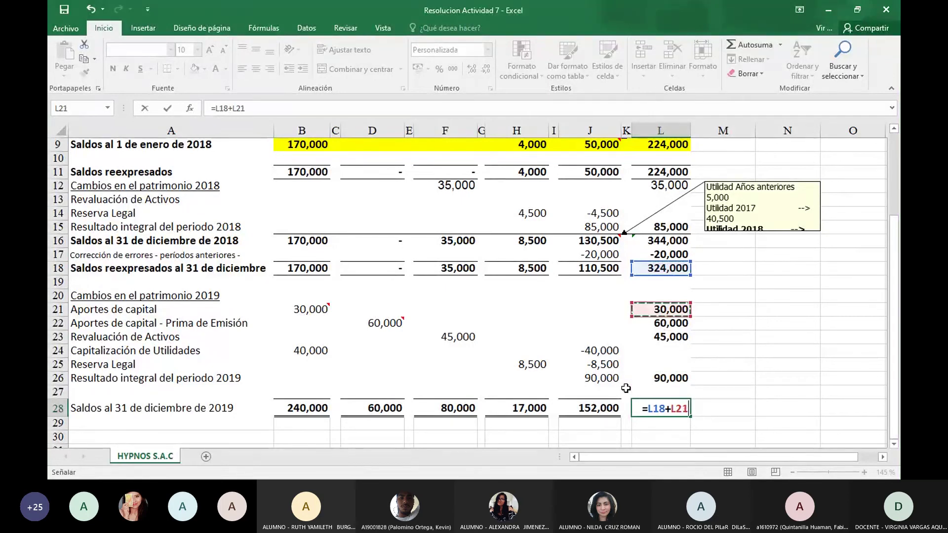
{"action": "type", "text": "+"}
{"action": "key", "text": "Up"}
{"action": "key", "text": "Up"}
{"action": "key", "text": "Up"}
{"action": "key", "text": "Up"}
{"action": "key", "text": "Up"}
{"action": "key", "text": "Up"}
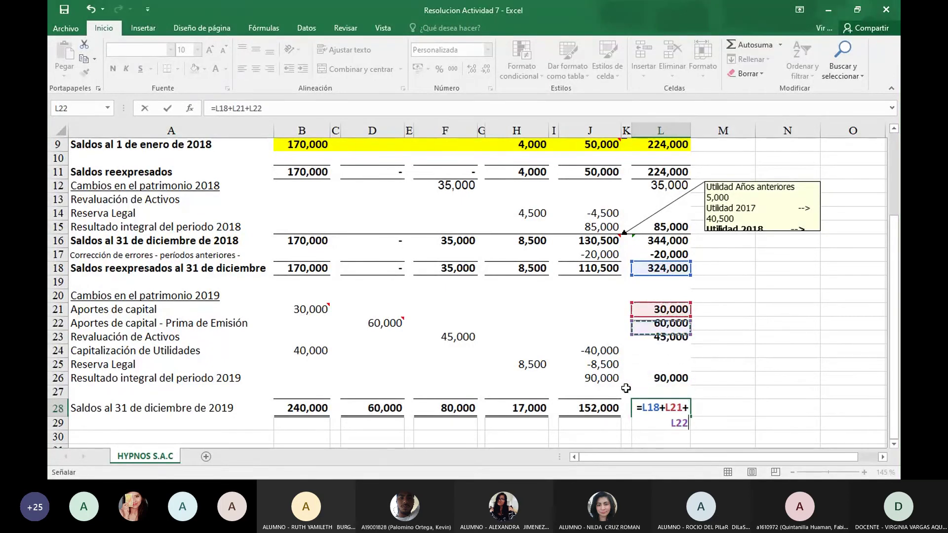
{"action": "type", "text": "+"}
{"action": "key", "text": "Up"}
{"action": "key", "text": "Up"}
{"action": "key", "text": "Up"}
{"action": "key", "text": "Up"}
{"action": "key", "text": "Up"}
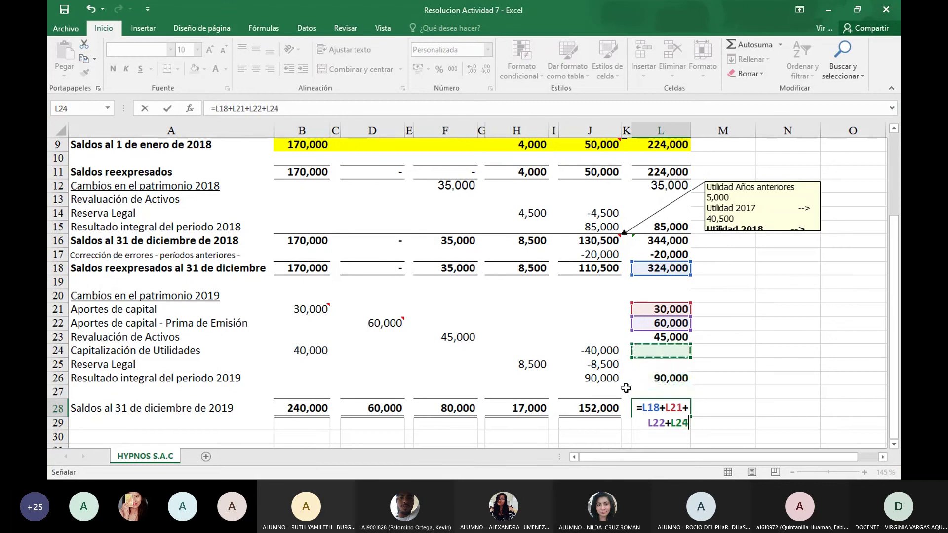
{"action": "type", "text": "+"}
{"action": "key", "text": "Up"}
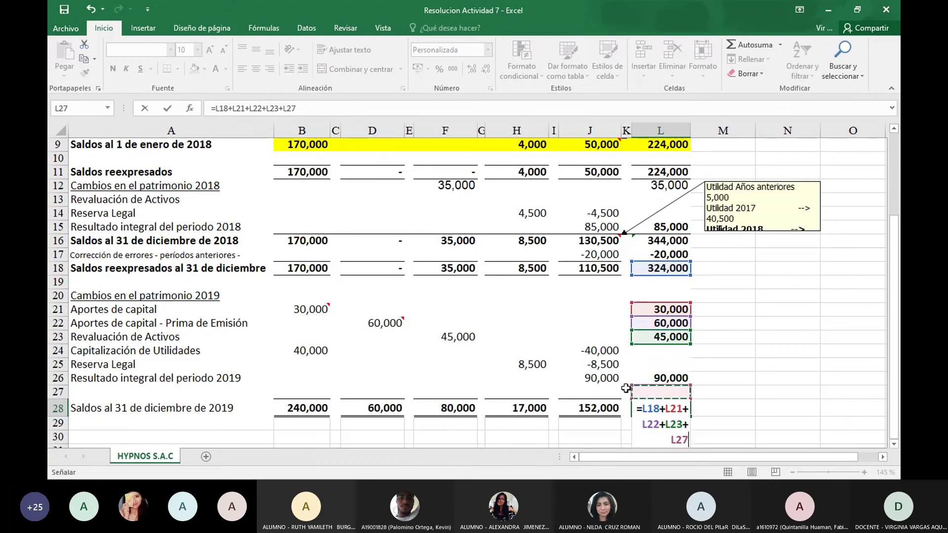
{"action": "key", "text": "Return"}
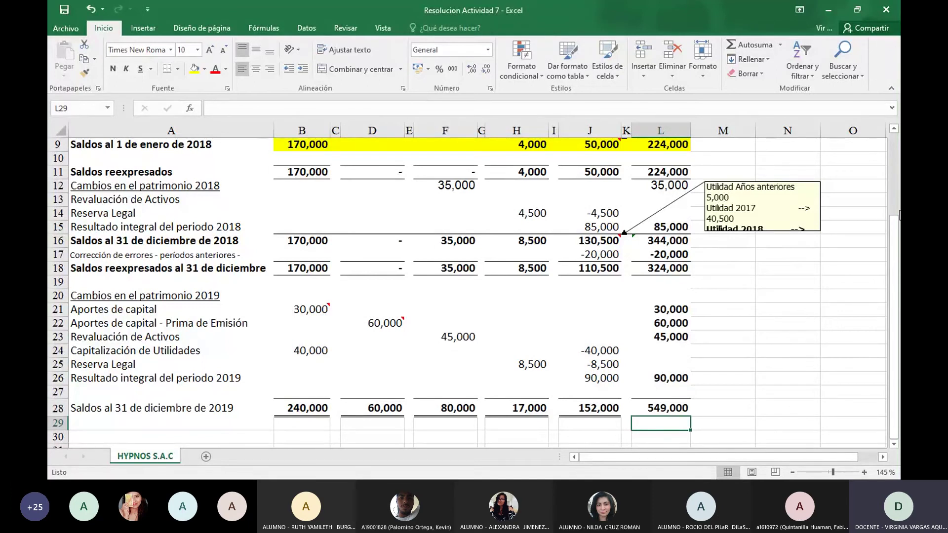
Step: Review the 2019 Reserva Legal and Resultado integral entries and the closing balance formulas in row 28
{"action": "scroll", "coordinate": [897, 213], "scroll_direction": "up", "scroll_amount": 1}
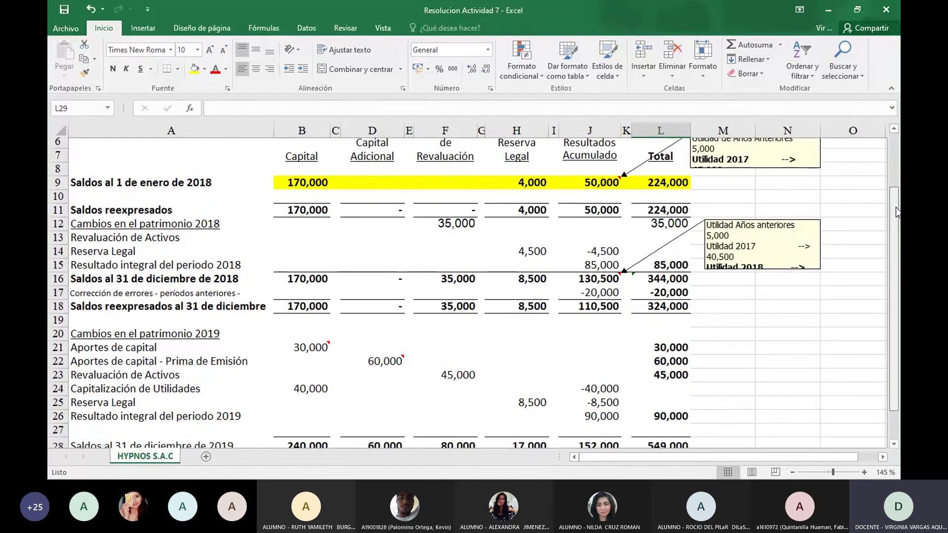
{"action": "left_click", "coordinate": [524, 403]}
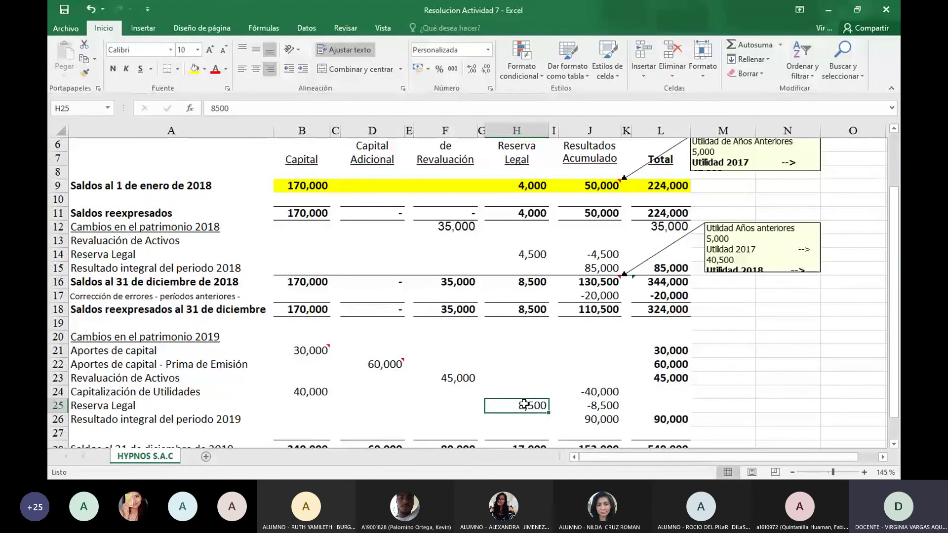
{"action": "left_click_drag", "start_coordinate": [898, 267], "coordinate": [898, 276]}
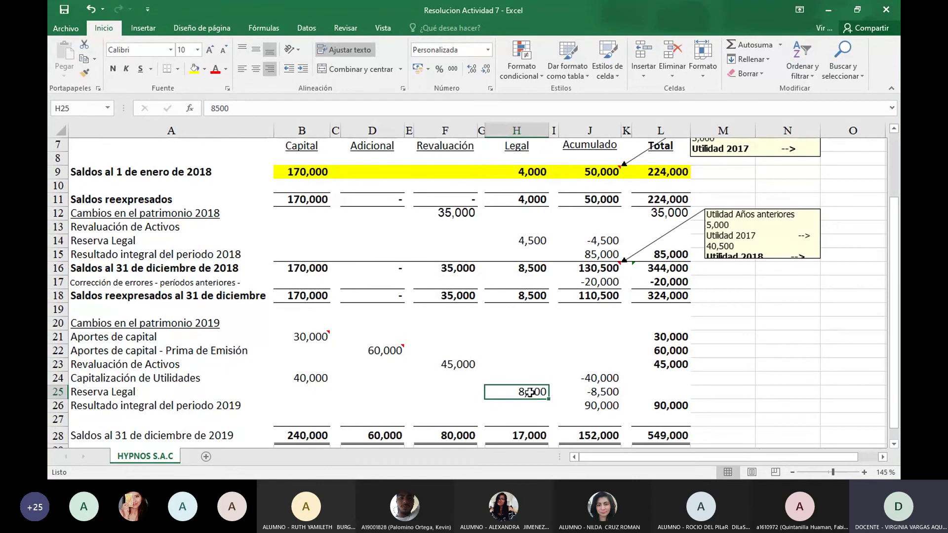
{"action": "left_click", "coordinate": [596, 406]}
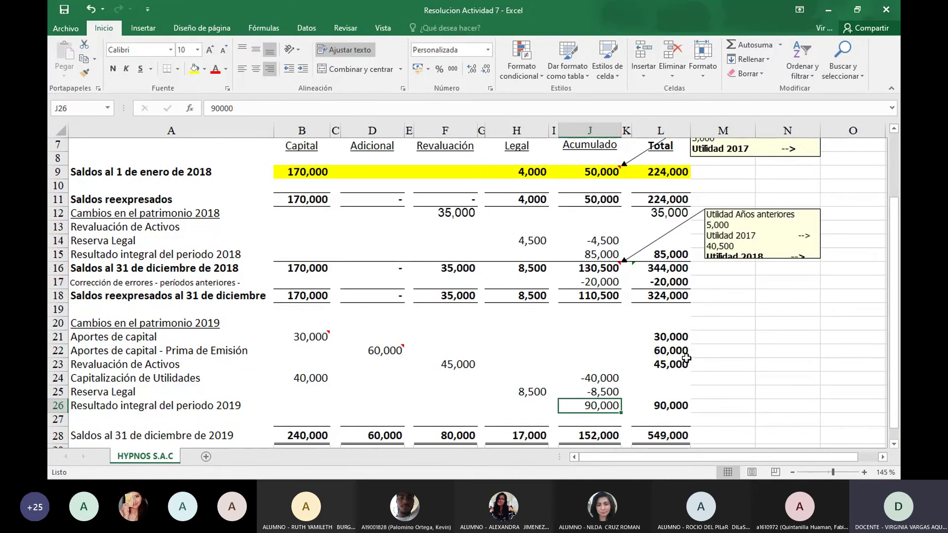
{"action": "left_click", "coordinate": [294, 430]}
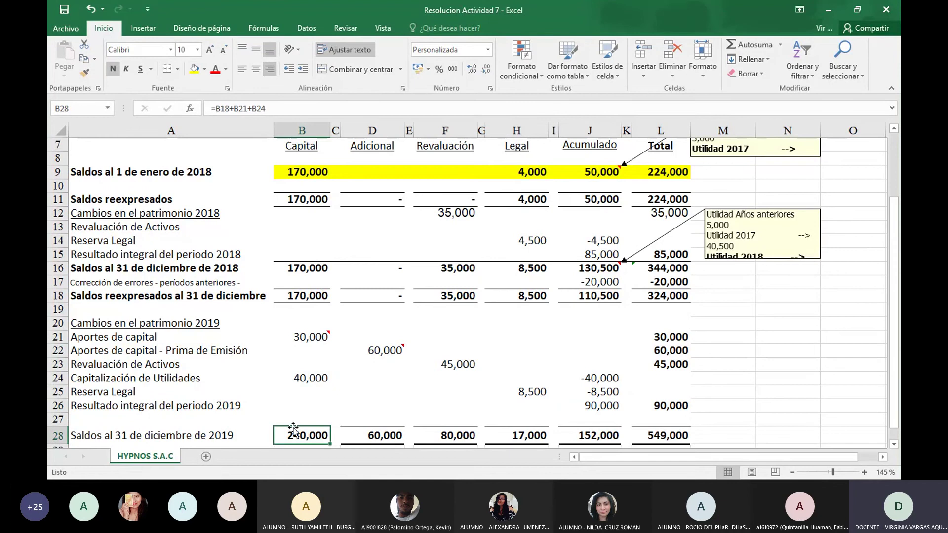
{"action": "key", "text": "Right"}
{"action": "key", "text": "Right"}
{"action": "key", "text": "Right"}
{"action": "key", "text": "Right"}
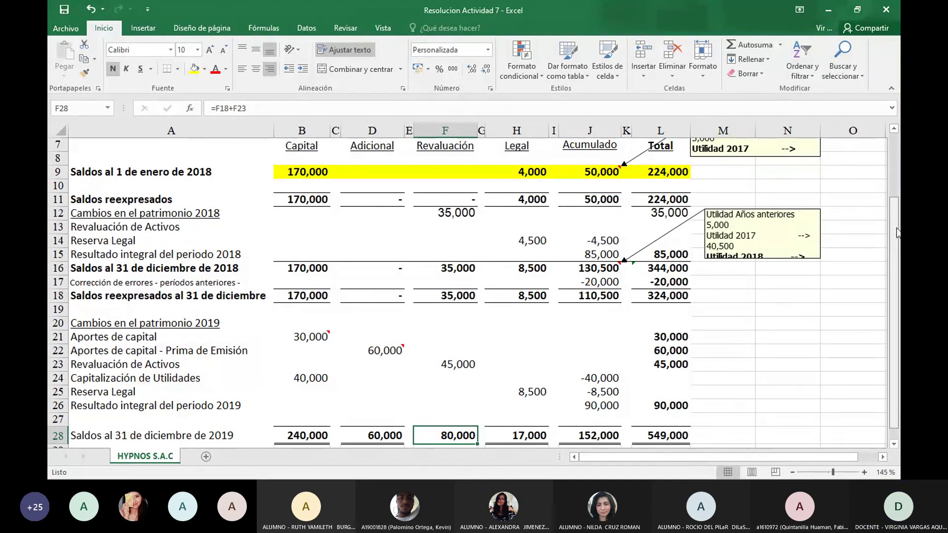
{"action": "scroll", "coordinate": [897, 233], "scroll_direction": "up", "scroll_amount": 1}
{"action": "scroll", "coordinate": [898, 234], "scroll_direction": "down", "scroll_amount": 1}
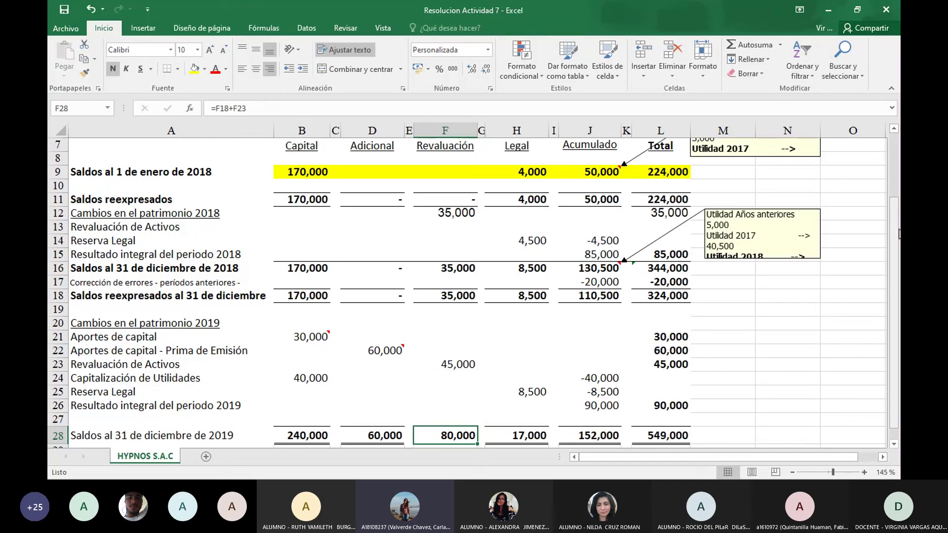
Step: Read through the comments on J9 and J16 that break down Resultados Acumulado, and check the formula in J16
{"action": "left_click_drag", "start_coordinate": [895, 249], "coordinate": [893, 209]}
{"action": "left_click", "coordinate": [740, 192]}
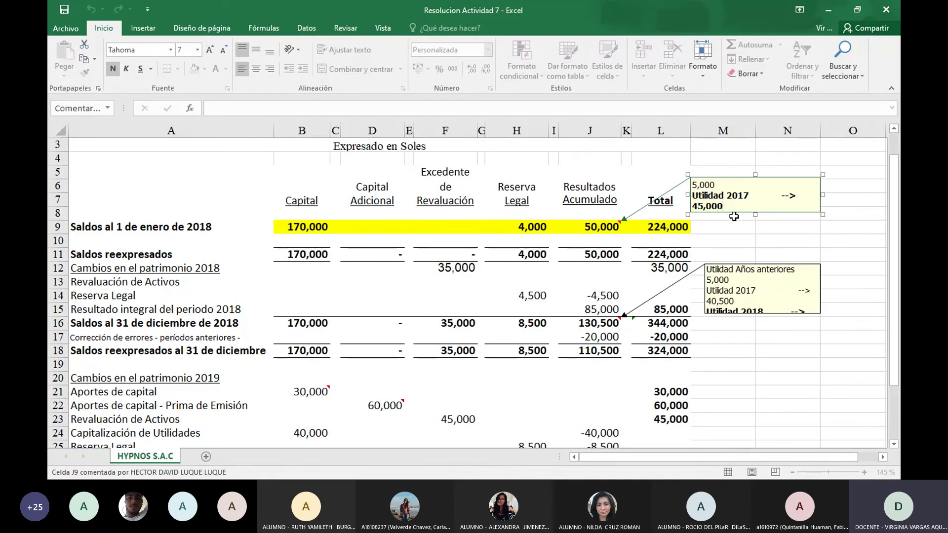
{"action": "left_click", "coordinate": [721, 184]}
{"action": "left_click", "coordinate": [749, 305]}
{"action": "key", "text": "Up"}
{"action": "key", "text": "Up"}
{"action": "key", "text": "Up"}
{"action": "key", "text": "Up"}
{"action": "key", "text": "Up"}
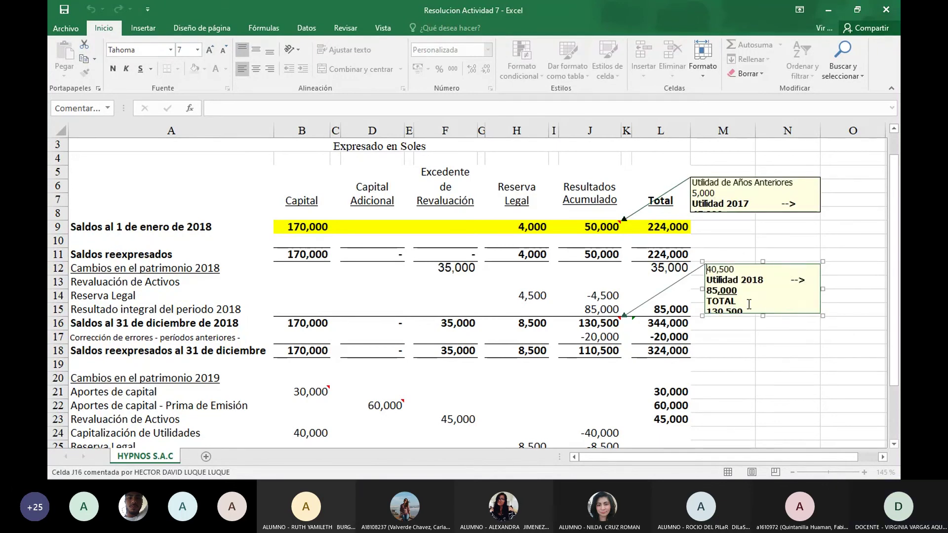
{"action": "key", "text": "Up"}
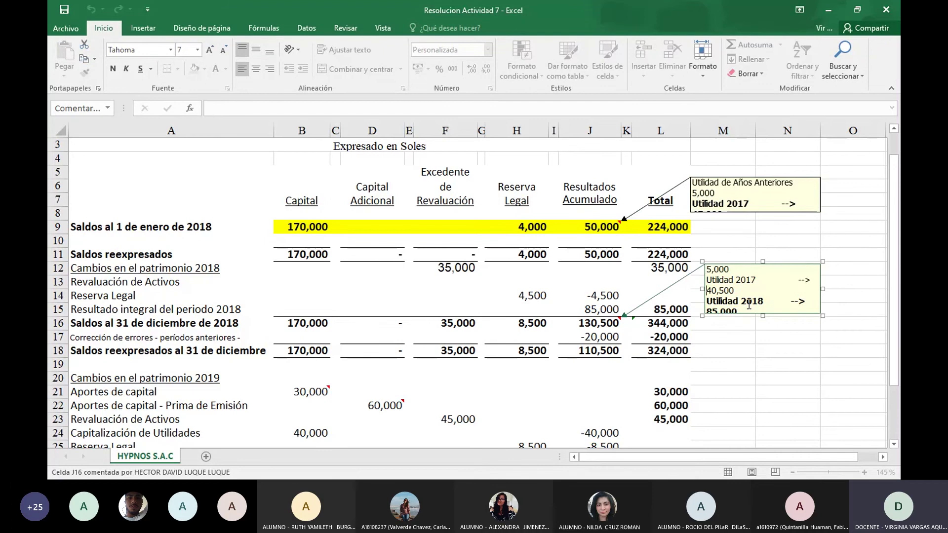
{"action": "key", "text": "Down"}
{"action": "key", "text": "Down"}
{"action": "key", "text": "Down"}
{"action": "key", "text": "Down"}
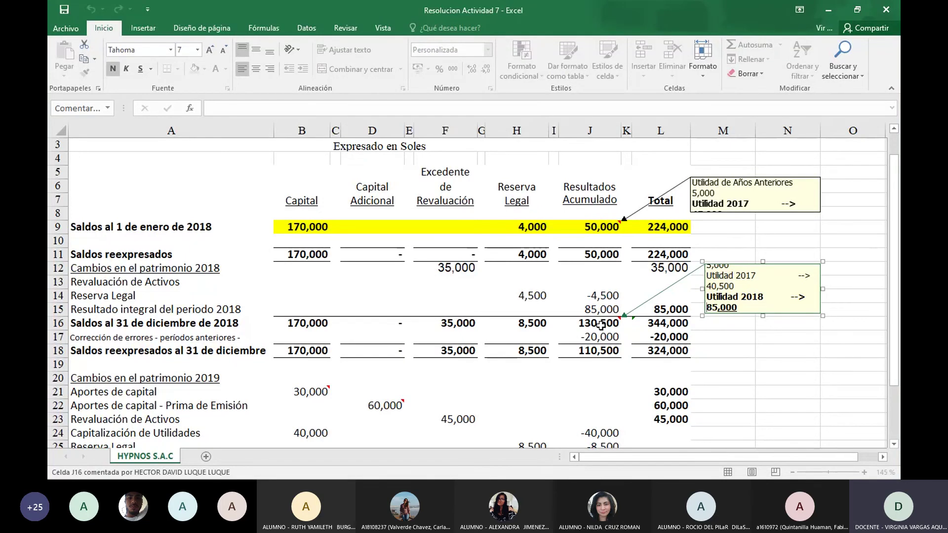
{"action": "left_click", "coordinate": [601, 325]}
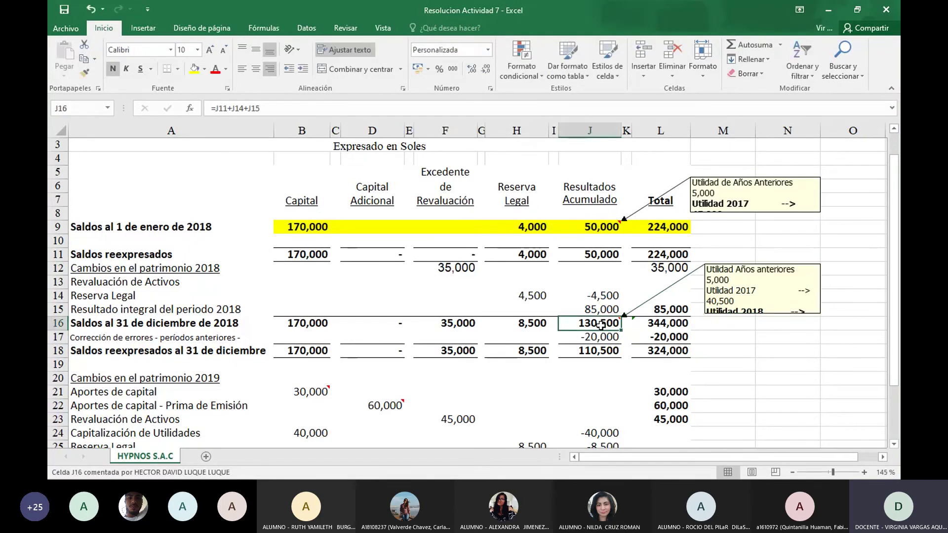
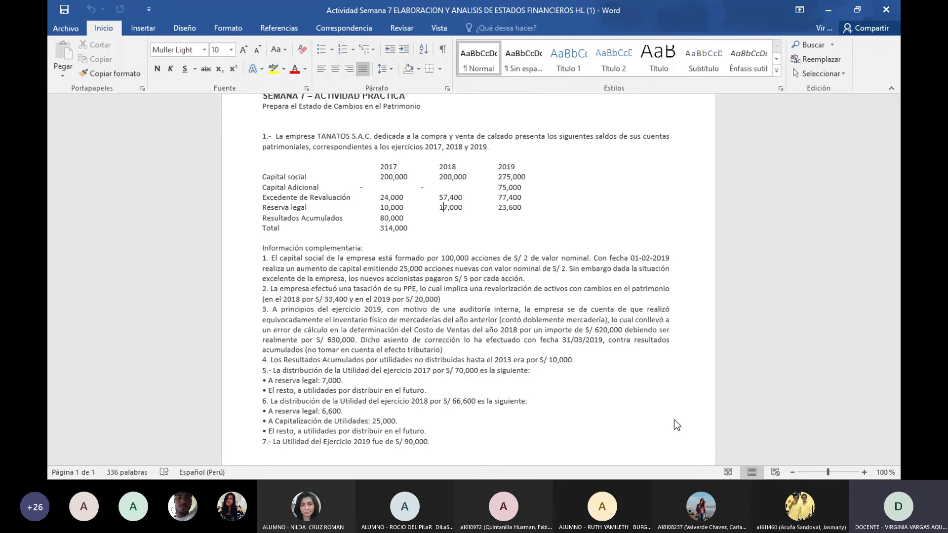
Step: Select point 3 of the TANATOS exercise in Word, and fill error correction cell J17 with yellow in the Excel workbook 7MA SEMANA HL (5)
{"action": "left_click_drag", "start_coordinate": [267, 309], "coordinate": [450, 350]}
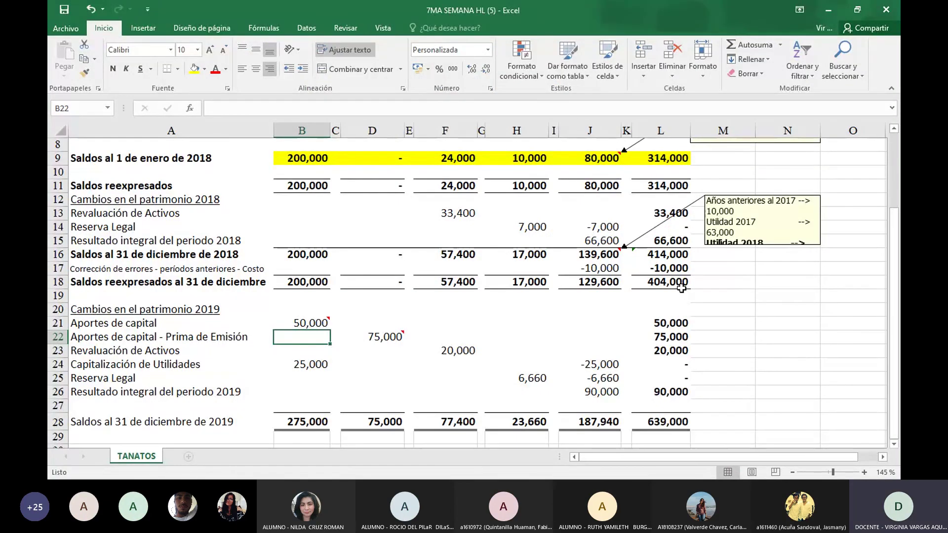
{"action": "left_click", "coordinate": [604, 271]}
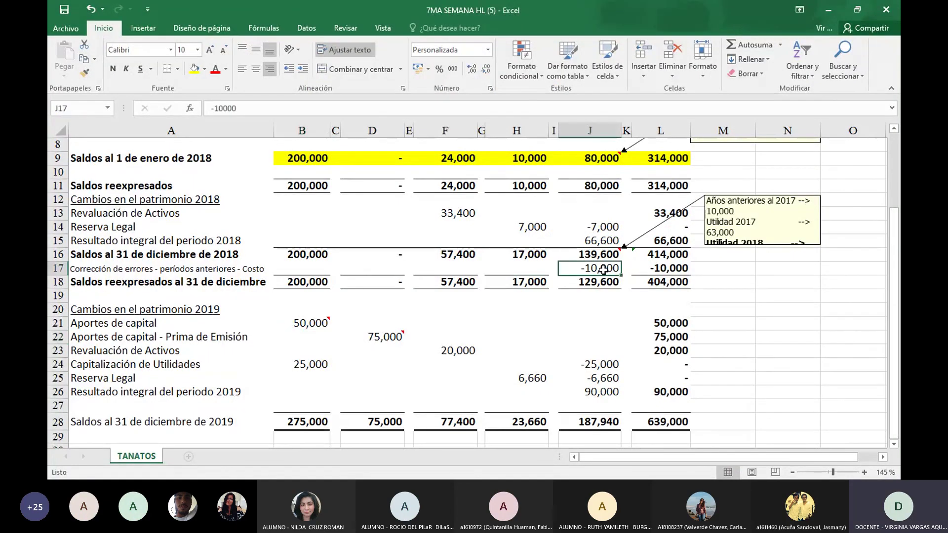
{"action": "left_click", "coordinate": [194, 69]}
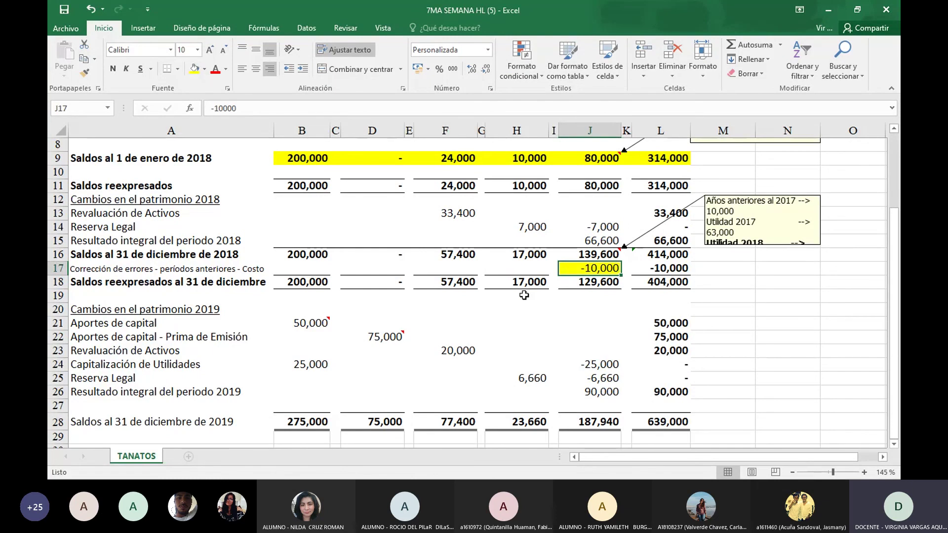